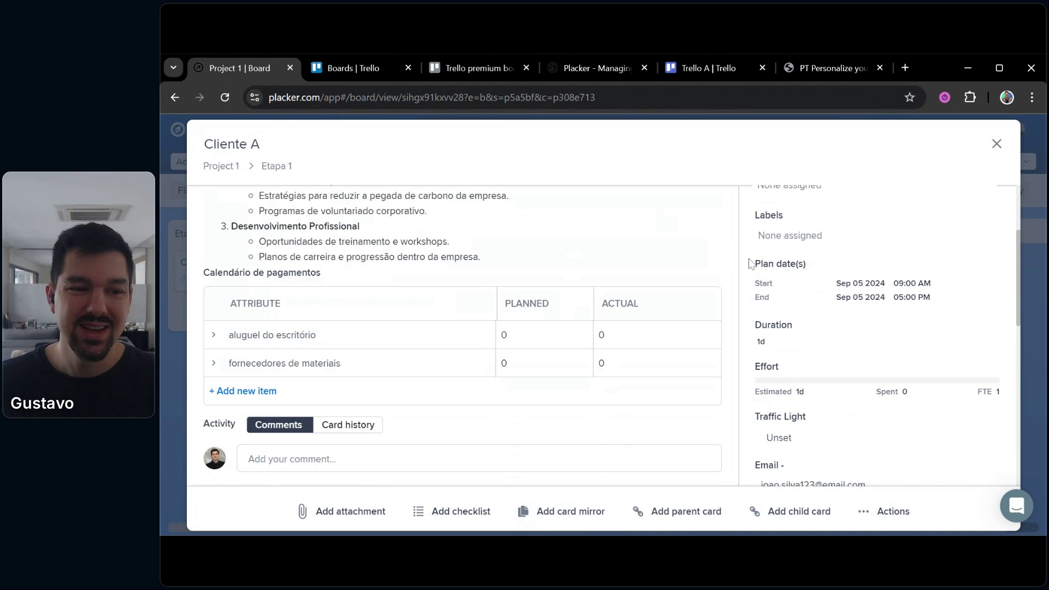
Step: Close the Cliente A card to return to the Project 1 board's Etapa 1–3 lists
scroll(750, 264, "up", 5)
left_click(996, 144)
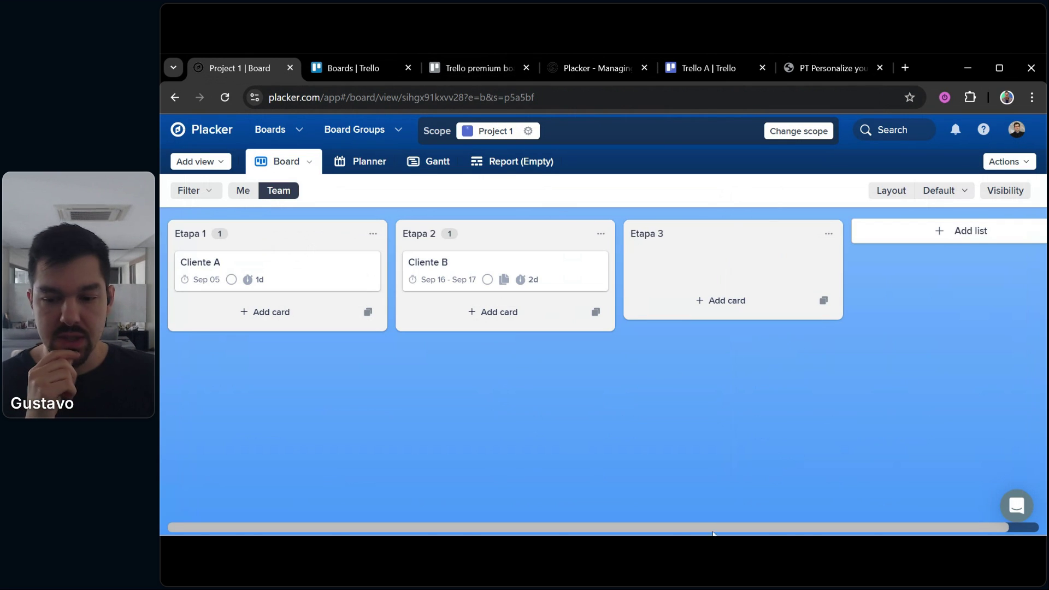
Step: On the Trello A board, dismiss the Placker settings panel and open card A's details
left_click(690, 67)
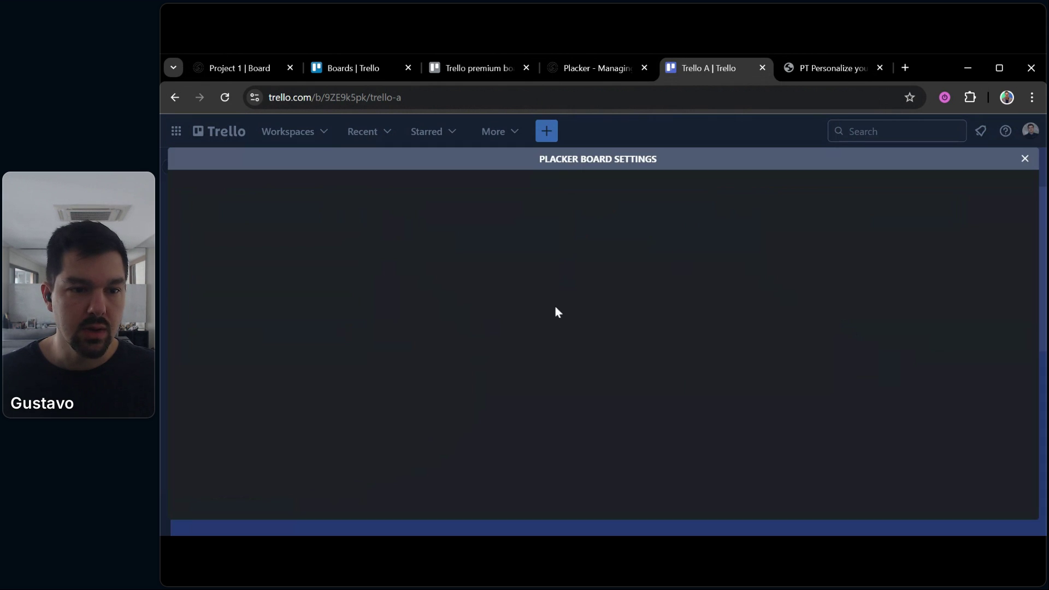
left_click(1025, 159)
left_click(254, 242)
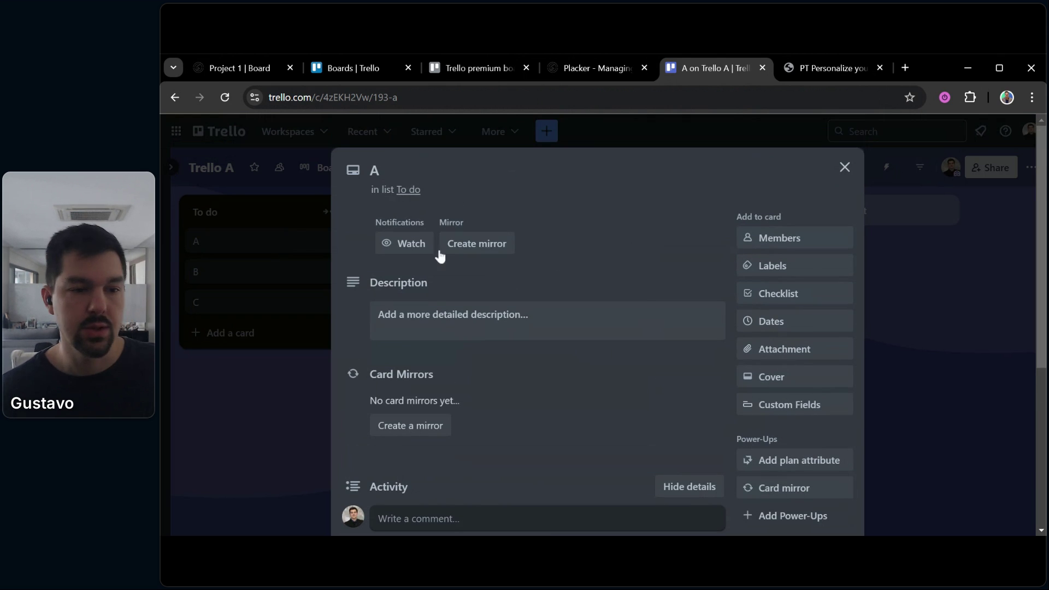
left_click(427, 331)
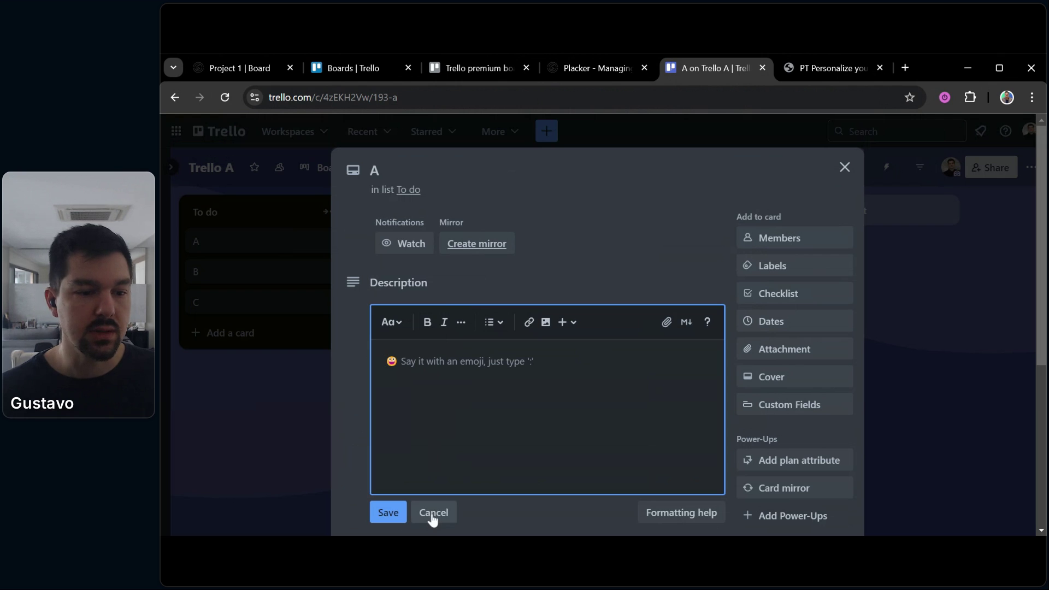
left_click(433, 514)
left_click(776, 248)
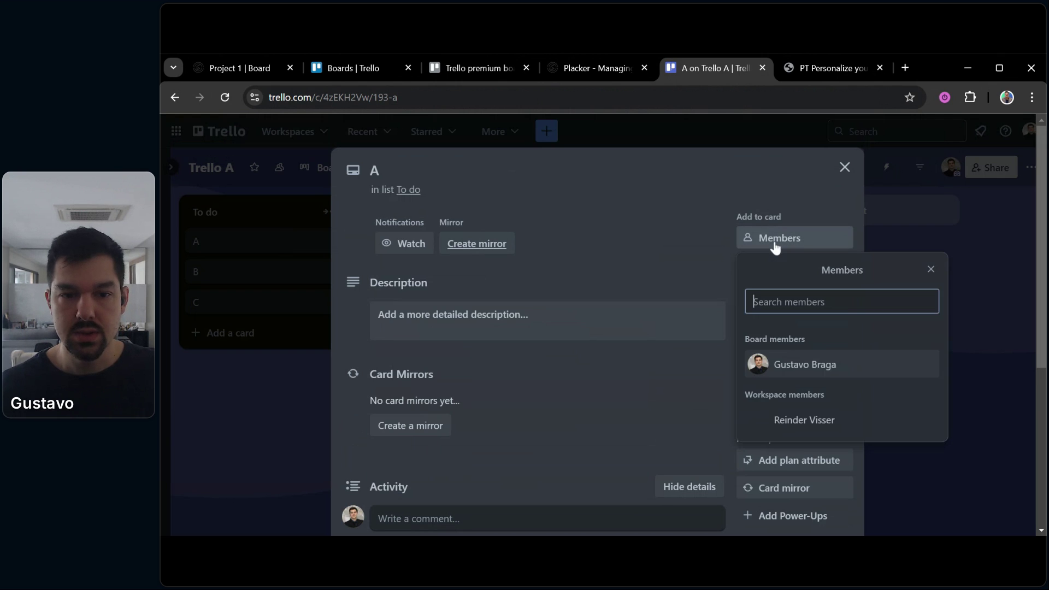
left_click(773, 200)
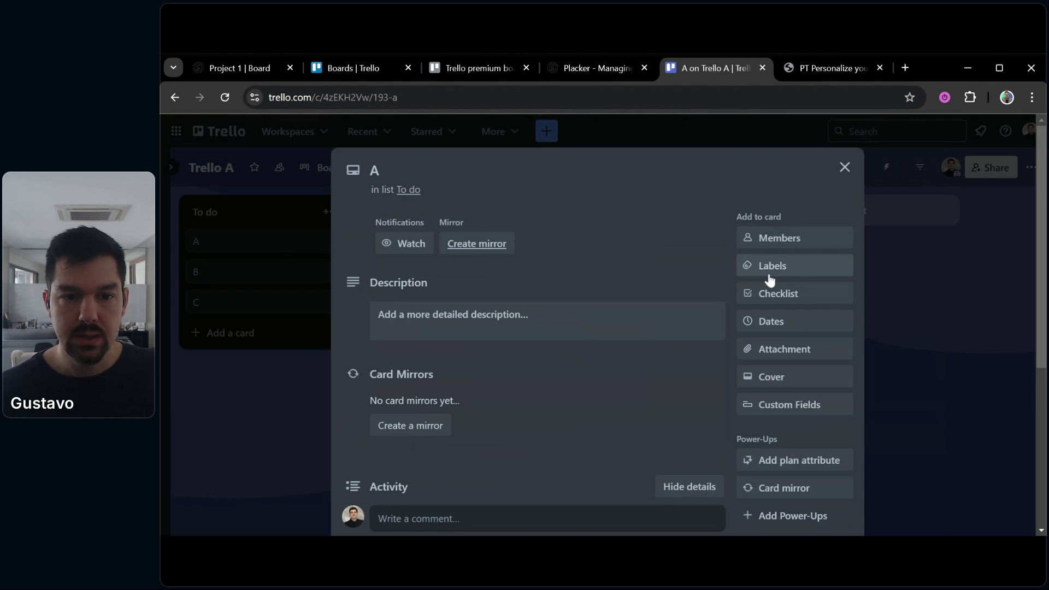
left_click(770, 269)
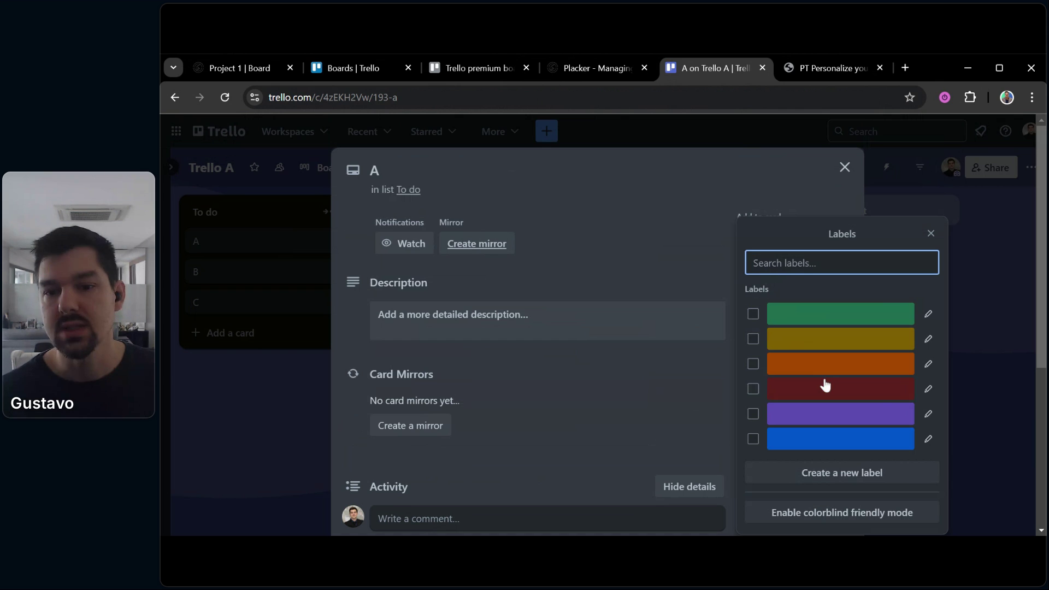
left_click(689, 237)
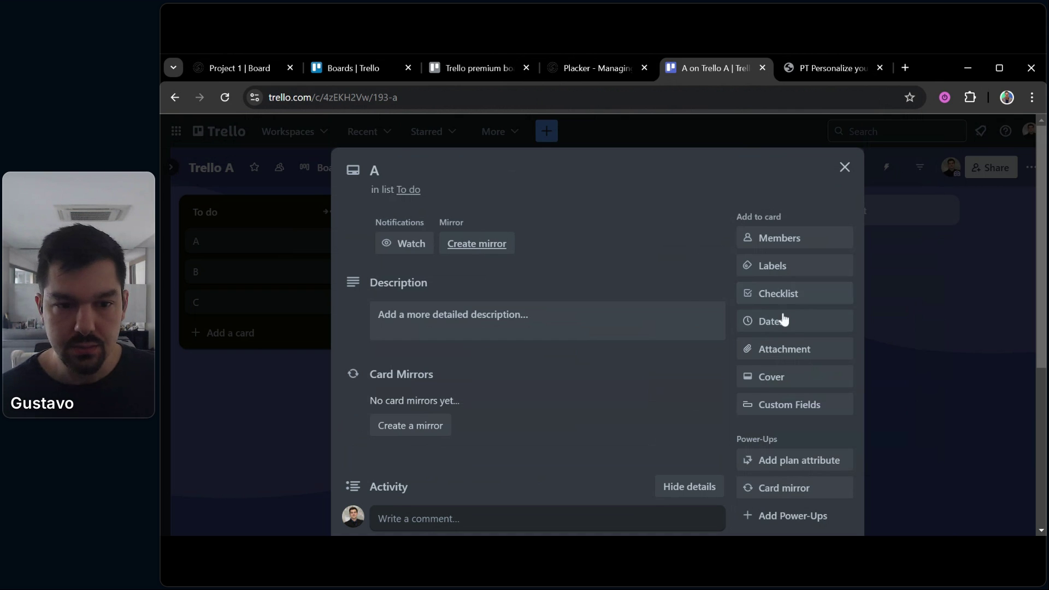
left_click(778, 322)
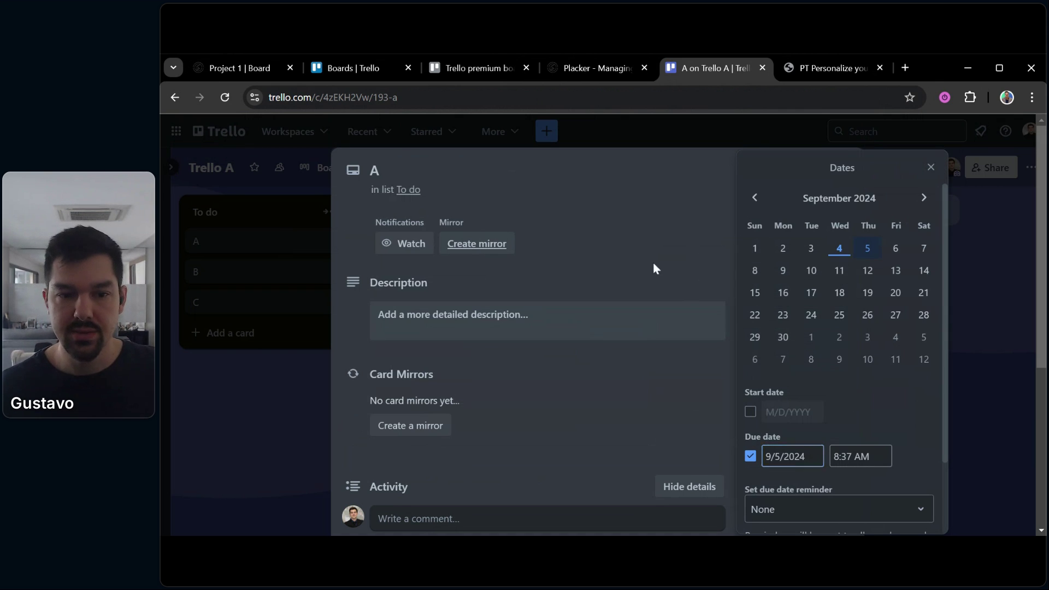
left_click(658, 268)
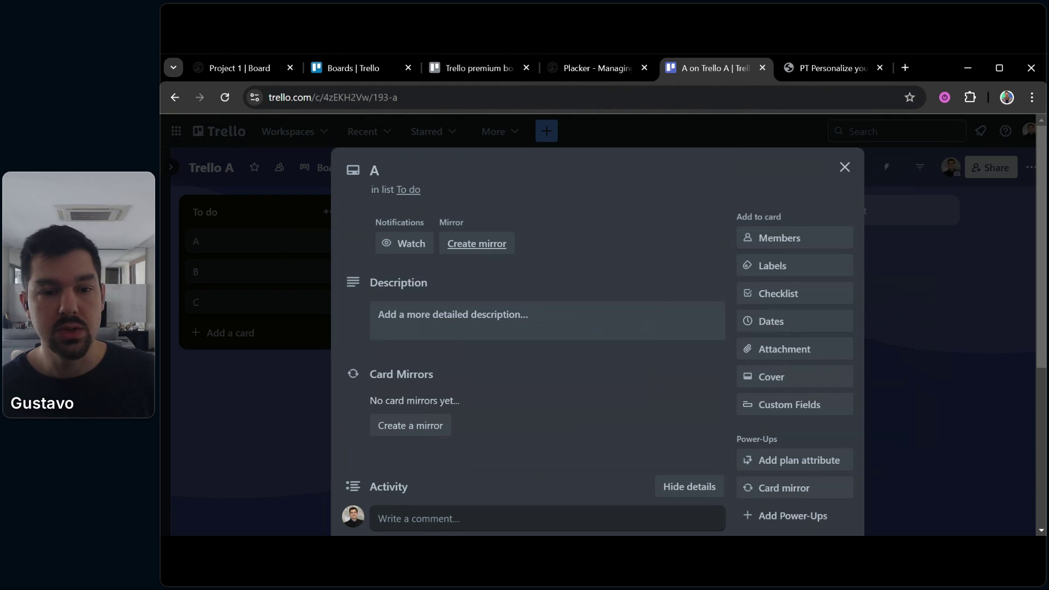
Step: Start drafting a comment 'Es' on card A
scroll(607, 268, "down", 1)
scroll(628, 295, "up", 1)
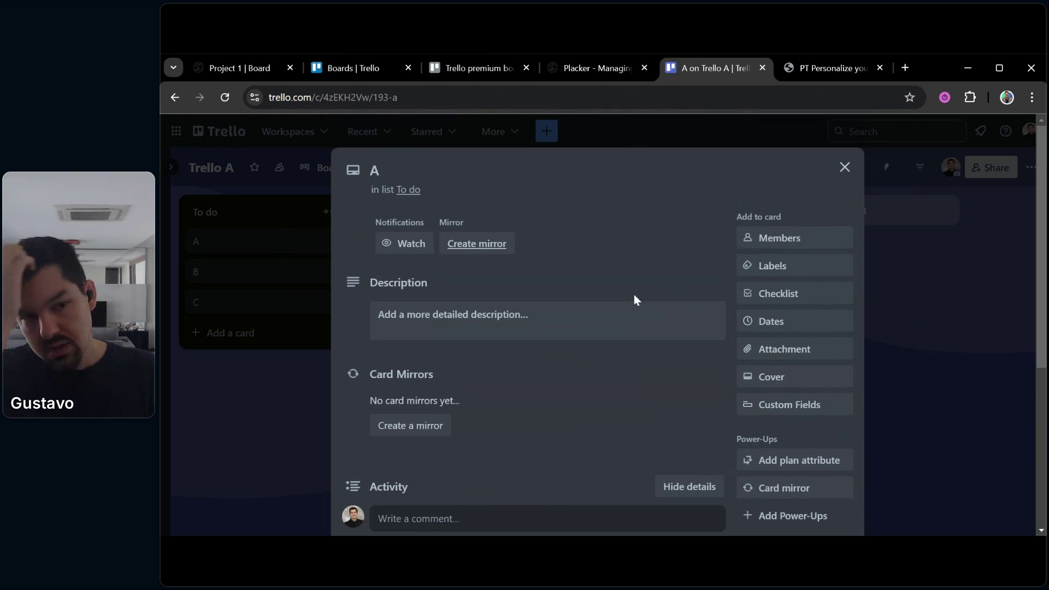
scroll(573, 336, "down", 1)
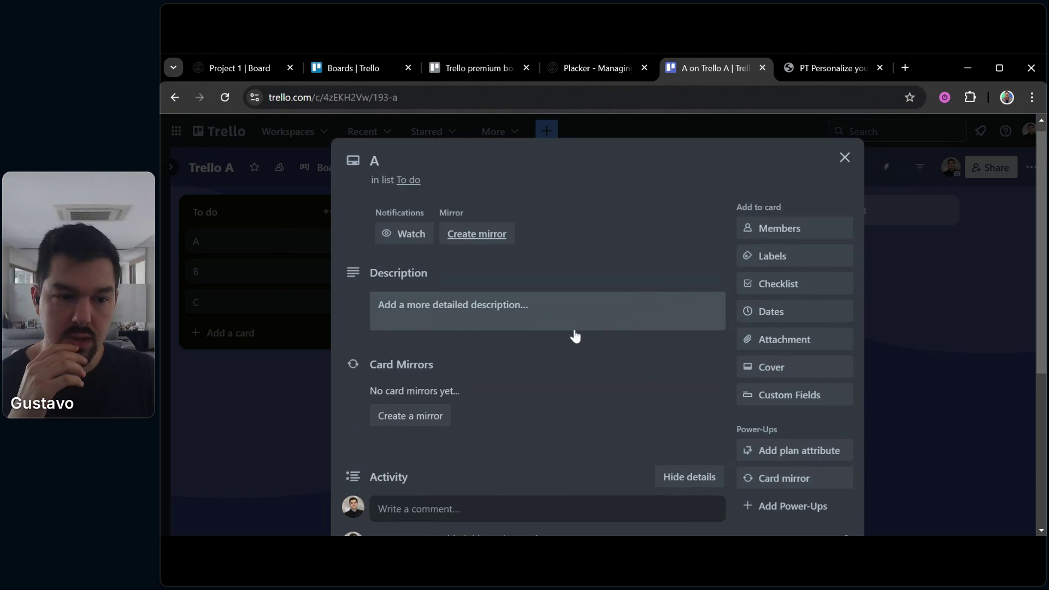
scroll(575, 335, "down", 3)
left_click(475, 243)
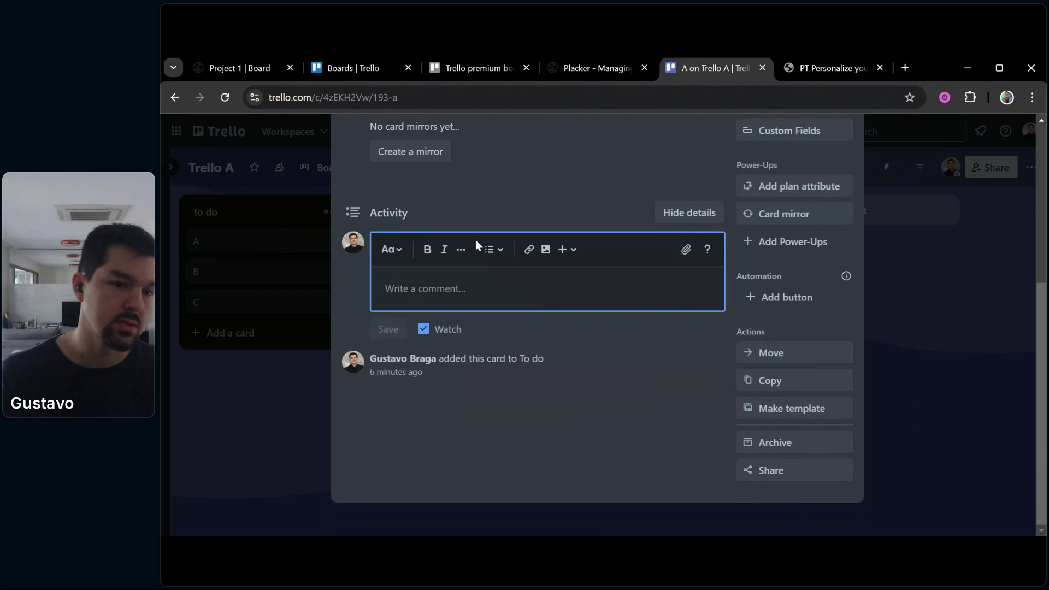
type("Estou com problemas")
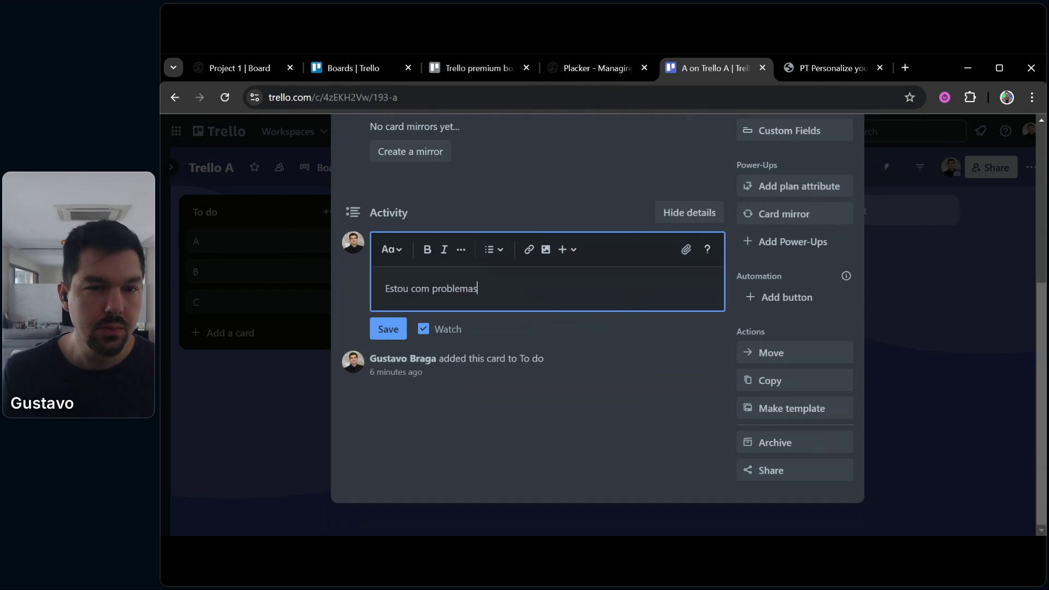
Step: Add the red label to card A, then remove it again
scroll(668, 290, "up", 4)
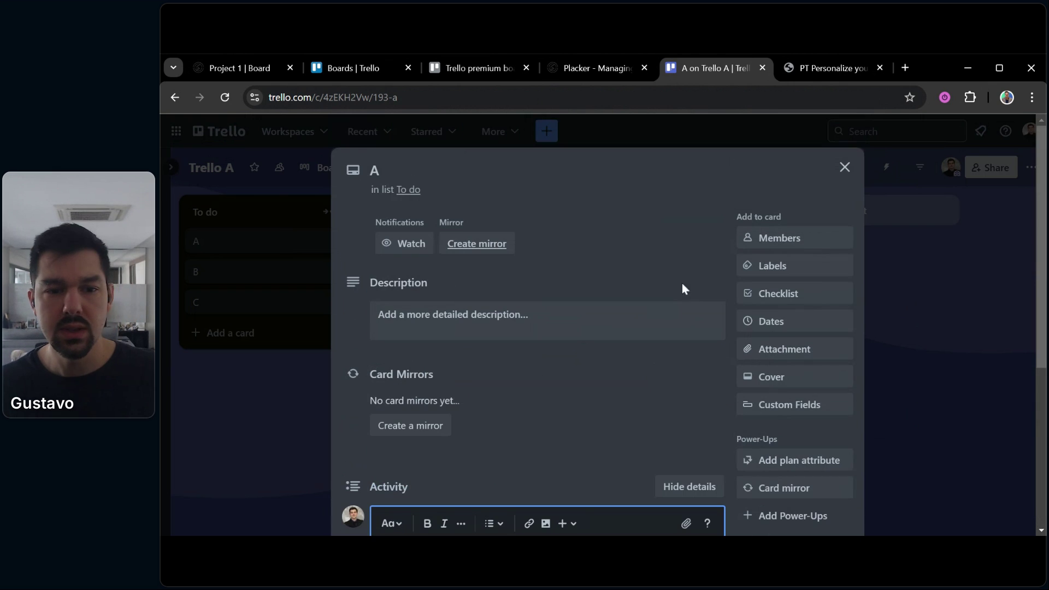
left_click(764, 268)
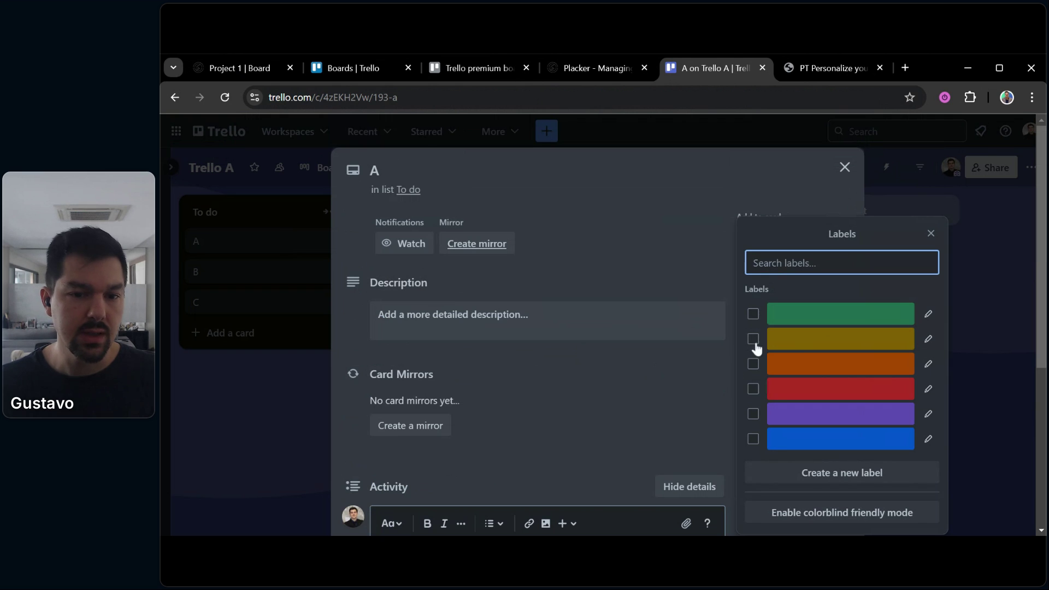
left_click(754, 389)
left_click(754, 390)
left_click(677, 375)
Step: Select and delete the drafted 'Es' comment text
scroll(662, 463, "down", 2)
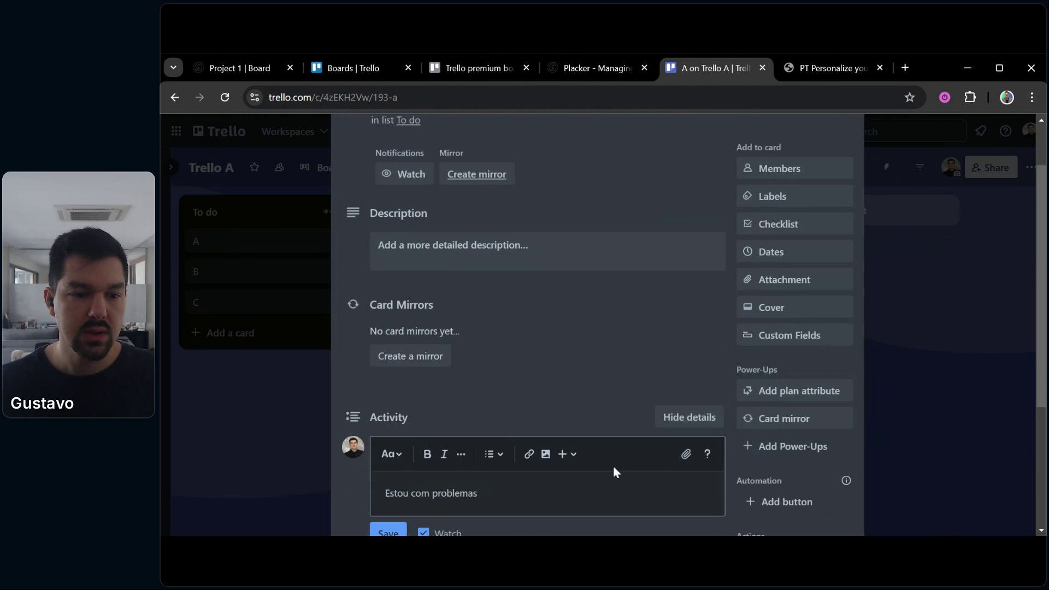
scroll(622, 465, "down", 2)
left_click_drag(479, 423, 294, 402)
key("BackSpace")
Step: Review the label choices without changes and close card A back to the board
scroll(662, 329, "up", 2)
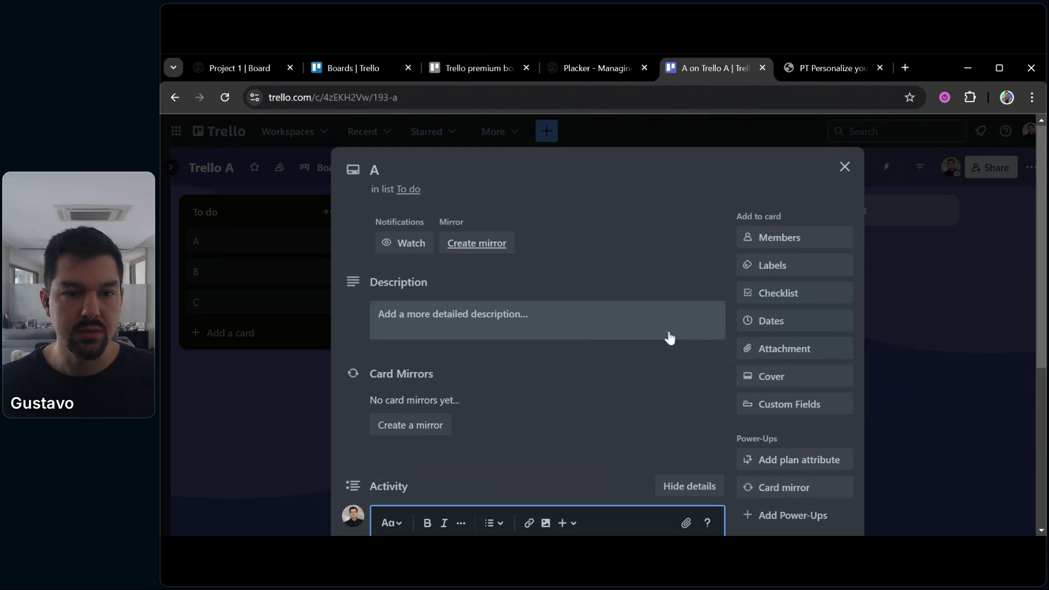
left_click(785, 267)
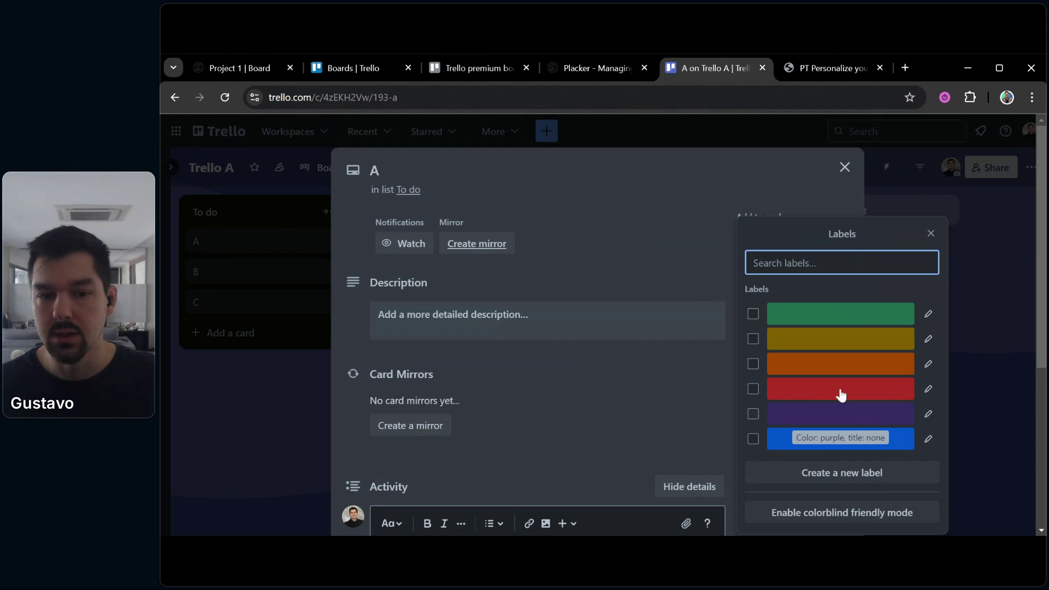
left_click(665, 266)
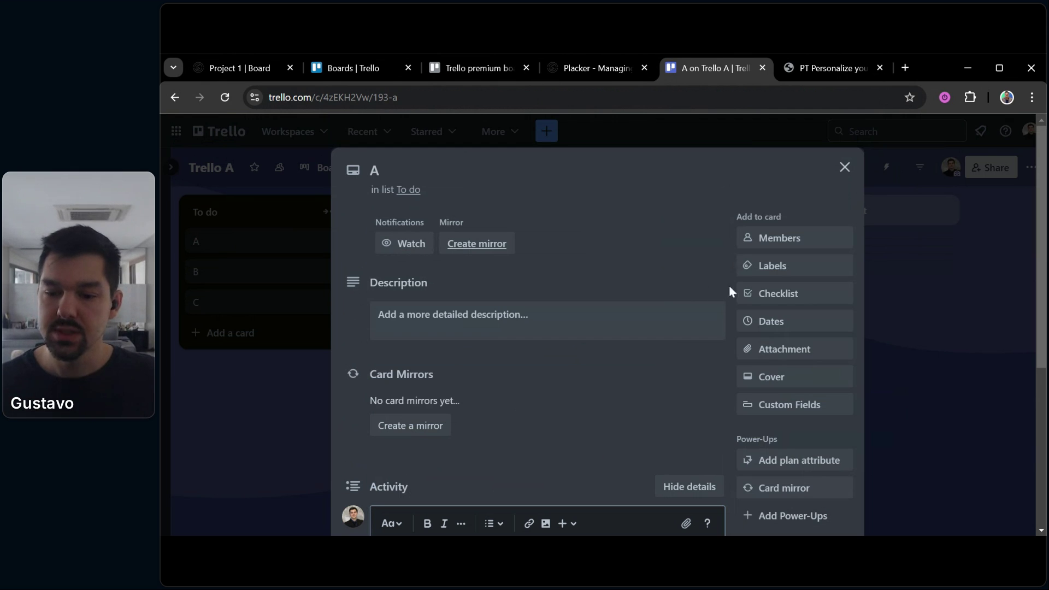
scroll(726, 355, "down", 1)
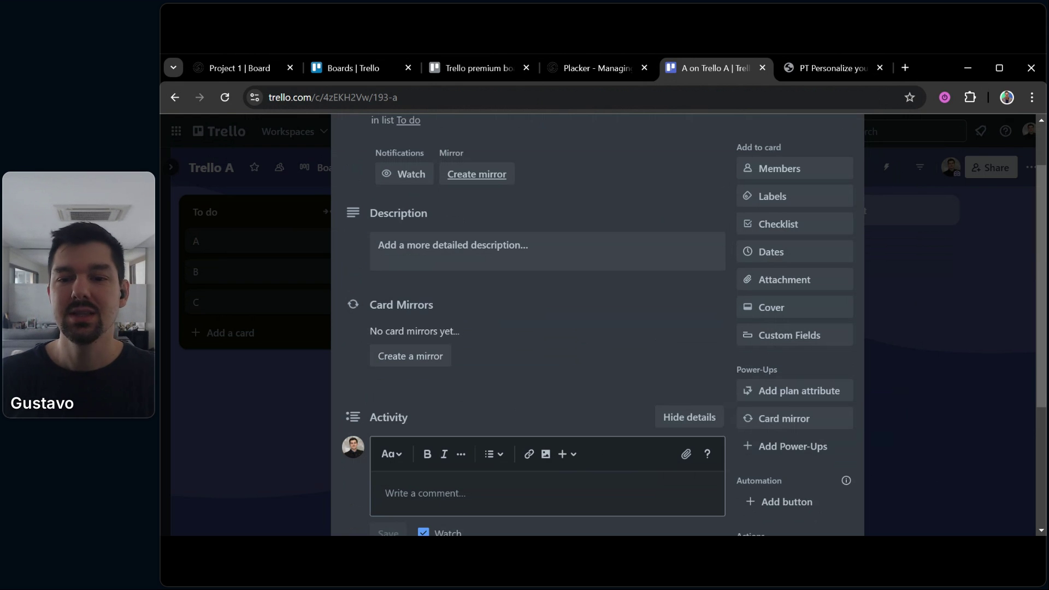
scroll(705, 357, "up", 1)
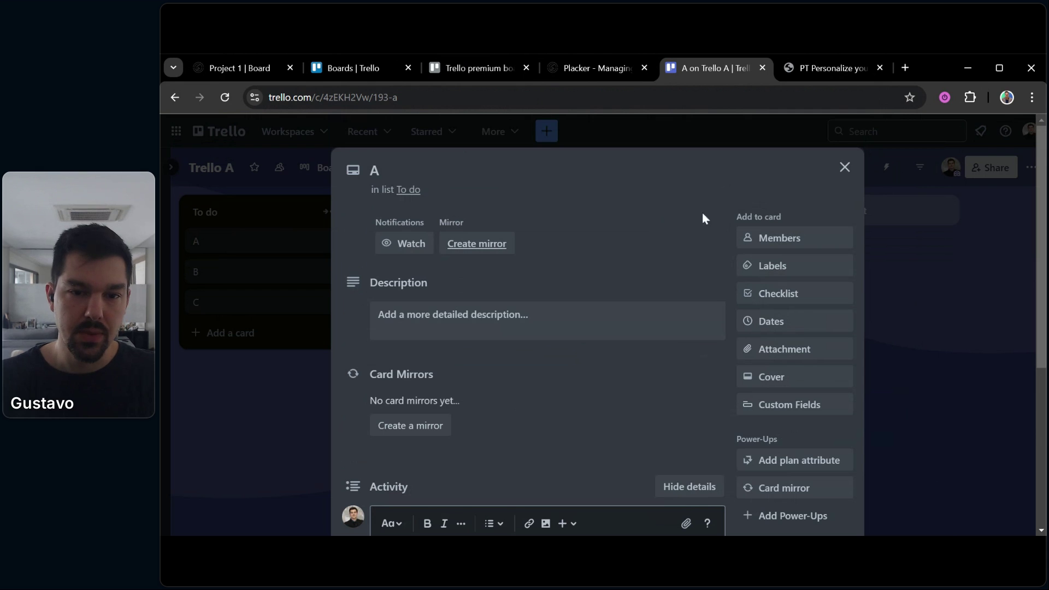
left_click(850, 173)
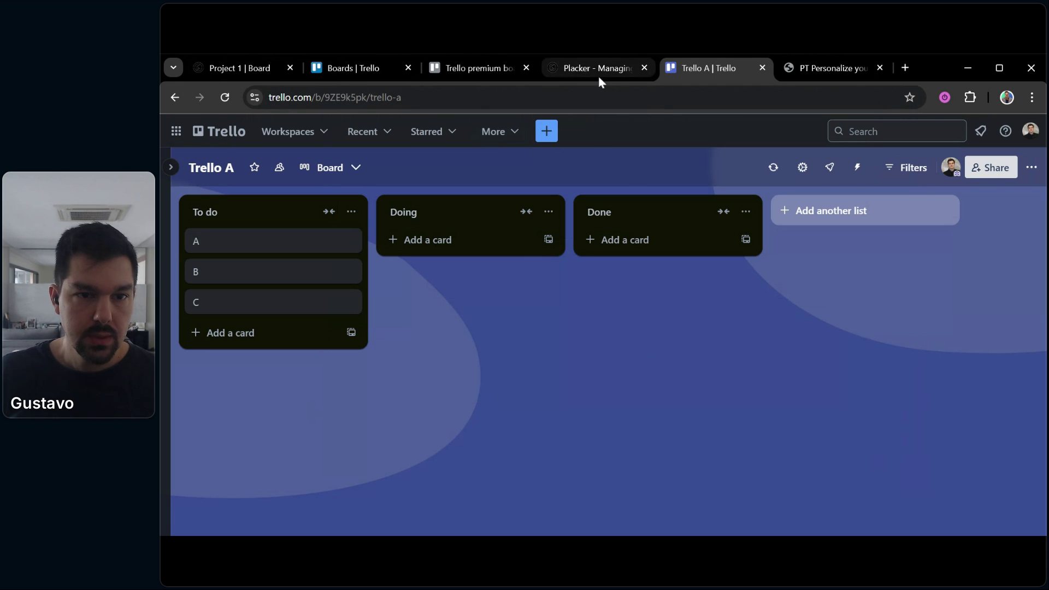
Step: Check the Placker board settings and the board's enabled Power-Ups
left_click(801, 167)
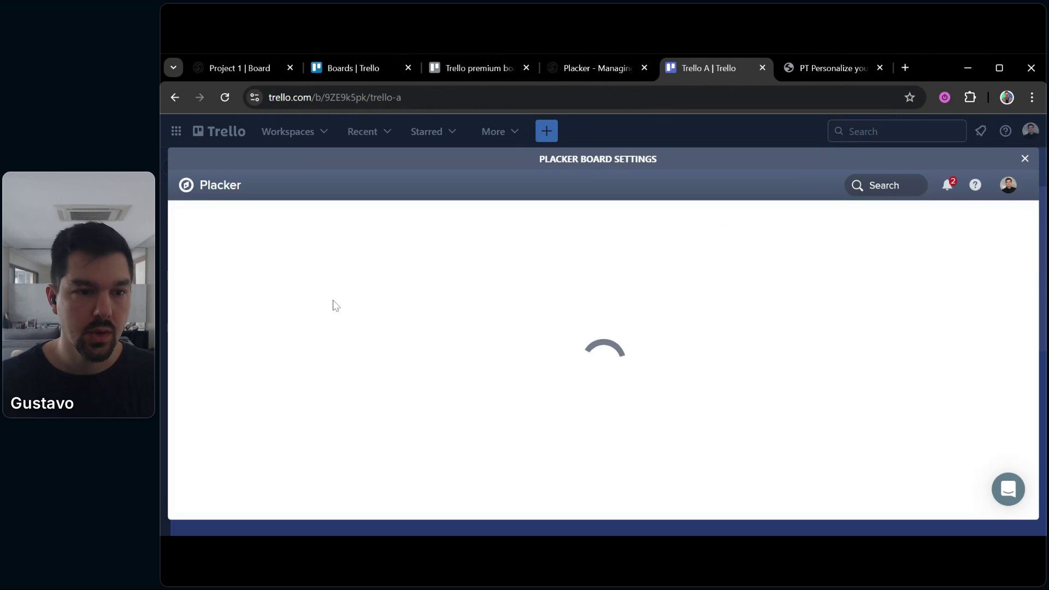
left_click(1024, 159)
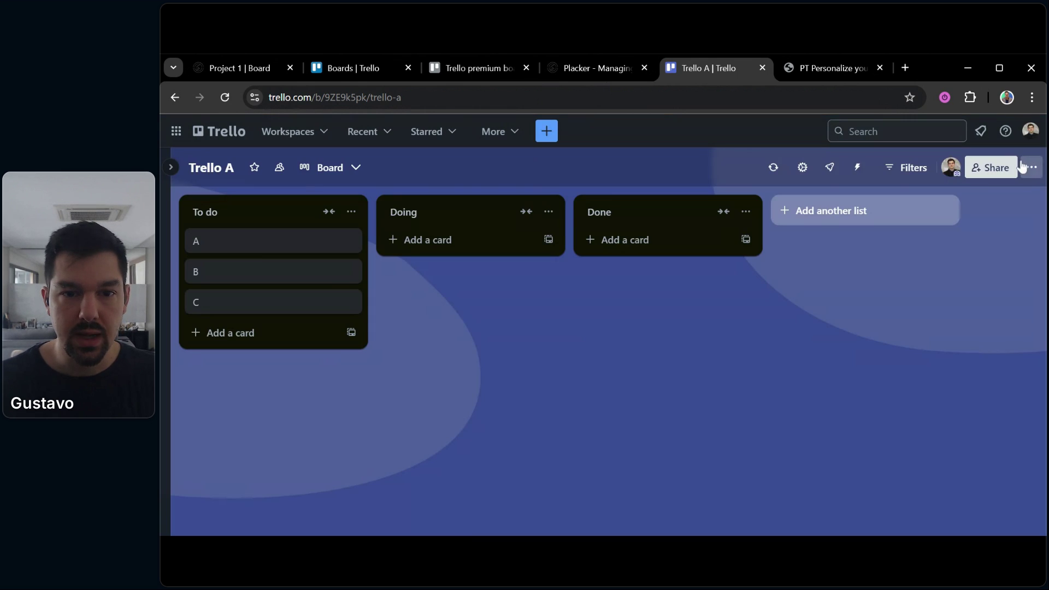
left_click(836, 170)
scroll(901, 518, "down", 1)
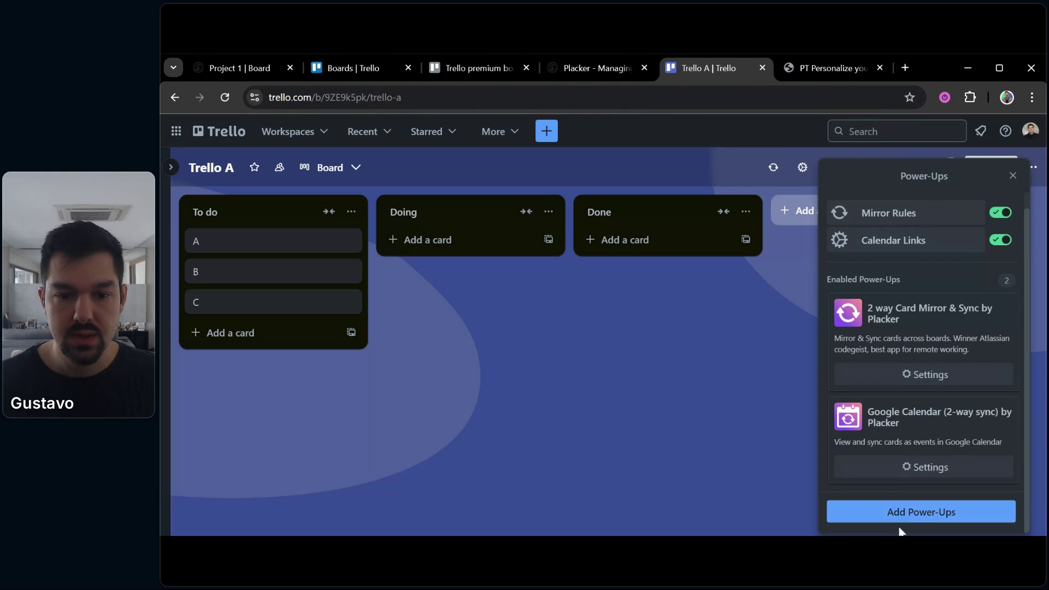
Step: Search all Power-Ups for 'projects' and add Projects by Placker to the board
left_click(898, 512)
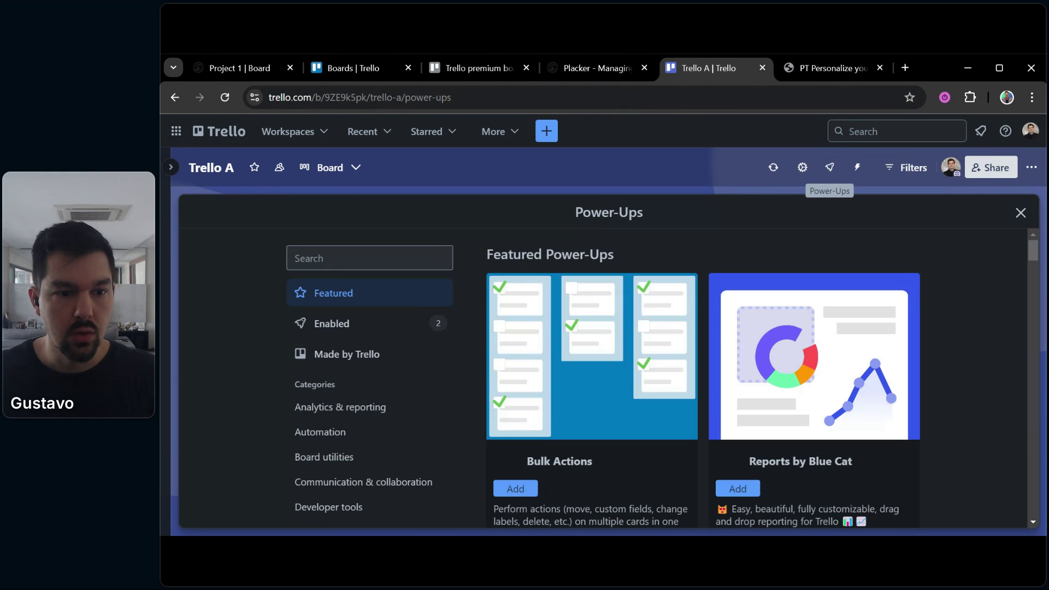
left_click(328, 258)
type("projects")
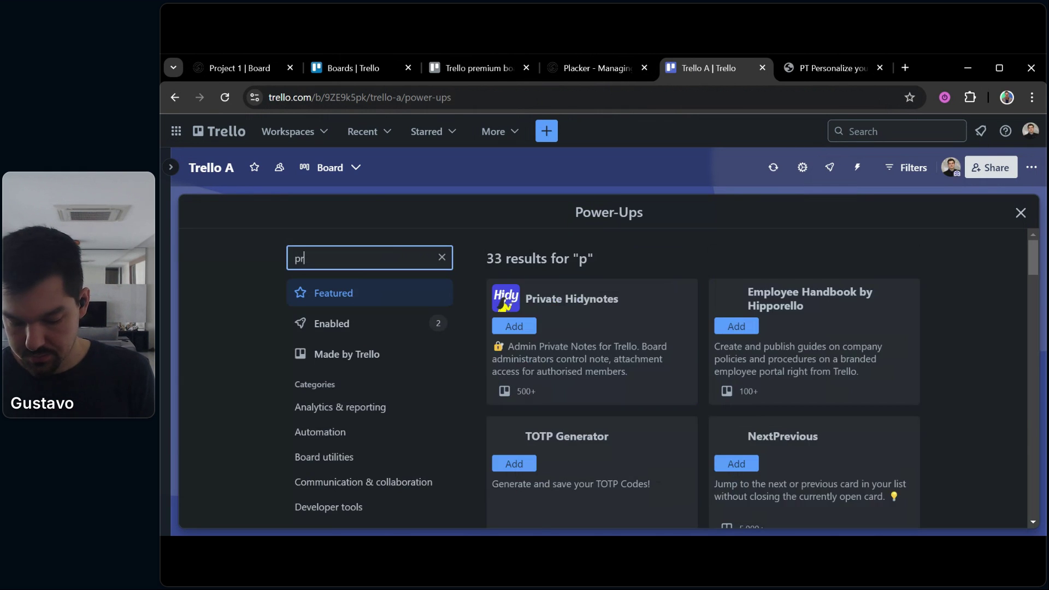
left_click(521, 327)
scroll(658, 385, "down", 2)
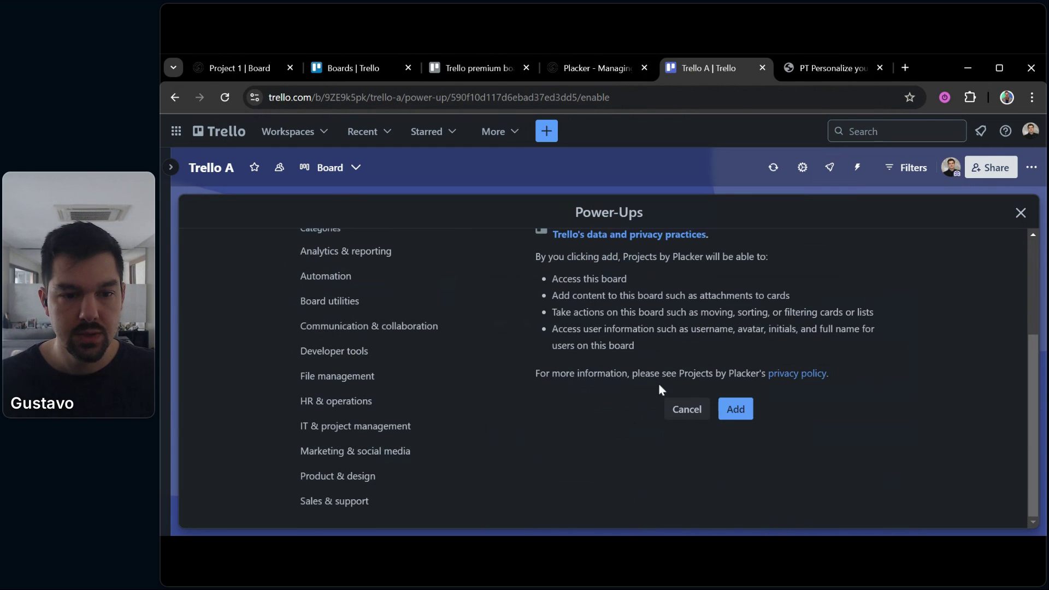
left_click(735, 409)
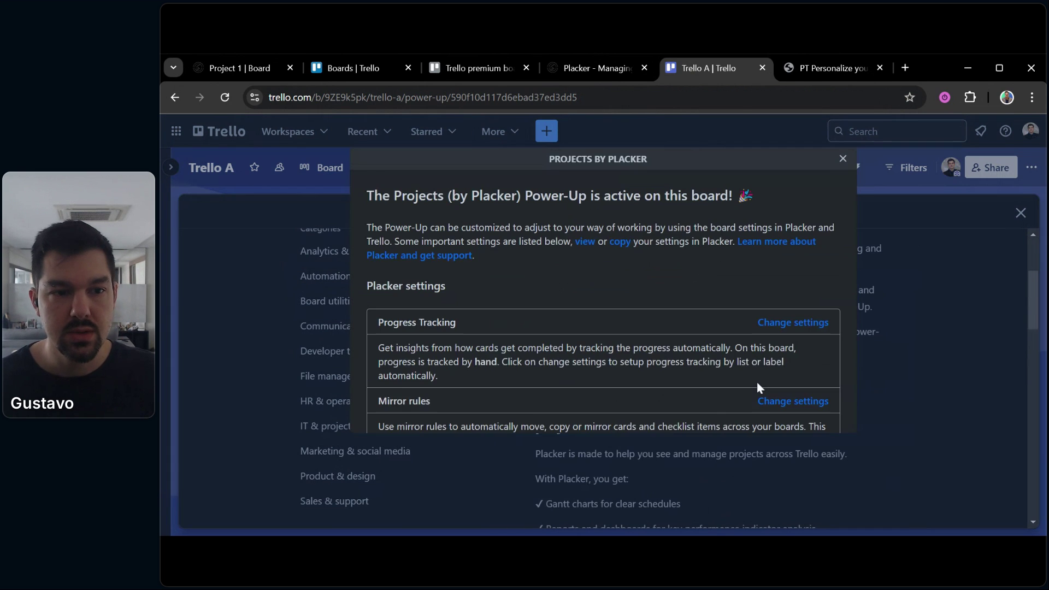
Step: Close the Placker settings dialog and the Power-Ups window to see the board
scroll(791, 425, "down", 4)
scroll(789, 431, "down", 2)
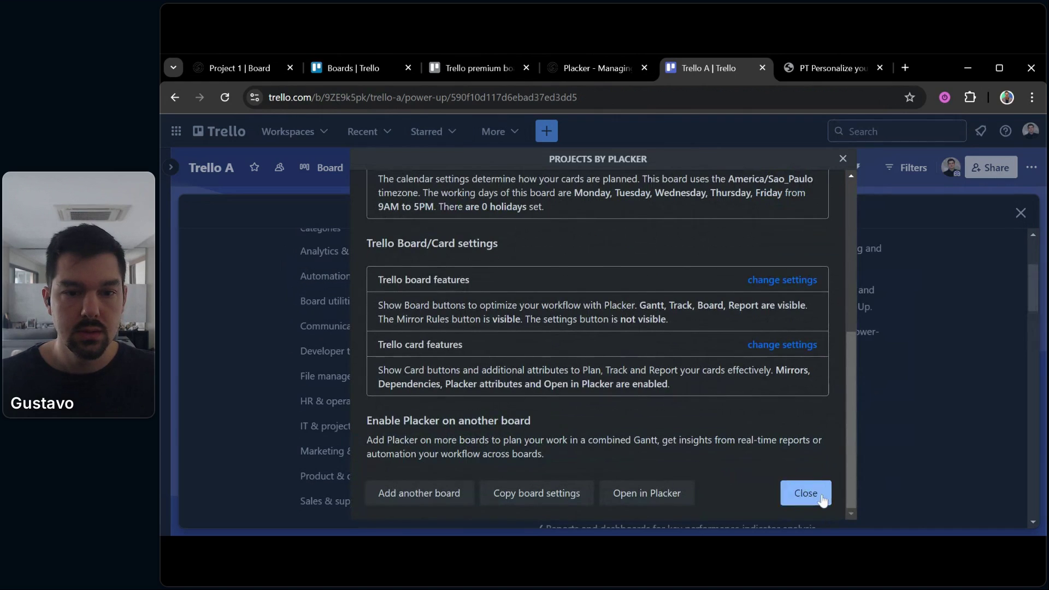
left_click(805, 493)
left_click(1019, 214)
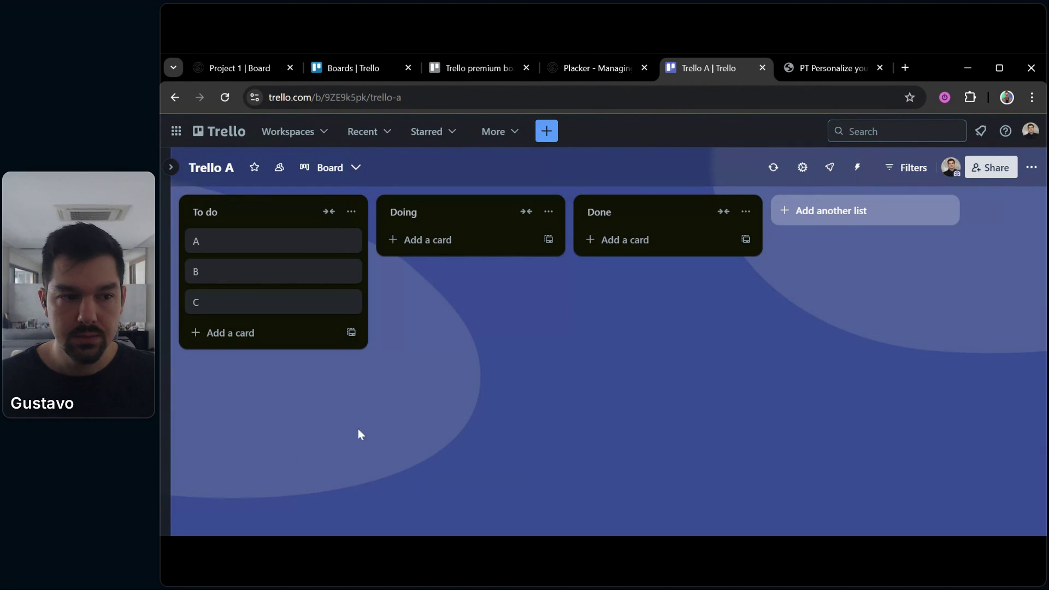
Step: Open the Trello A board in Placker via View all and place its tab beside Trello's
left_click(248, 68)
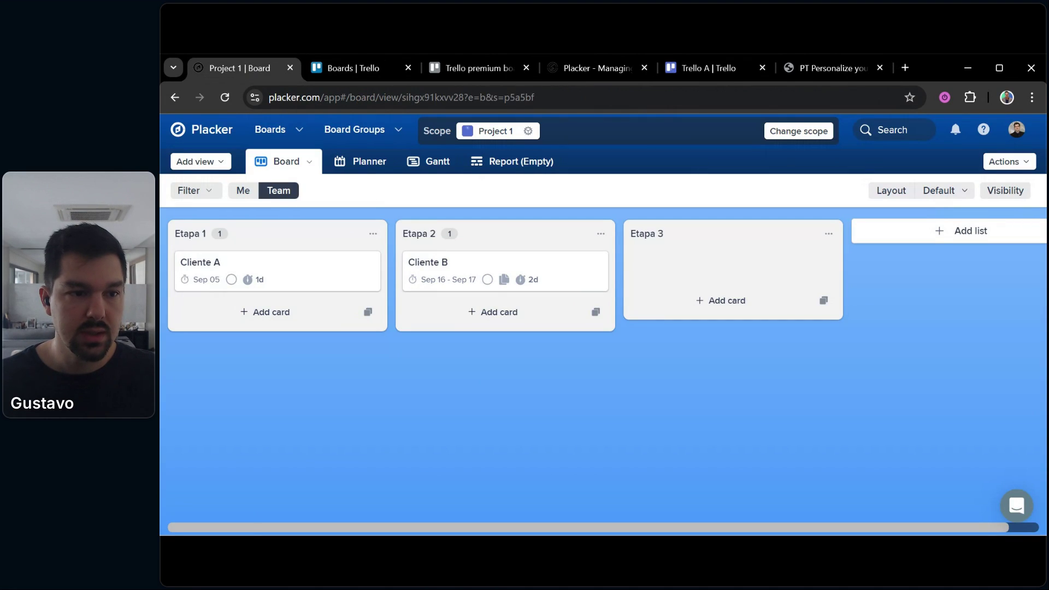
left_click(195, 134)
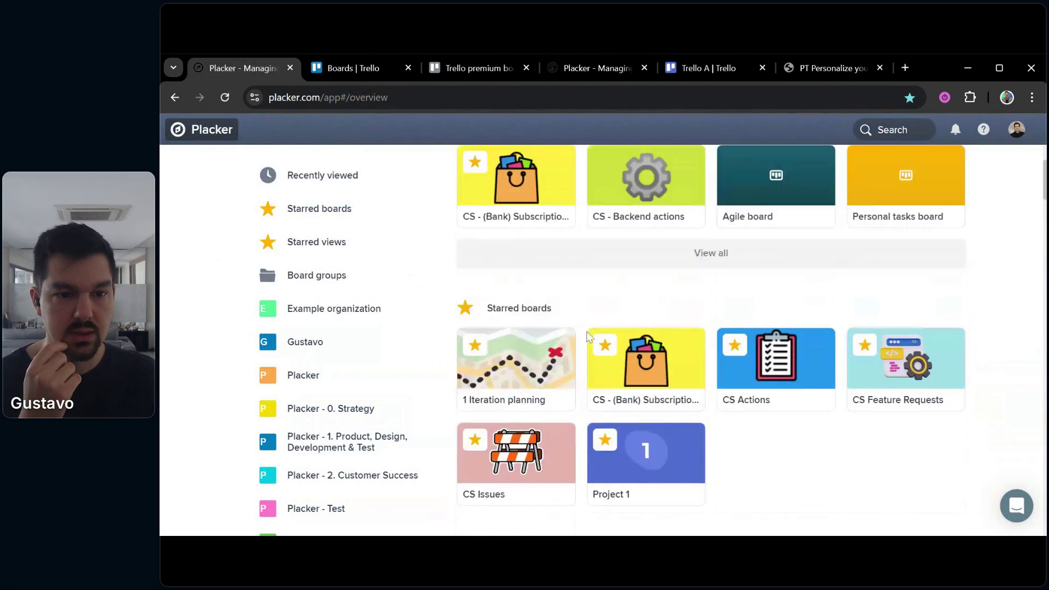
left_click(682, 398)
scroll(650, 328, "down", 6)
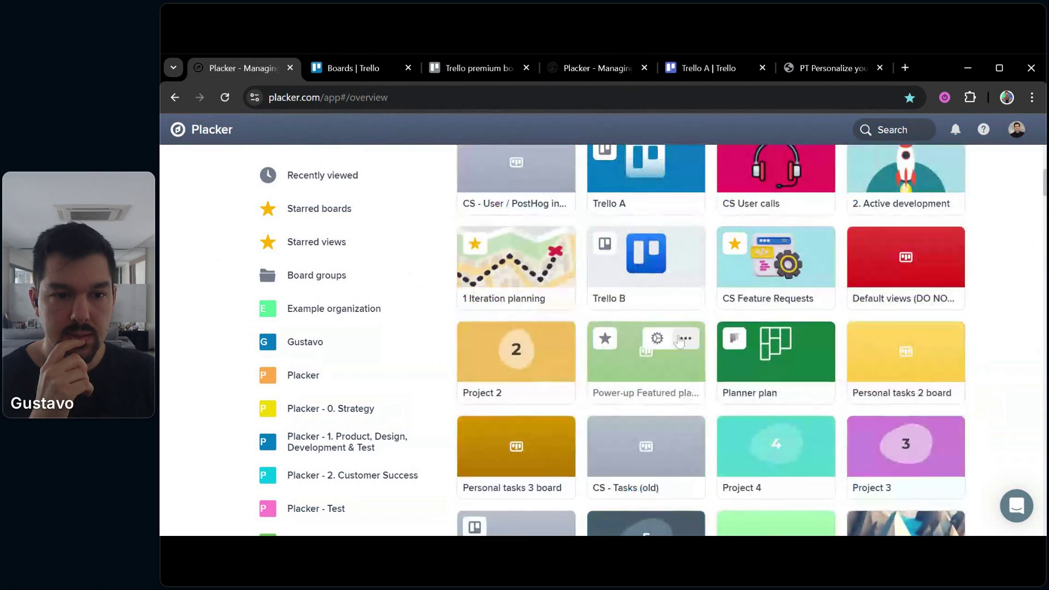
scroll(644, 313, "up", 3)
left_click(644, 312)
left_click_drag(707, 69, 282, 56)
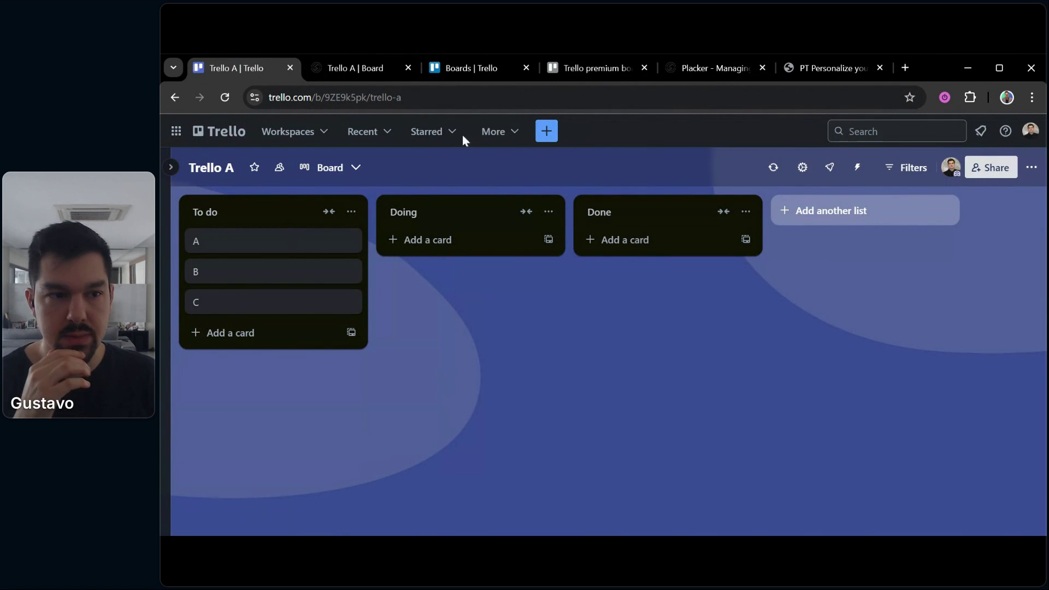
Step: Drag card C into Doing on the Placker Trello A board and confirm Trello mirrors it
left_click(361, 68)
left_click_drag(279, 369, 497, 263)
left_click(240, 70)
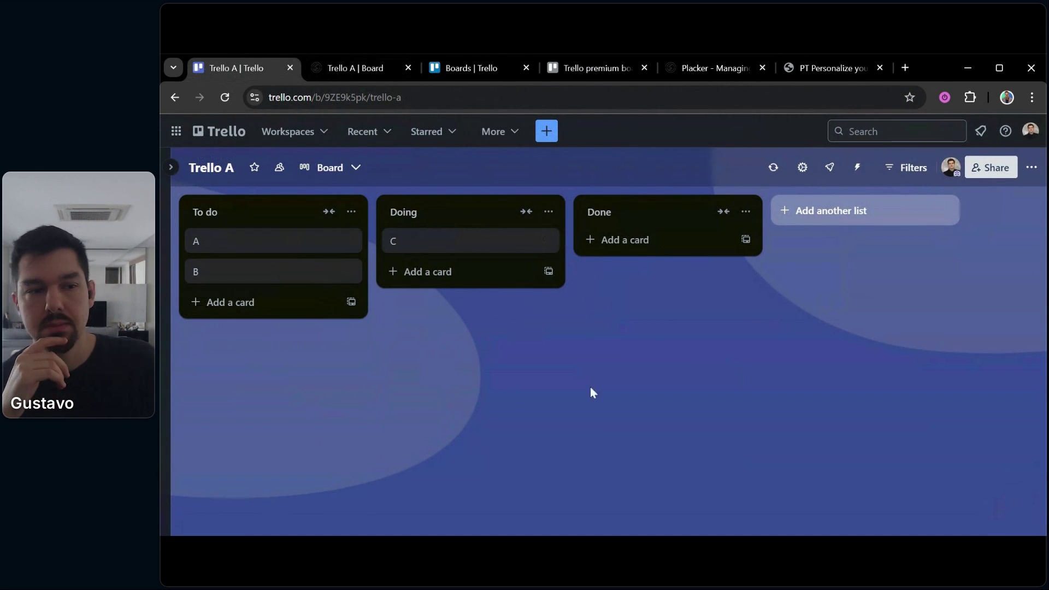
left_click(367, 65)
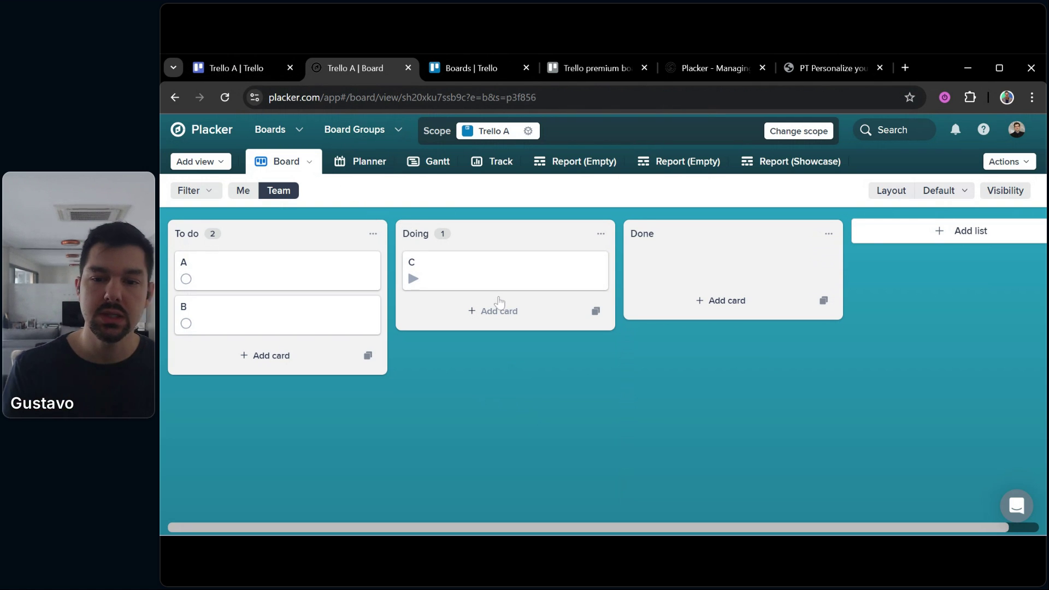
Step: Set card C's status to Completed in Placker
left_click(492, 267)
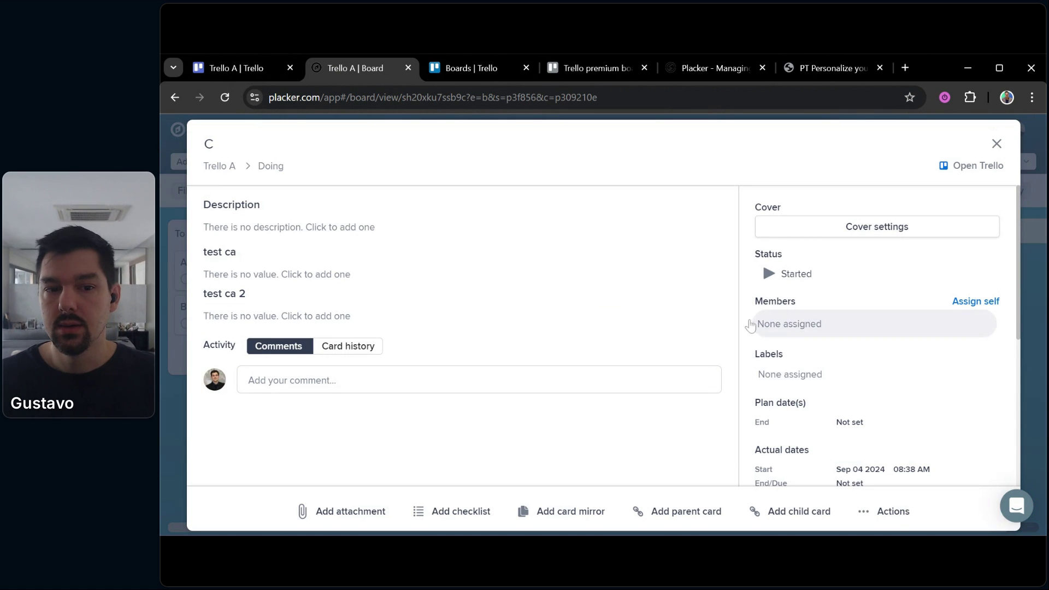
left_click(815, 279)
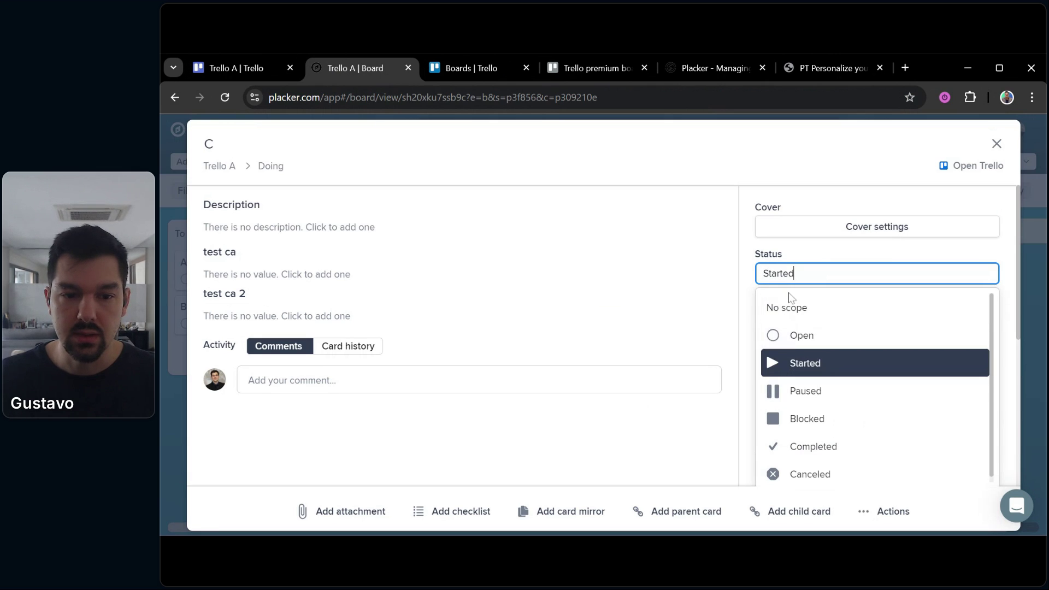
scroll(810, 331, "down", 1)
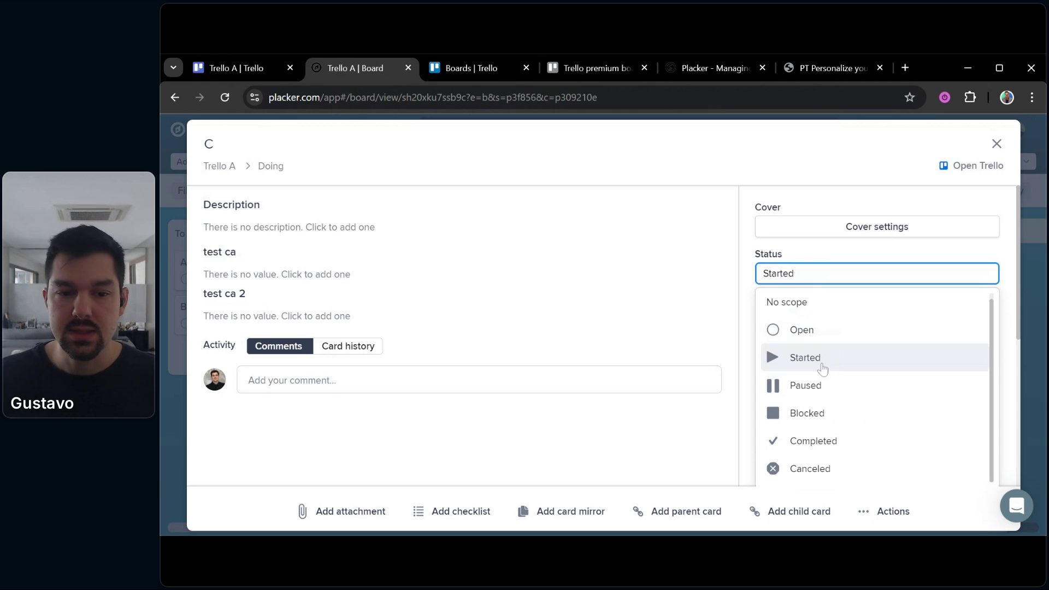
left_click(818, 443)
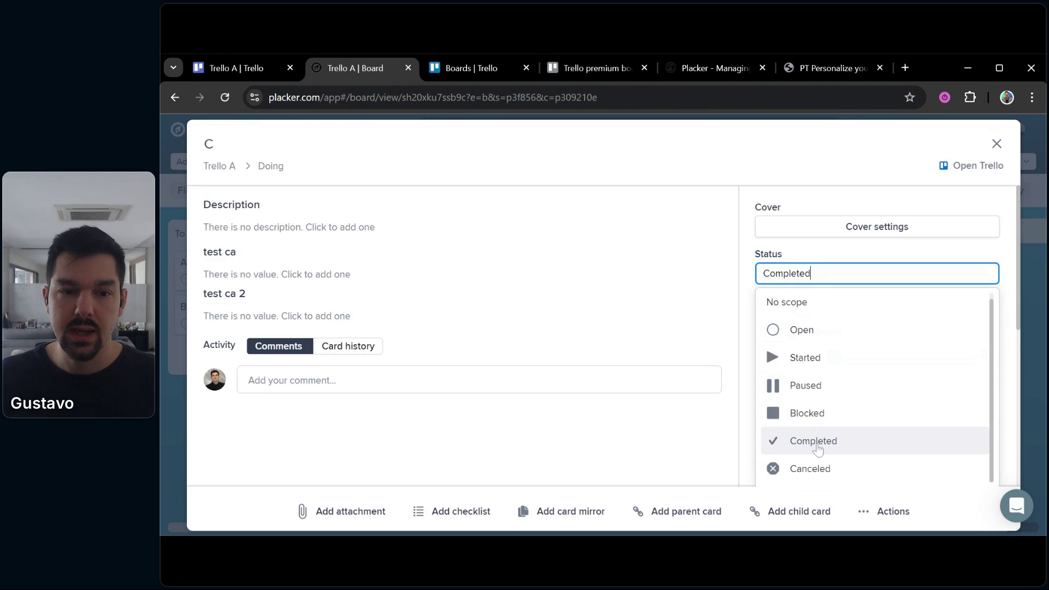
left_click(188, 435)
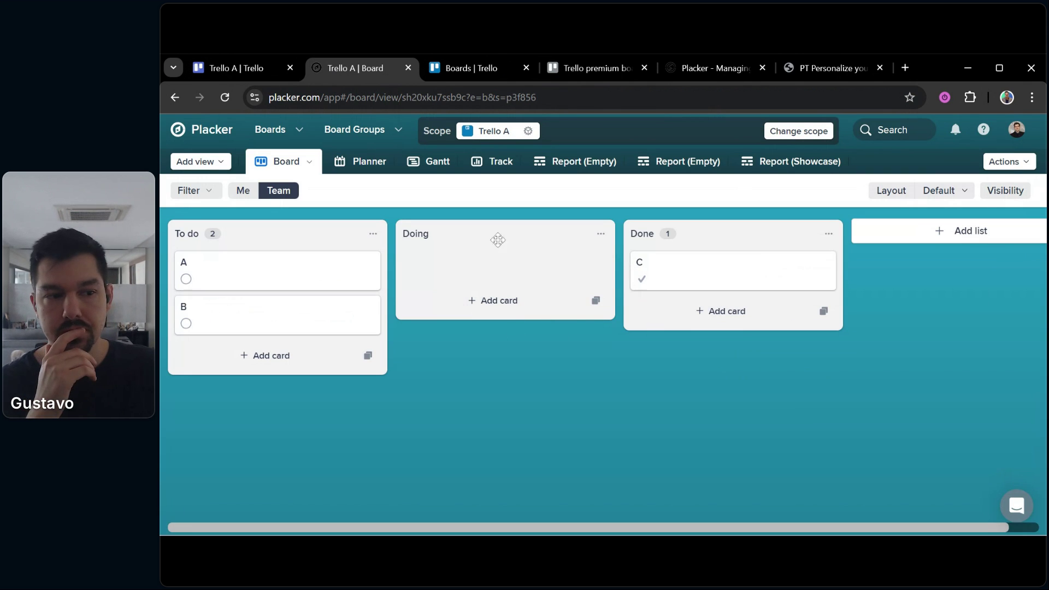
Step: Move card B into Doing and recheck card C's details before viewing Trello
left_click_drag(277, 323, 489, 270)
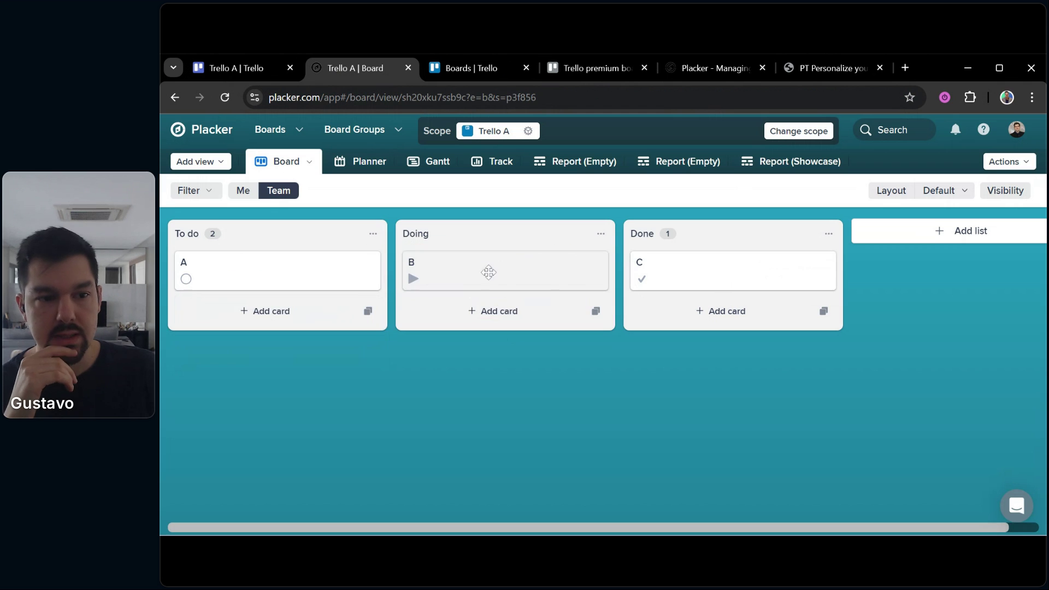
left_click(690, 276)
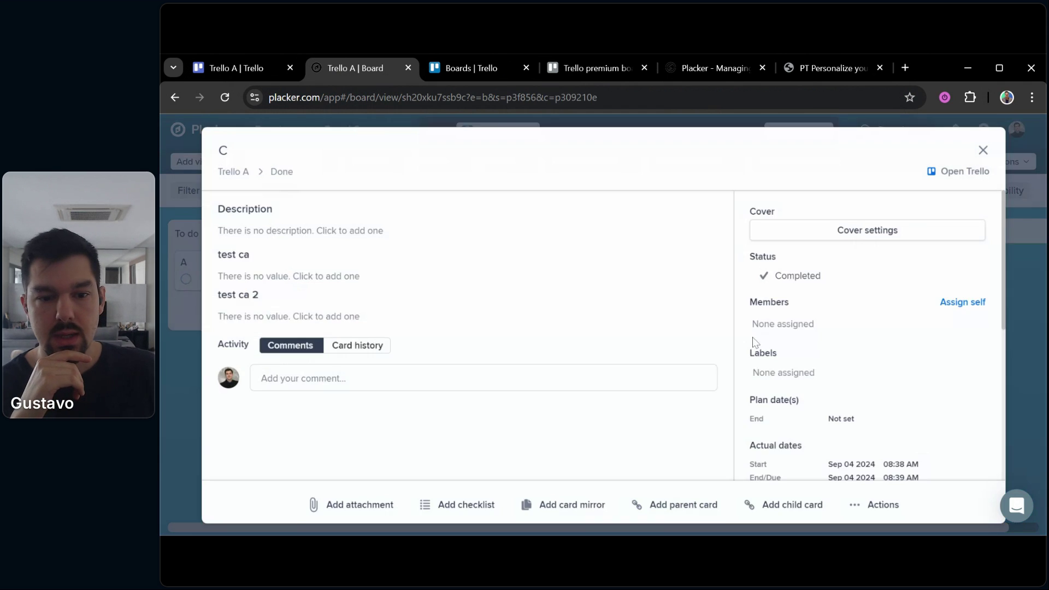
scroll(765, 349, "down", 3)
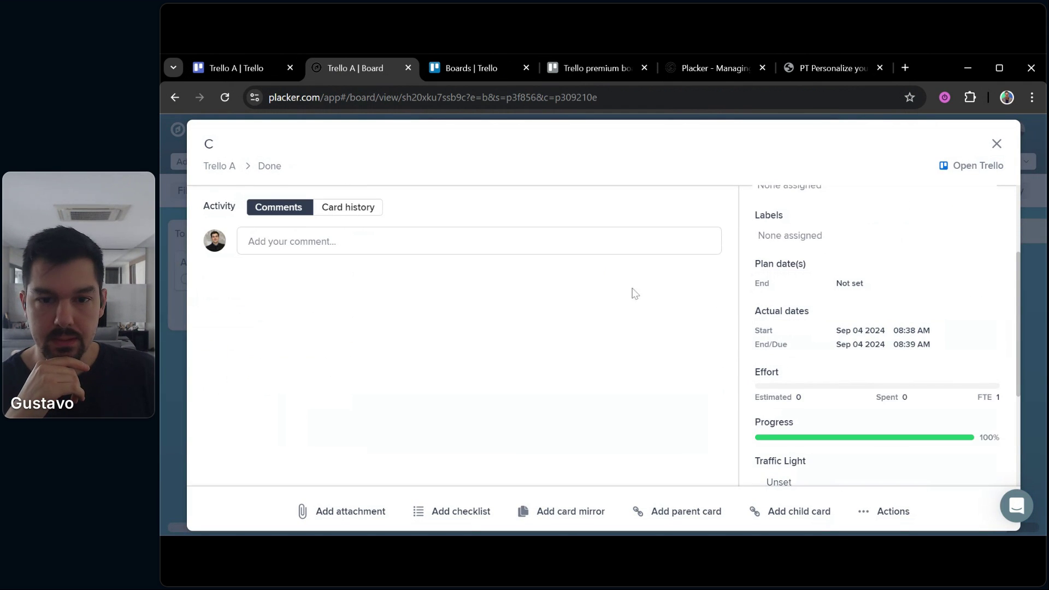
left_click(1027, 264)
left_click(229, 68)
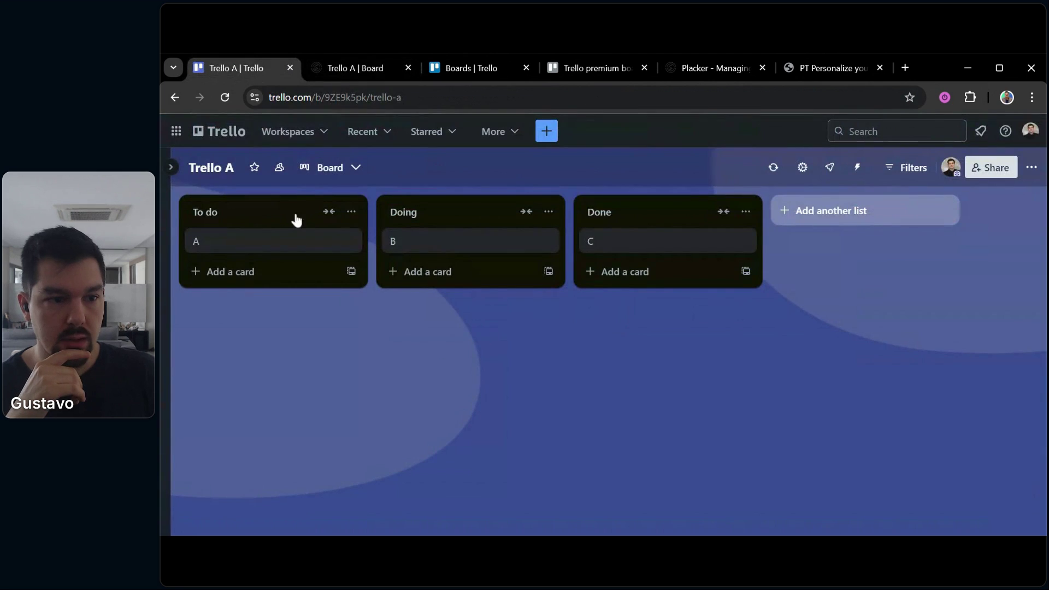
Step: Give Trello card A a start date of 9/4/2024 and a due date of 9/5/2024
left_click(323, 248)
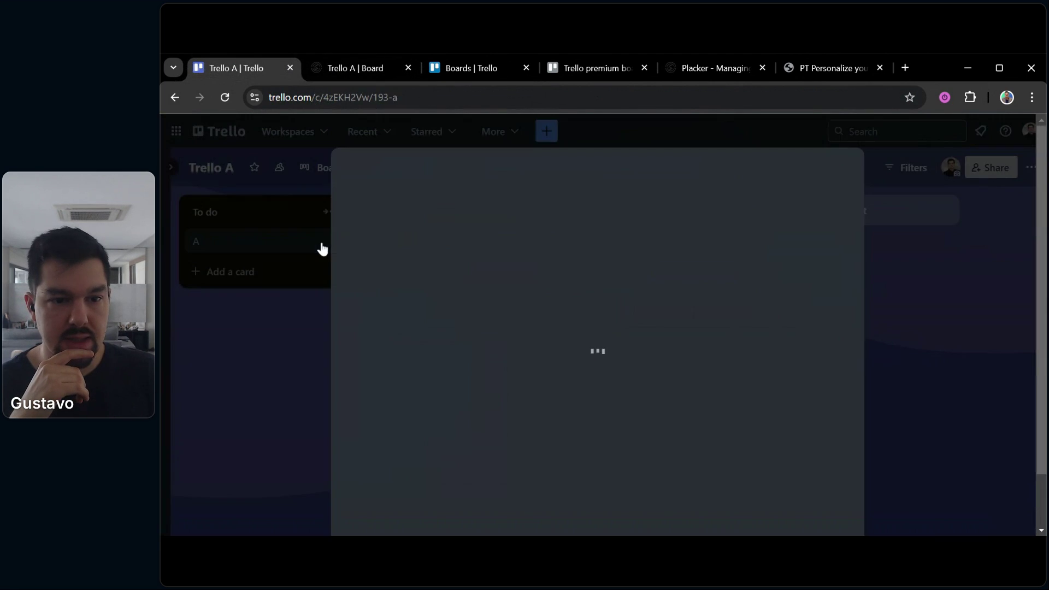
left_click(777, 324)
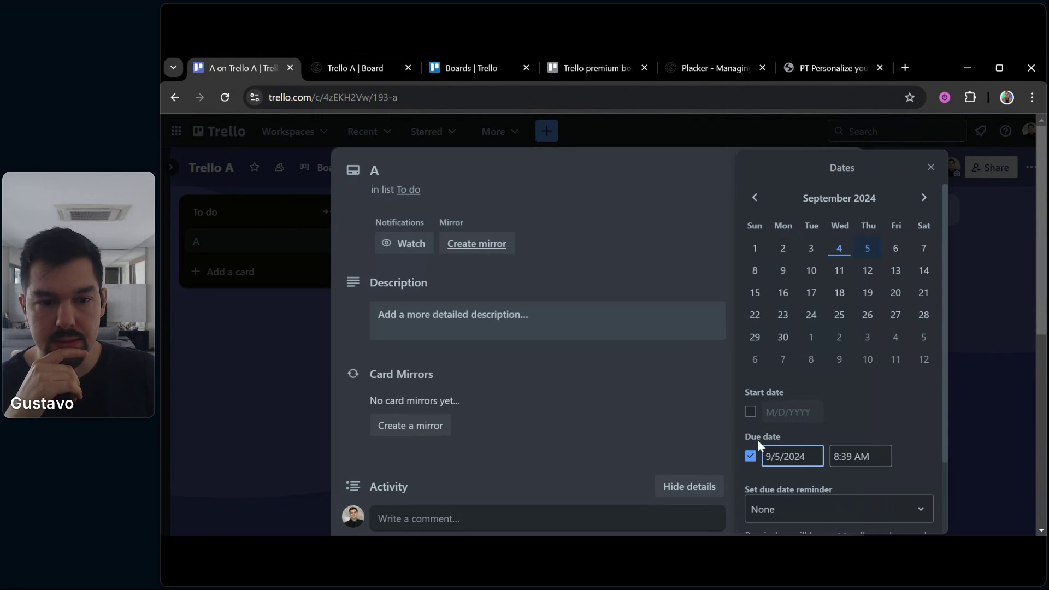
left_click(750, 411)
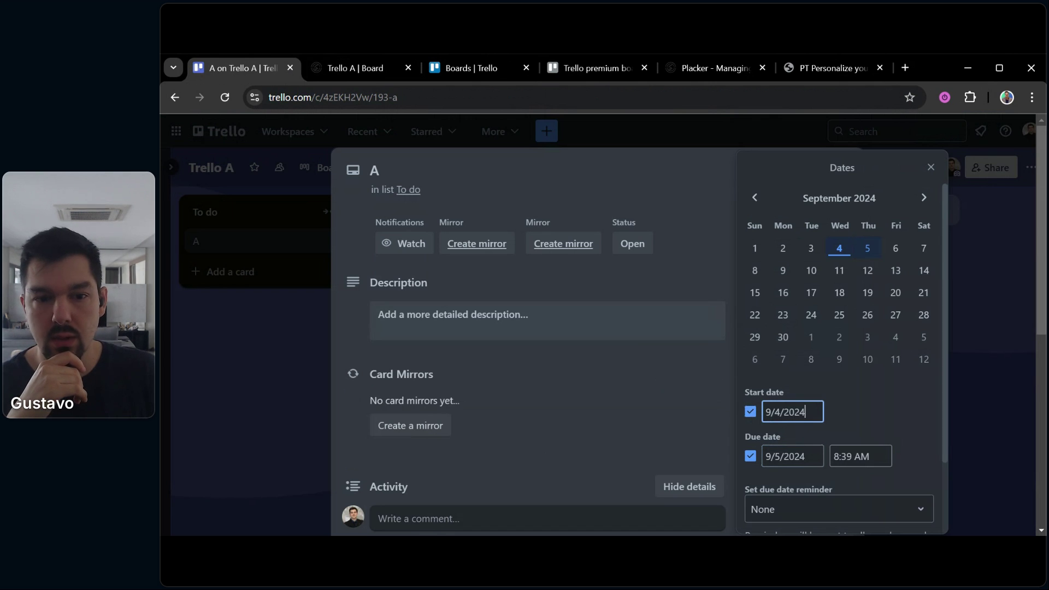
key("Tab")
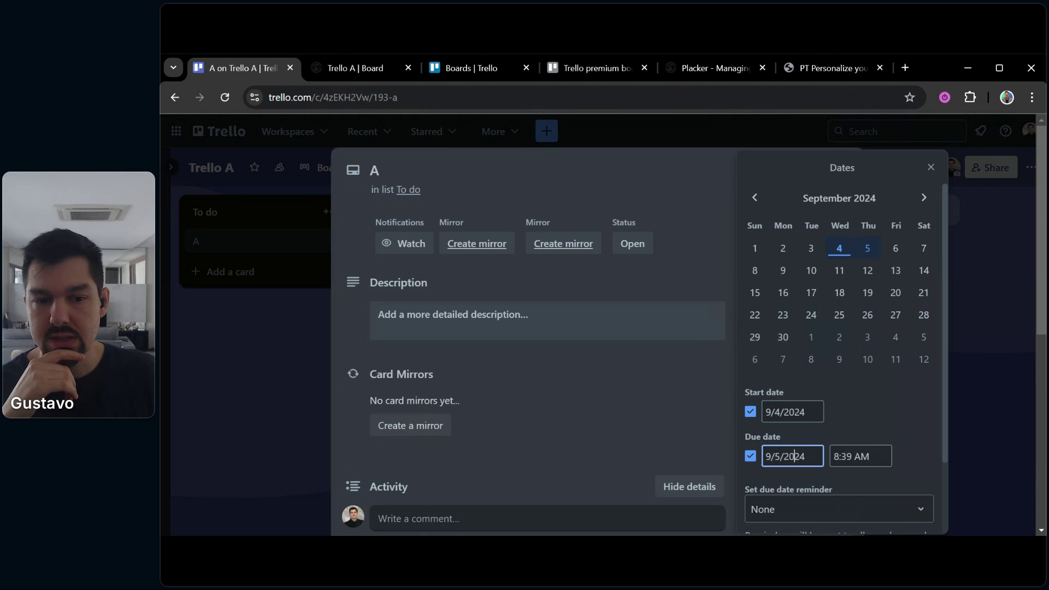
left_click(699, 403)
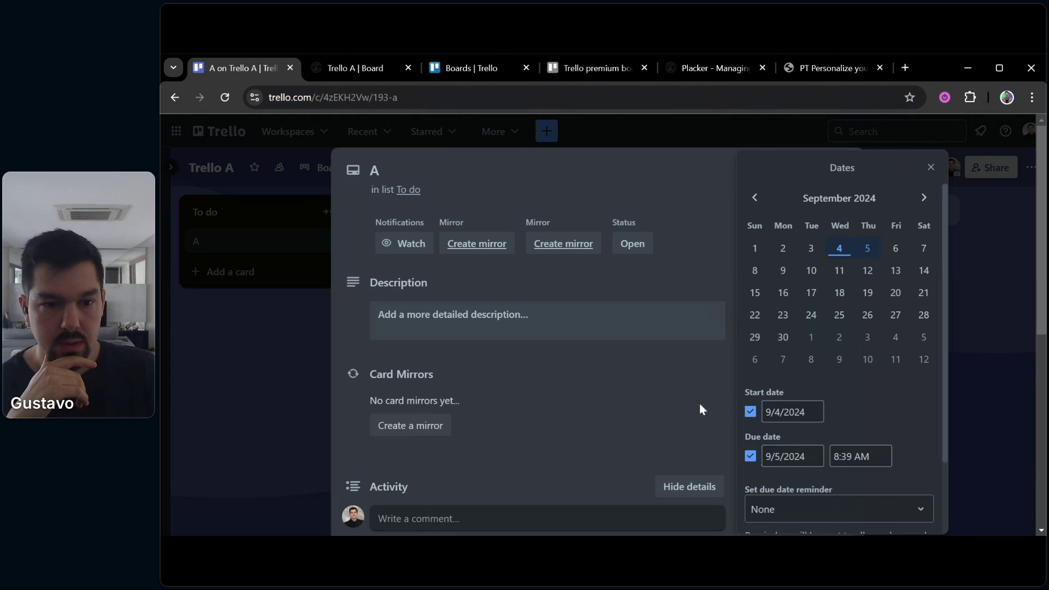
left_click(707, 67)
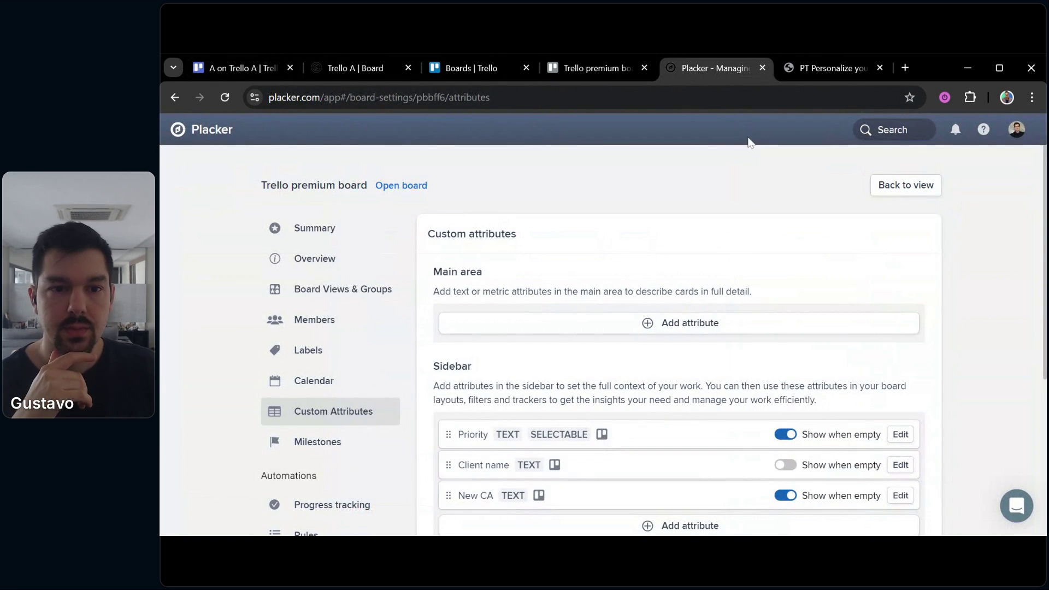
Step: Check card C's dates on the Placker Trello A board
left_click(814, 68)
left_click(675, 67)
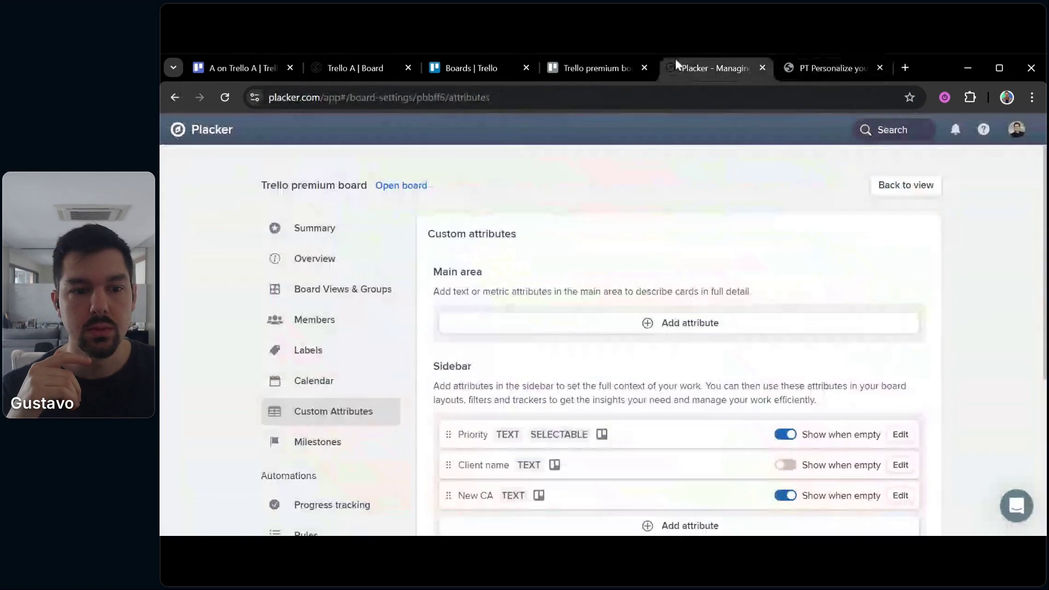
left_click(551, 71)
left_click(349, 67)
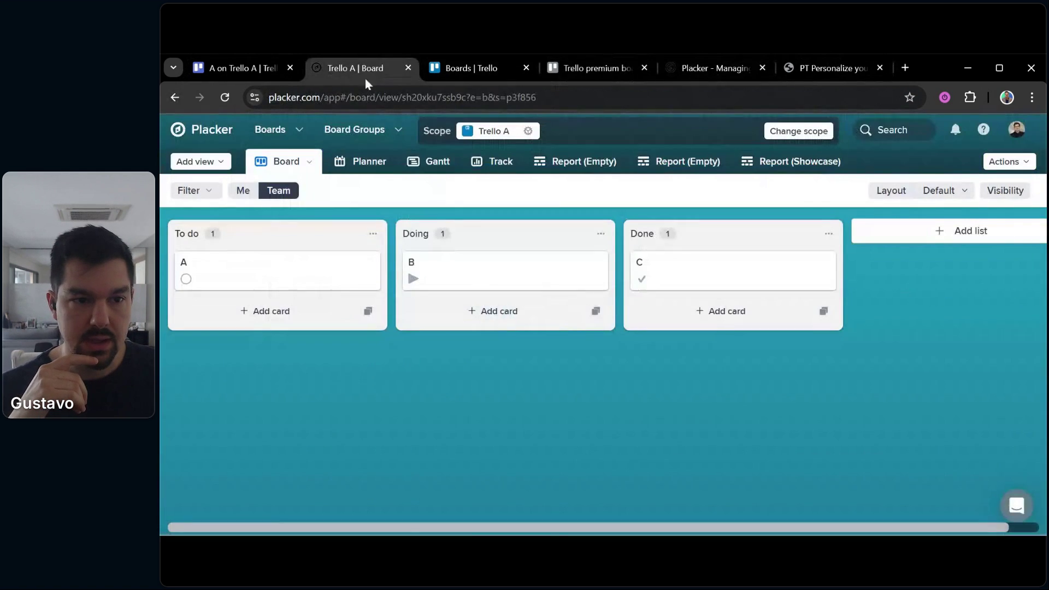
left_click(724, 277)
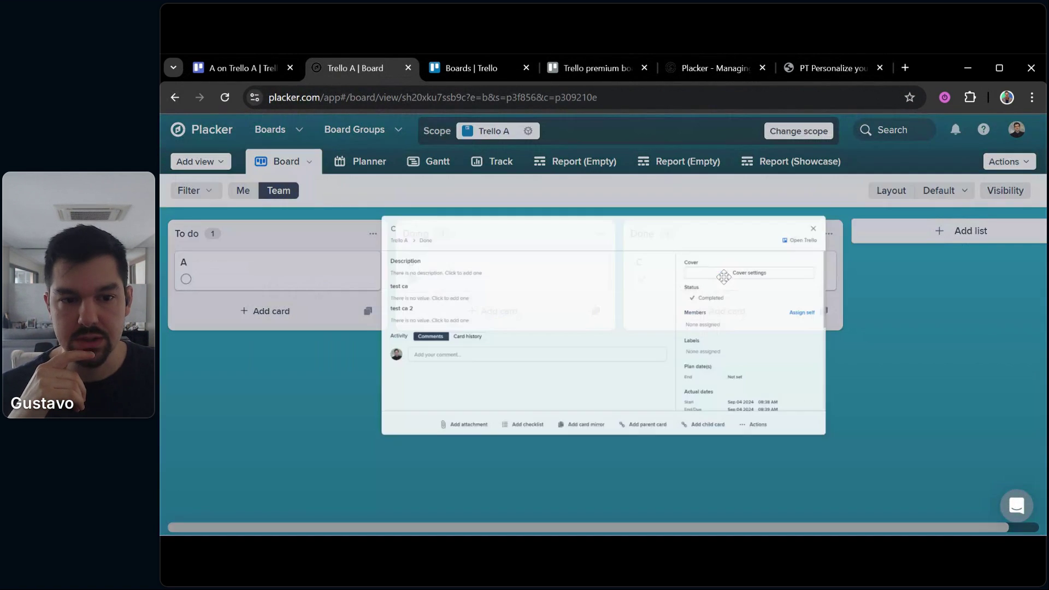
scroll(855, 338, "down", 3)
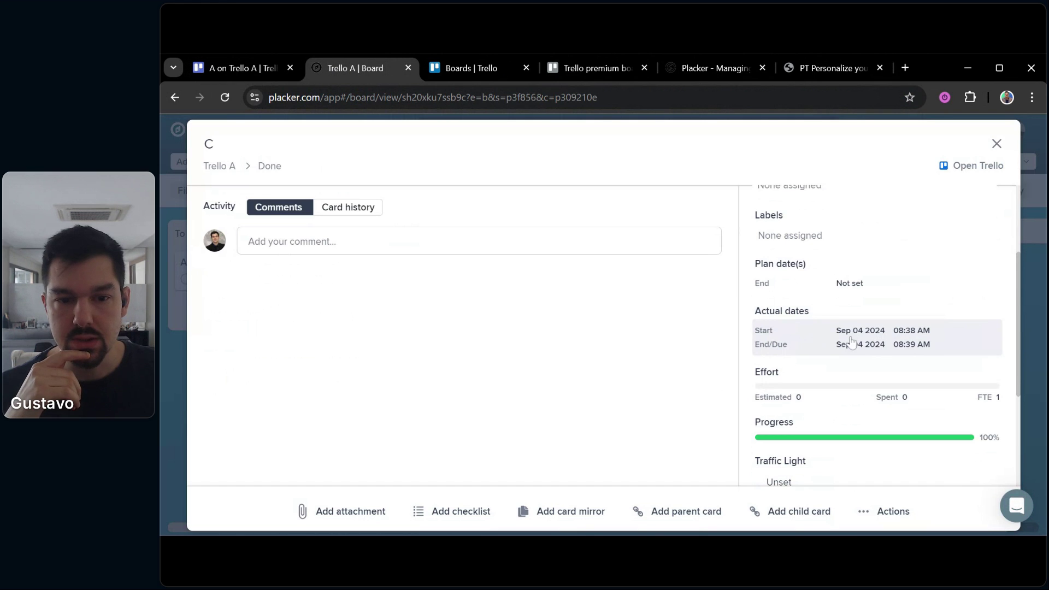
scroll(785, 316, "up", 1)
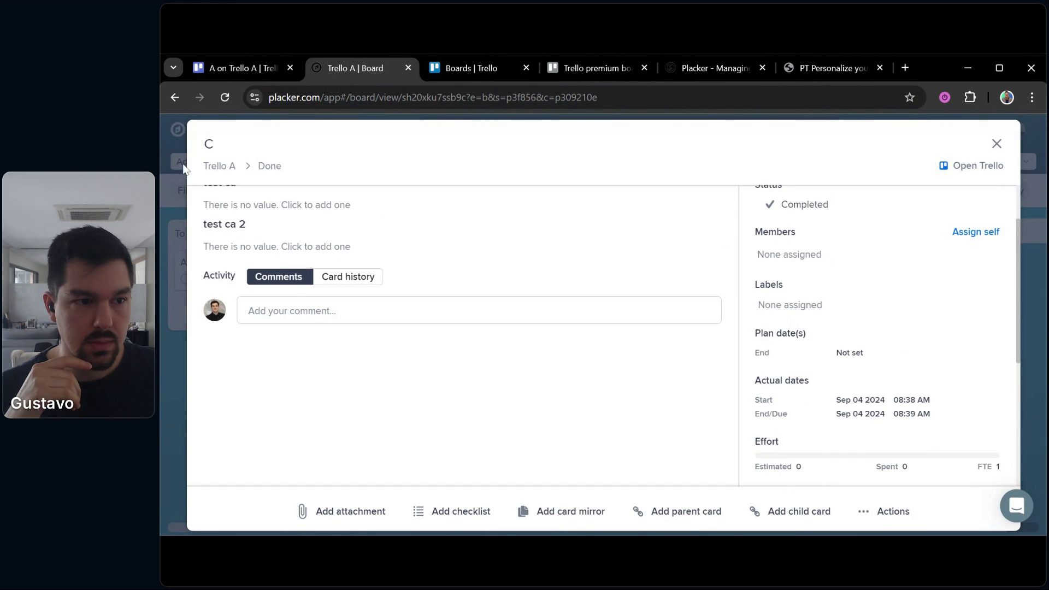
key("Escape")
Step: Save card A's 9/4/2024–9/5/2024 dates in Trello so Placker shows a 1d plan
left_click(251, 270)
scroll(787, 327, "down", 3)
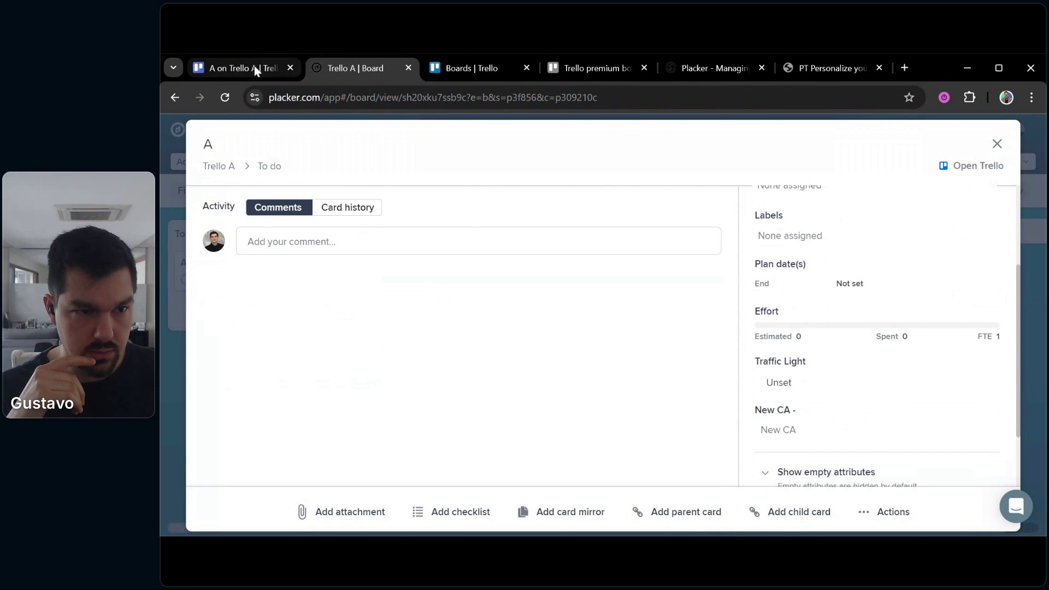
scroll(789, 362, "up", 3)
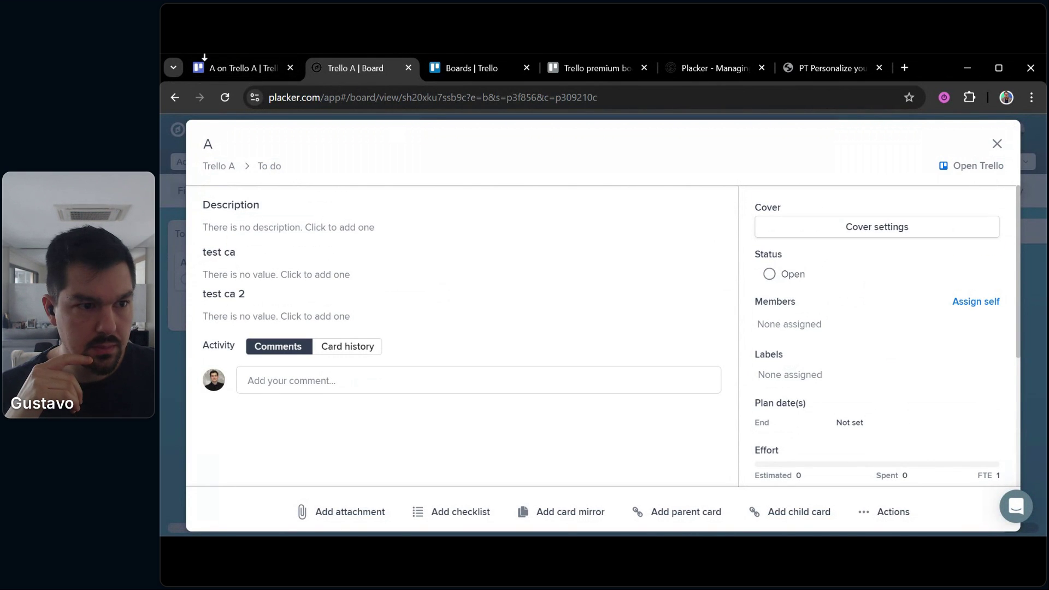
left_click(235, 68)
scroll(896, 420, "down", 2)
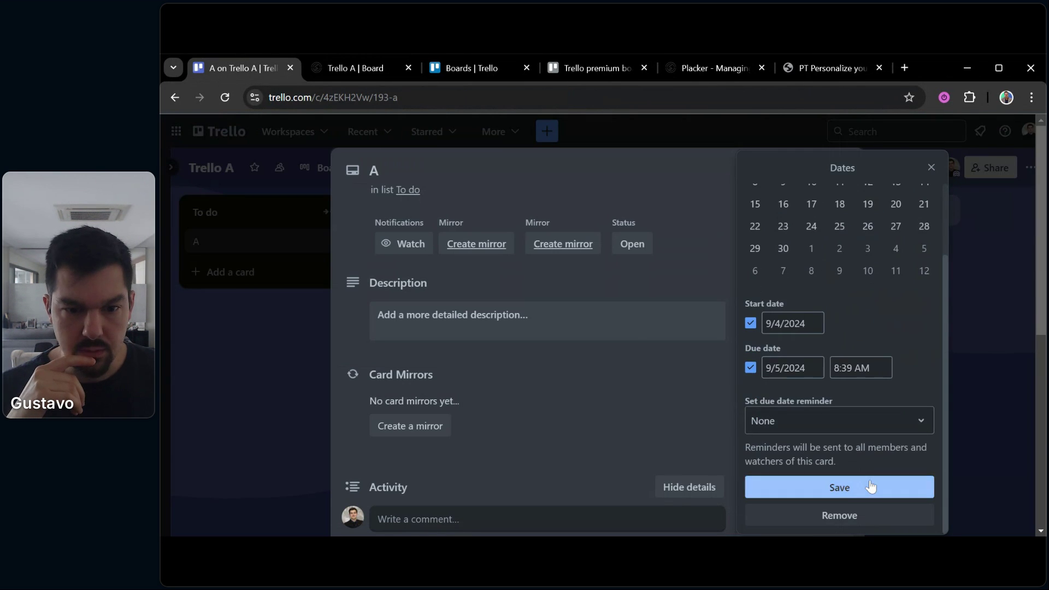
left_click(871, 488)
left_click(334, 70)
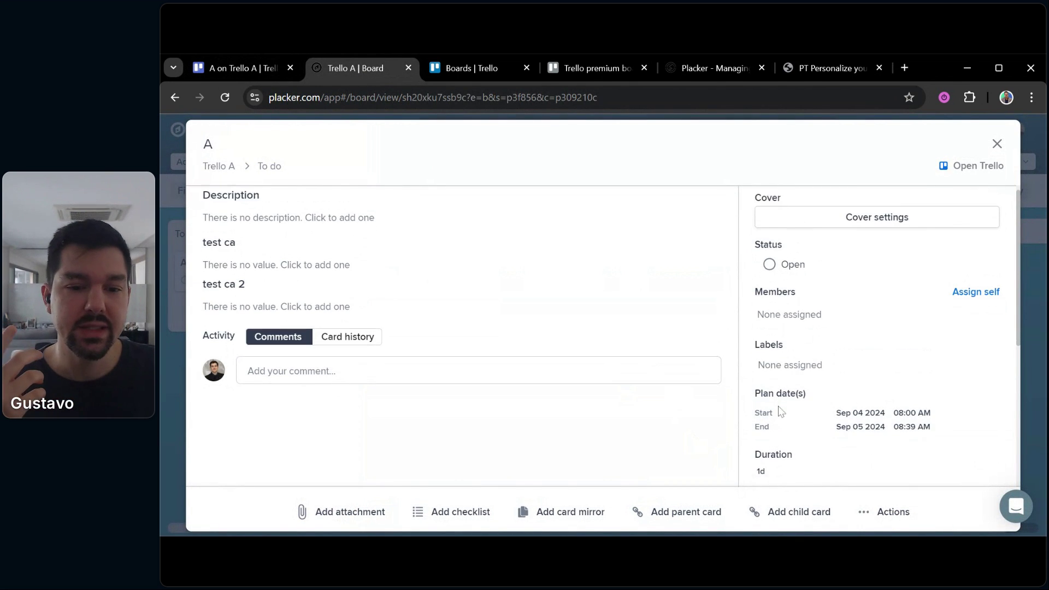
Step: Move card A from To do into Doing and review its details
scroll(845, 362, "down", 1)
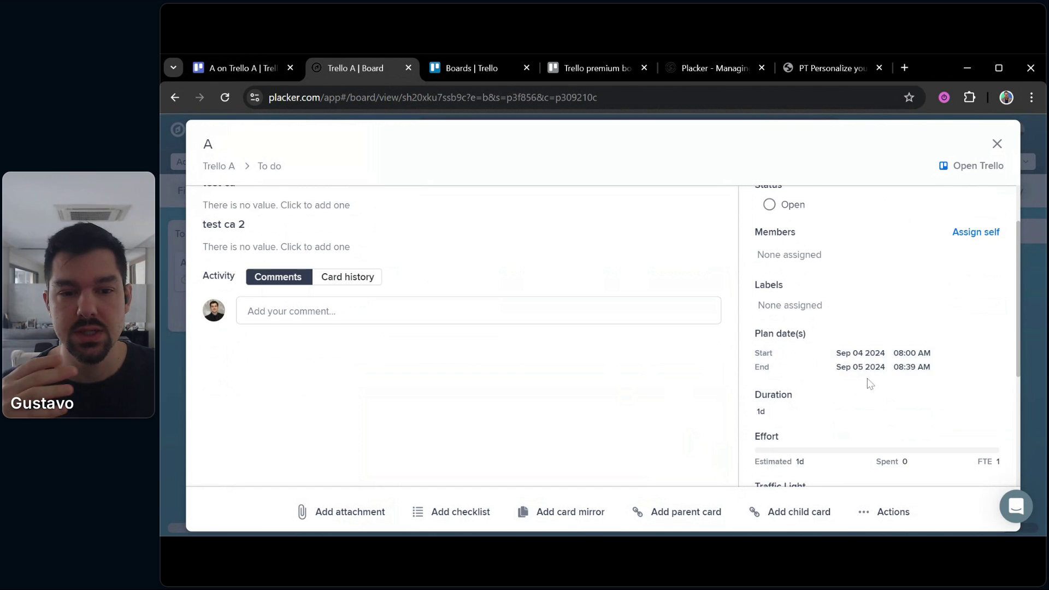
left_click(178, 405)
left_click_drag(300, 280, 523, 283)
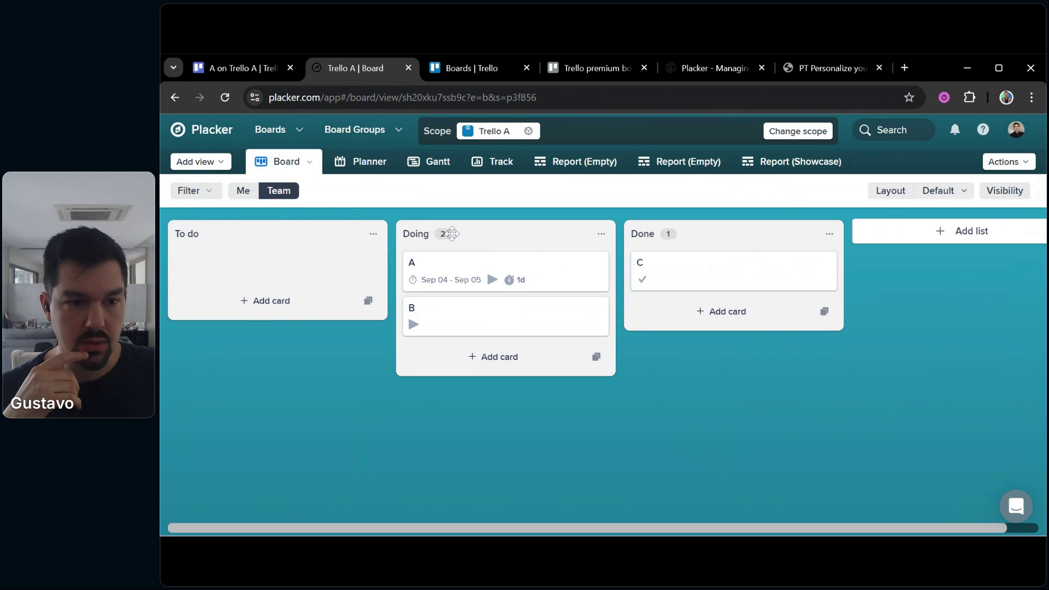
left_click(525, 281)
scroll(803, 393, "down", 3)
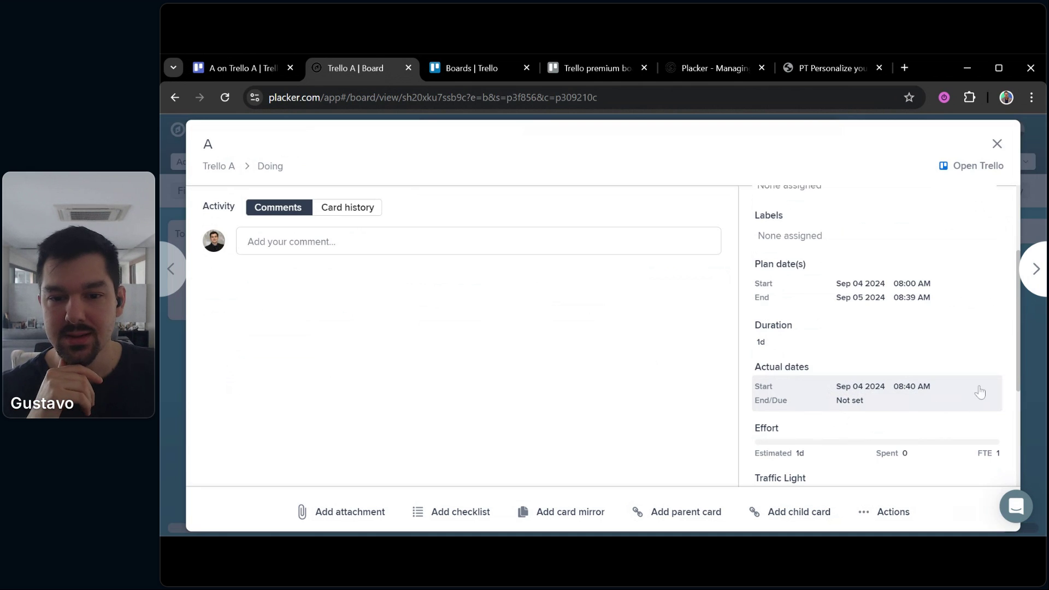
left_click(1025, 360)
Step: Move cards A and B into Done and review card A's Completed status and 100% progress
left_click_drag(534, 279, 705, 268)
left_click_drag(564, 268, 775, 321)
left_click(796, 261)
scroll(903, 341, "down", 3)
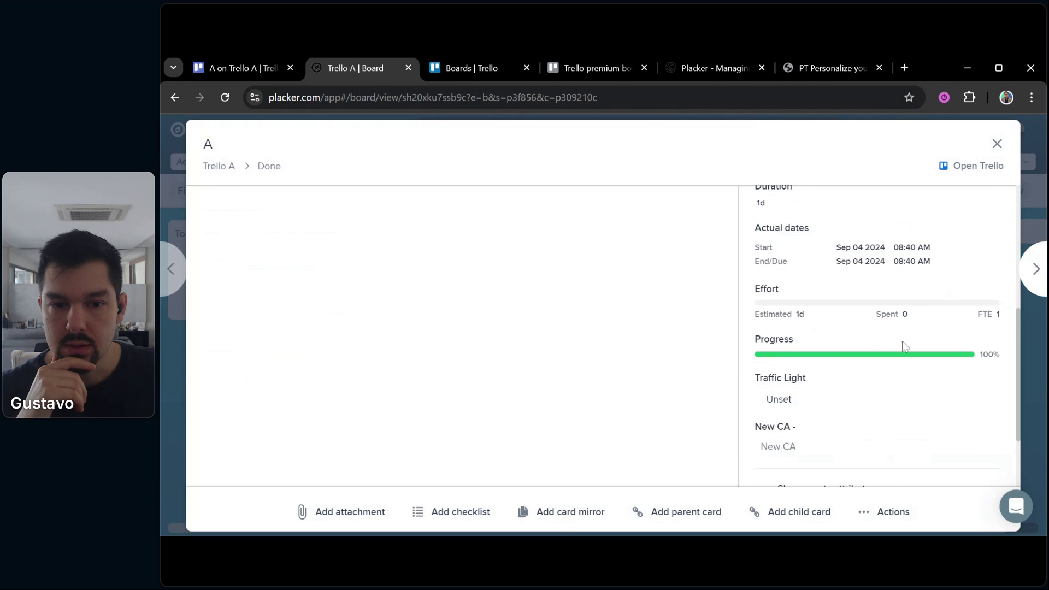
scroll(903, 341, "up", 1)
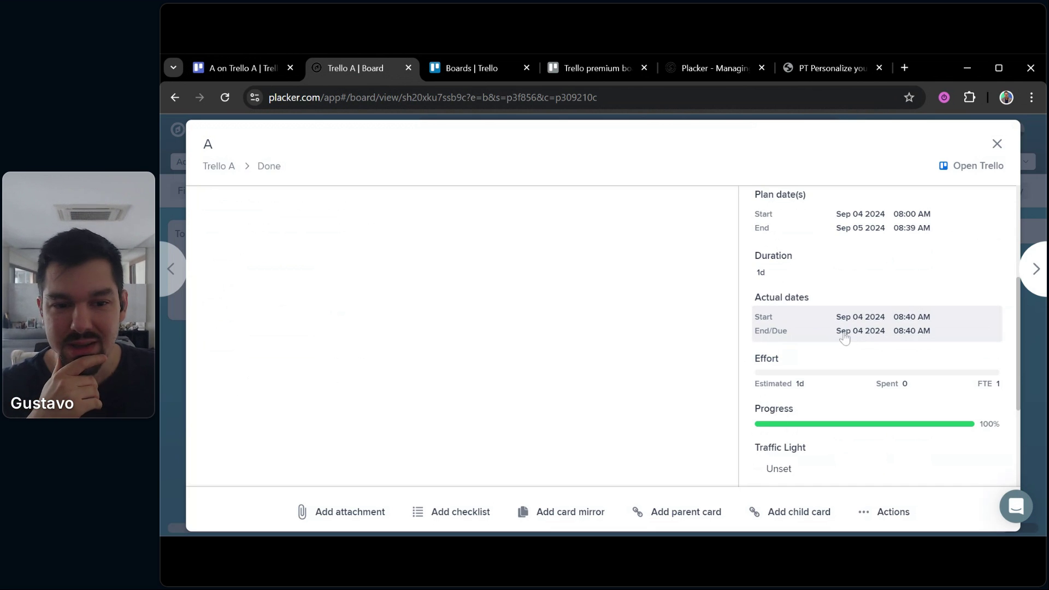
scroll(706, 343, "up", 3)
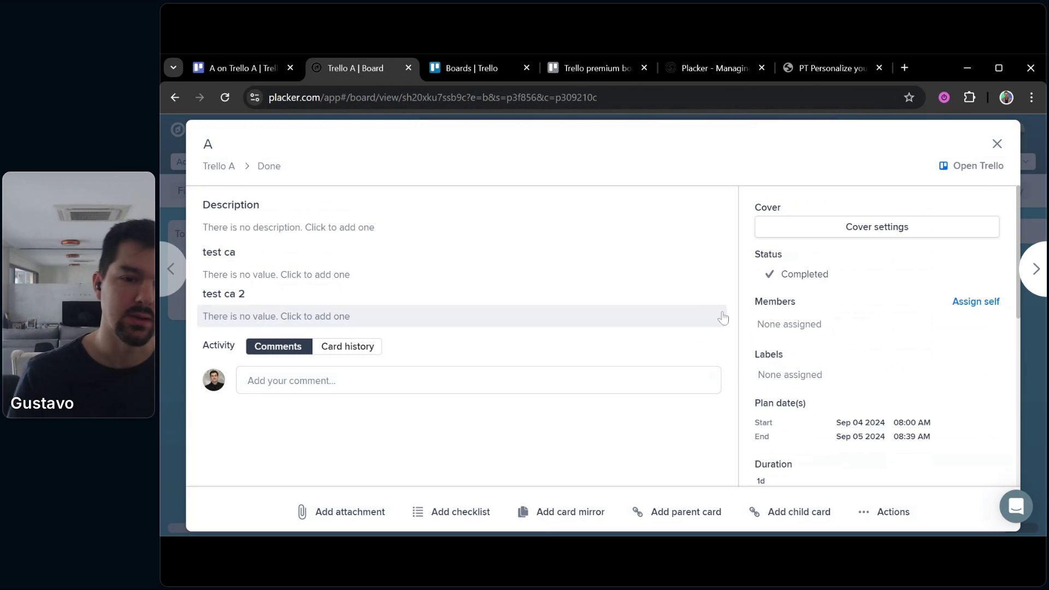
scroll(723, 323, "down", 3)
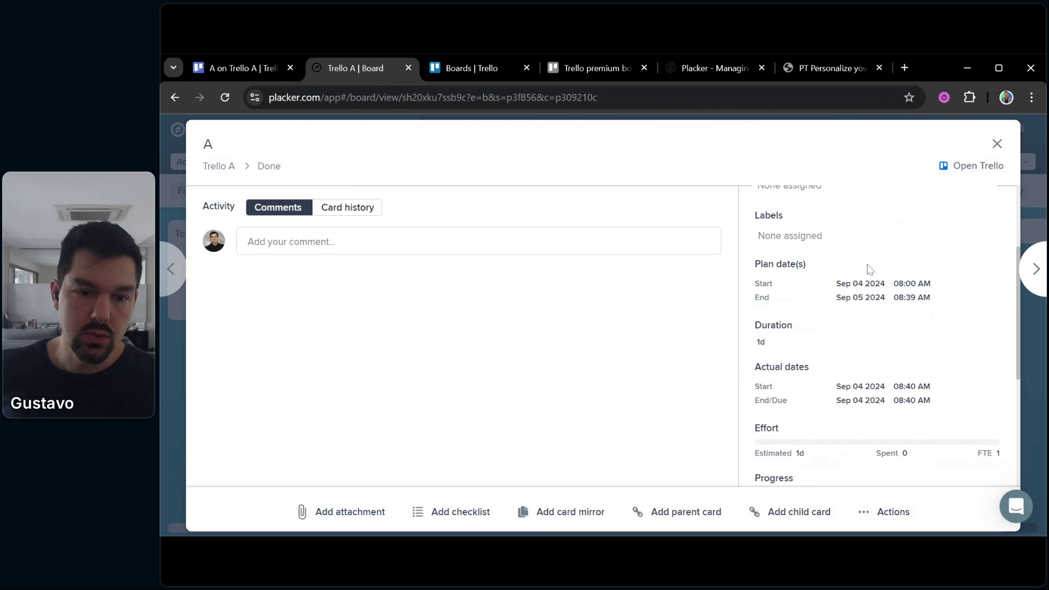
scroll(850, 298, "down", 5)
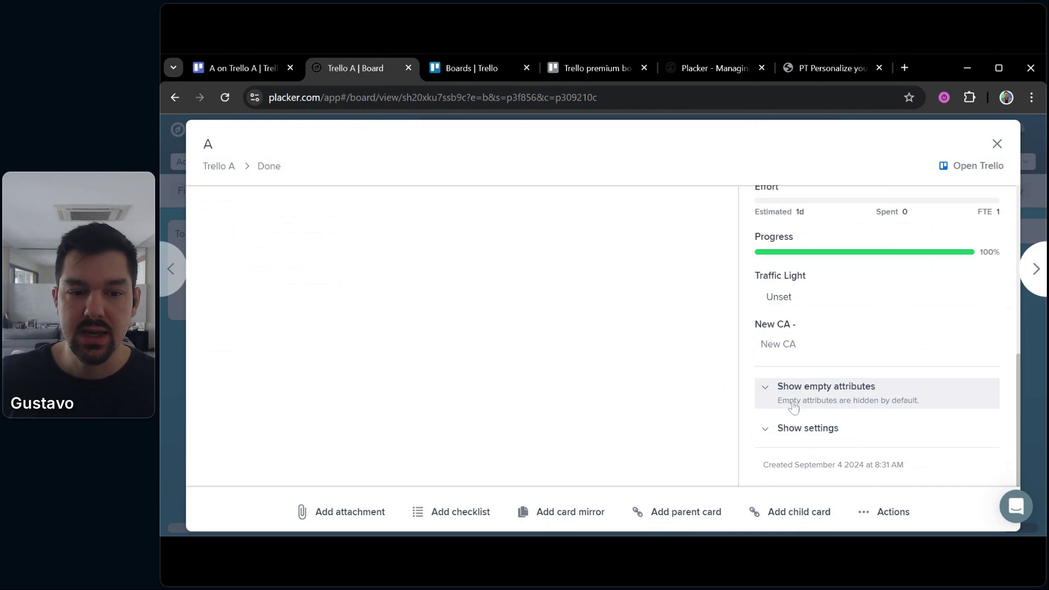
Step: Reveal card A's empty attributes and view the Budget editor without changing it
left_click(820, 394)
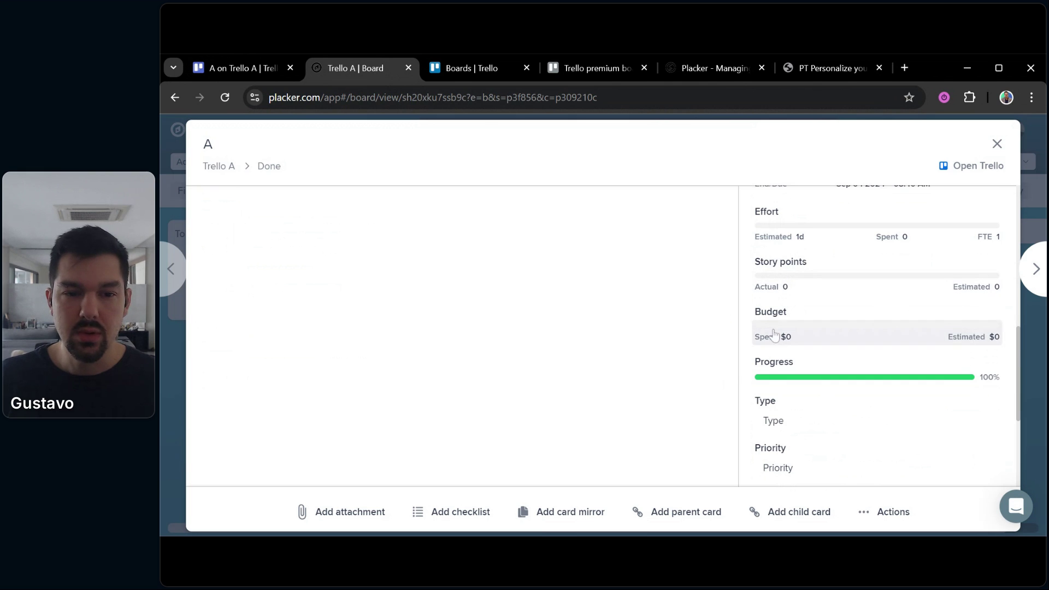
left_click(799, 340)
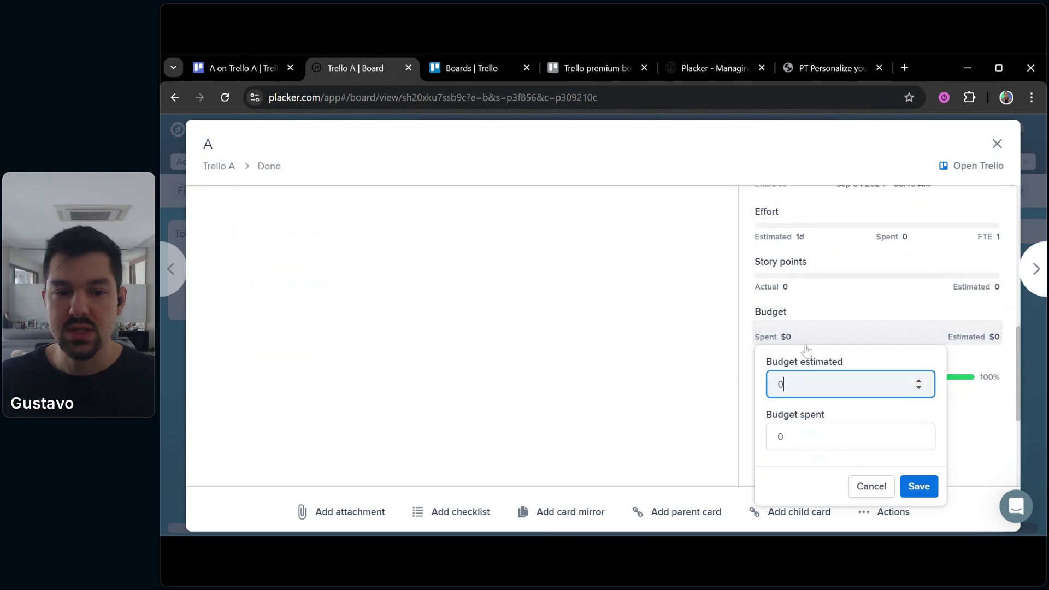
left_click(715, 389)
scroll(786, 391, "down", 3)
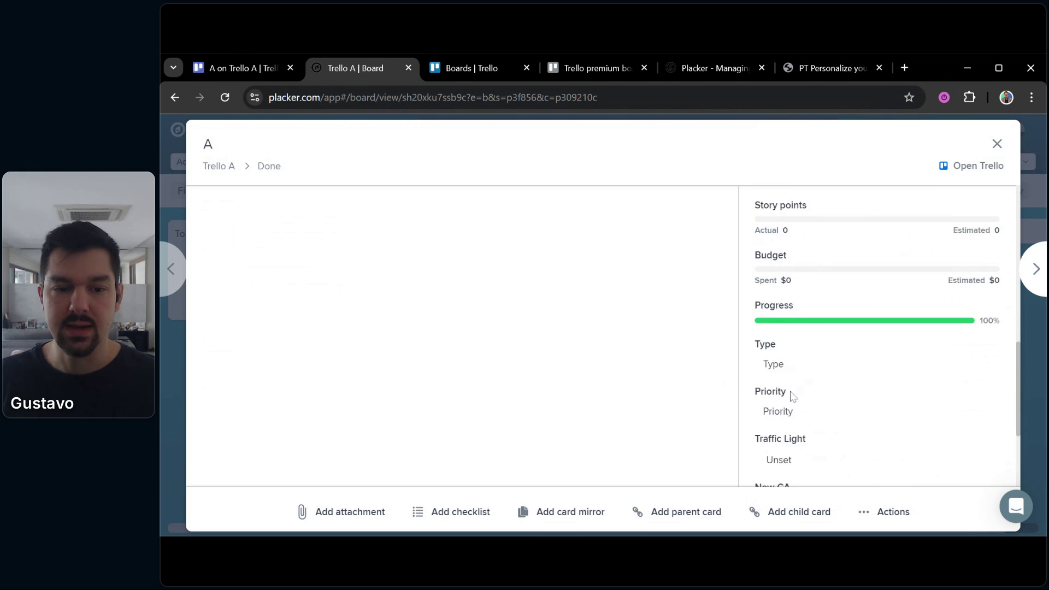
Step: View card A's Priority choices without picking one, then switch to Trello's card A
left_click(786, 330)
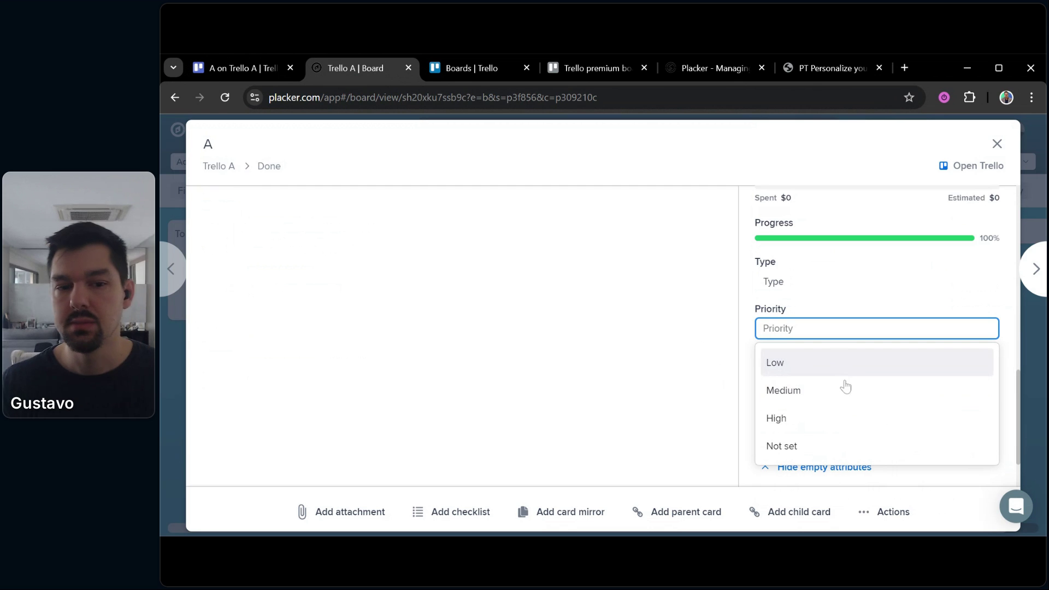
left_click(635, 355)
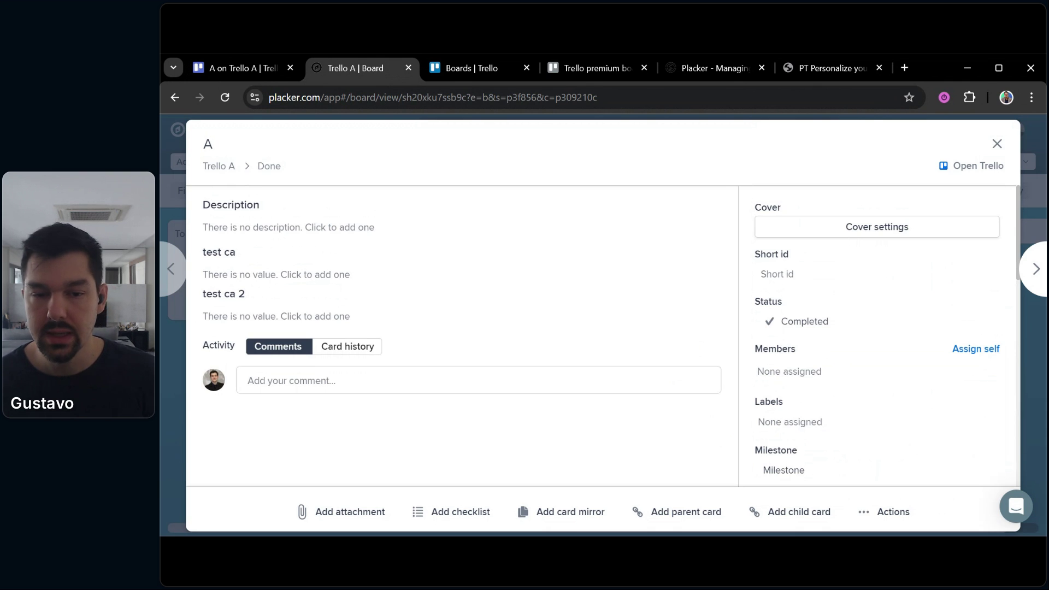
scroll(847, 398, "down", 5)
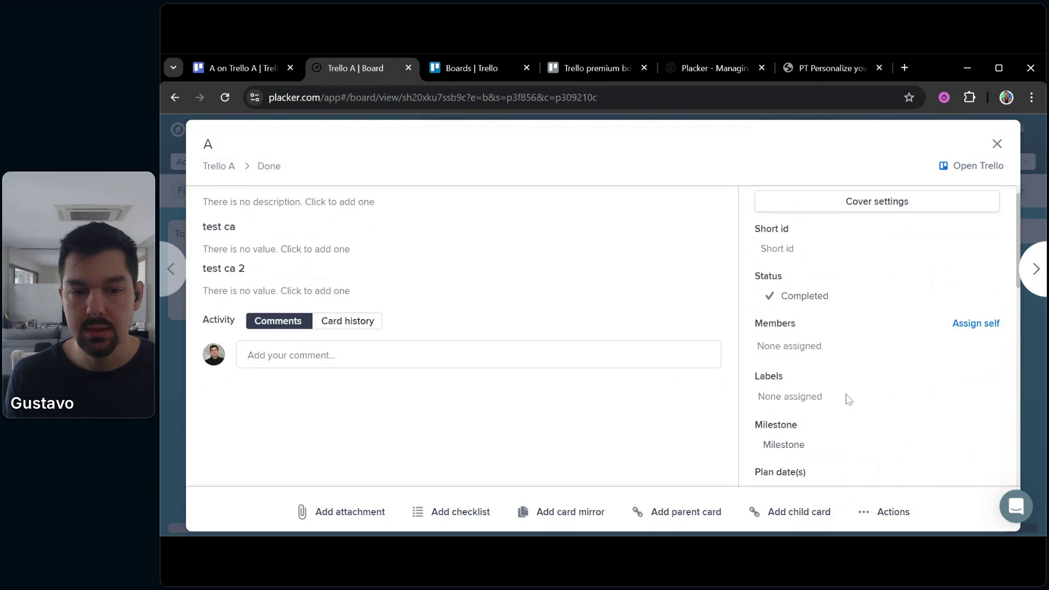
scroll(858, 291, "up", 5)
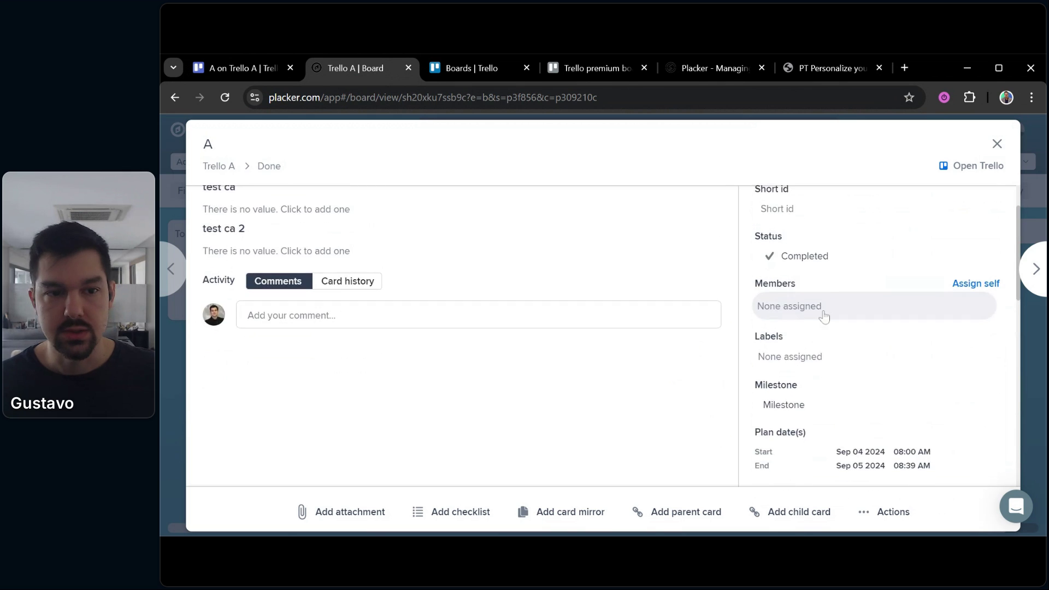
left_click(217, 68)
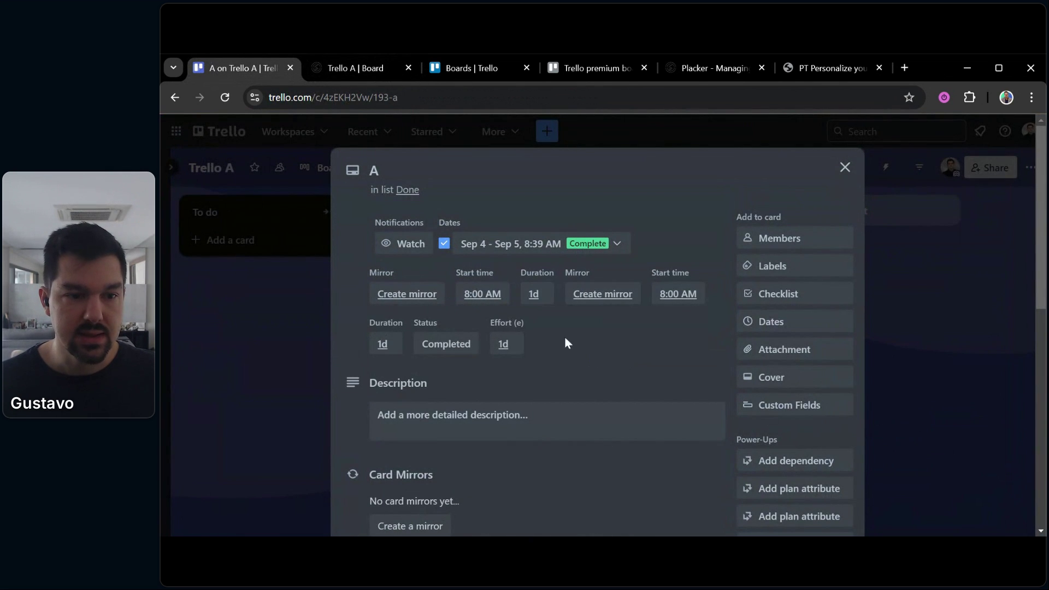
Step: Scroll through card A's details in Trello and close the card
scroll(534, 241, "down", 1)
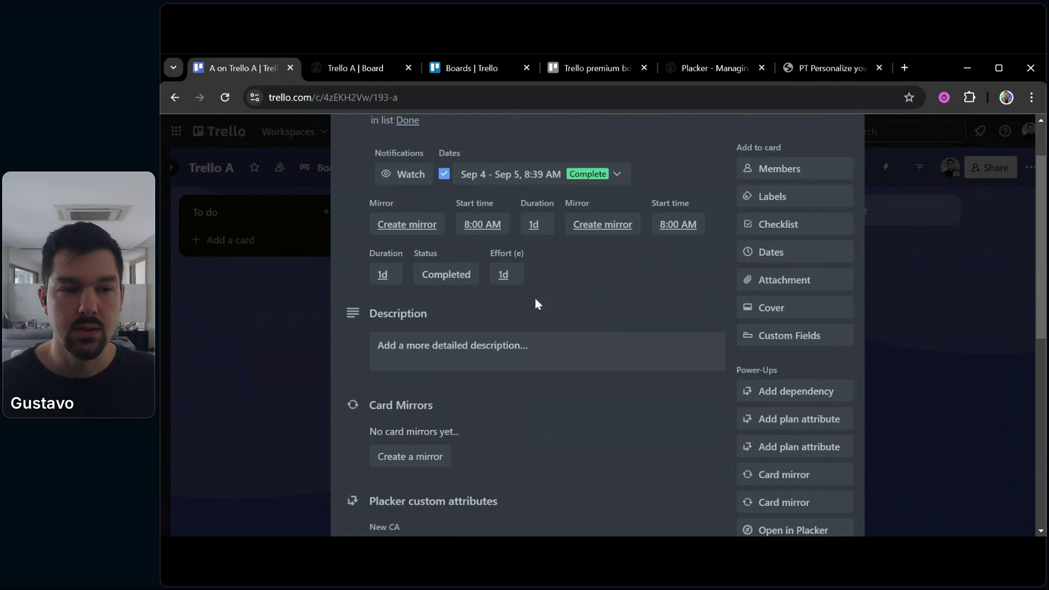
scroll(557, 317, "up", 1)
scroll(656, 327, "down", 3)
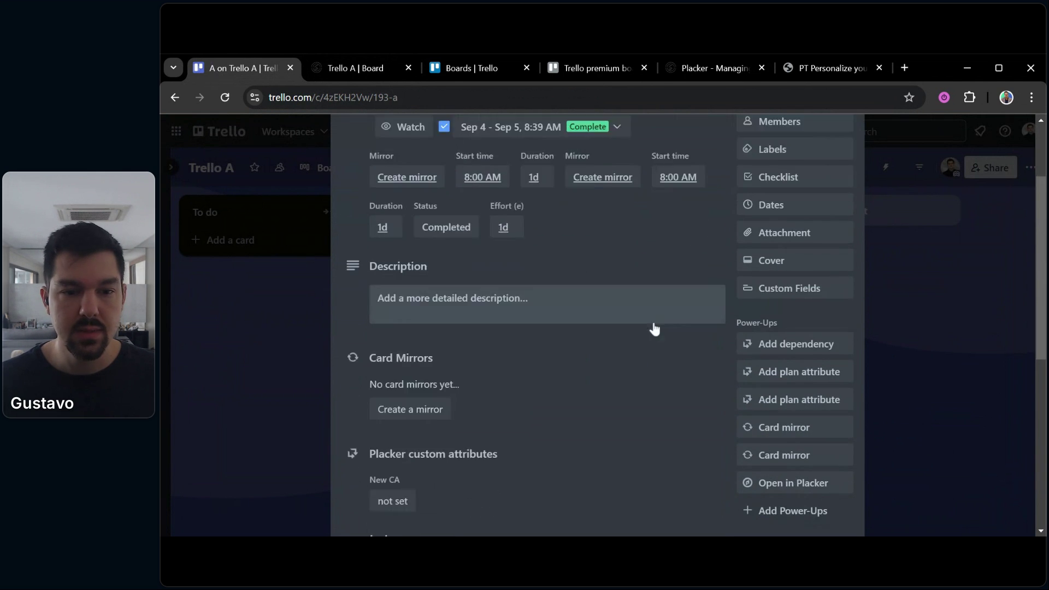
scroll(651, 290, "up", 3)
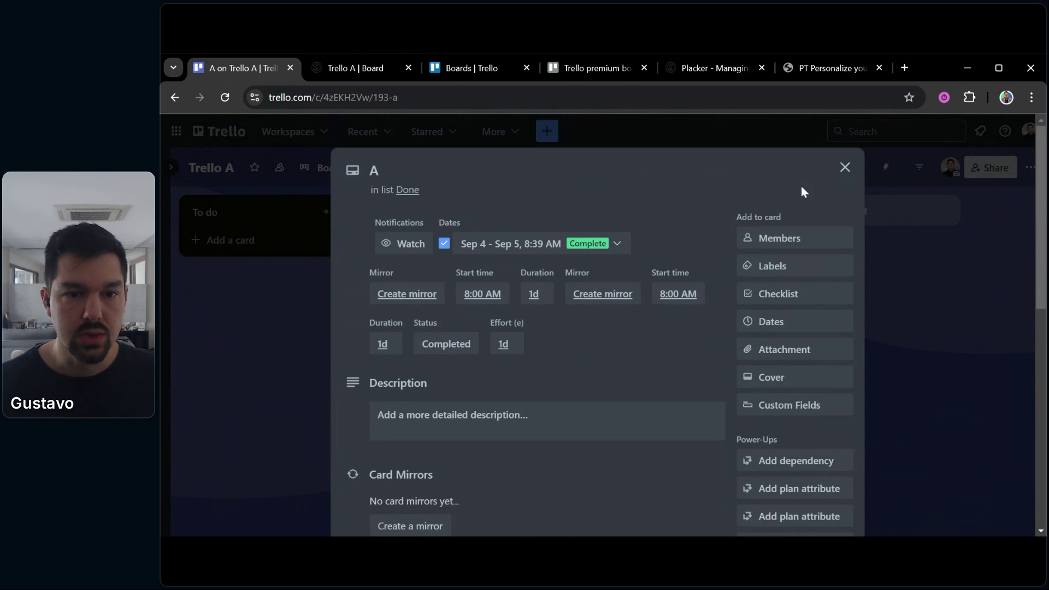
left_click(844, 167)
left_click(857, 167)
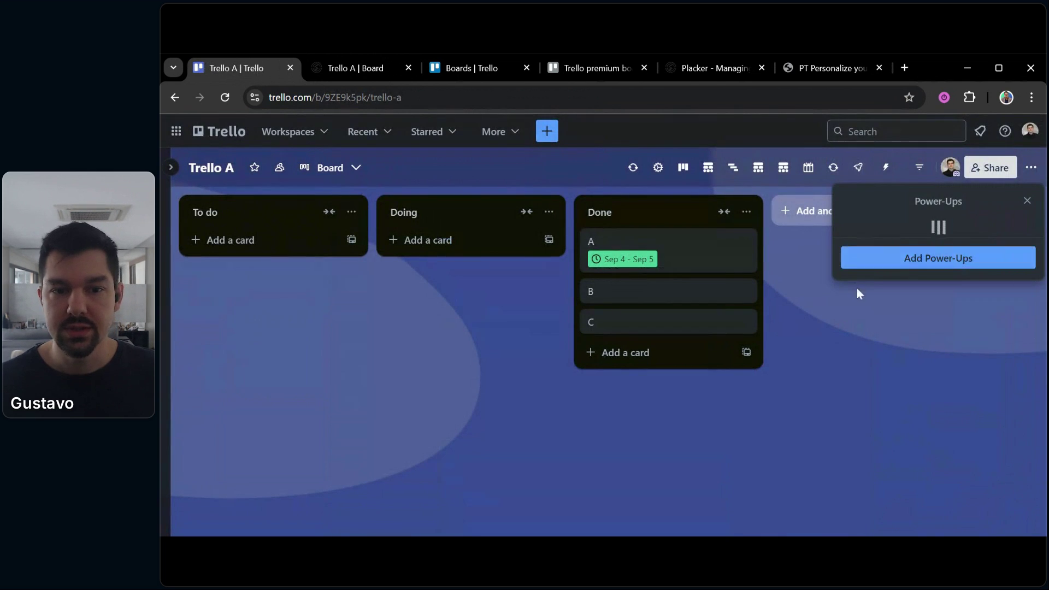
scroll(939, 377, "down", 5)
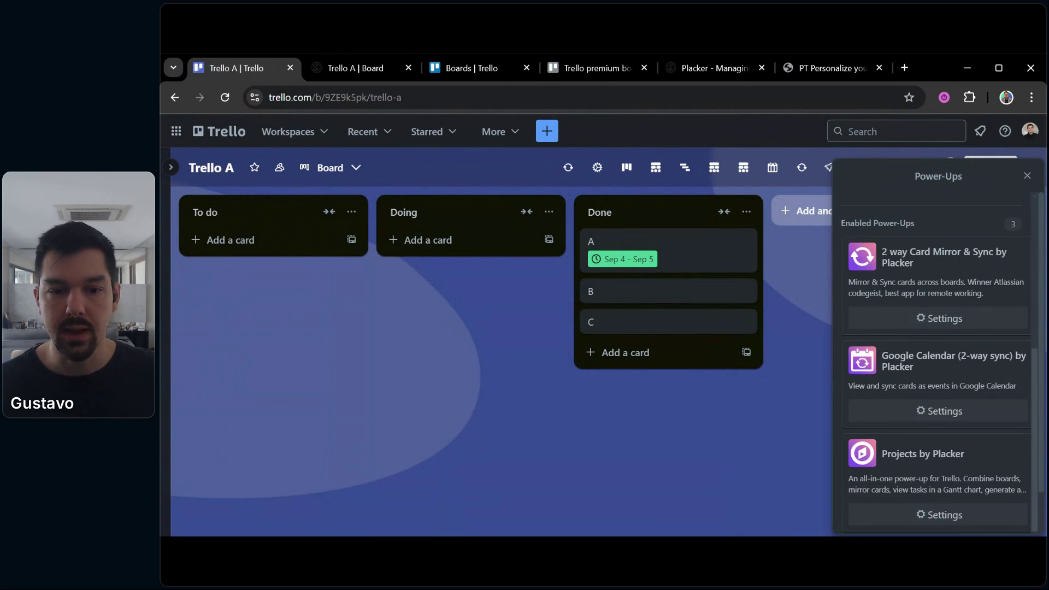
left_click(339, 398)
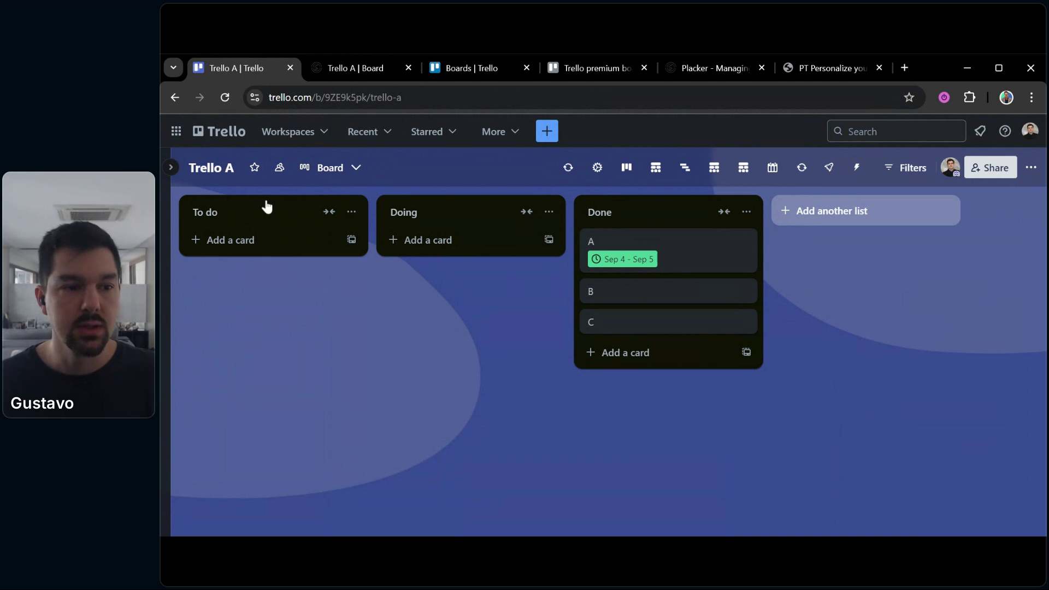
left_click(693, 249)
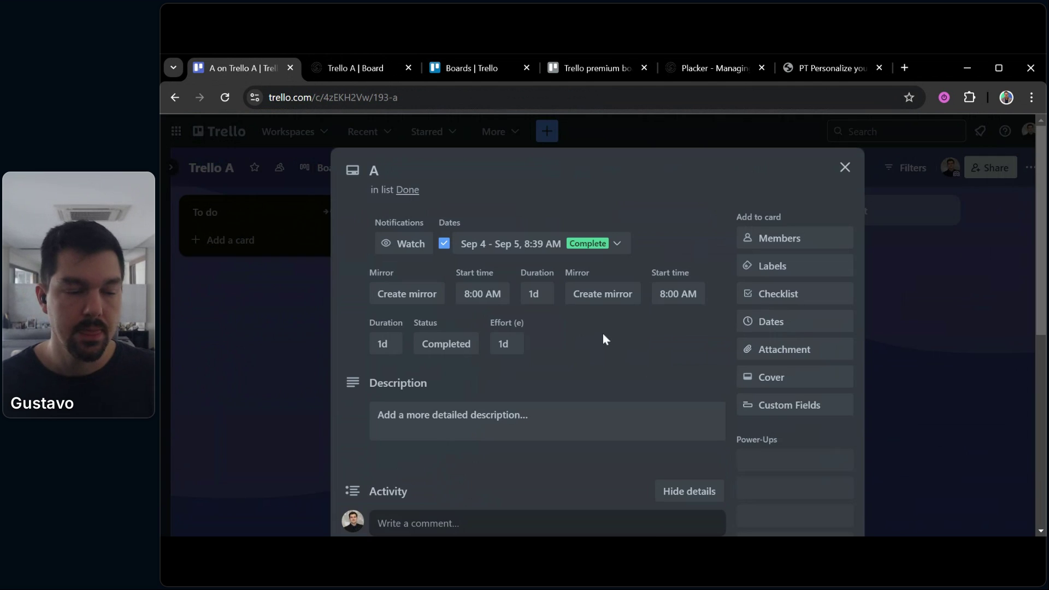
scroll(598, 329, "down", 2)
scroll(606, 322, "up", 1)
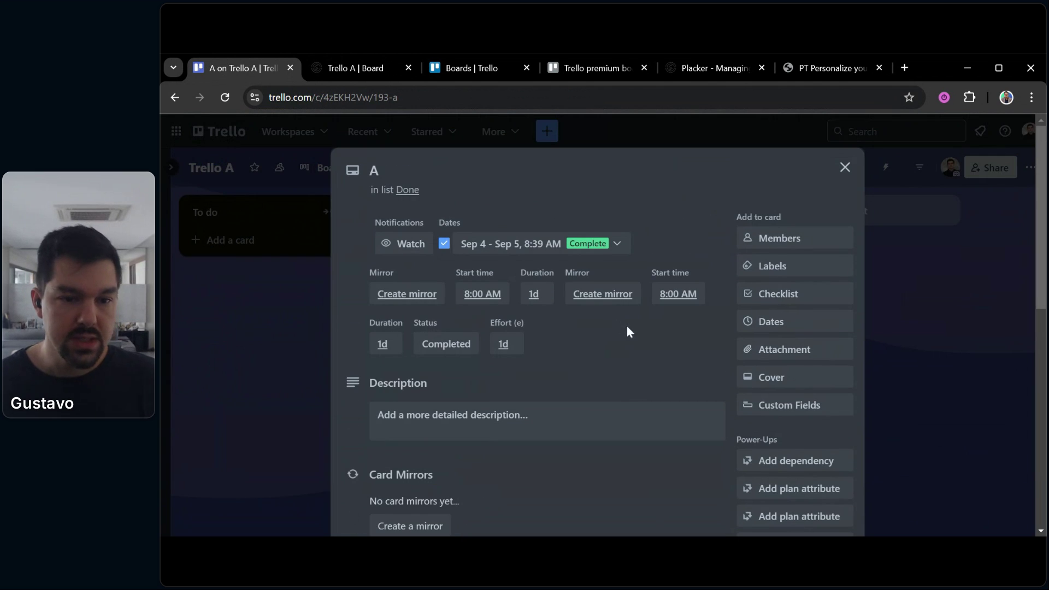
scroll(627, 328, "down", 3)
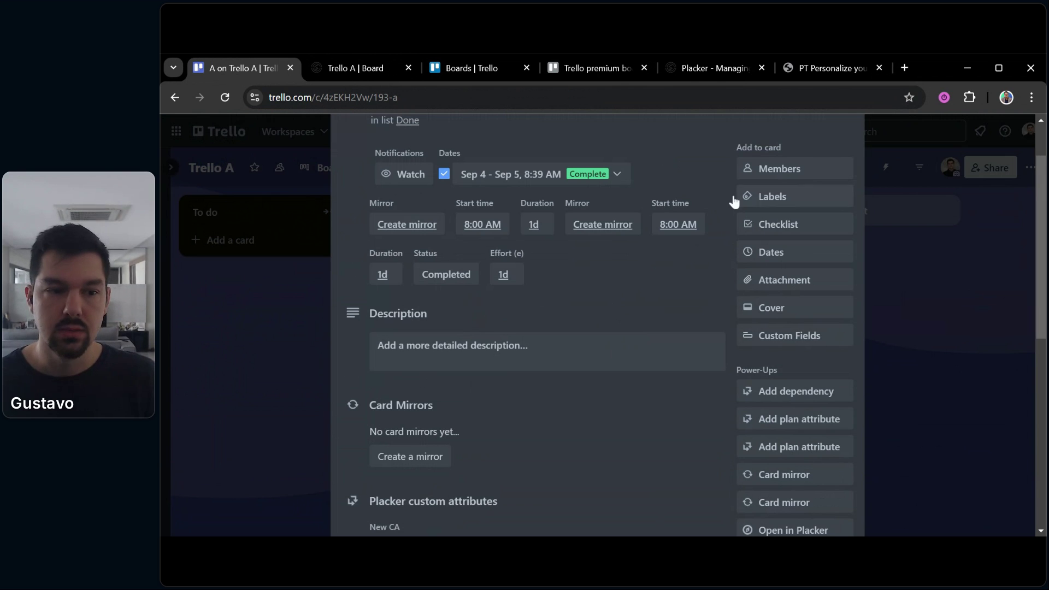
scroll(601, 262, "up", 3)
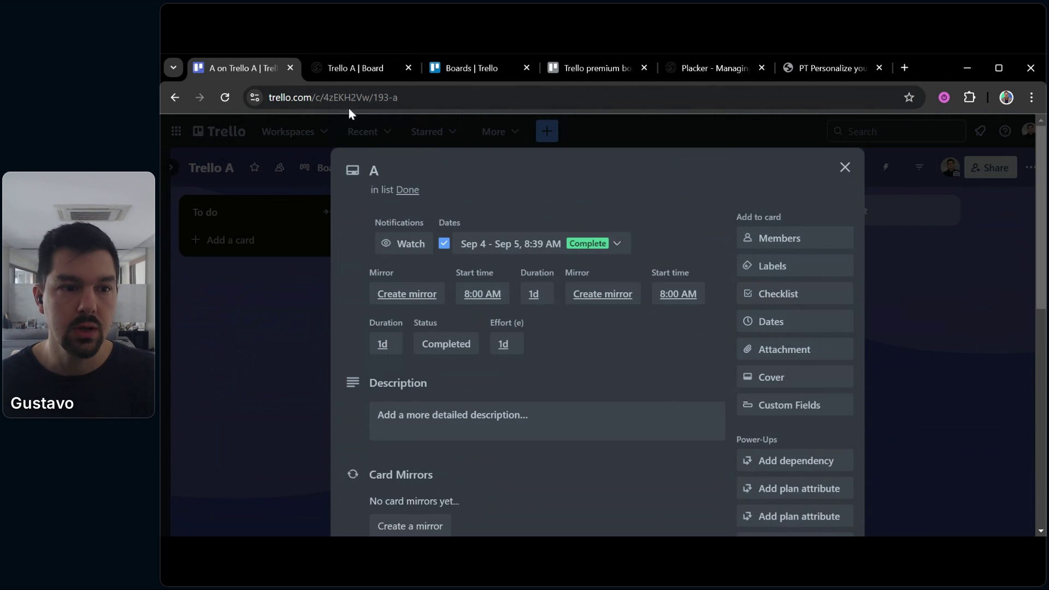
Step: Back in Placker, close card A's details and open the Trello A board's gear options
left_click(336, 70)
scroll(726, 343, "down", 5)
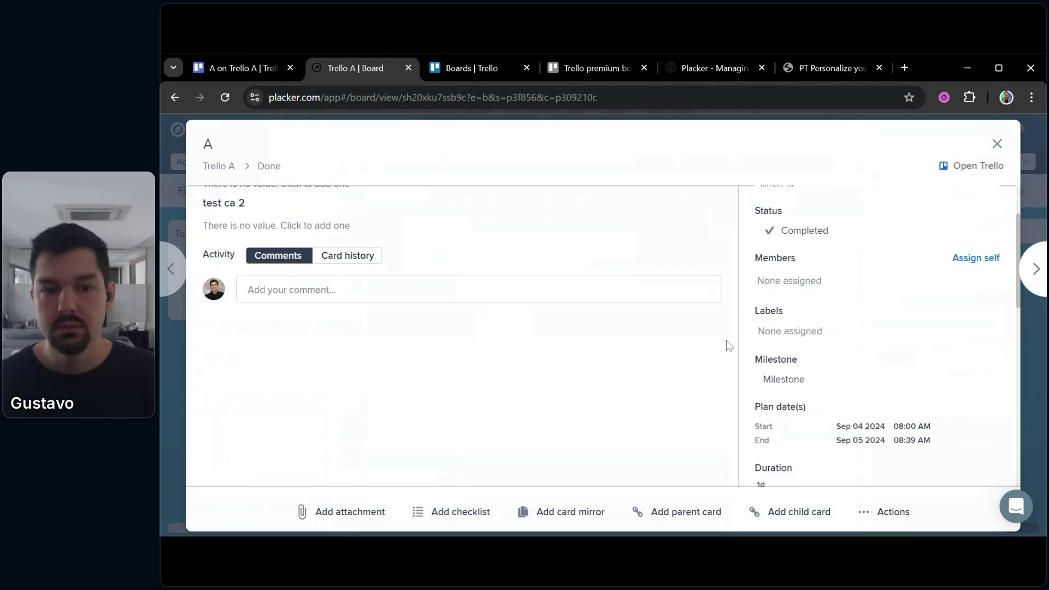
scroll(729, 341, "up", 5)
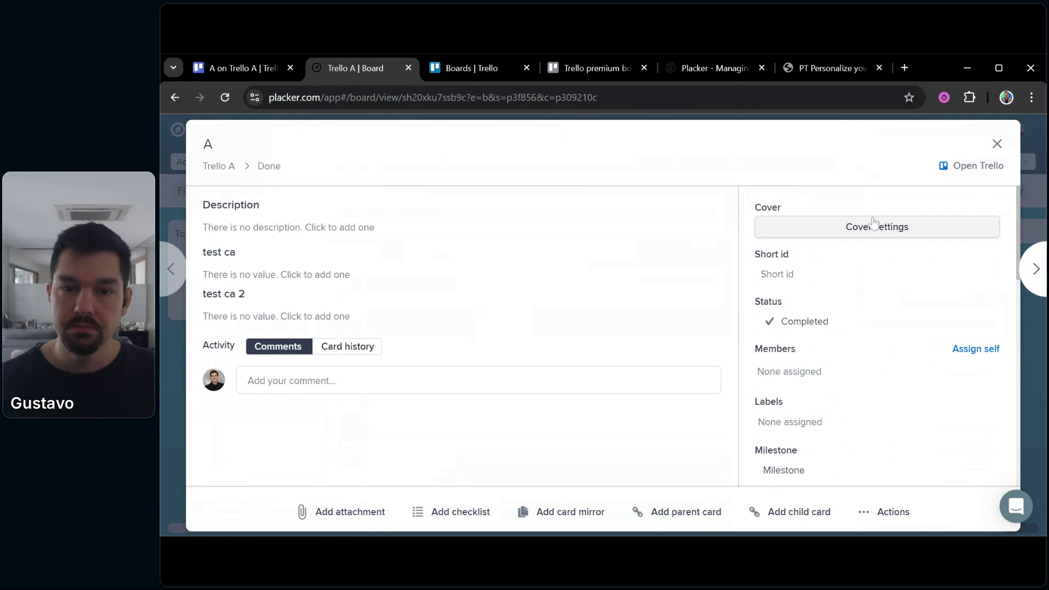
left_click(997, 144)
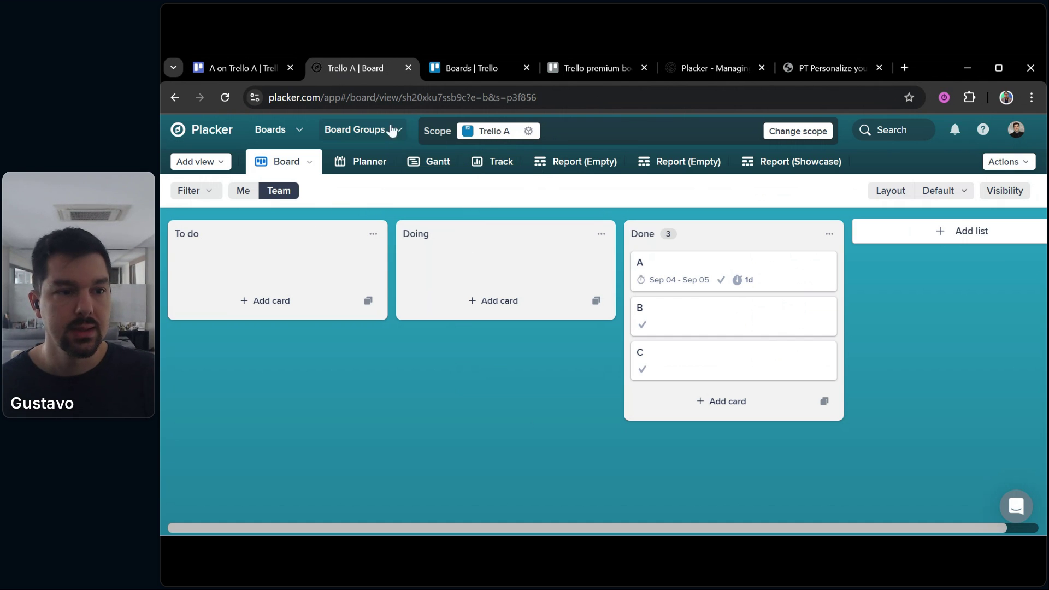
left_click(528, 131)
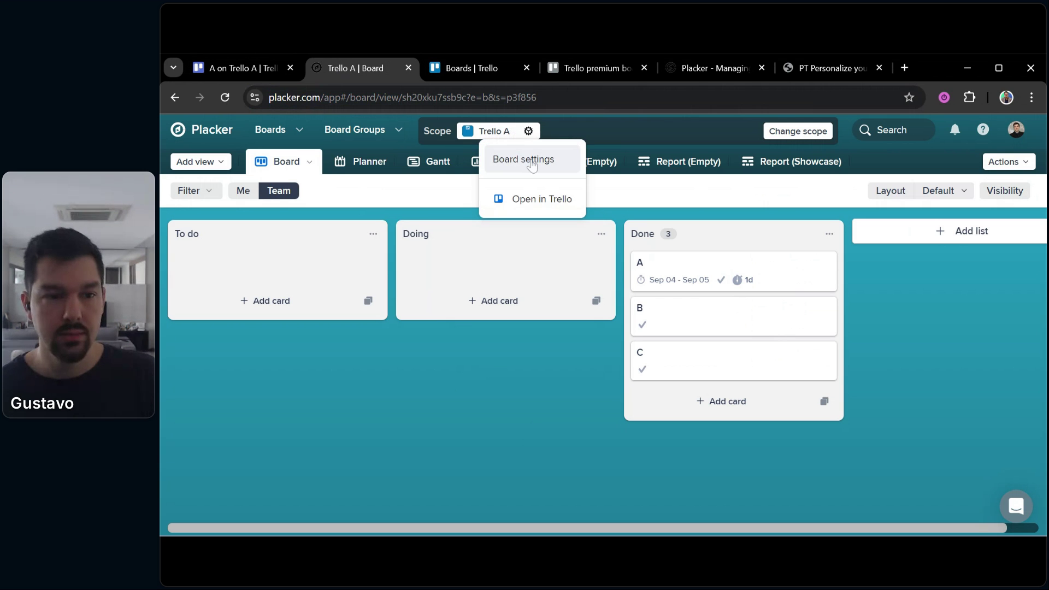
Step: Open Trello A's board settings and go to its Custom Attributes section
left_click(531, 162)
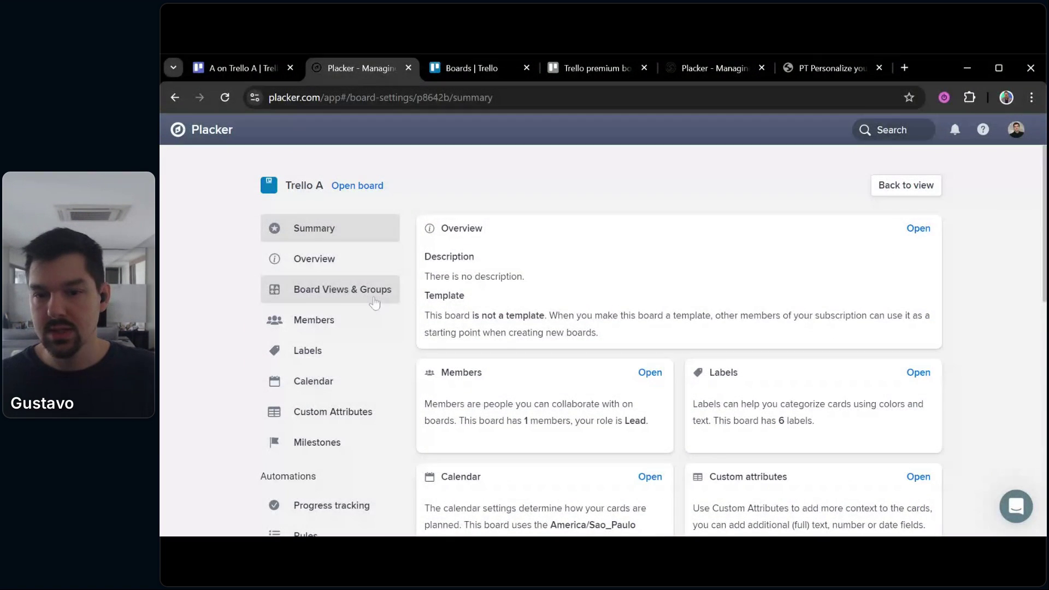
scroll(475, 284, "down", 1)
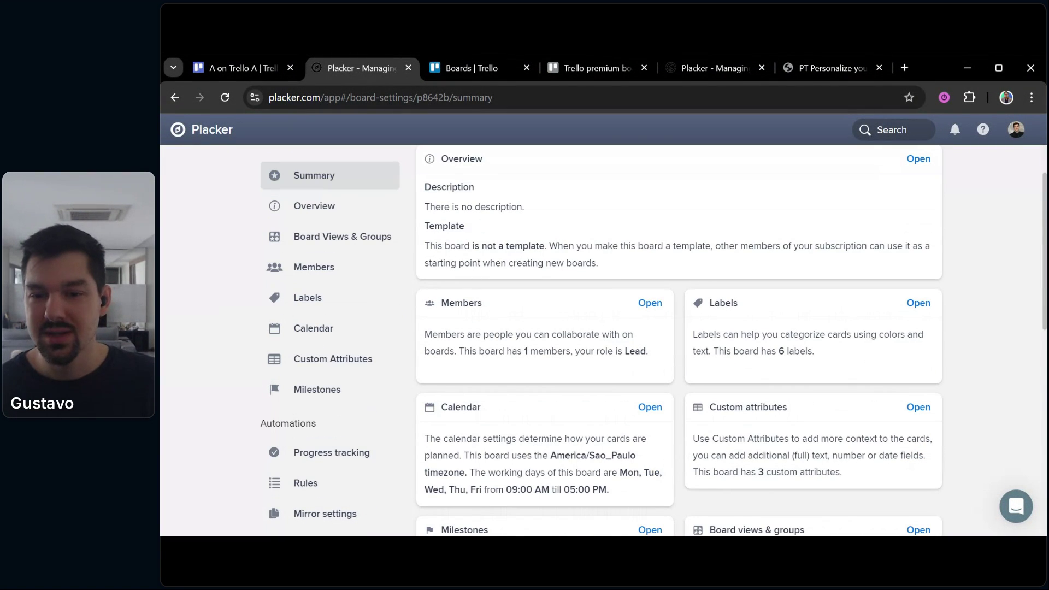
scroll(328, 265, "down", 4)
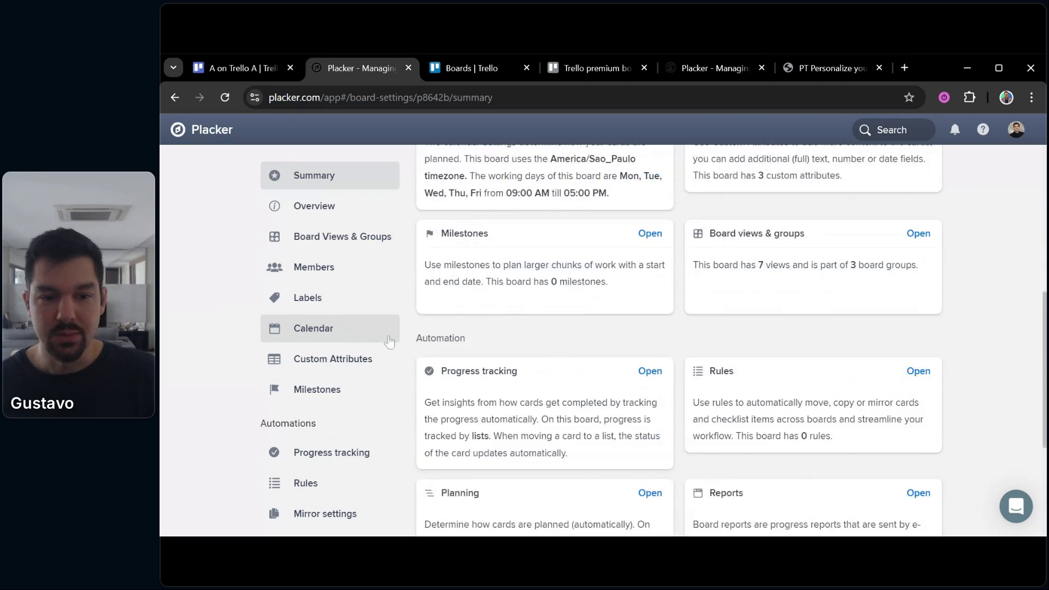
scroll(373, 337, "down", 5)
scroll(373, 328, "up", 10)
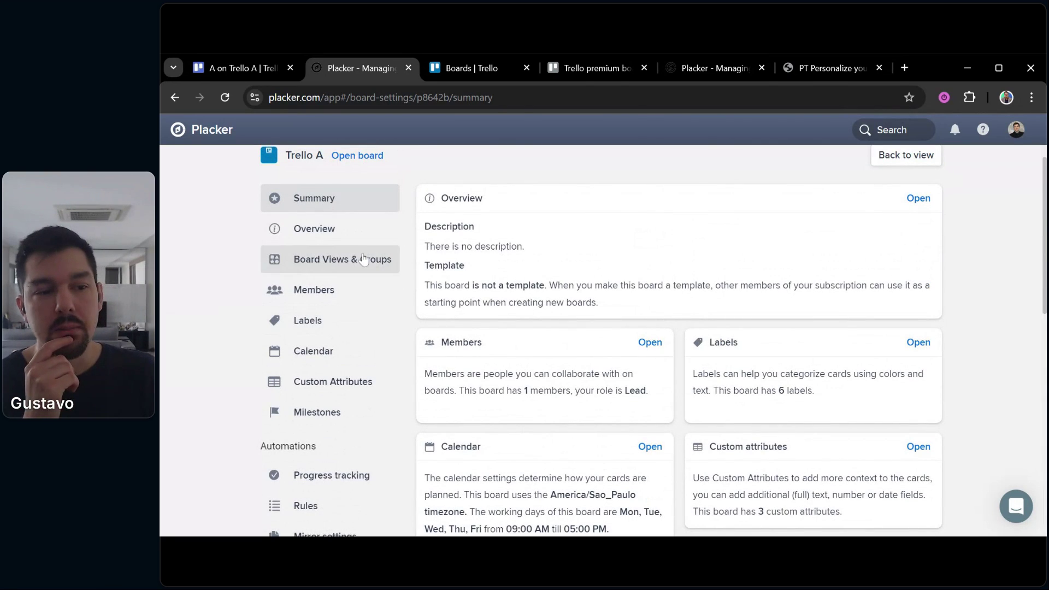
left_click(348, 381)
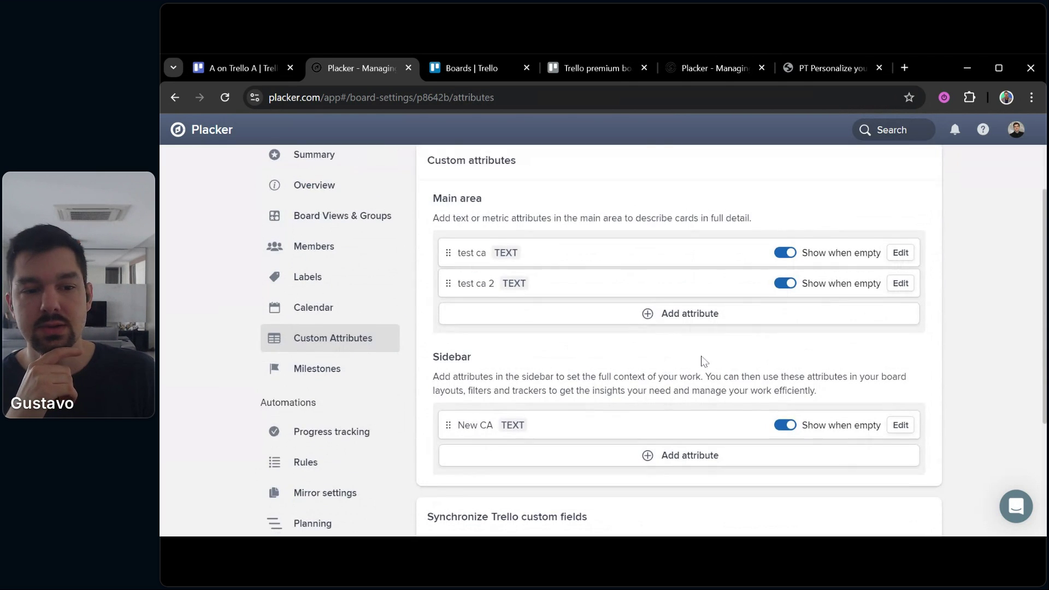
scroll(703, 361, "down", 5)
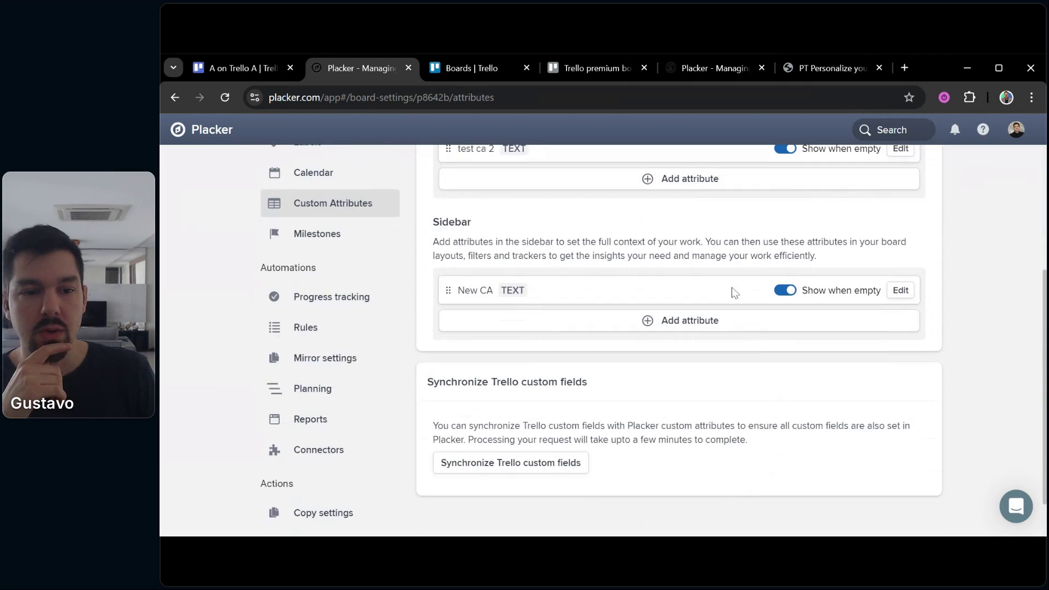
Step: Add a sidebar Text attribute titled 'Código do Cliente'
left_click(646, 321)
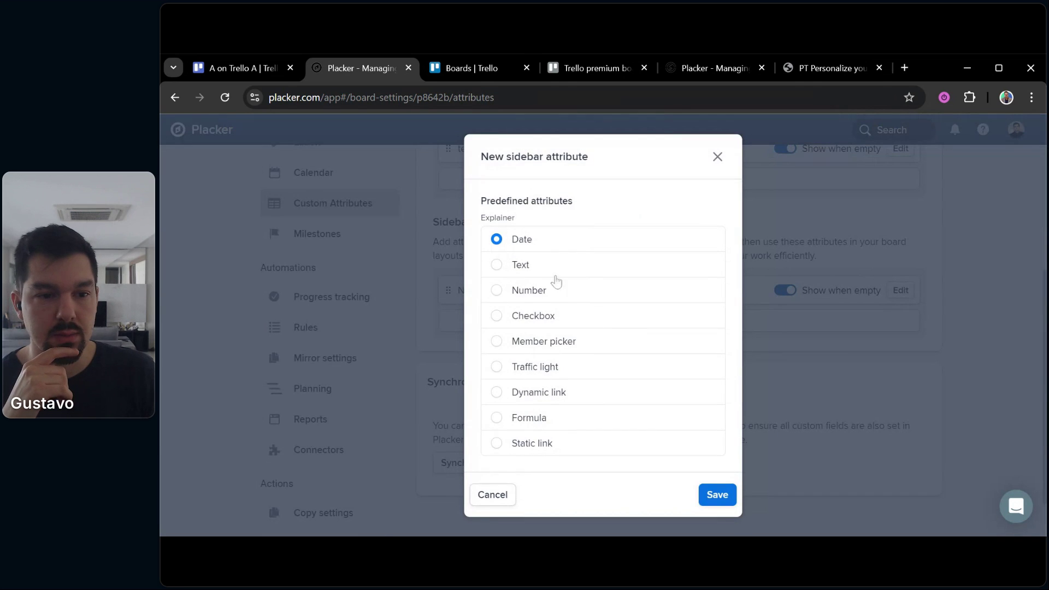
left_click(497, 266)
left_click(719, 497)
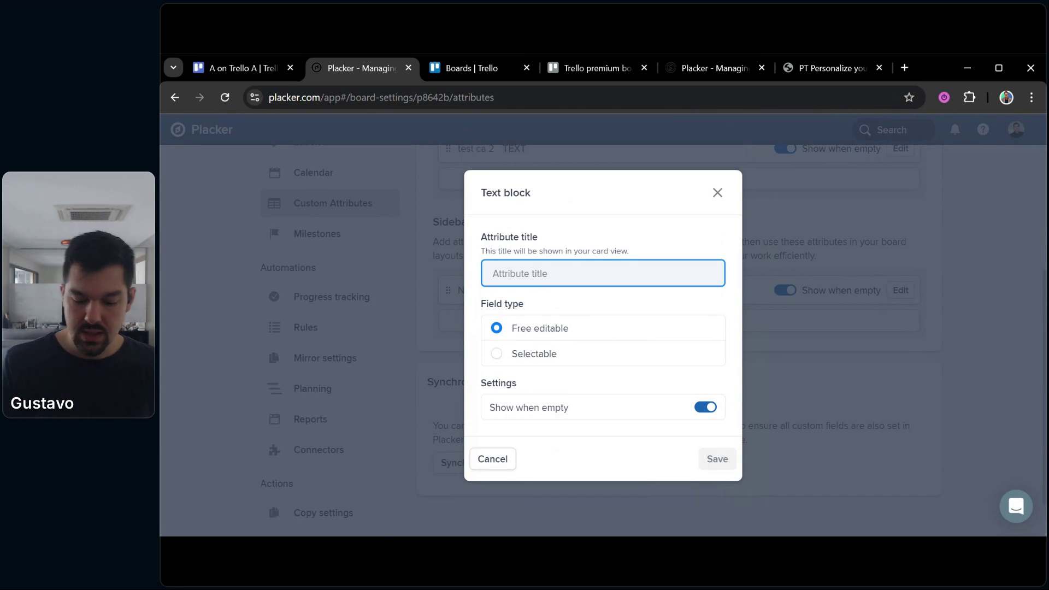
type("Có")
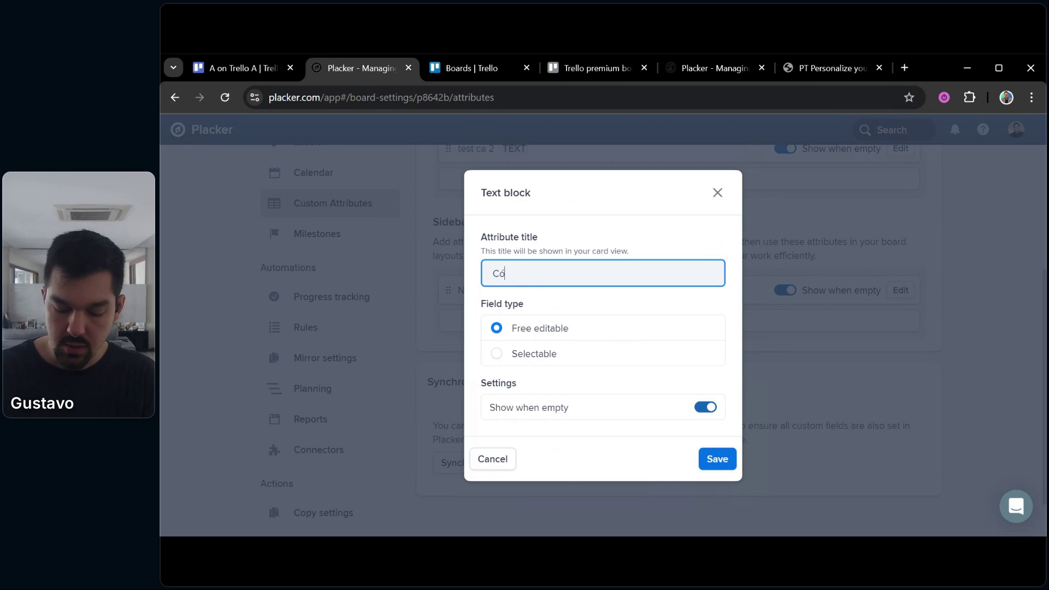
type("digo do Cliente")
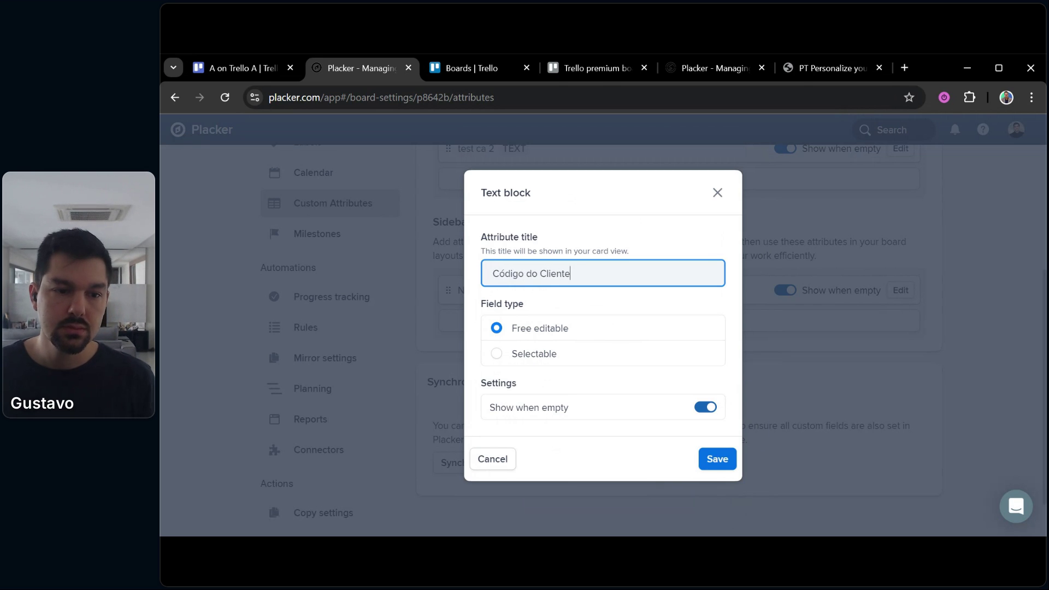
left_click(713, 460)
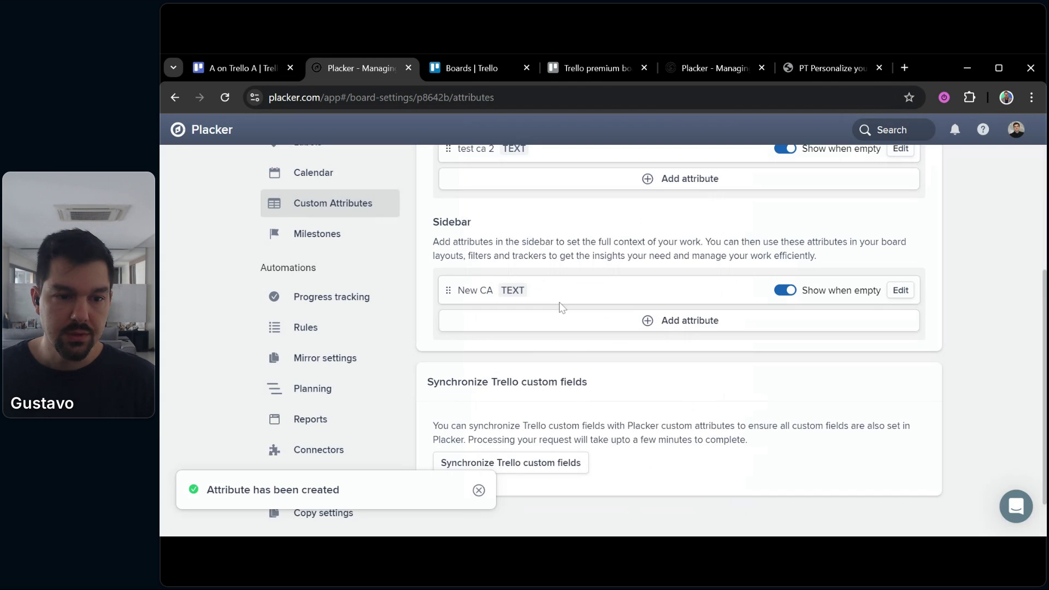
Step: Browse the Text, Number and Date types for another attribute, cancel, and return to the board
left_click(601, 350)
left_click(513, 272)
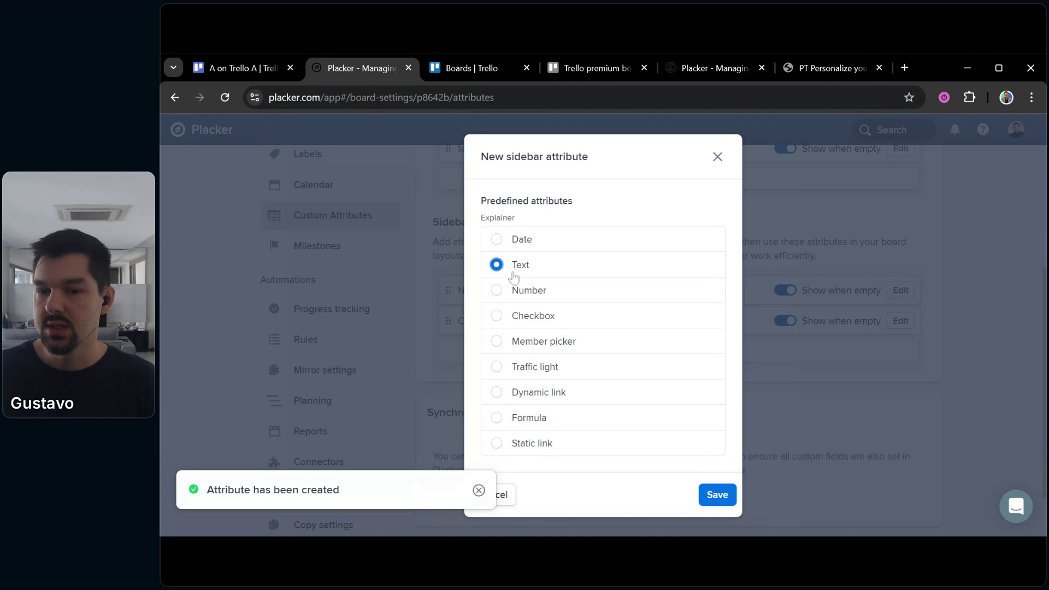
left_click(542, 291)
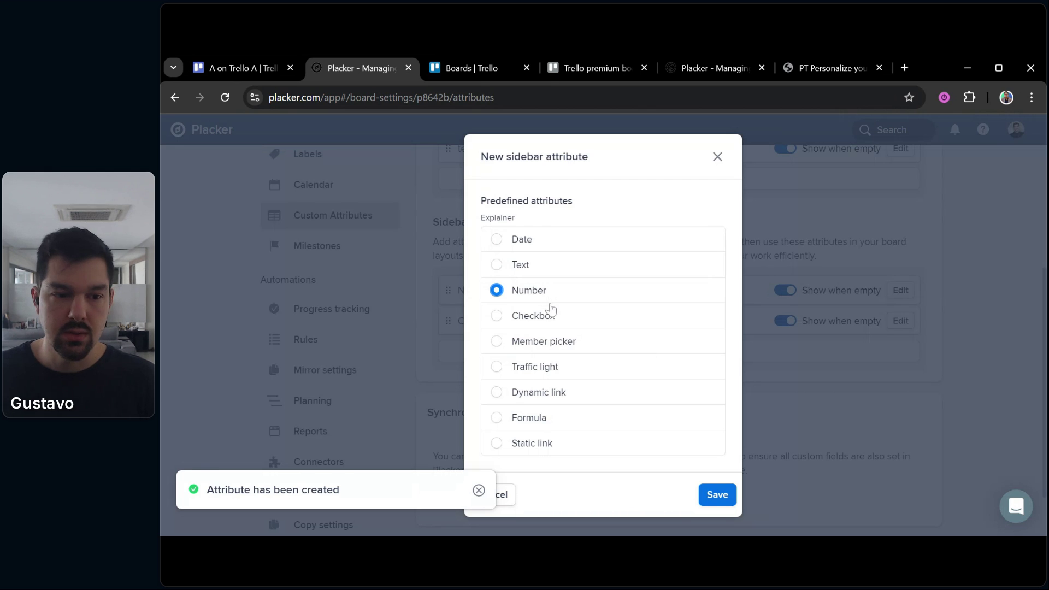
left_click(531, 240)
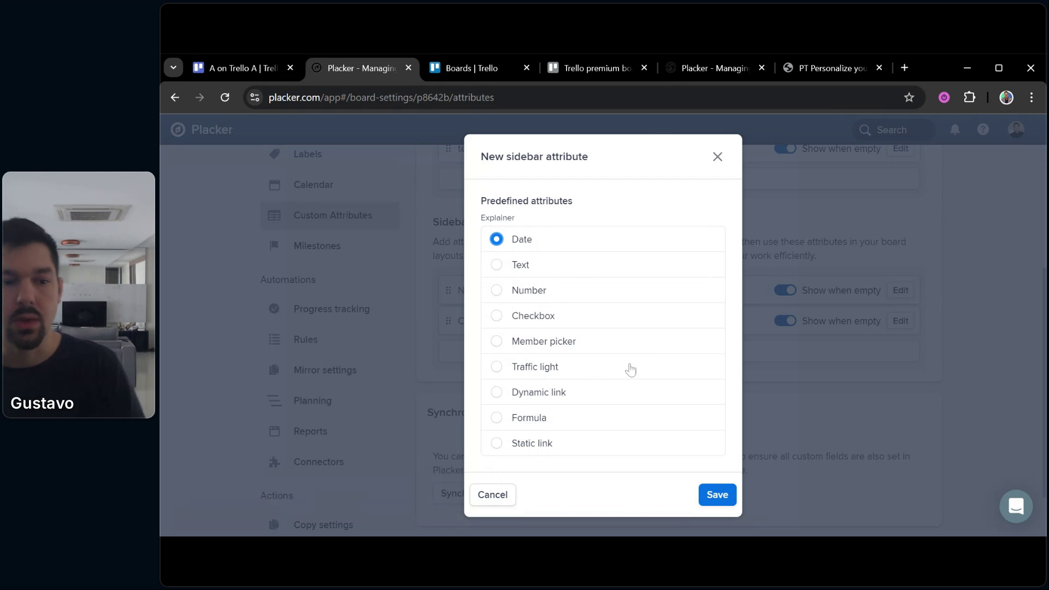
left_click(717, 158)
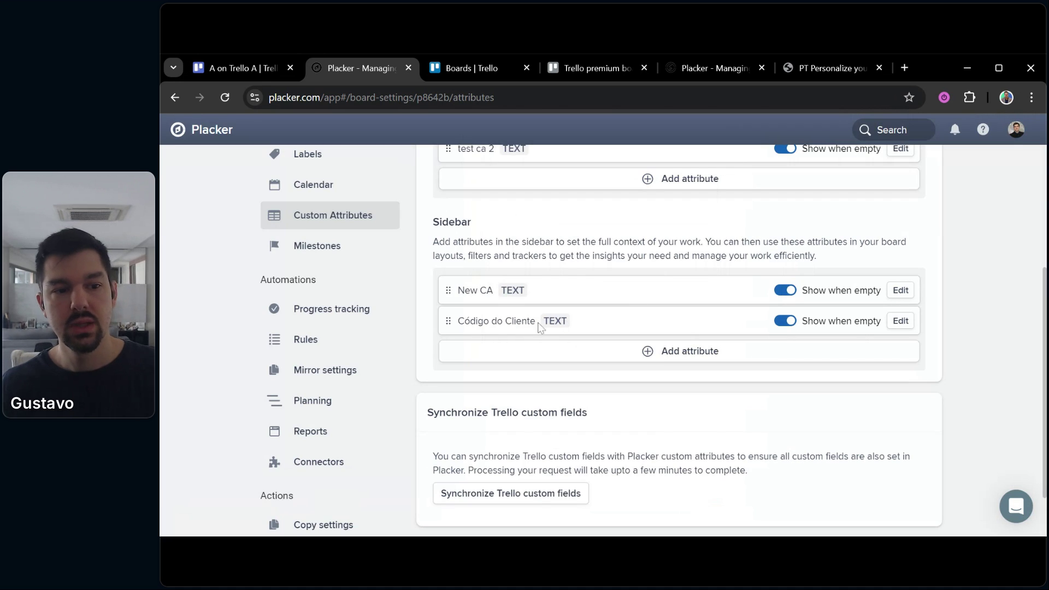
scroll(475, 317, "up", 4)
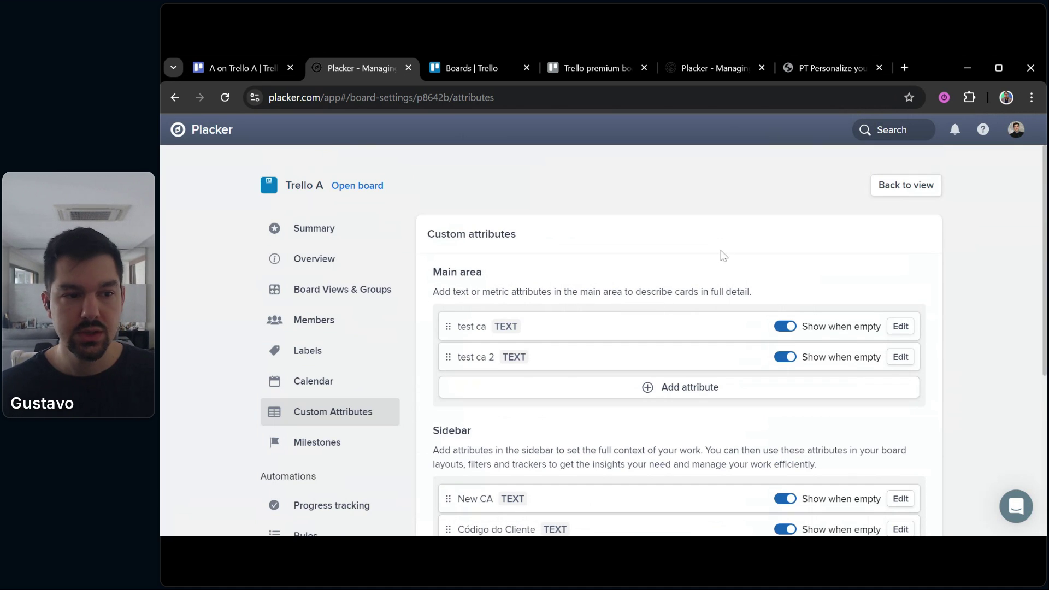
left_click(881, 188)
Step: Enter 123456789 as card A's Código do Cliente value and close the card
scroll(402, 437, "right", 2)
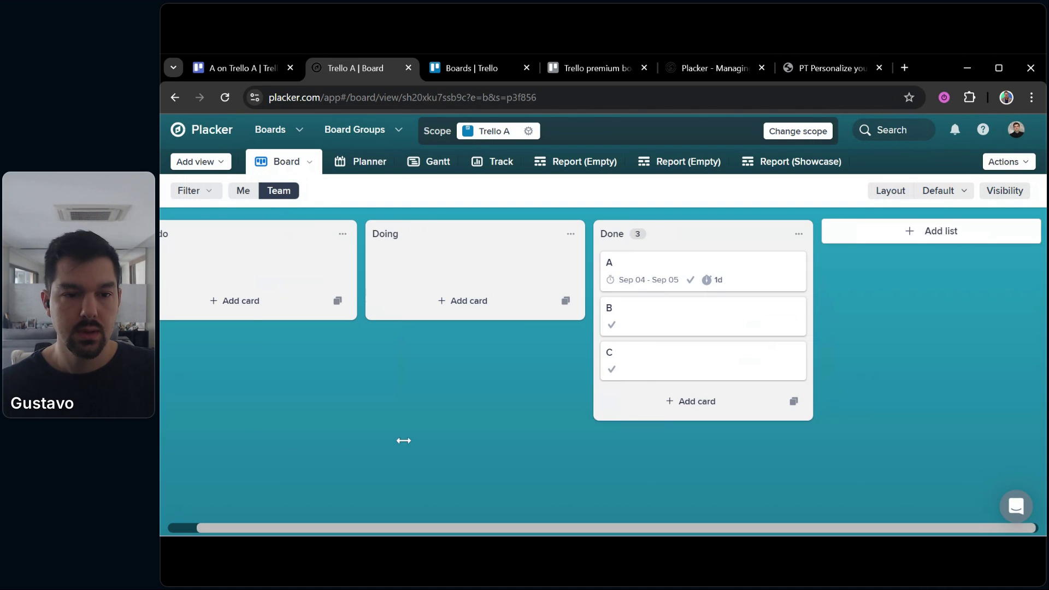
left_click(684, 270)
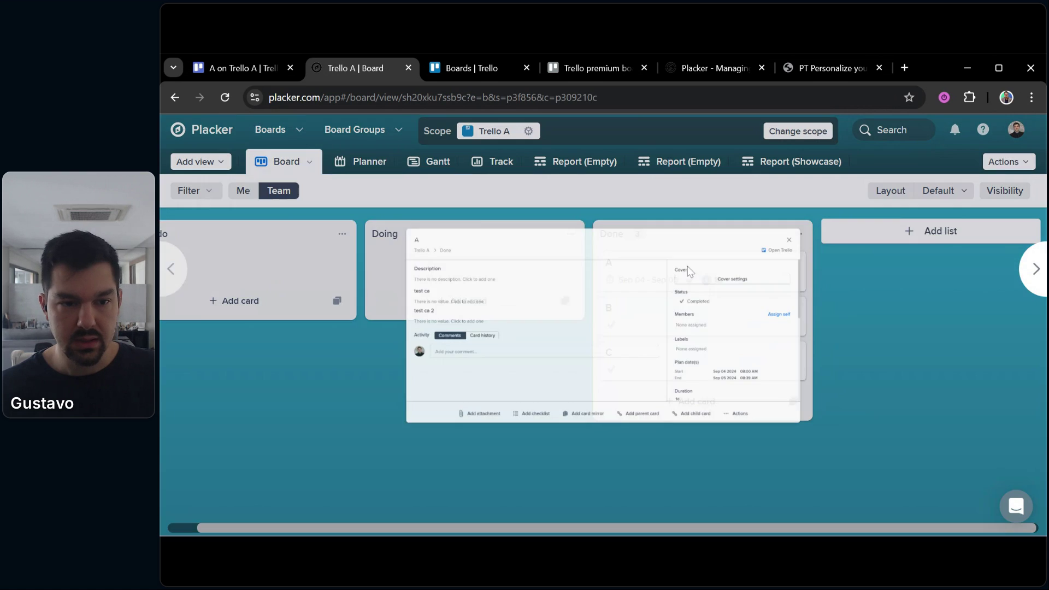
scroll(808, 276, "up", 1)
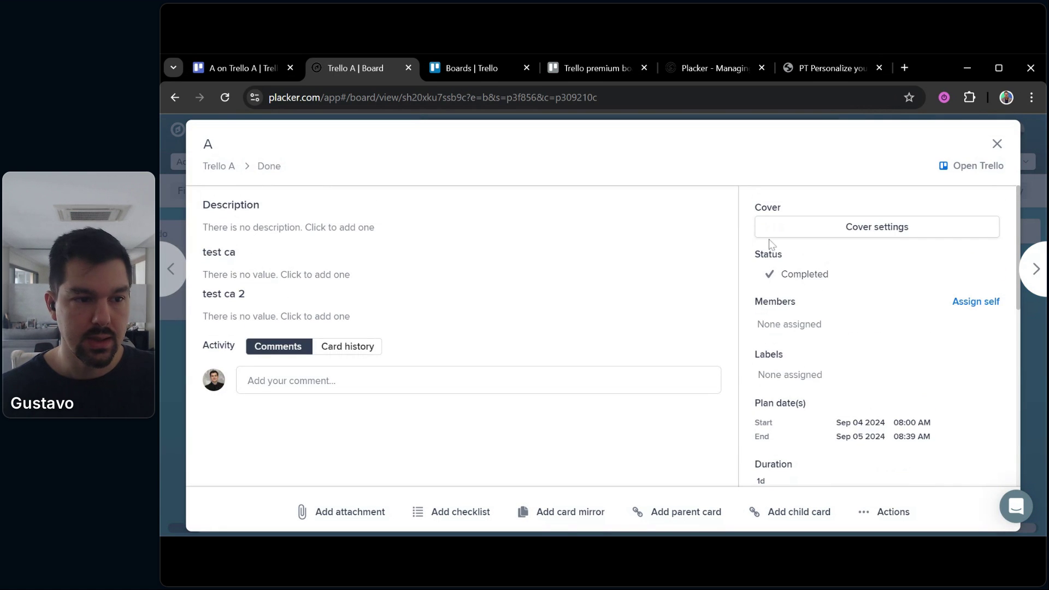
scroll(790, 355, "down", 8)
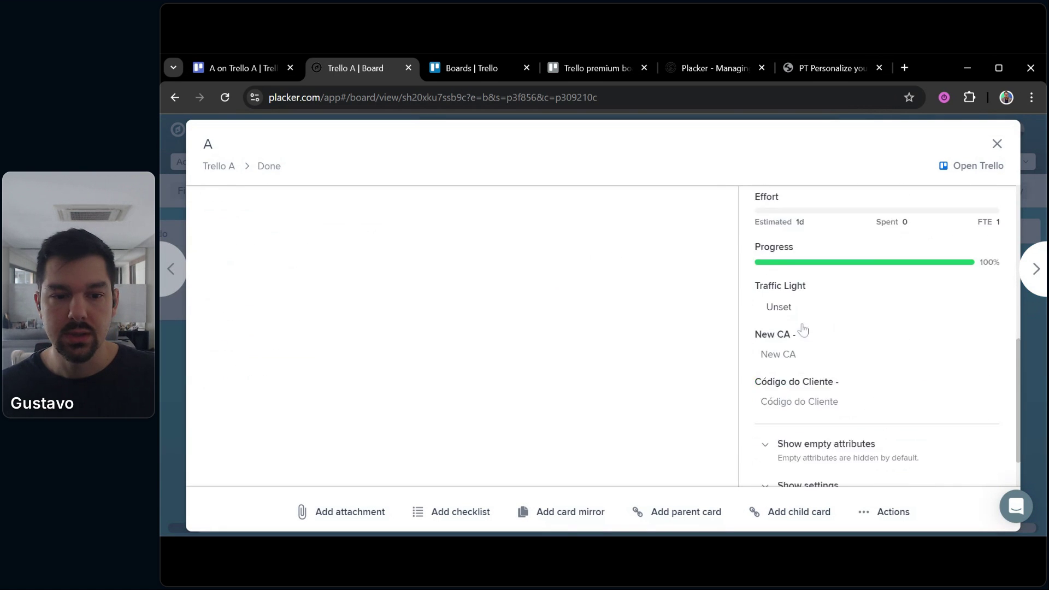
left_click(790, 355)
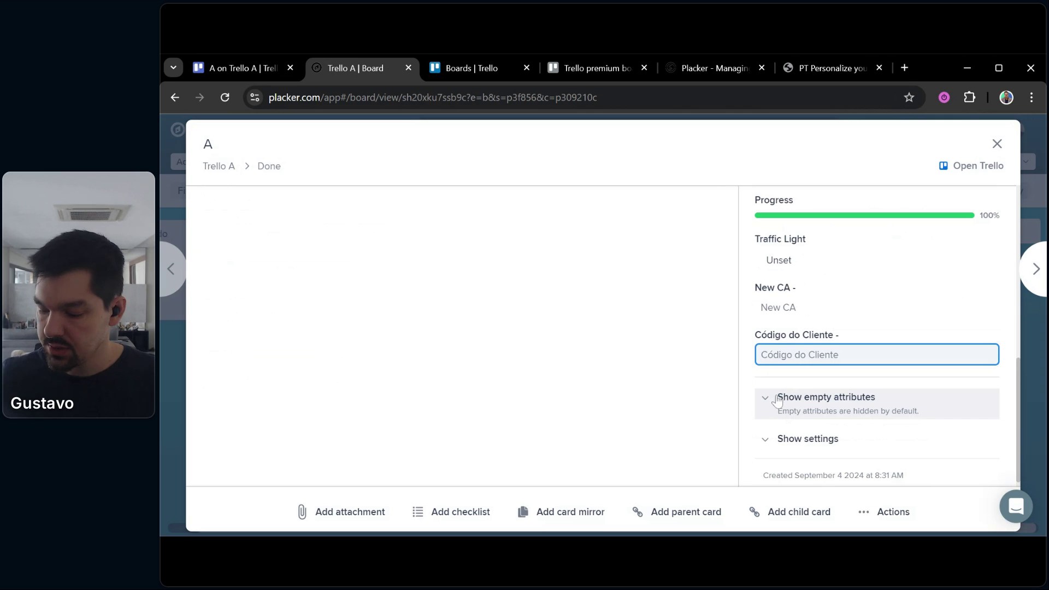
type("123456789")
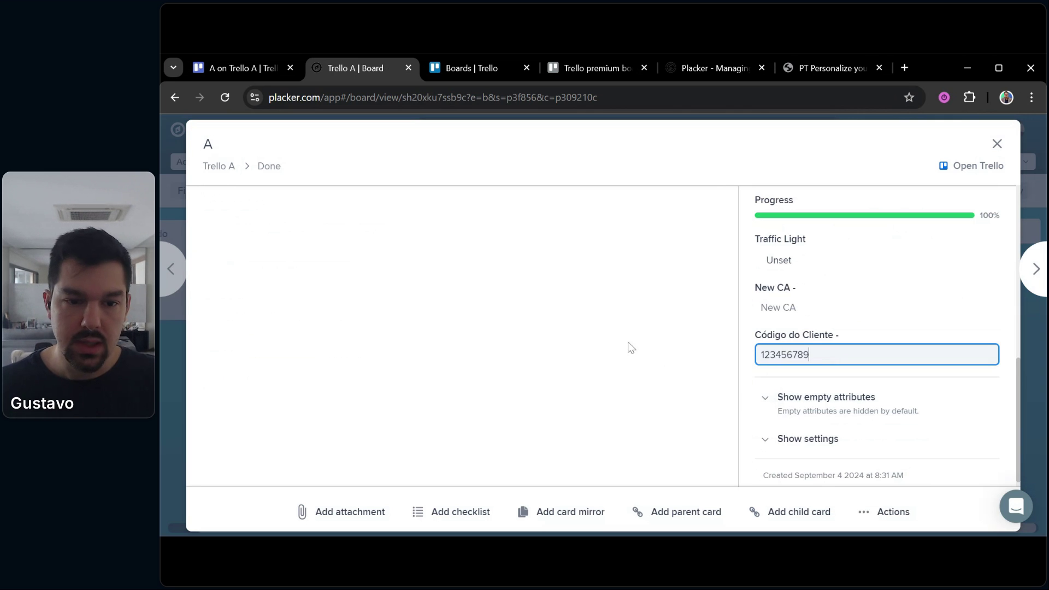
left_click(728, 370)
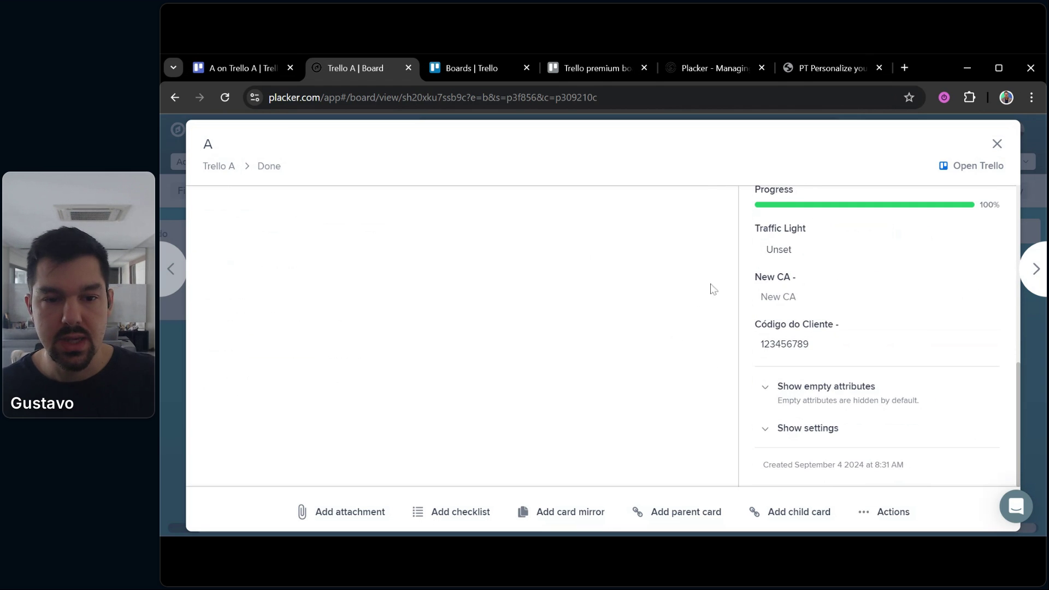
left_click(808, 343)
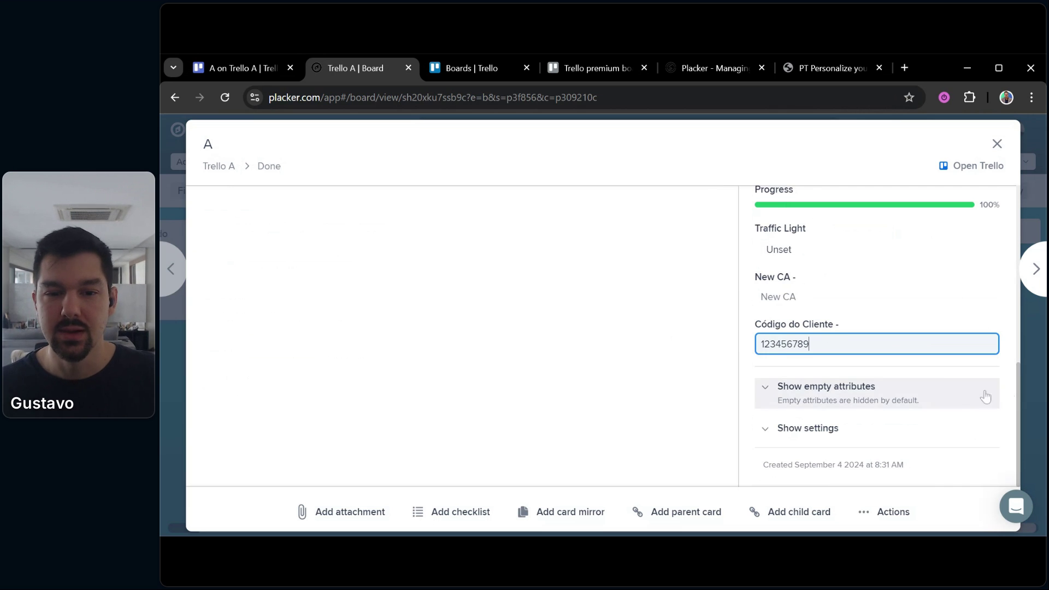
left_click(1039, 375)
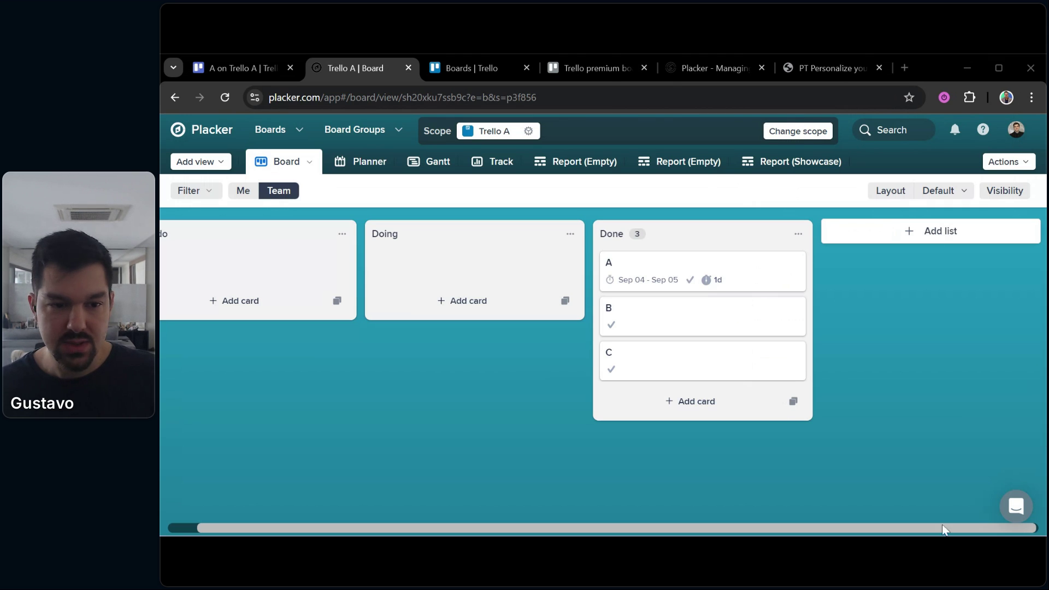
Step: In Trello, close card A, reload the Trello A board, and reopen card A
scroll(545, 428, "left", 1)
left_click(253, 68)
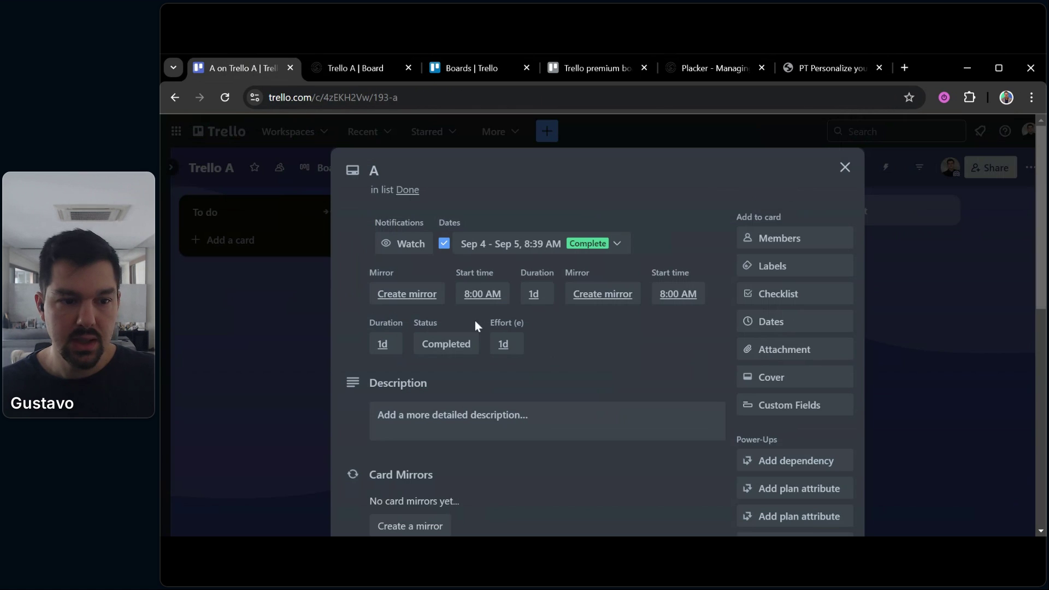
scroll(677, 391, "down", 5)
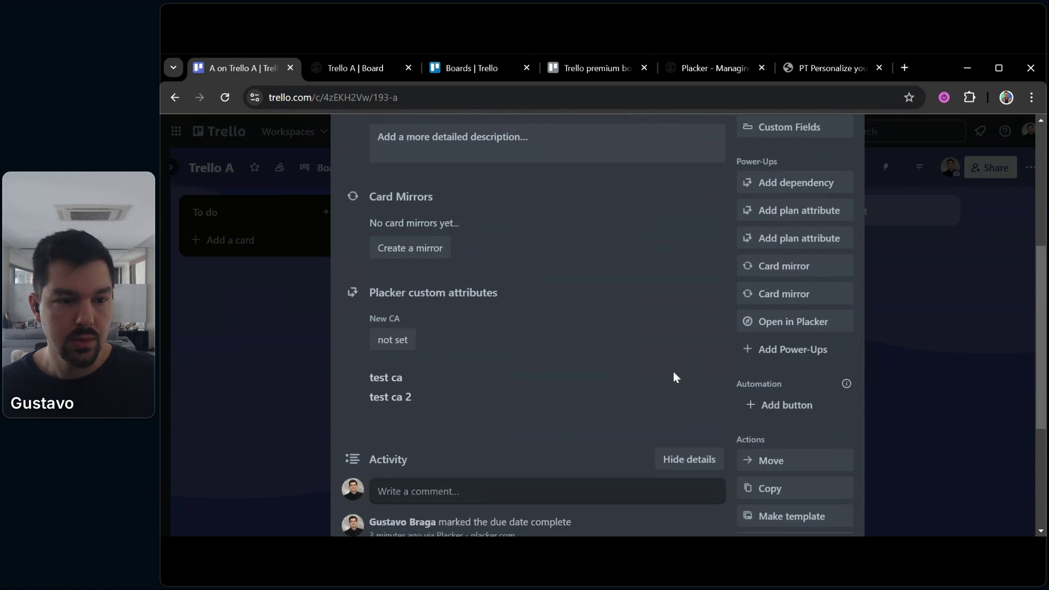
left_click(274, 299)
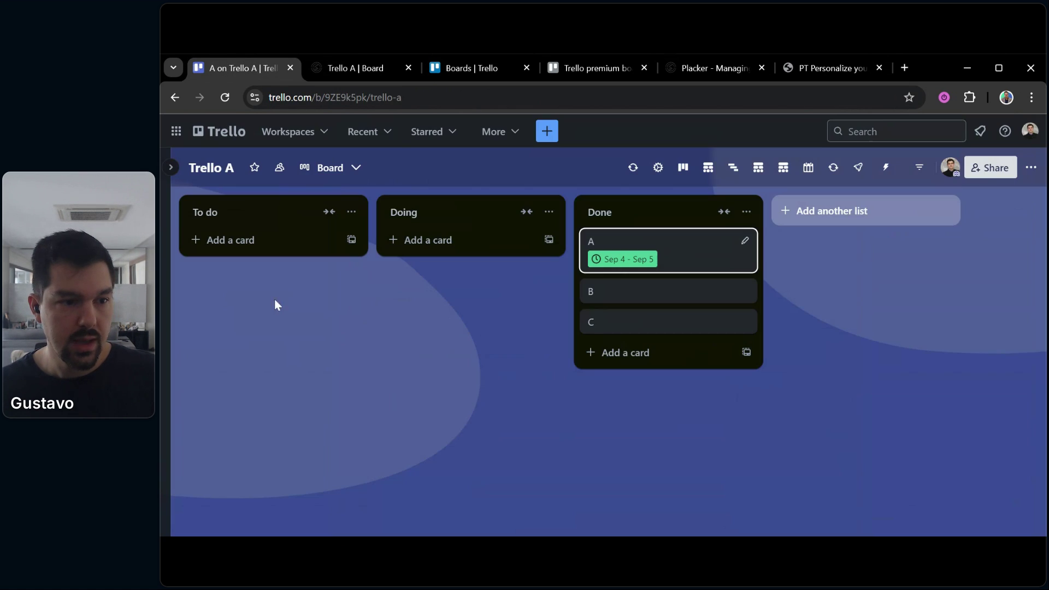
left_click(224, 98)
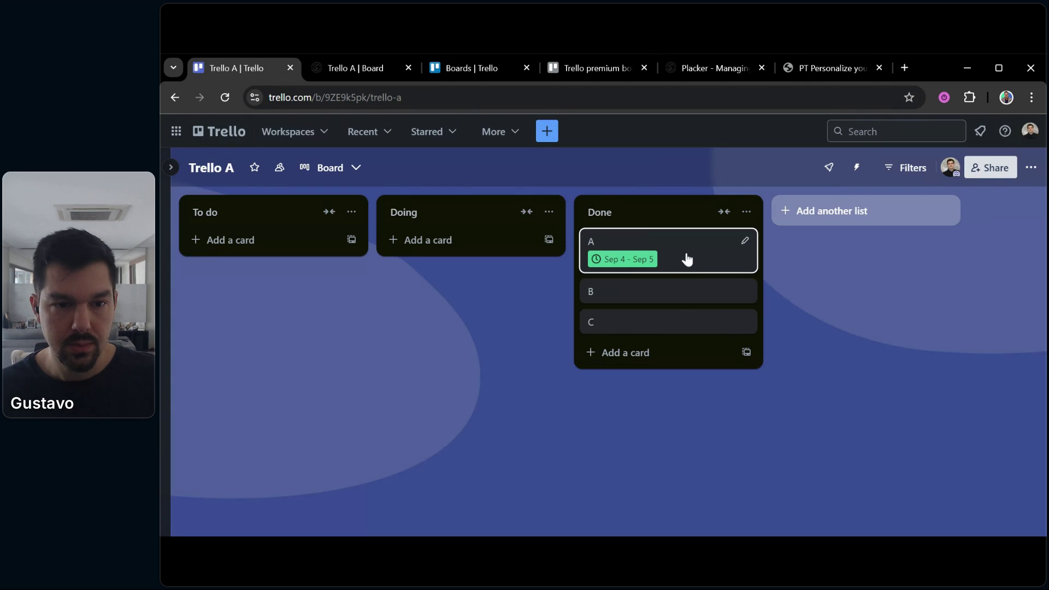
left_click(686, 259)
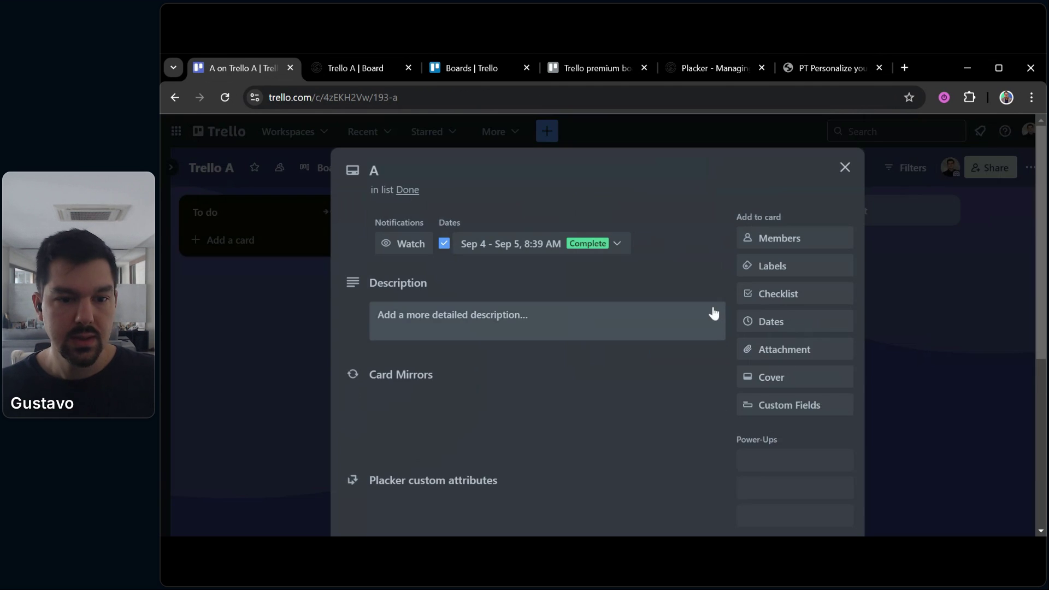
Step: Shorten card A's Código do Cliente value to 123456, save it, and close the card
scroll(710, 306, "down", 3)
scroll(691, 361, "down", 3)
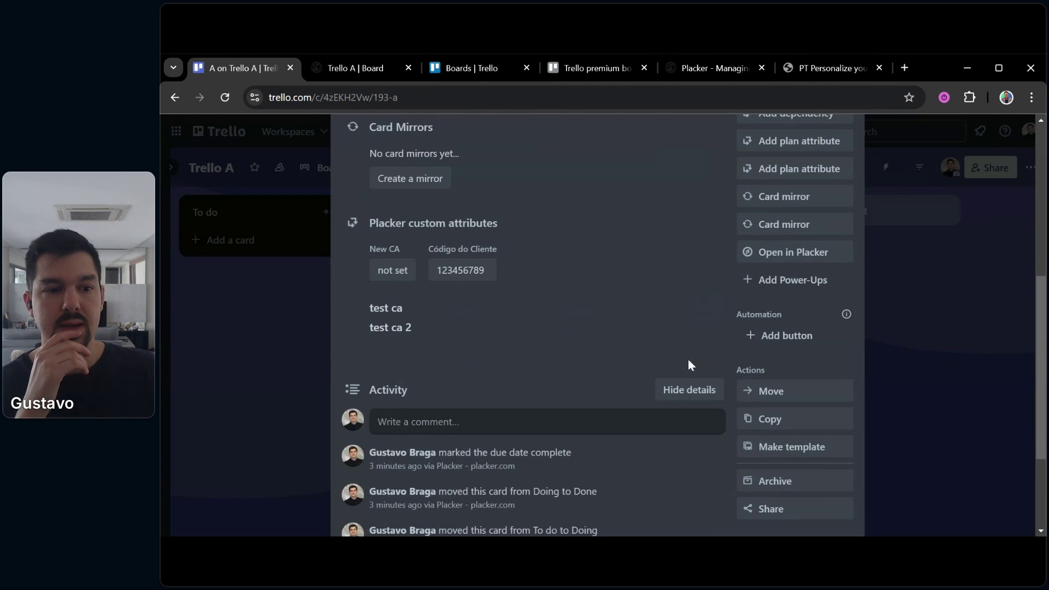
left_click(462, 271)
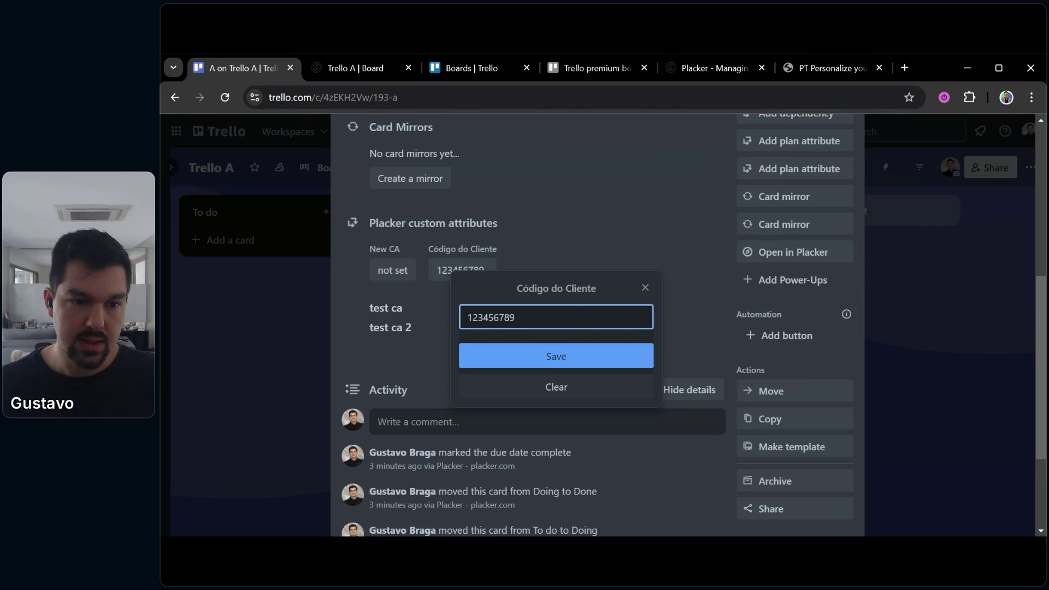
key("BackSpace")
key("BackSpace")
key("BackSpace")
left_click(557, 356)
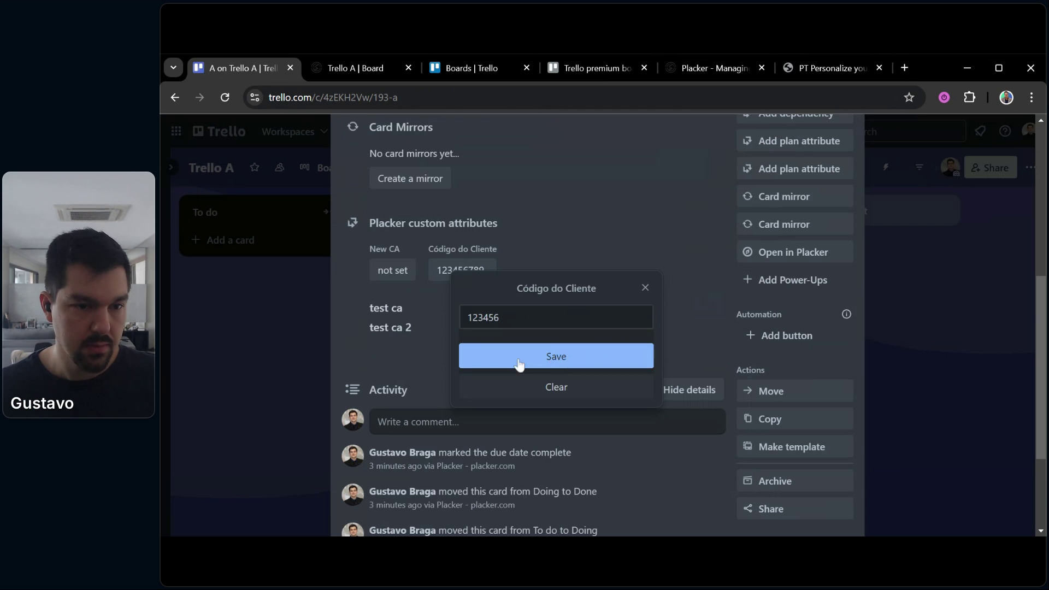
scroll(551, 347, "up", 3)
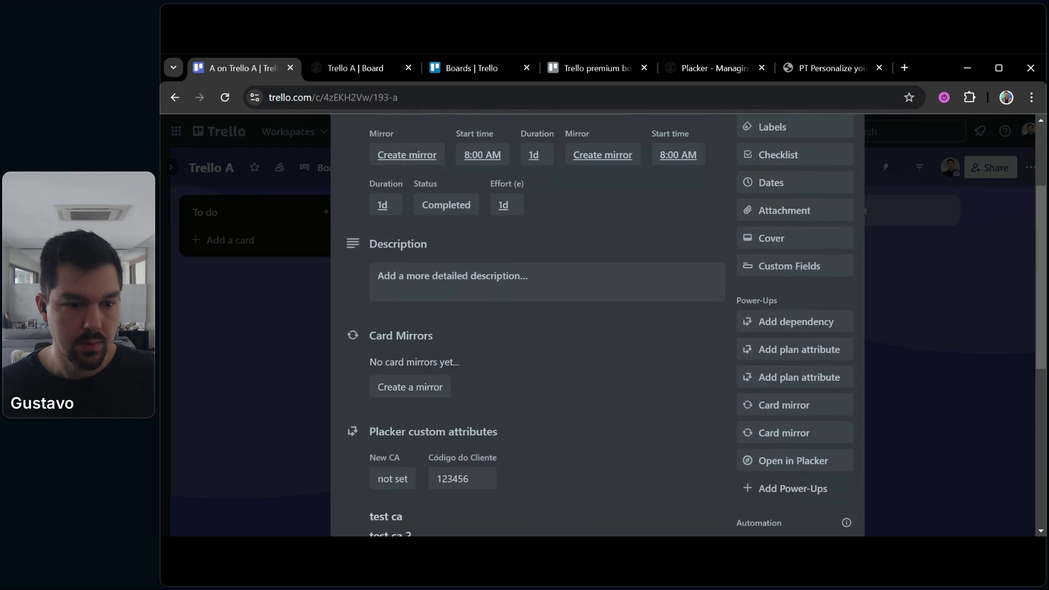
scroll(447, 415, "down", 1)
left_click(1023, 300)
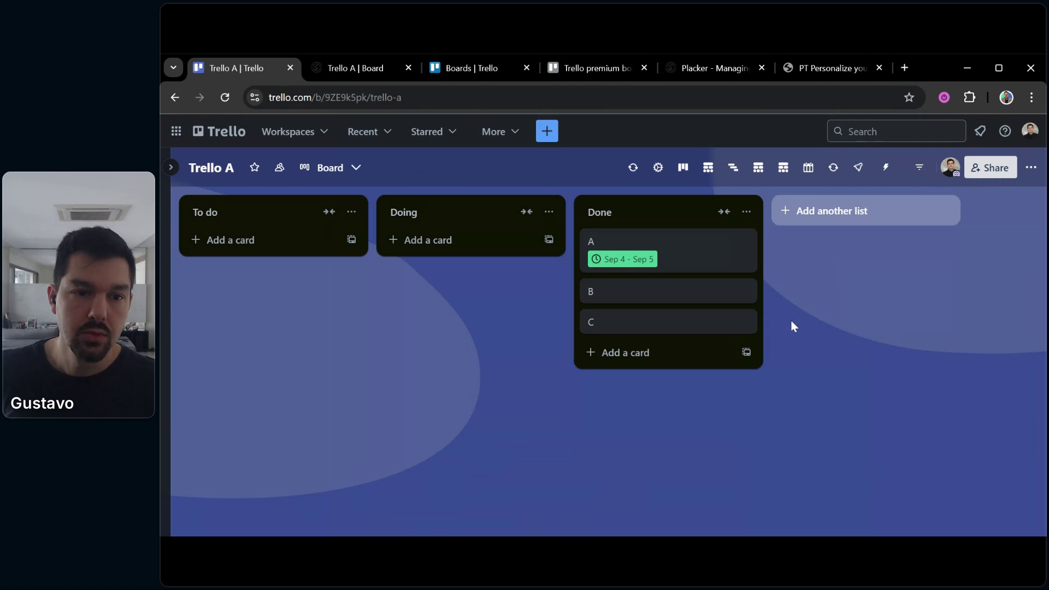
Step: On the Trello premium board, close the Placker Gantt panel and open card A
left_click(587, 67)
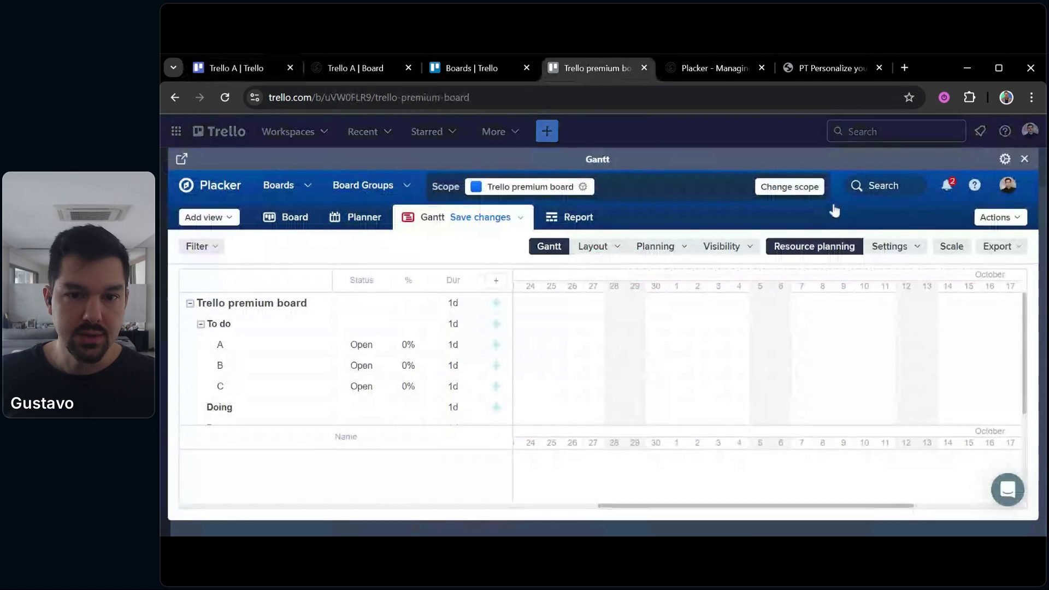
left_click(1024, 159)
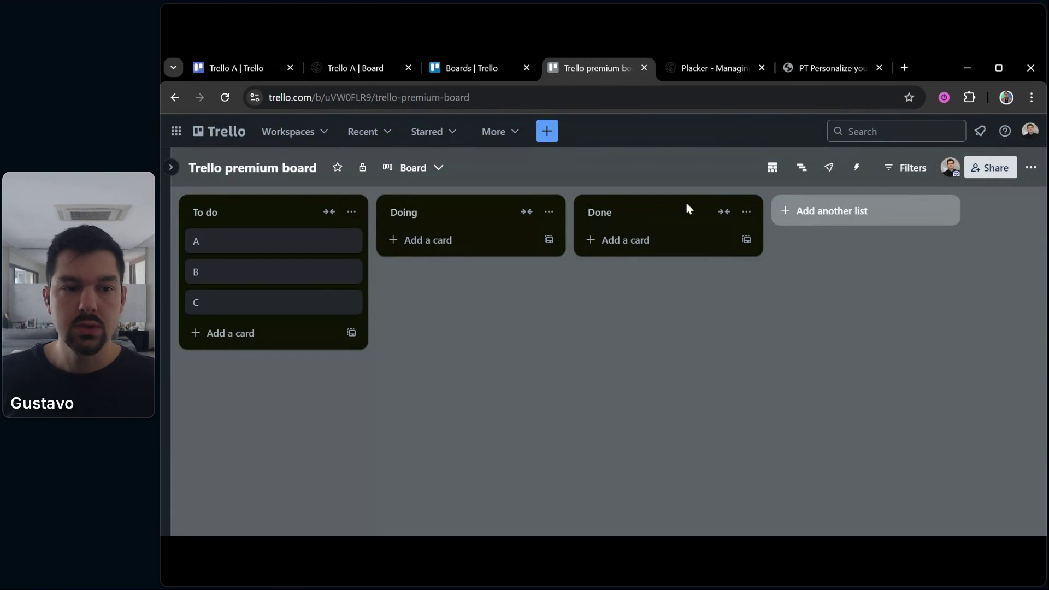
left_click(328, 244)
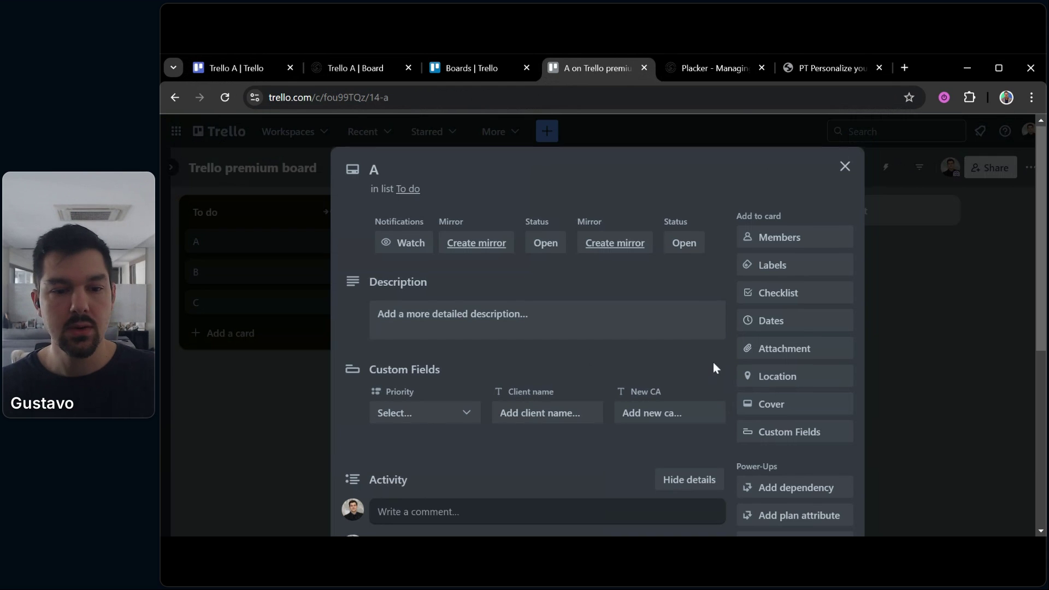
scroll(713, 363, "down", 2)
scroll(710, 360, "up", 2)
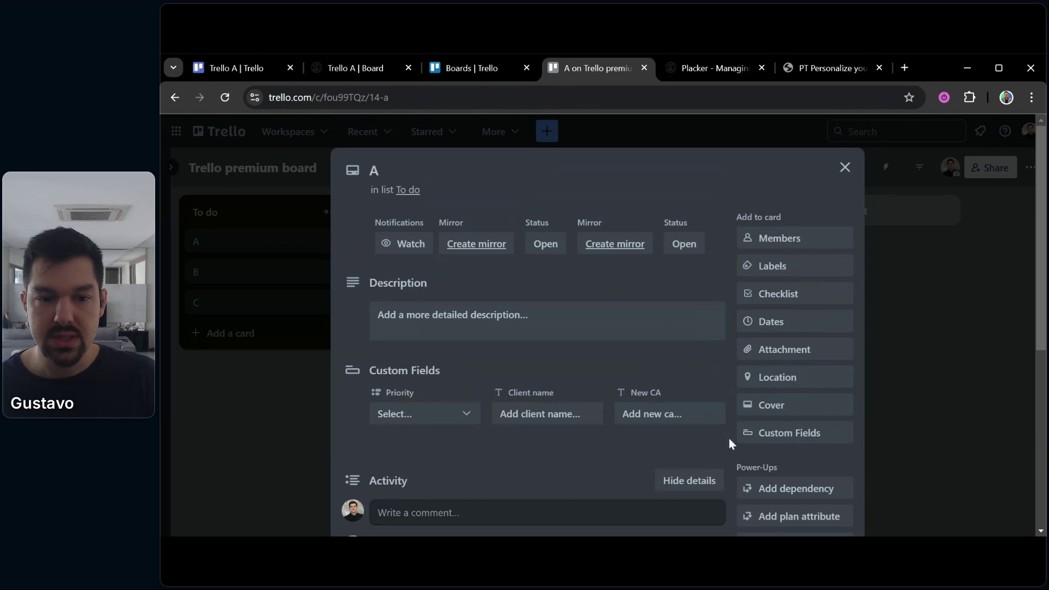
Step: Start a 'Código do cliente' custom field on card A, discard it, and close the card
left_click(765, 433)
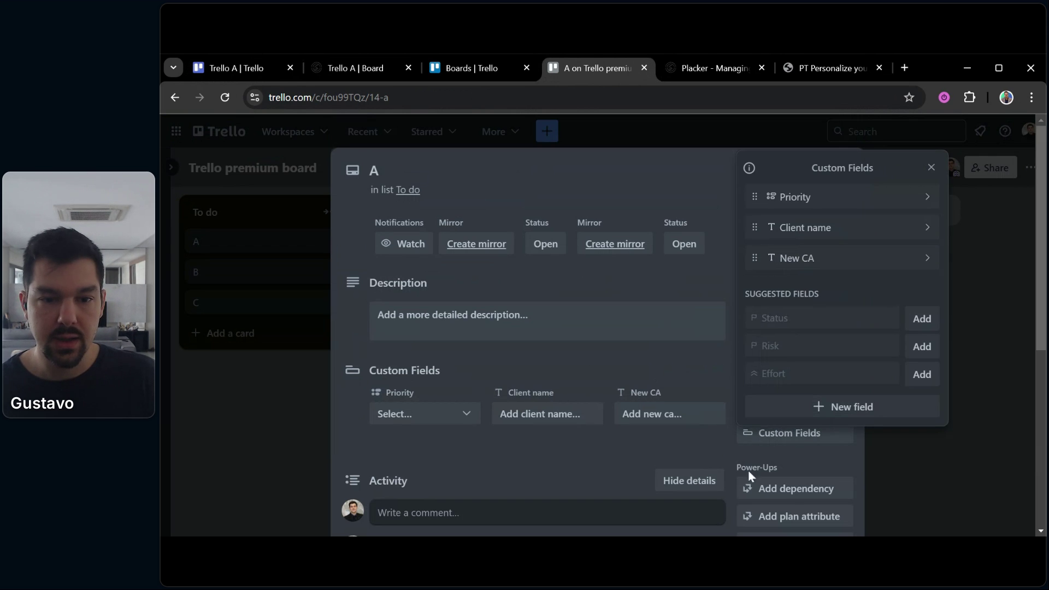
left_click(821, 407)
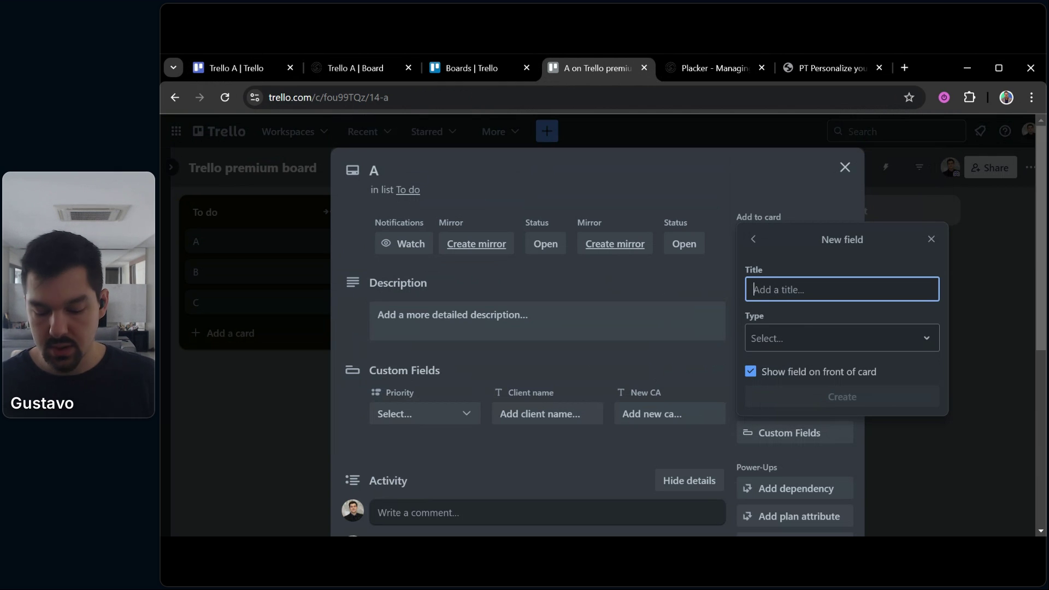
type("Código")
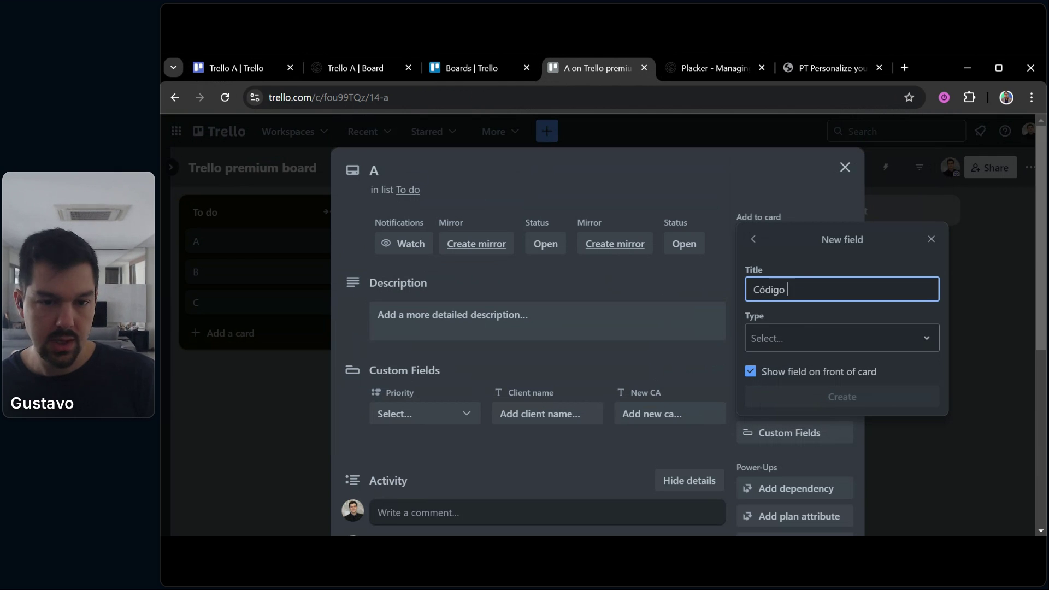
type(" do cliente")
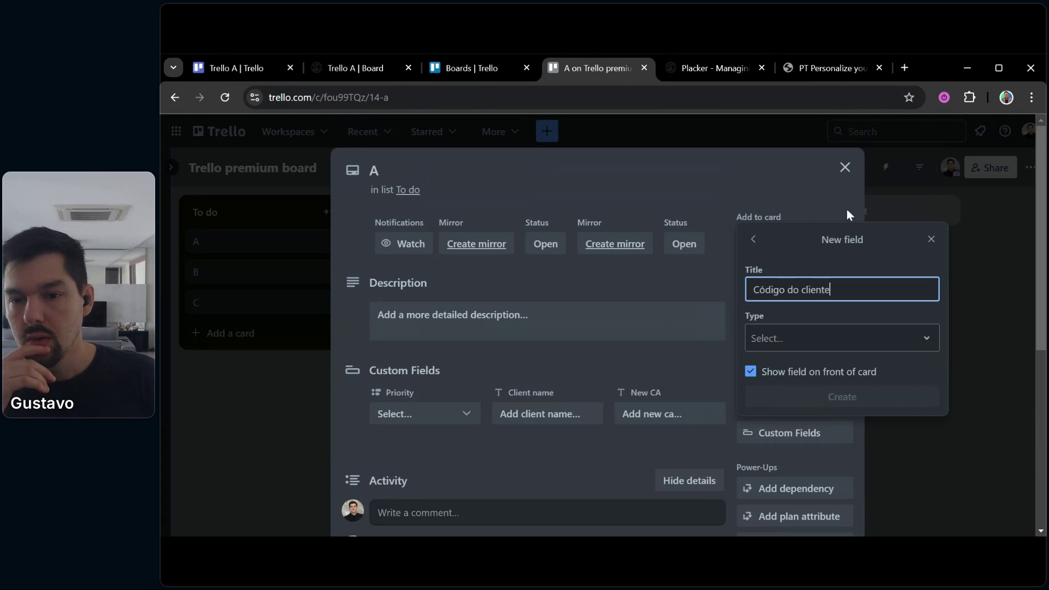
left_click(931, 246)
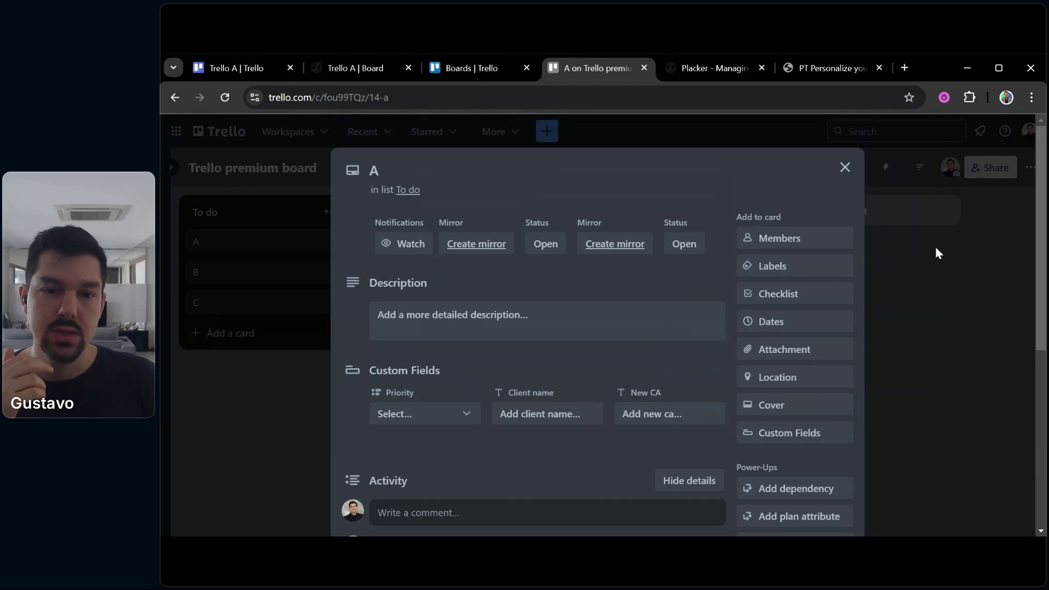
left_click(844, 167)
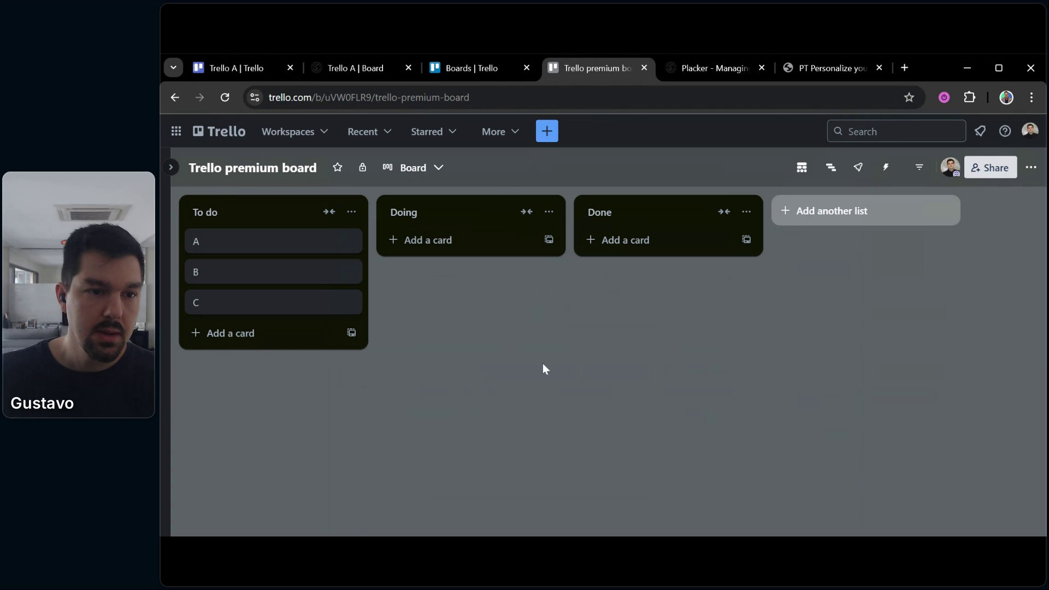
Step: Begin a new list between Doing and Done, cancel it, and switch back to Trello A
double_click(636, 335)
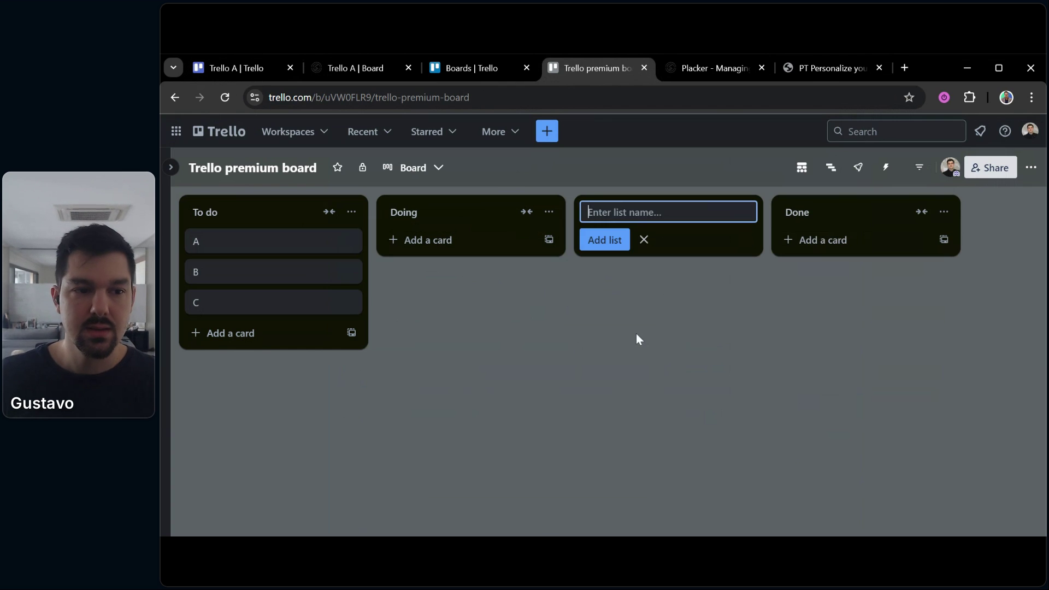
left_click(637, 333)
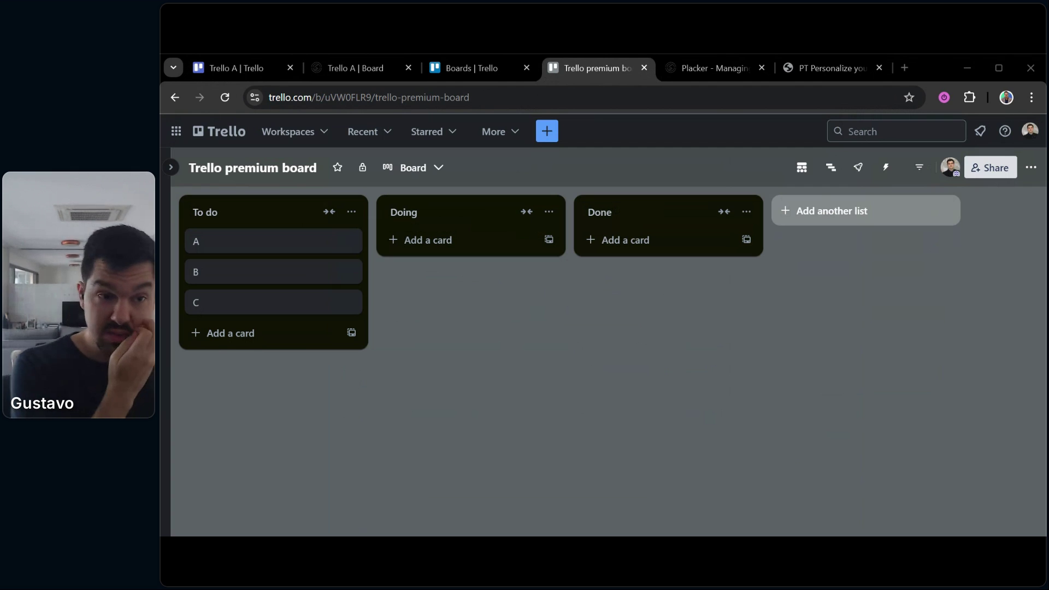
left_click(241, 66)
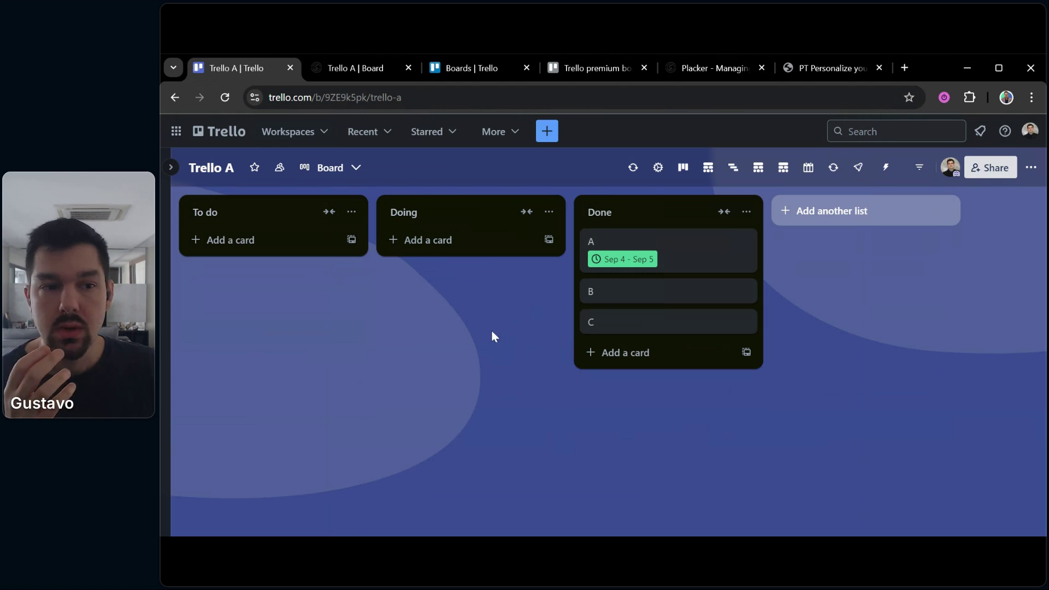
Step: Switch to Placker, go to the boards overview, and open Project 1
left_click(331, 69)
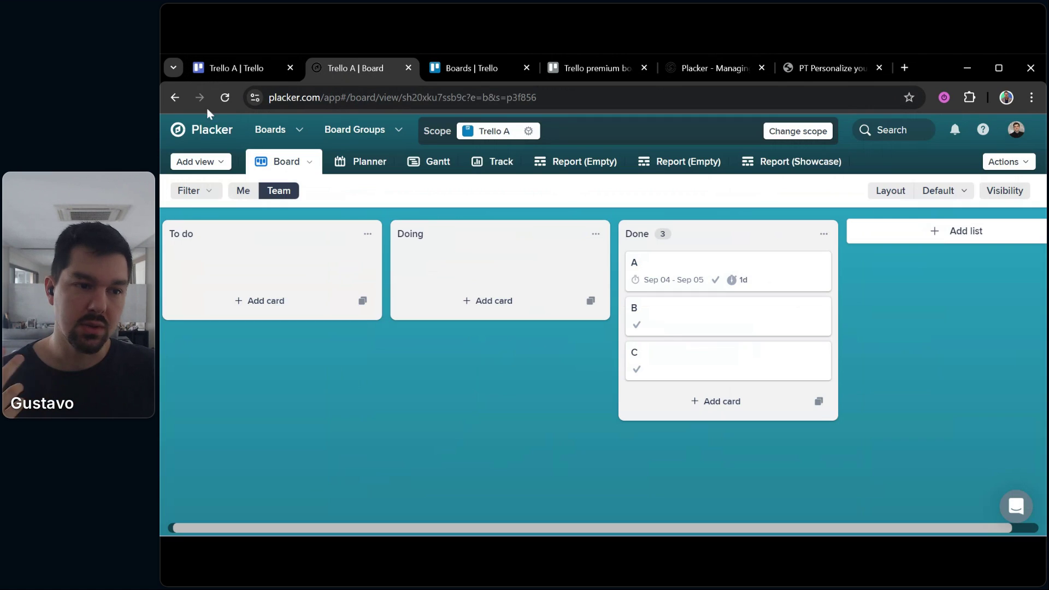
left_click(201, 137)
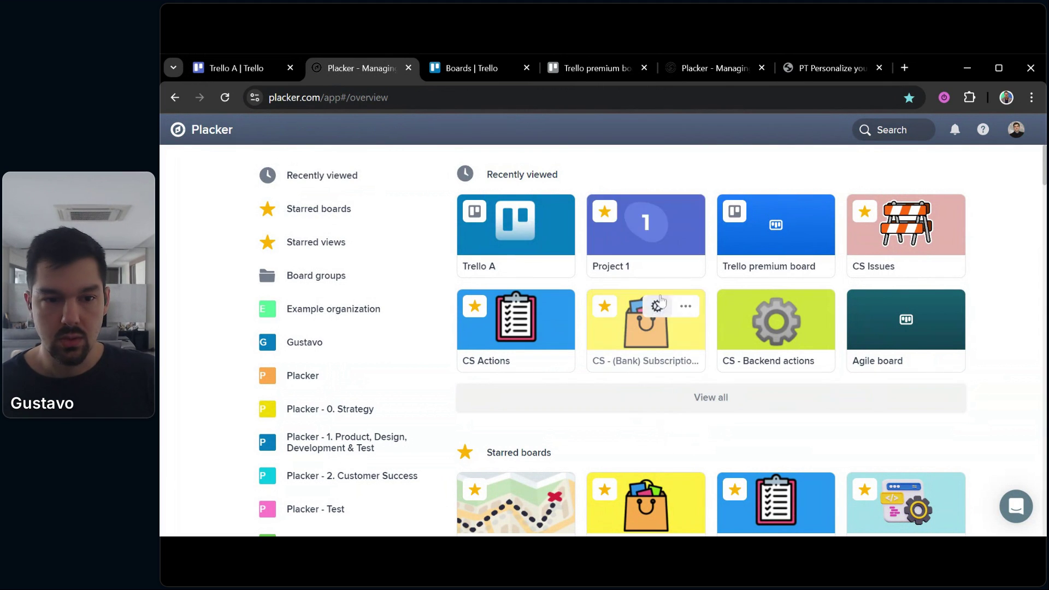
left_click(615, 246)
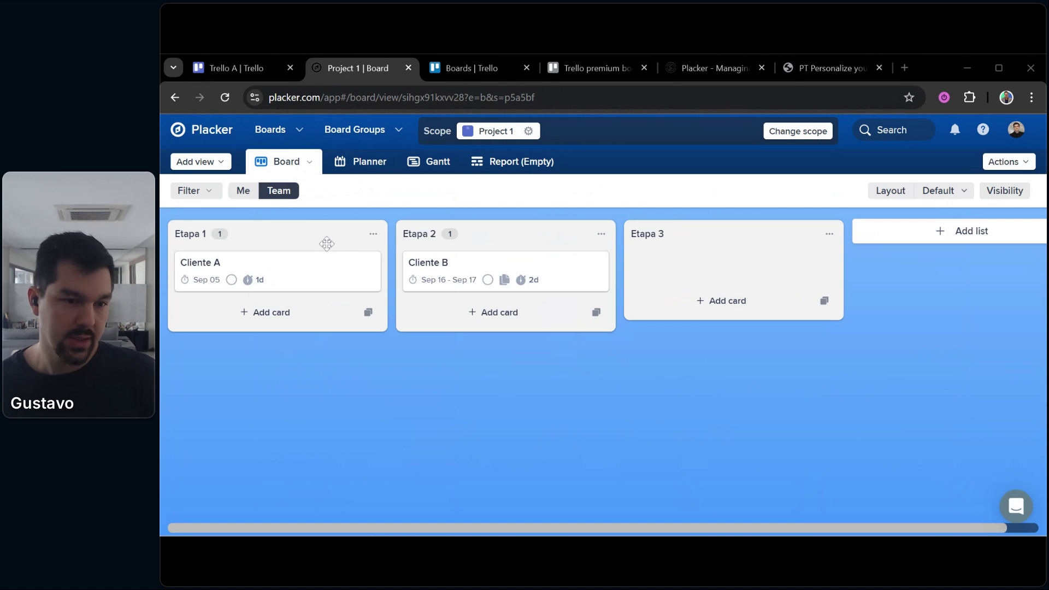
Step: Open the Cliente A card, scroll through its details, and close it
left_click(359, 272)
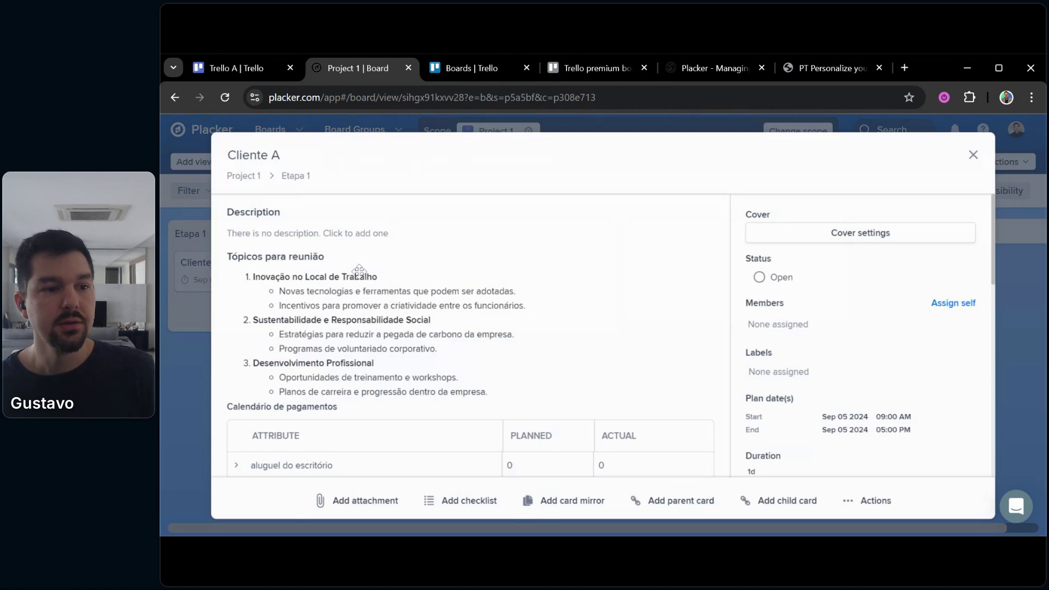
scroll(595, 352, "down", 1)
scroll(595, 351, "down", 1)
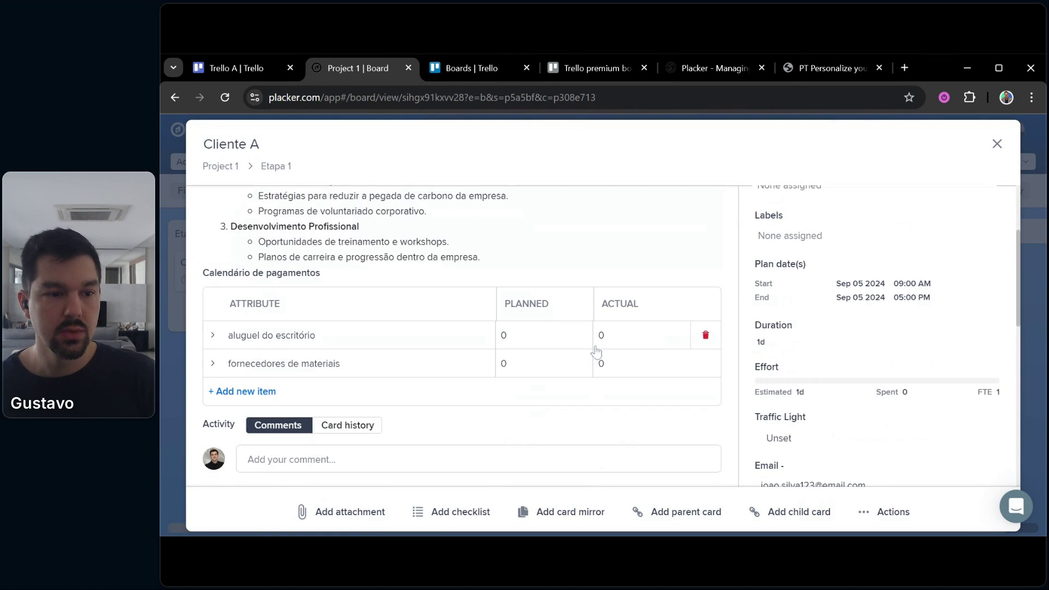
scroll(662, 411, "down", 1)
scroll(765, 402, "up", 3)
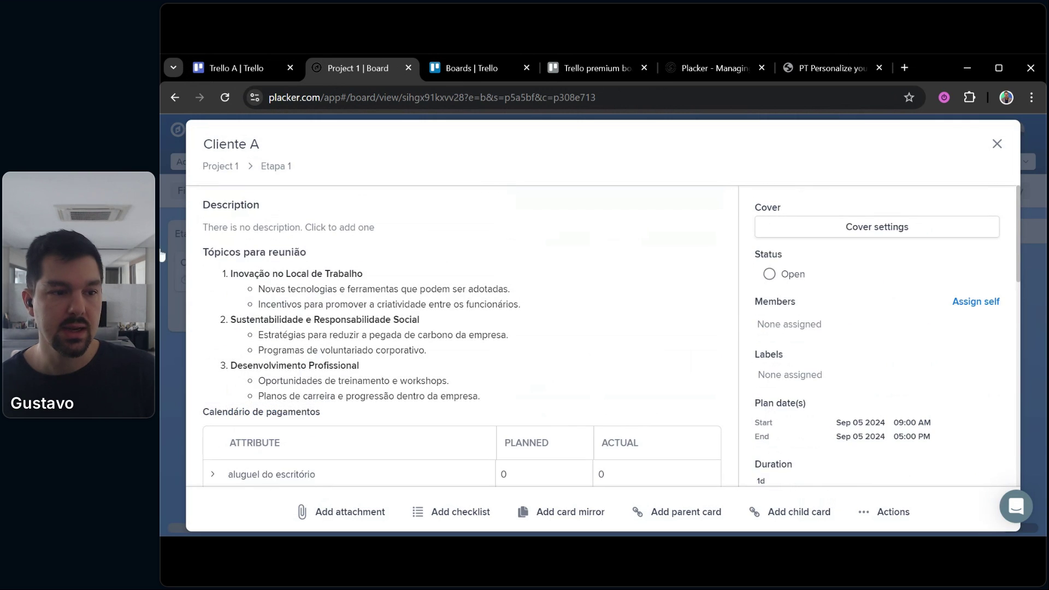
left_click(173, 274)
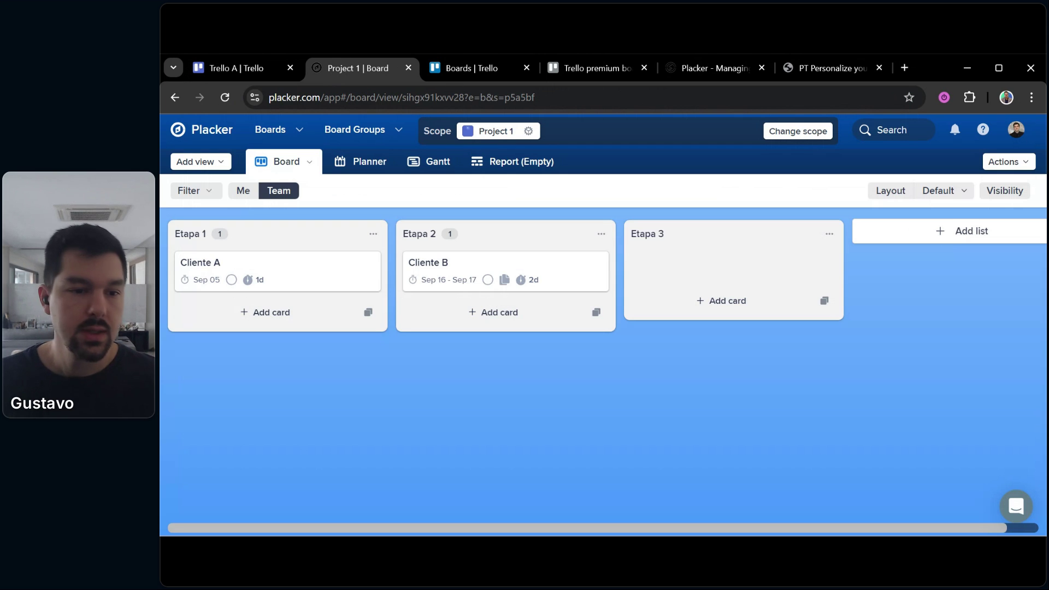
Step: Move Cliente B from Etapa 2 into Etapa 1 beneath Cliente A
left_click_drag(499, 263, 277, 312)
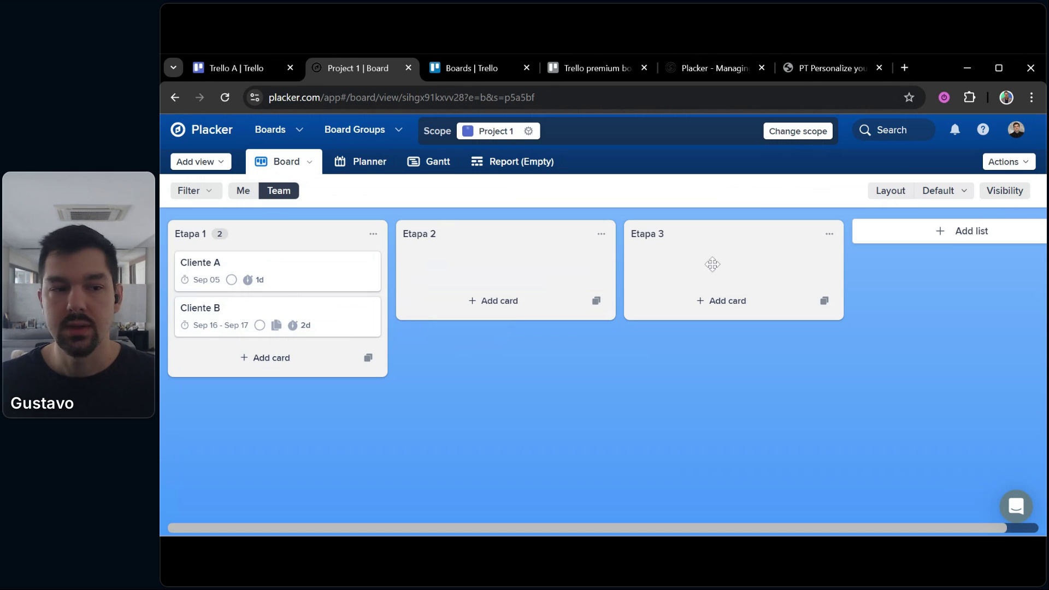
left_click(234, 232)
left_click(434, 381)
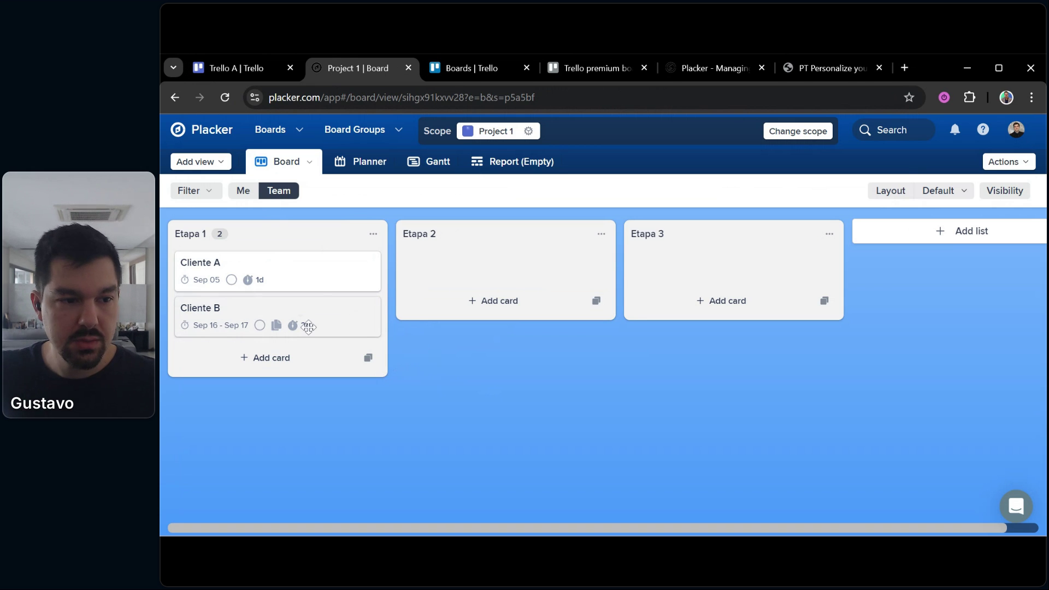
left_click_drag(328, 311, 570, 254)
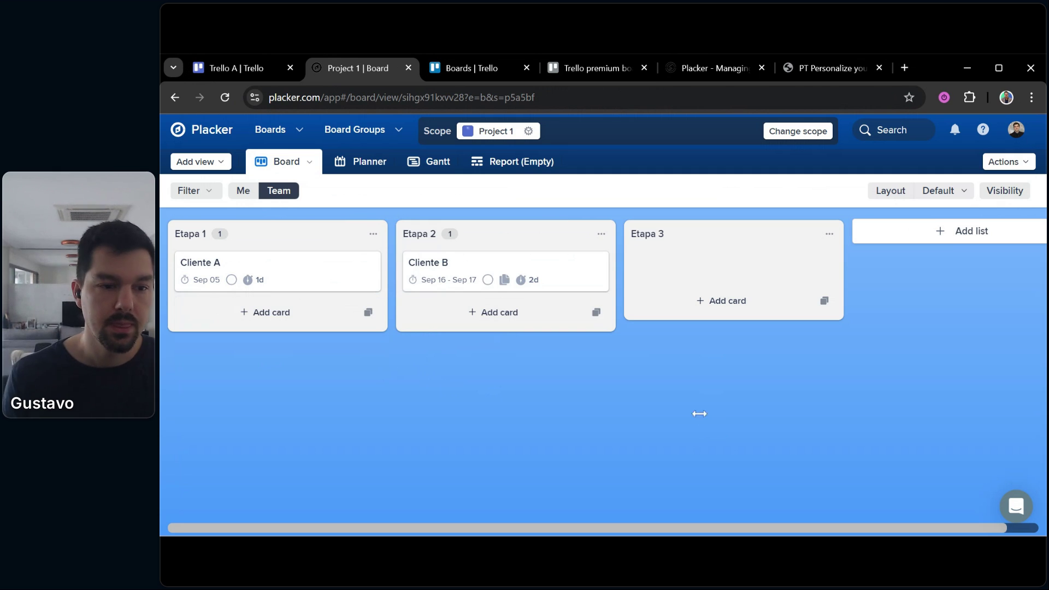
left_click_drag(568, 267, 800, 266)
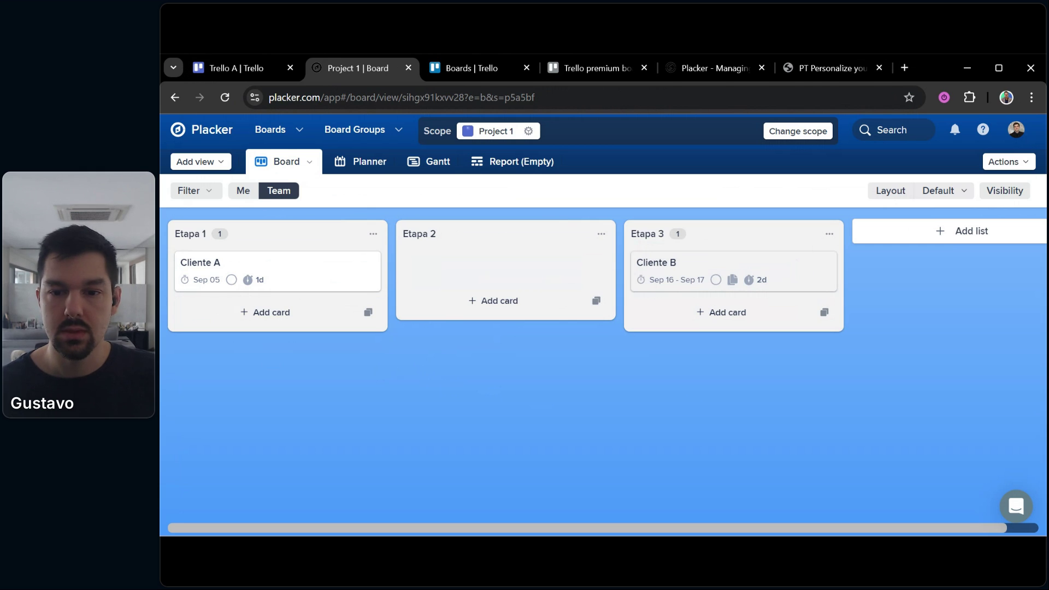
left_click_drag(809, 272, 301, 326)
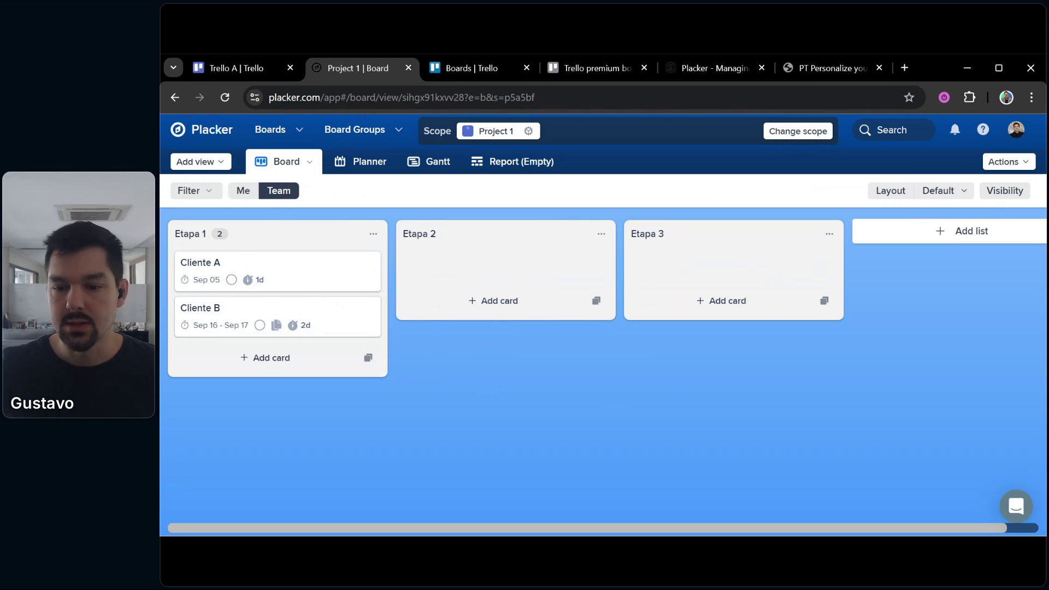
left_click(308, 268)
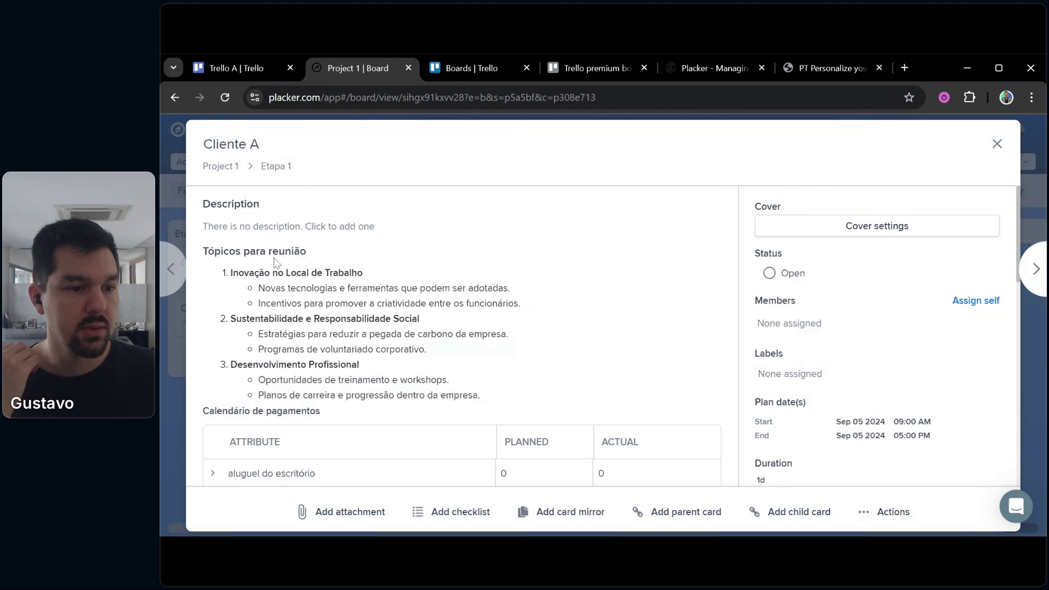
scroll(275, 259, "down", 2)
left_click(336, 275)
scroll(461, 336, "down", 2)
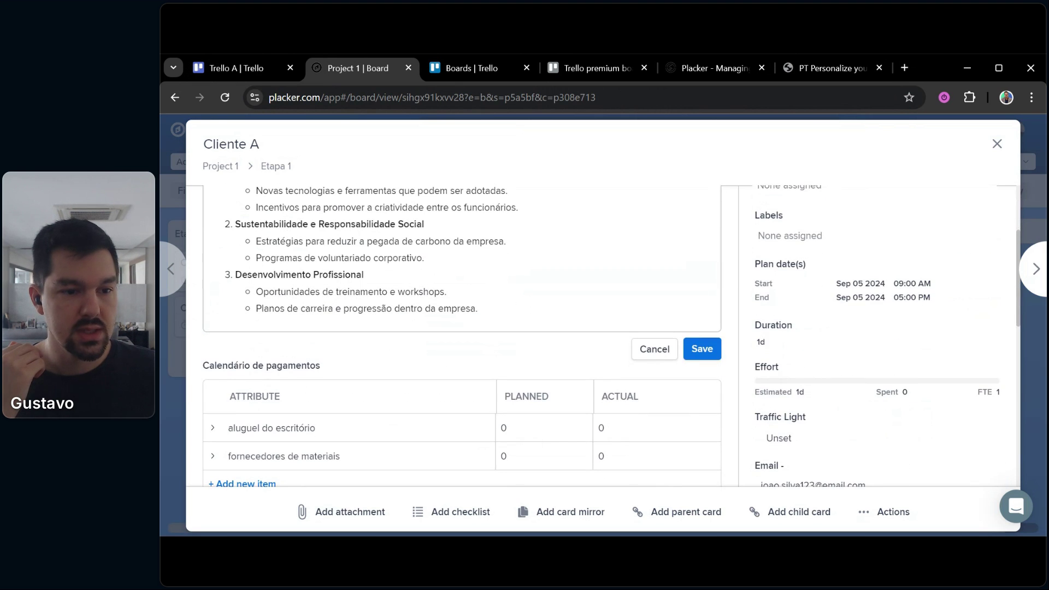
left_click(654, 349)
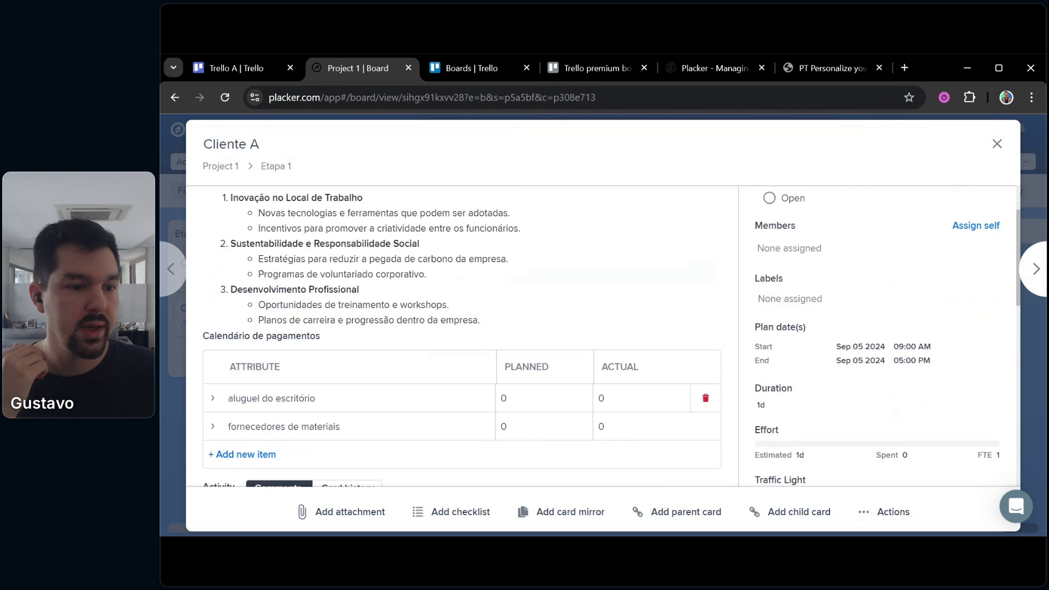
left_click(212, 335)
left_click(212, 335)
scroll(731, 334, "up", 3)
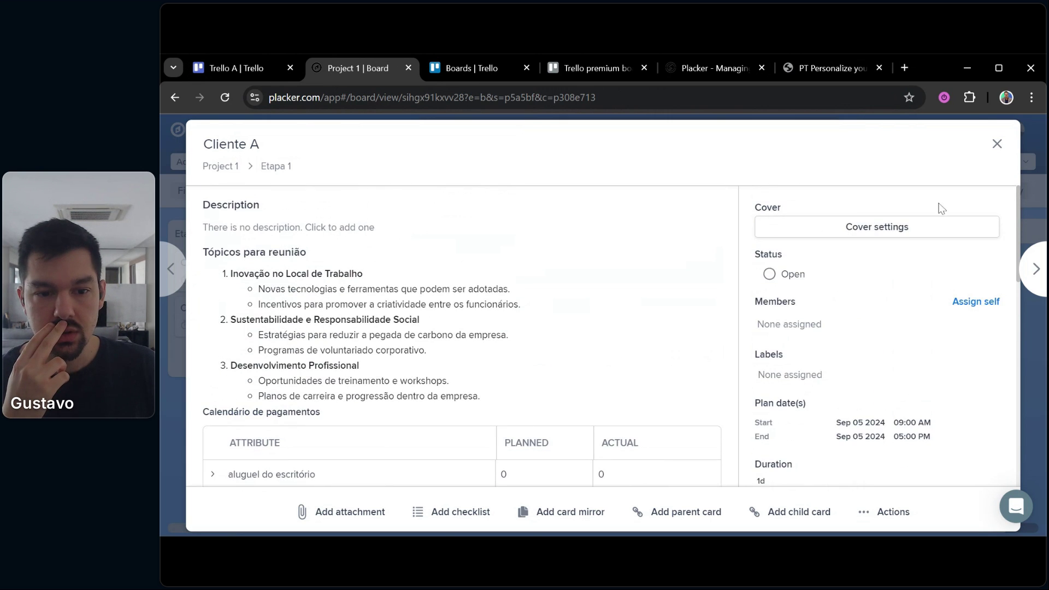
scroll(767, 355, "down", 5)
scroll(764, 371, "up", 1)
scroll(764, 370, "up", 5)
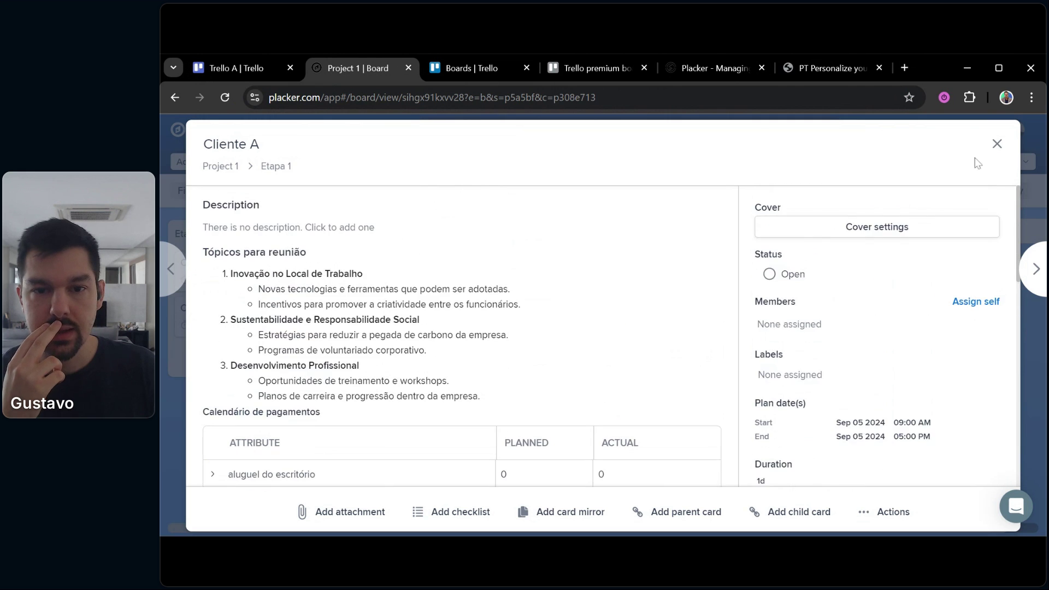
left_click(997, 144)
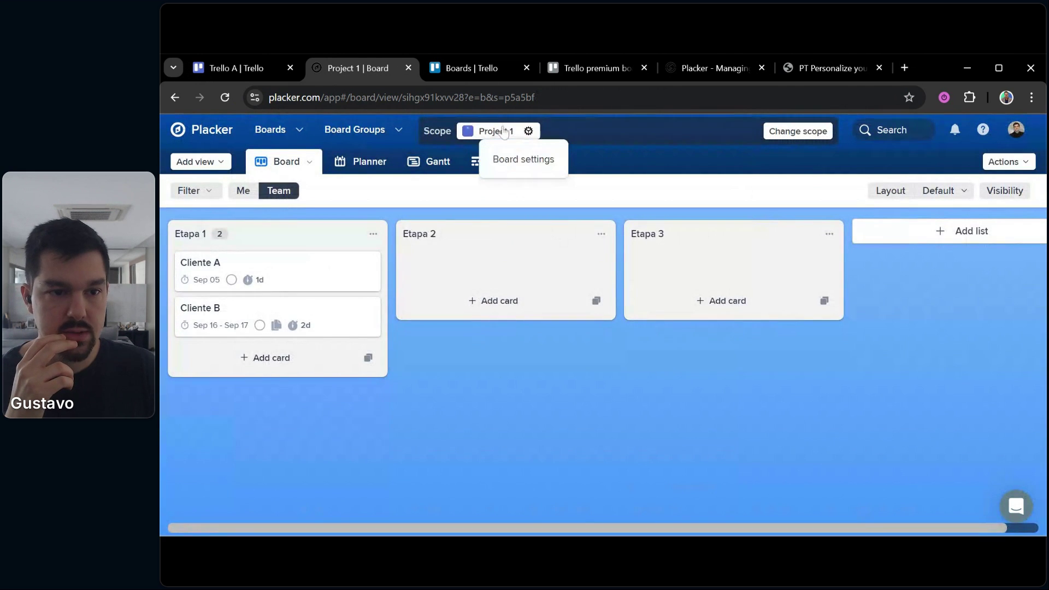
Step: Reorder Project 1's sidebar attributes so Tipo de cliente comes before Custo por hora, then return to the board
left_click(528, 132)
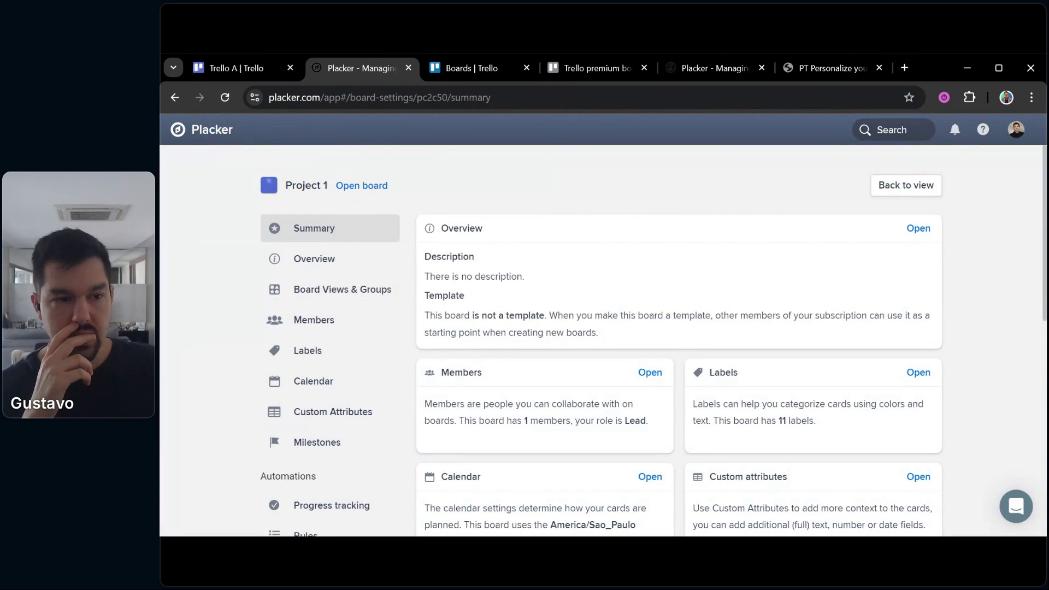
left_click(342, 418)
scroll(582, 339, "down", 4)
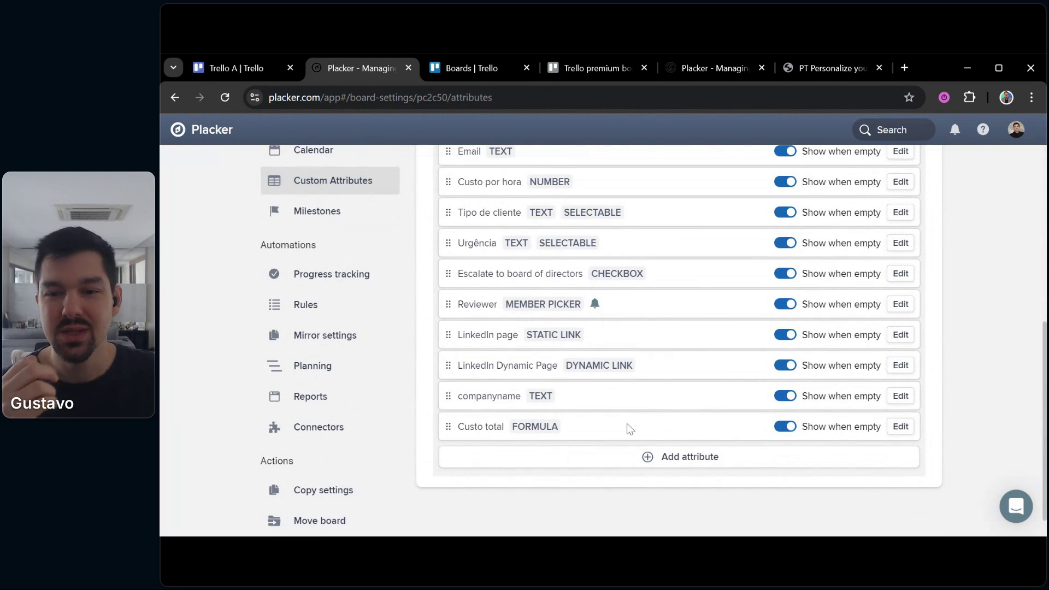
scroll(704, 445, "up", 1)
scroll(709, 448, "up", 1)
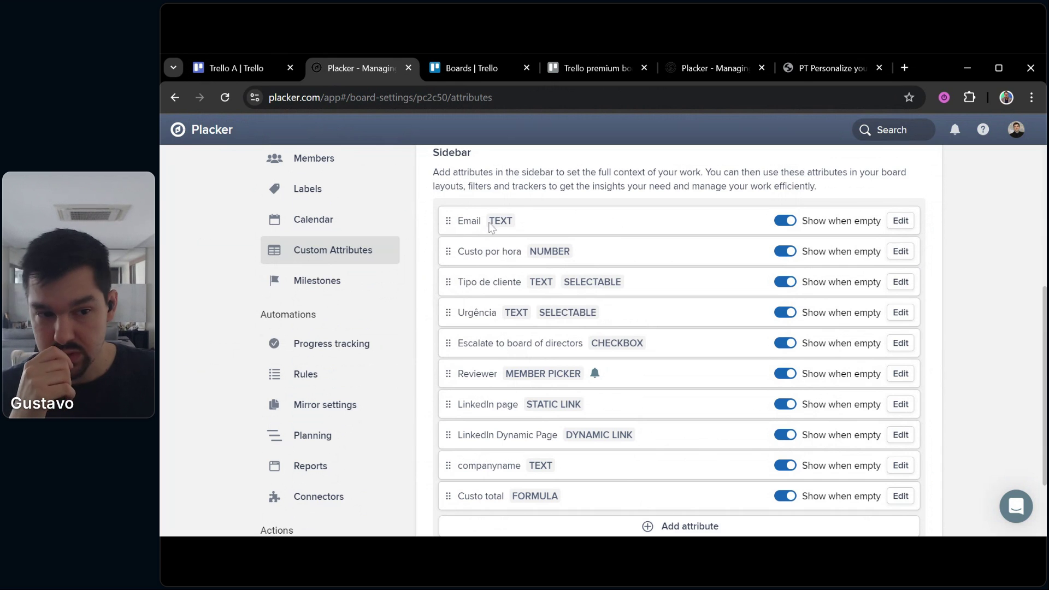
mouse_move(445, 281)
left_mouse_down()
mouse_move(445, 268)
mouse_move(447, 280)
left_mouse_up()
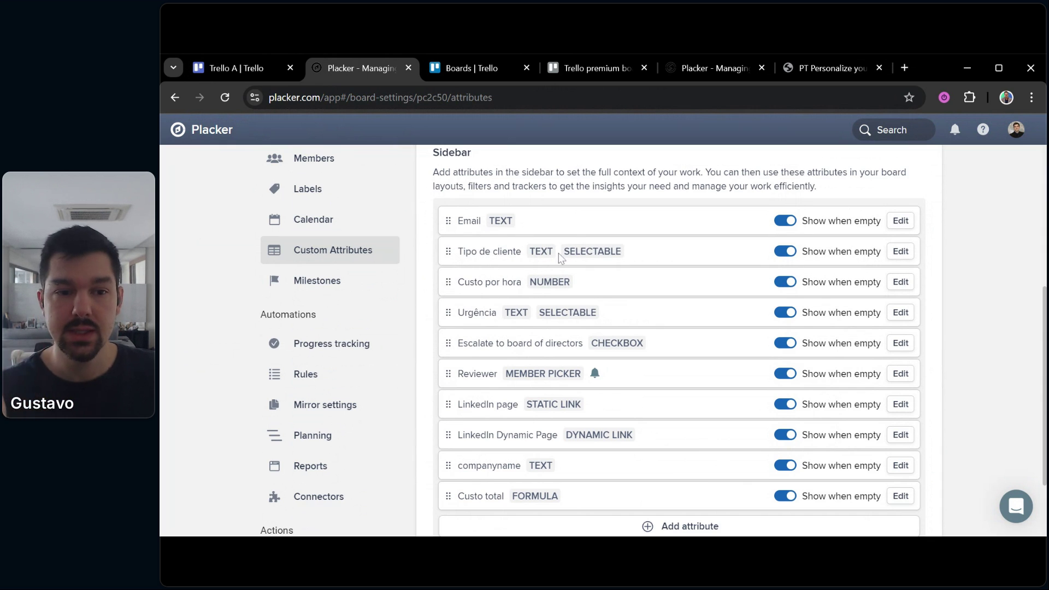
scroll(558, 253, "up", 5)
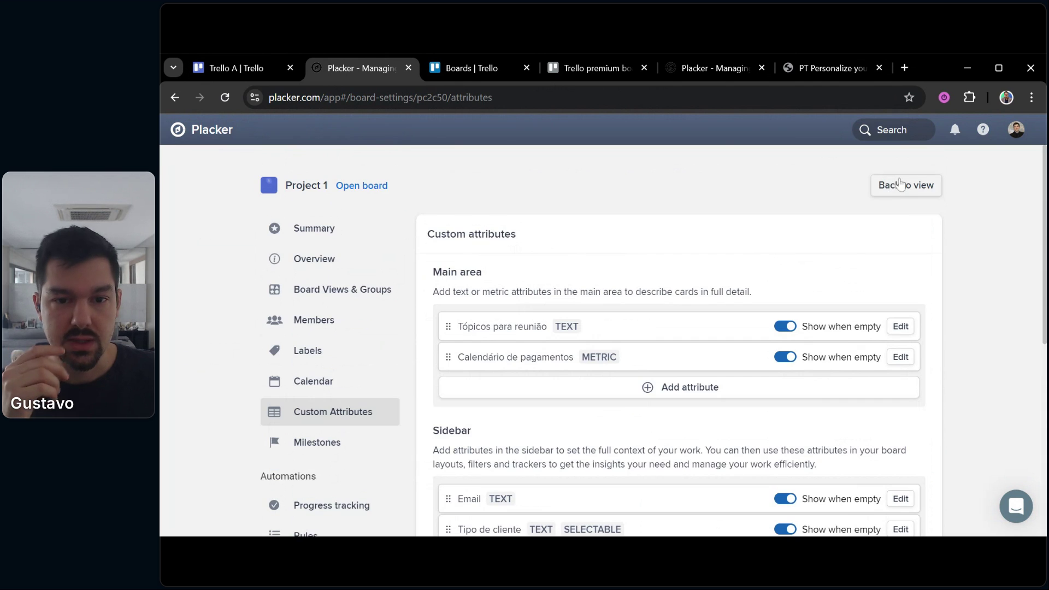
left_click(899, 184)
Step: Add a new card named Cliente C to Etapa 1
left_click(315, 358)
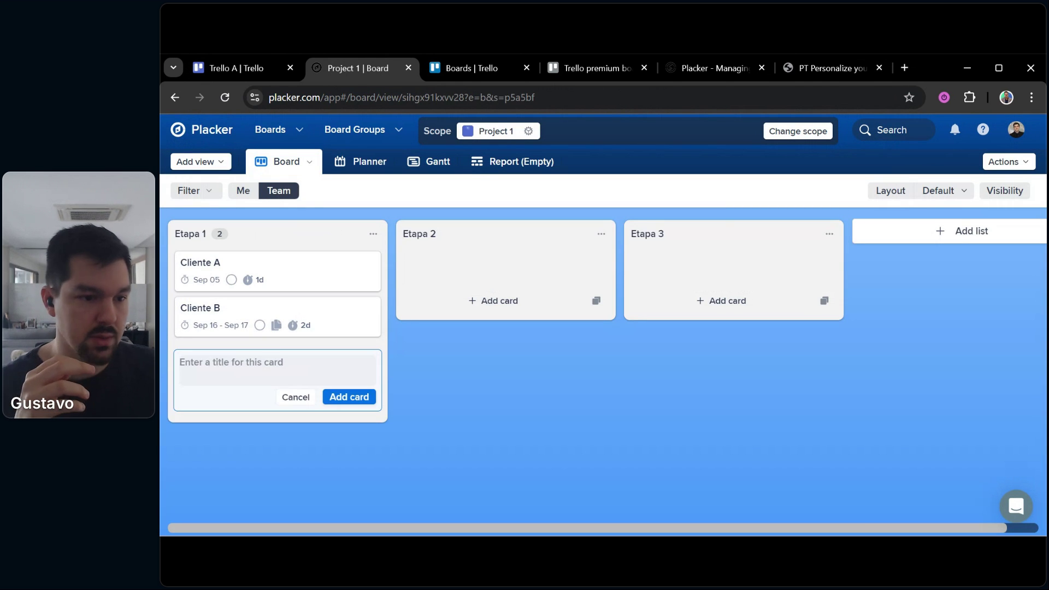
type("Cl")
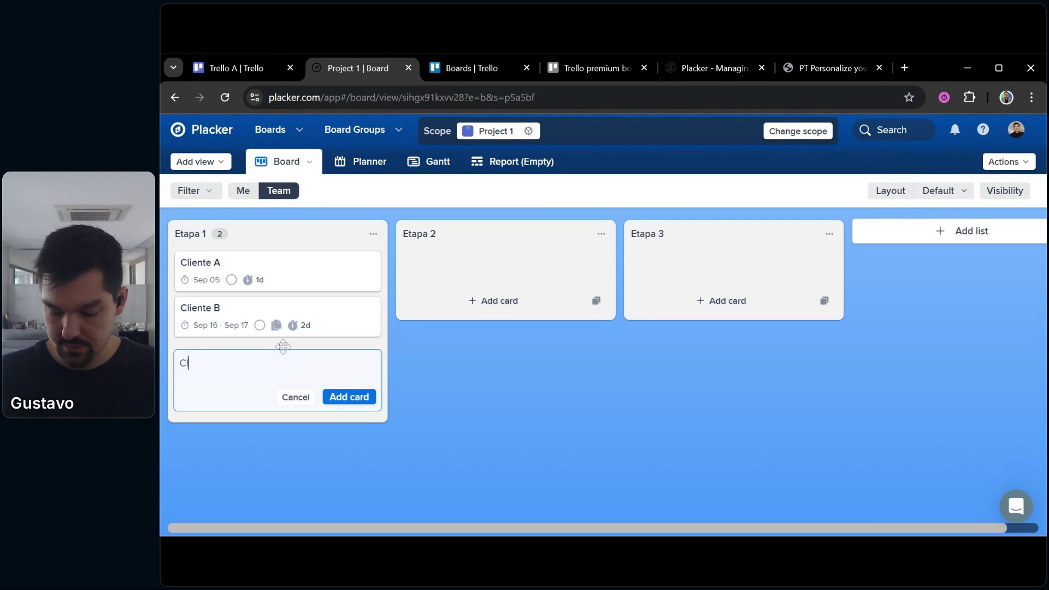
type("iente C")
key("Return")
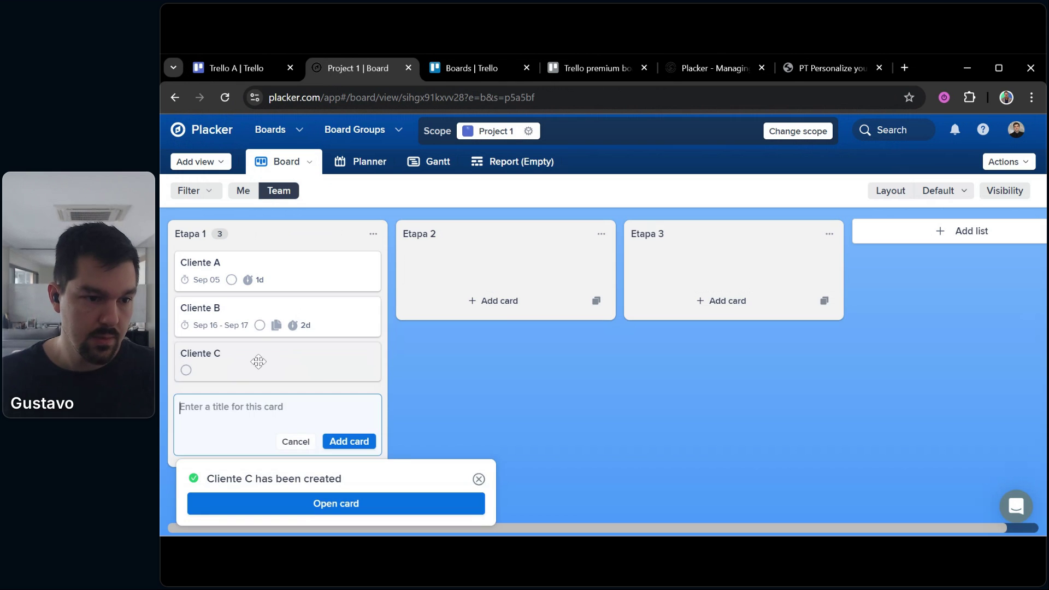
Step: Fill in Cliente C's Email attribute, leave Tipo de cliente unset, and close the card
left_click(335, 376)
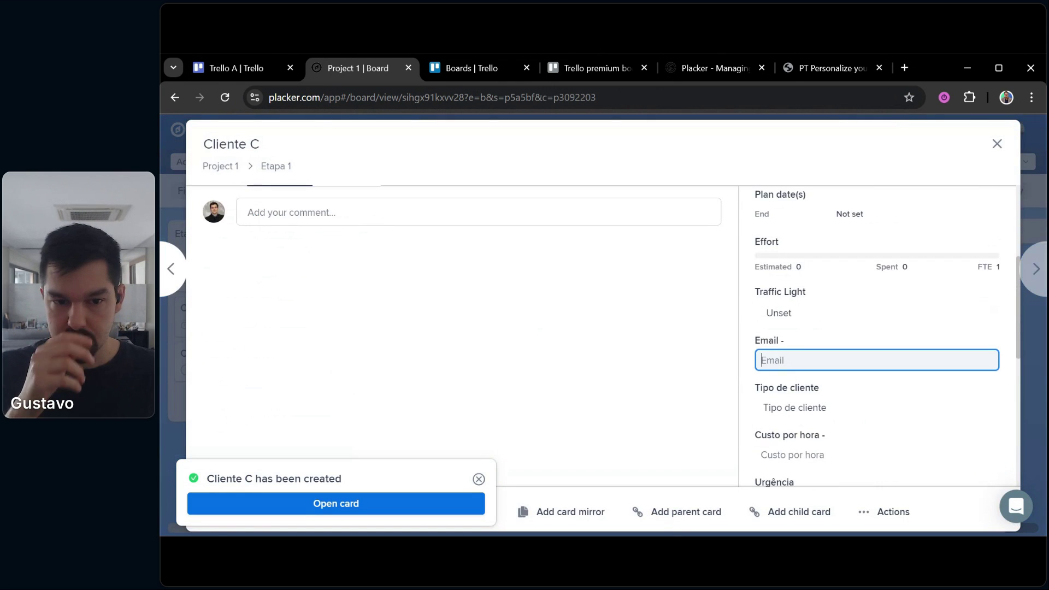
type("email@email.com")
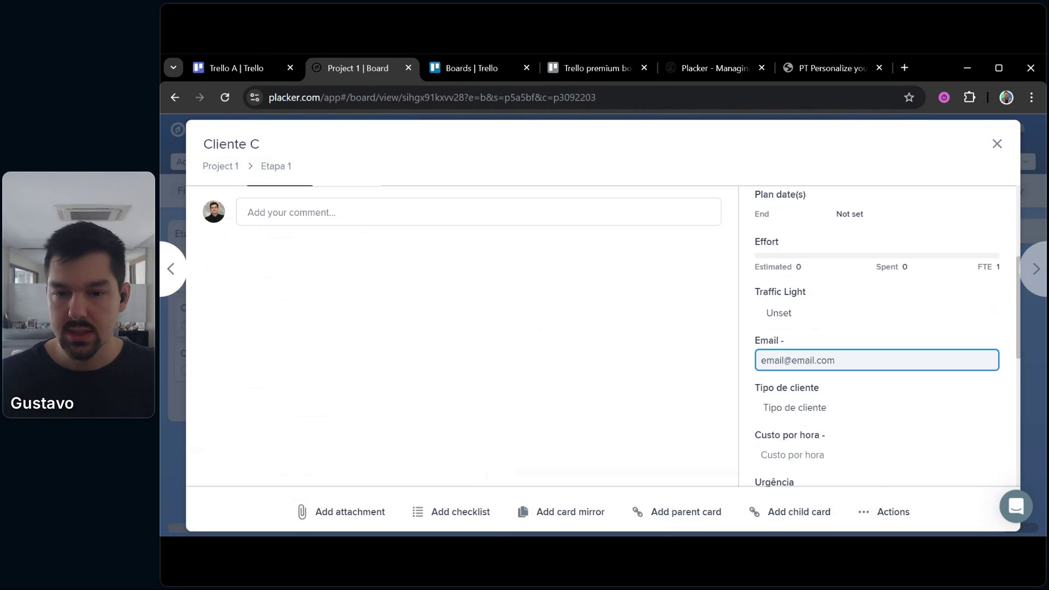
left_click(690, 366)
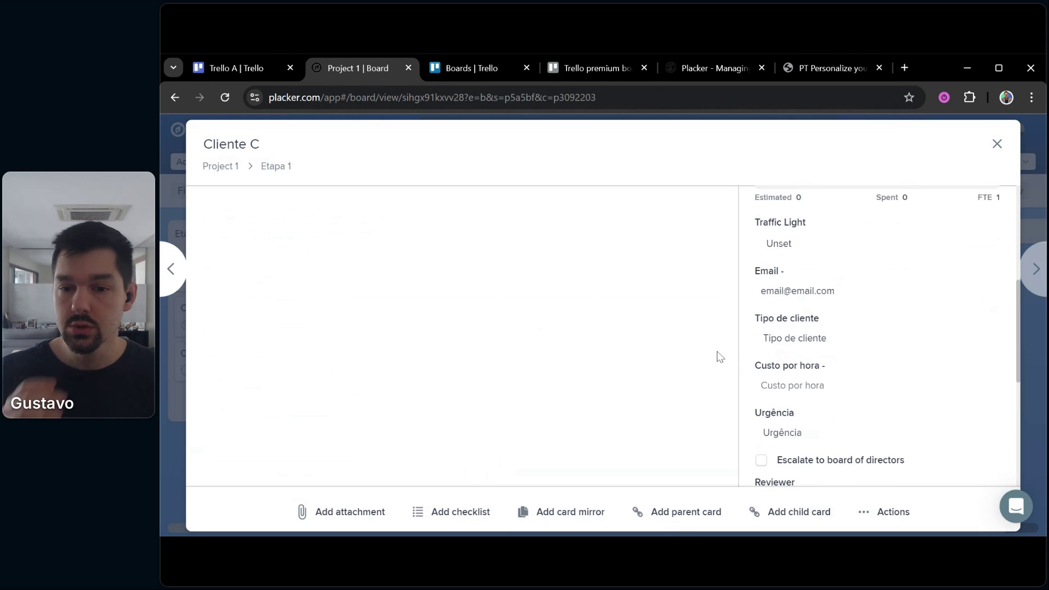
left_click(788, 346)
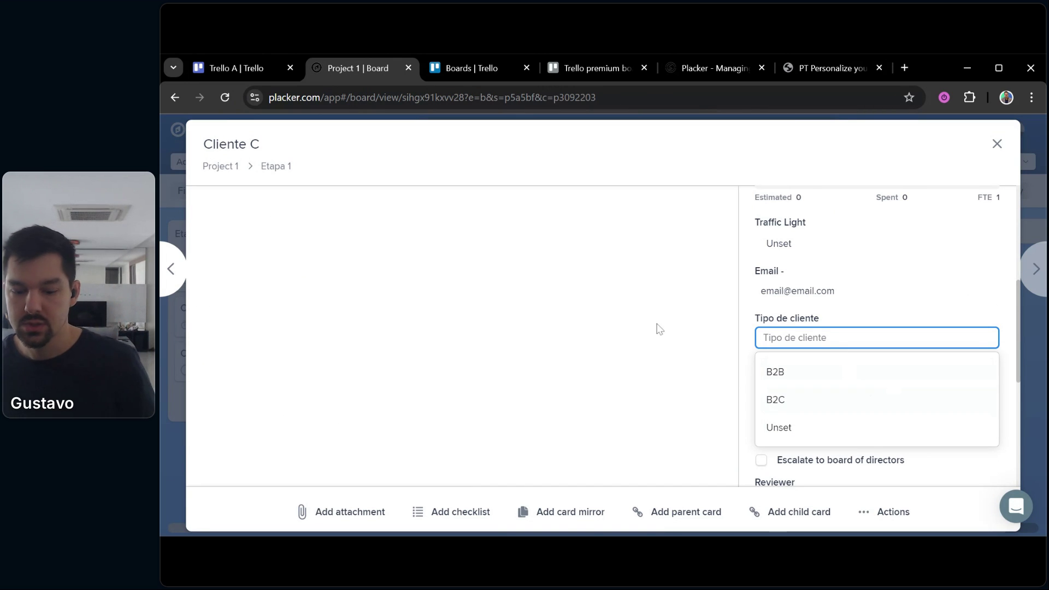
type("Yo")
left_click(689, 328)
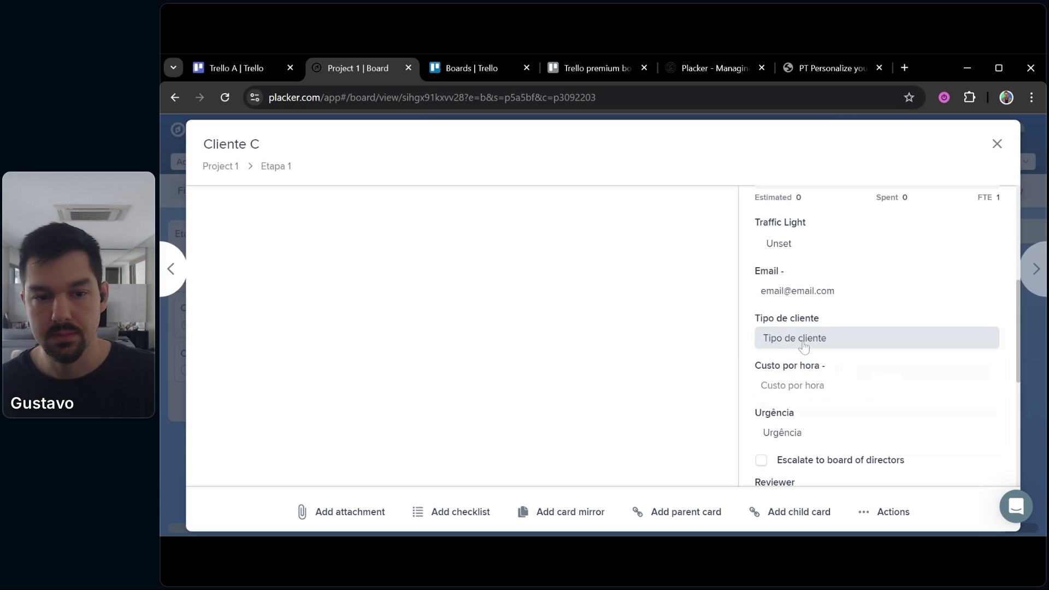
left_click(996, 144)
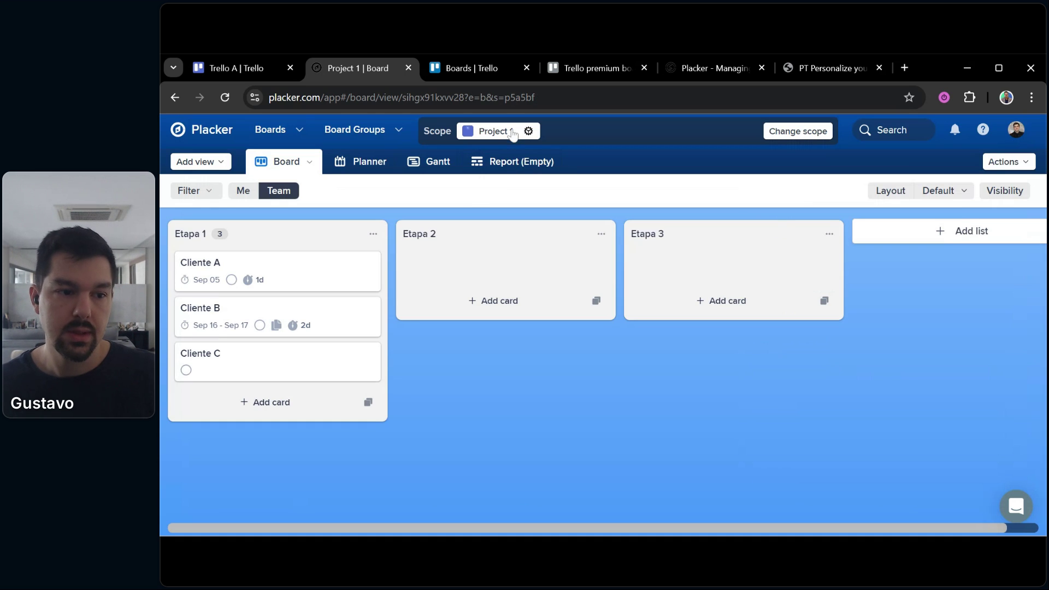
Step: Open Project 1's custom attributes settings and look through the attribute list
left_click(528, 131)
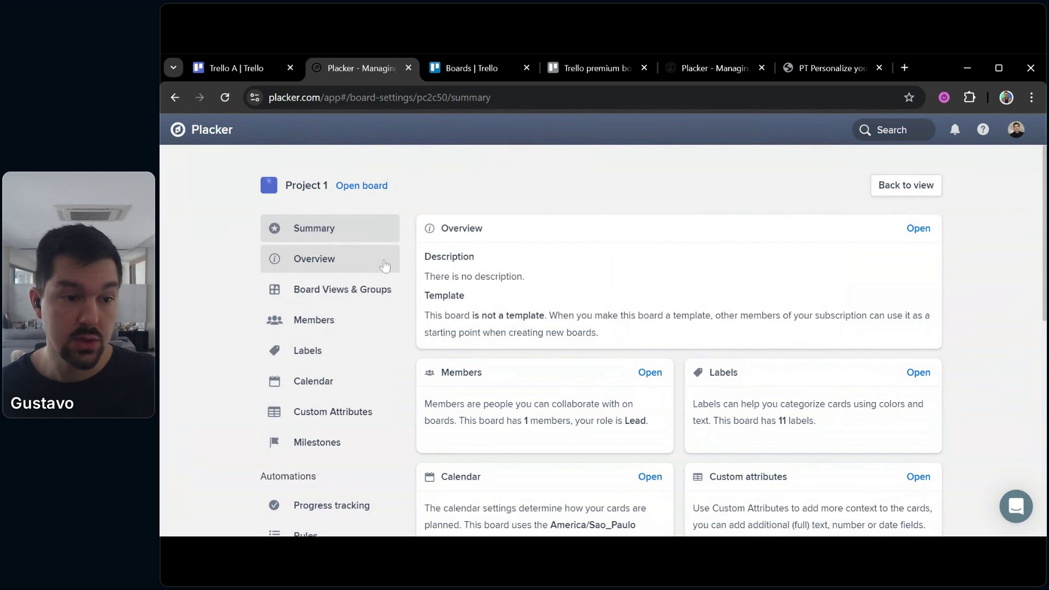
left_click(334, 413)
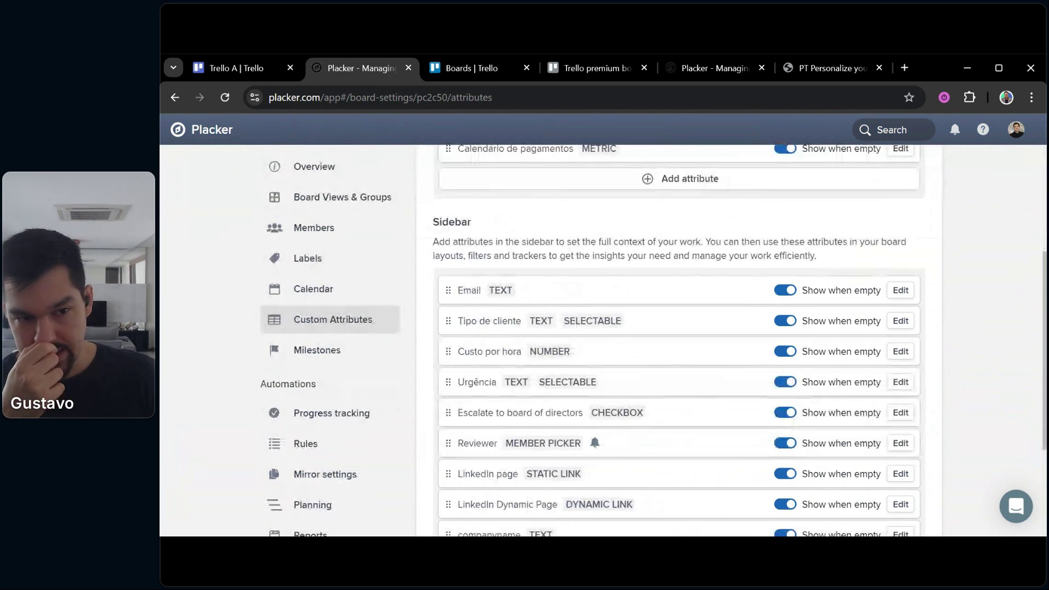
scroll(537, 396, "down", 3)
scroll(537, 396, "up", 6)
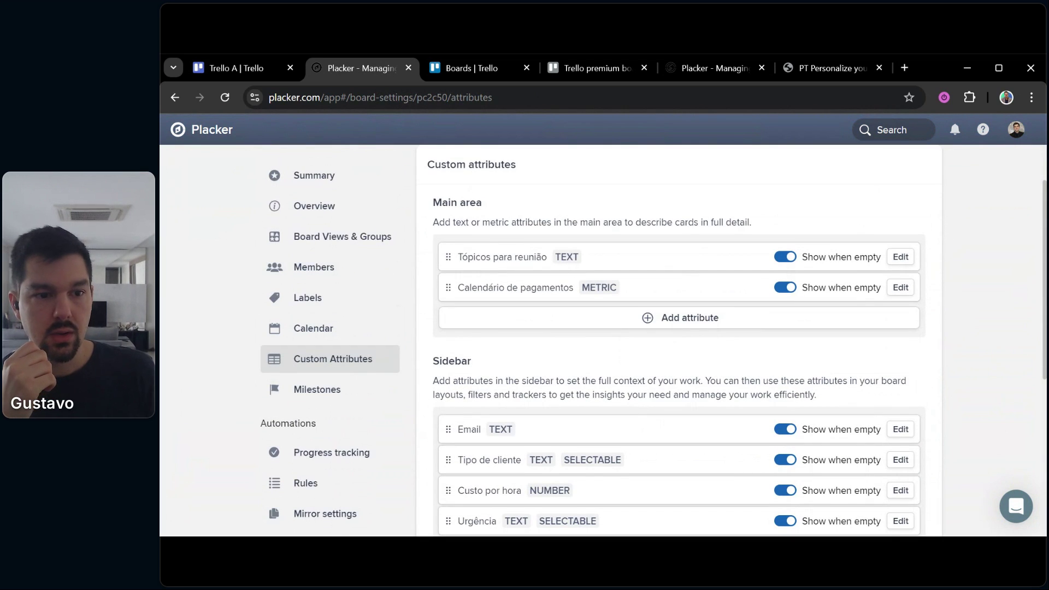
left_click_drag(433, 202, 523, 221)
scroll(523, 222, "down", 1)
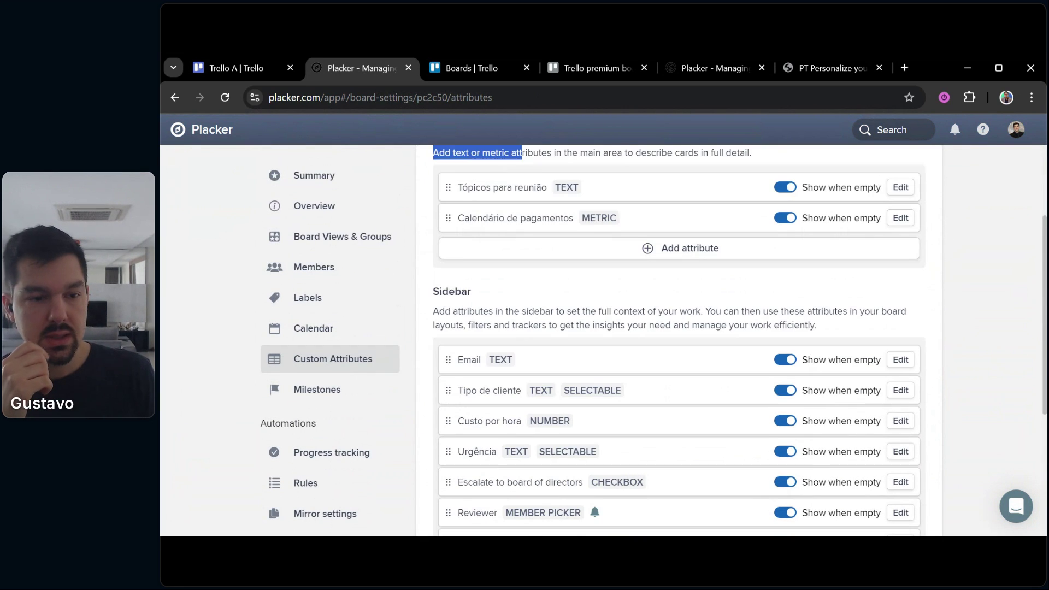
left_click(454, 305)
double_click(451, 291)
left_click(451, 291)
scroll(725, 461, "down", 3)
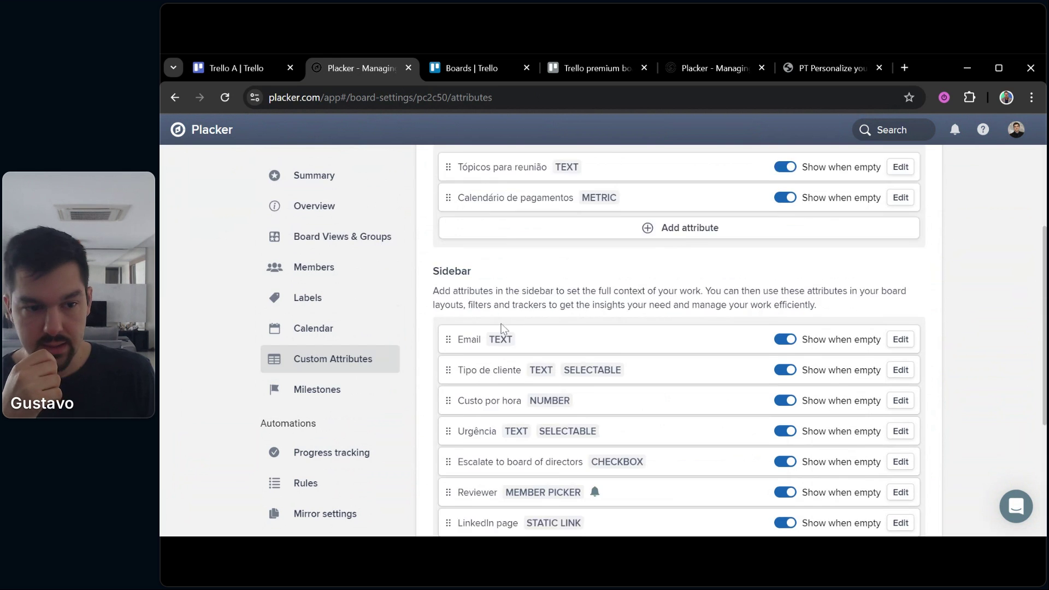
Step: Start a new selectable Text attribute, then cancel without creating it
left_click(724, 462)
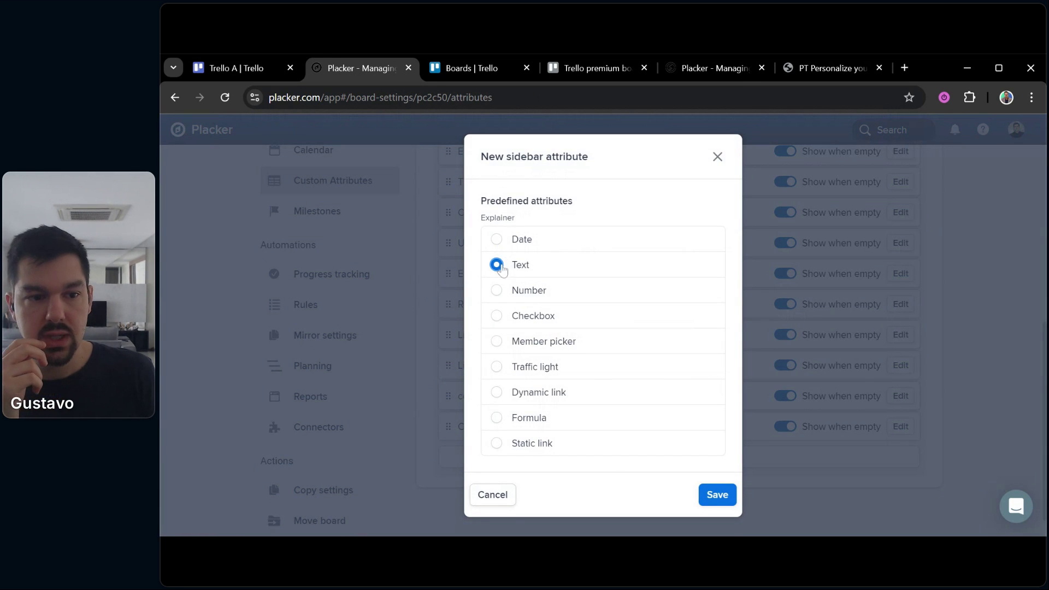
left_click(714, 494)
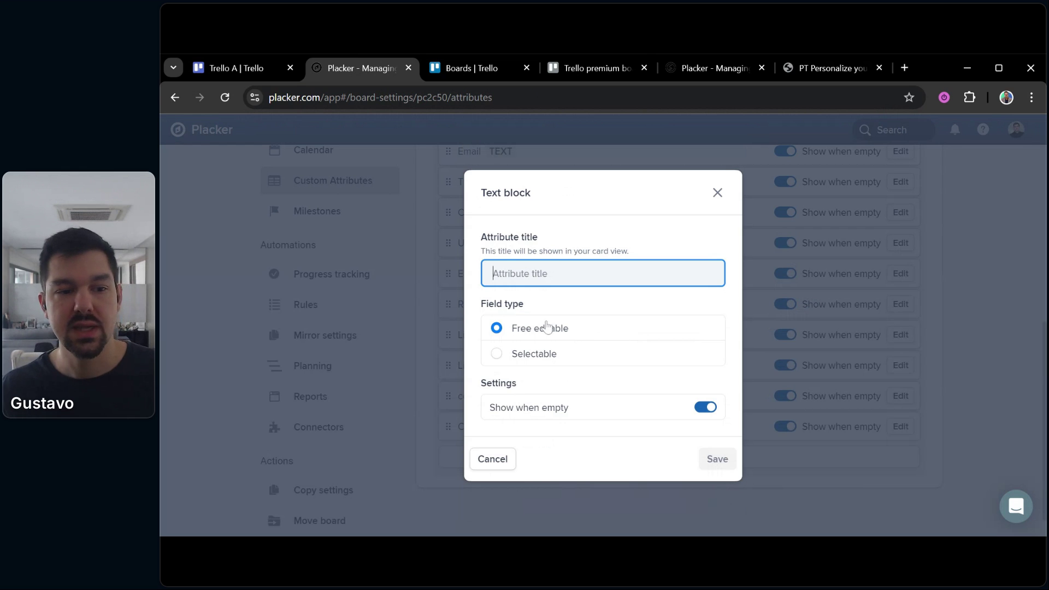
left_click(535, 353)
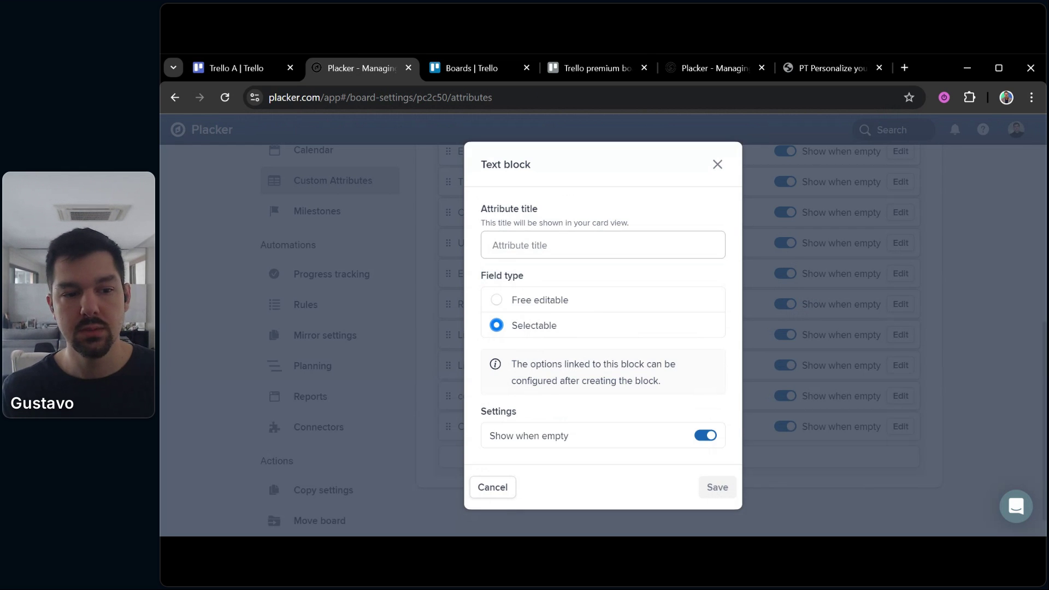
left_click(493, 488)
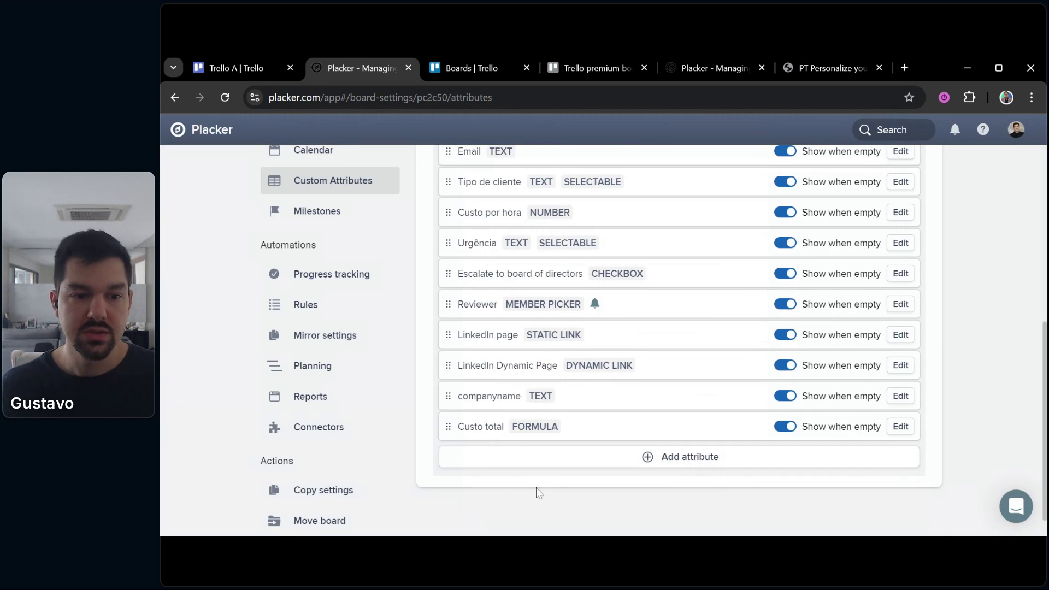
Step: Inspect the Tipo de cliente attribute's settings and close them unchanged
scroll(537, 492, "up", 4)
left_click(900, 390)
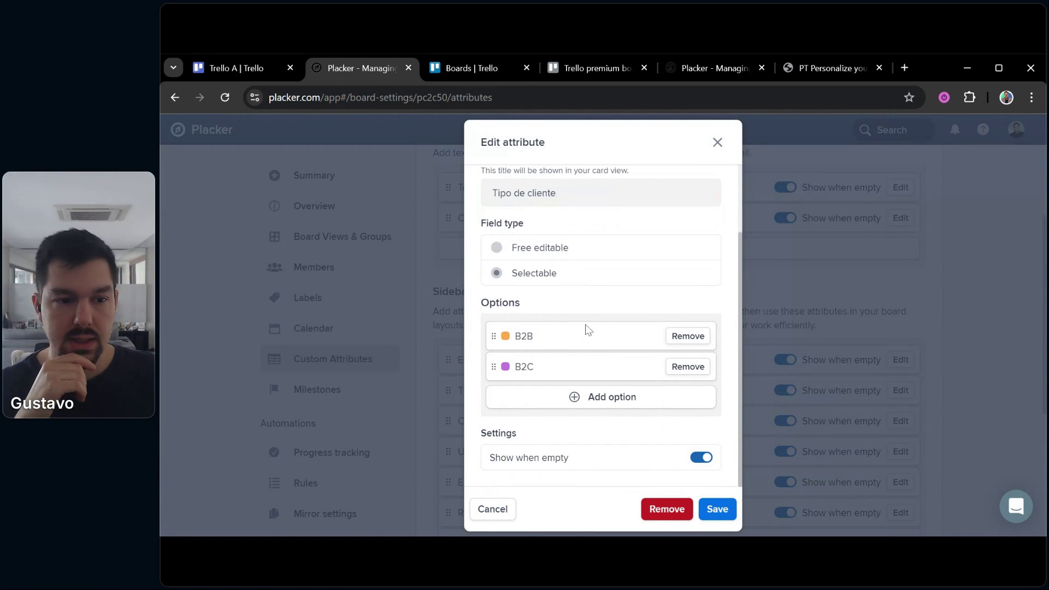
left_click(805, 278)
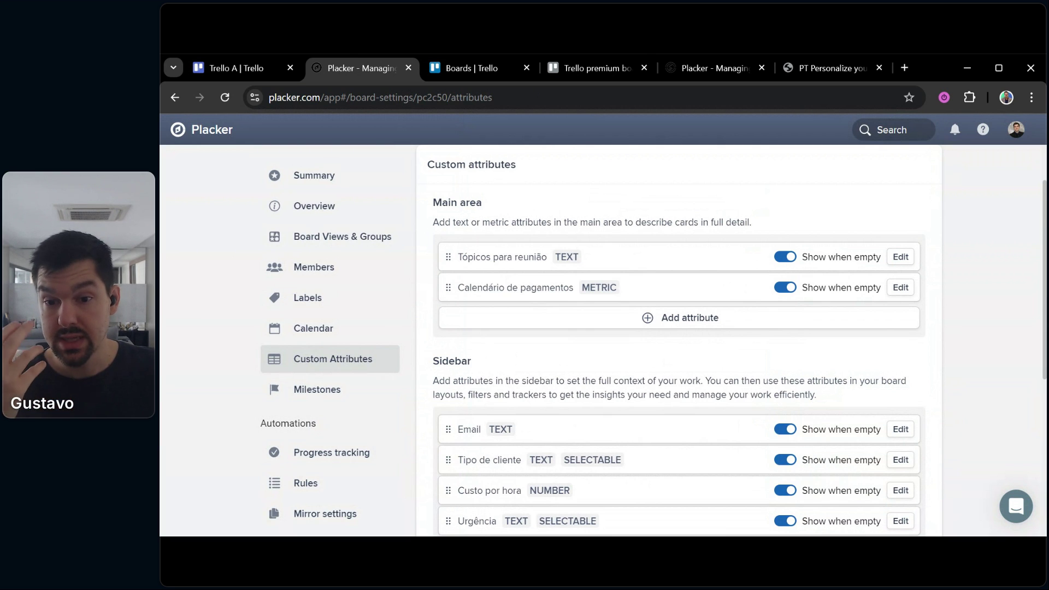
scroll(499, 217, "up", 3)
left_click(923, 185)
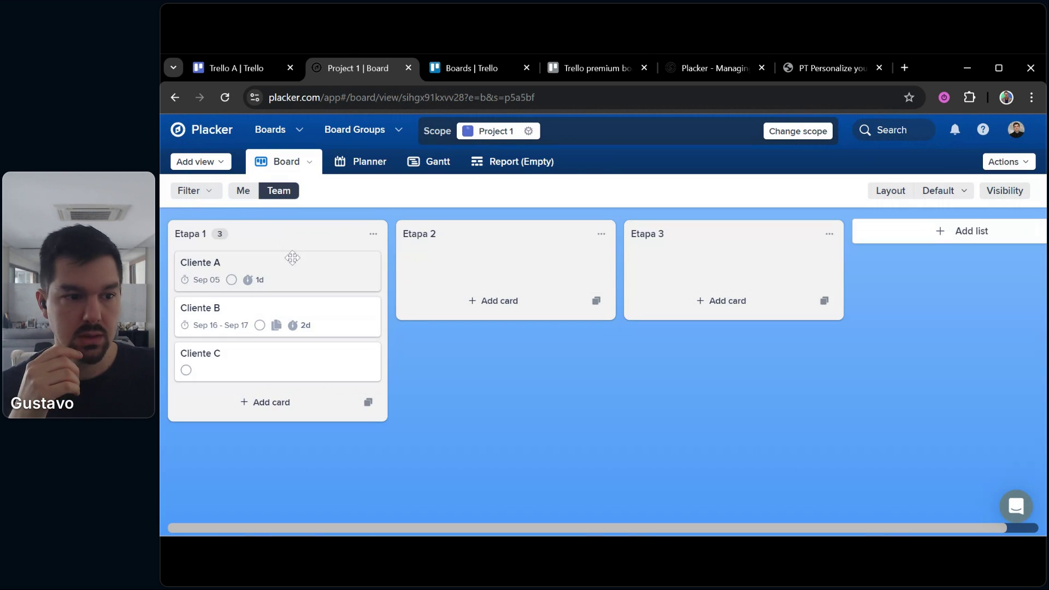
left_click(319, 267)
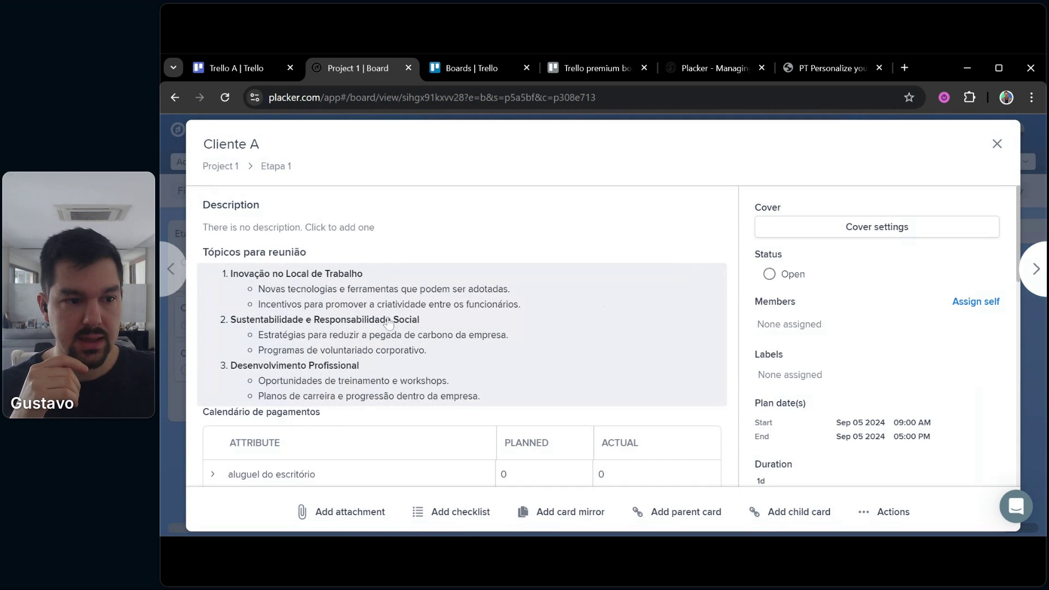
left_click_drag(351, 253, 201, 253)
left_click(395, 224)
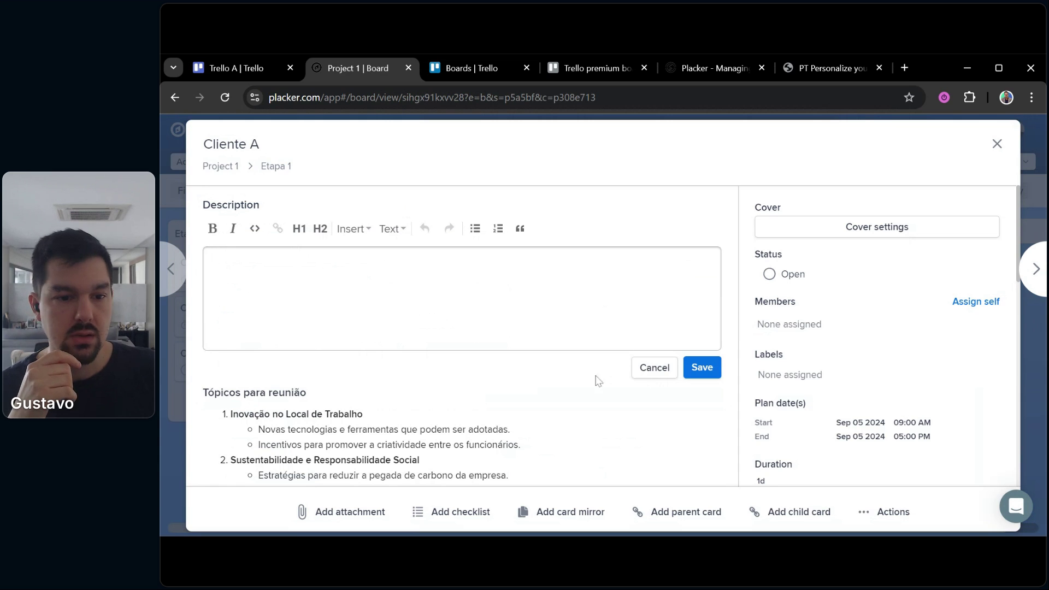
left_click(650, 367)
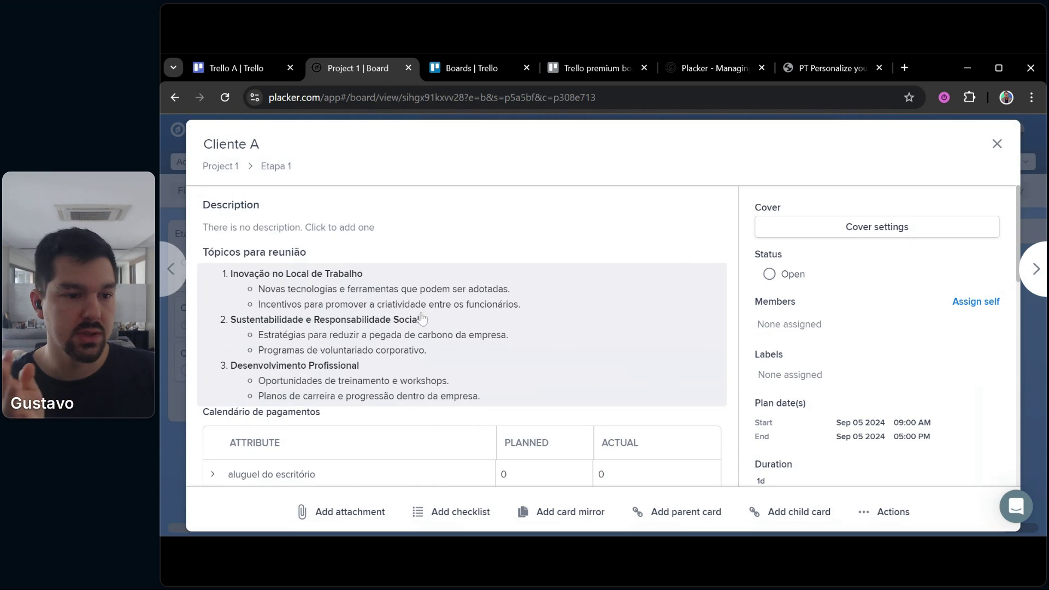
scroll(386, 314, "down", 2)
scroll(698, 257, "down", 5)
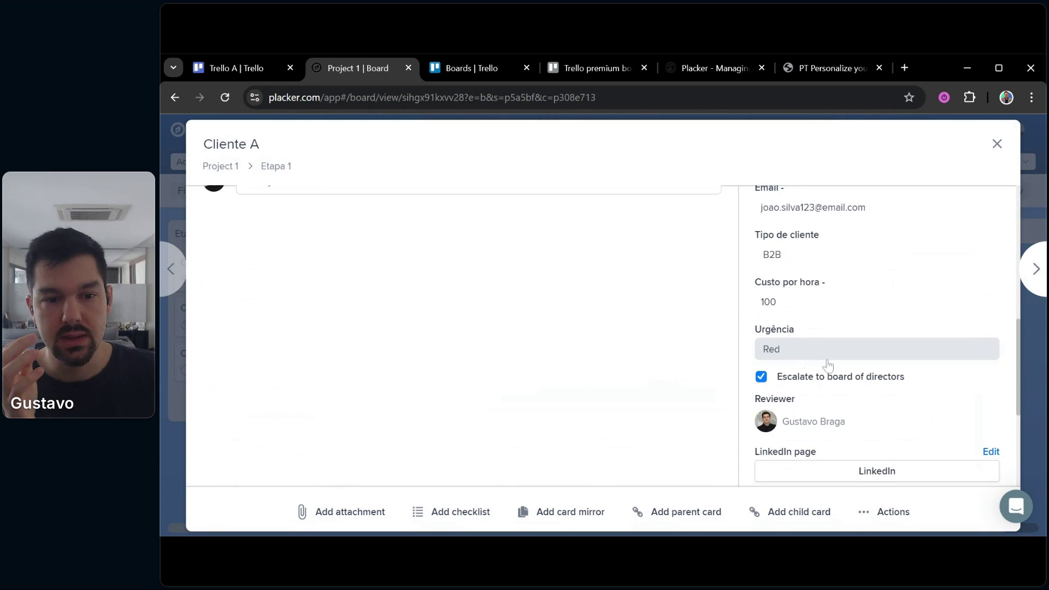
scroll(810, 337, "up", 1)
left_click_drag(757, 268, 819, 305)
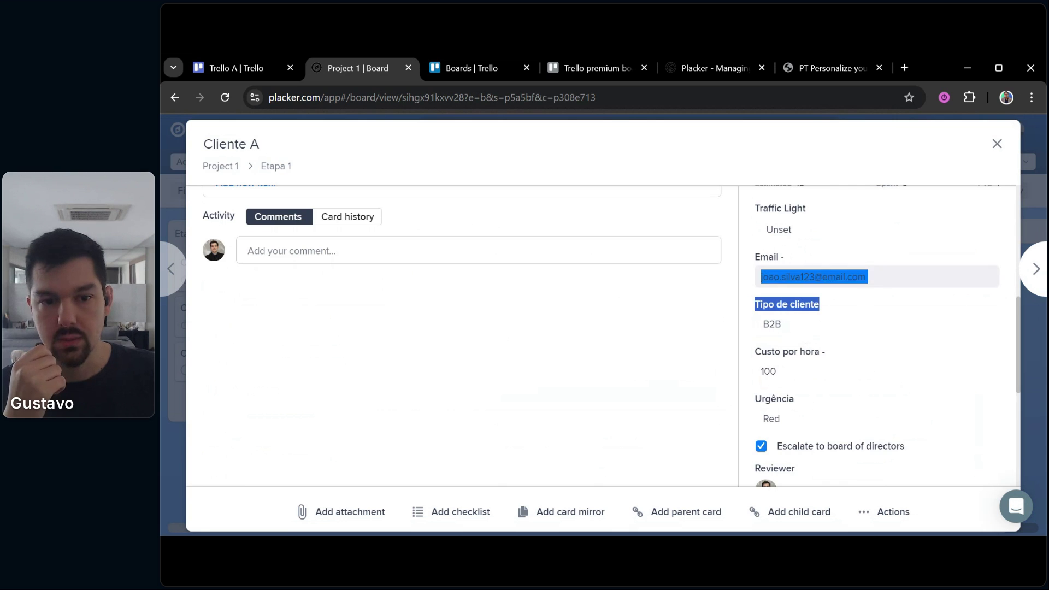
left_click(734, 300)
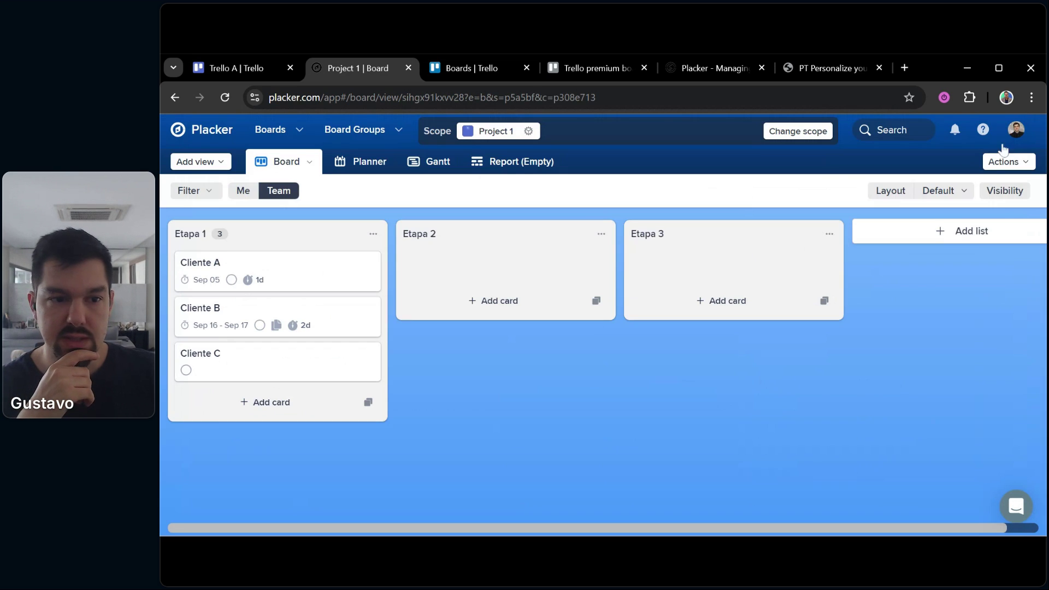
left_click(997, 144)
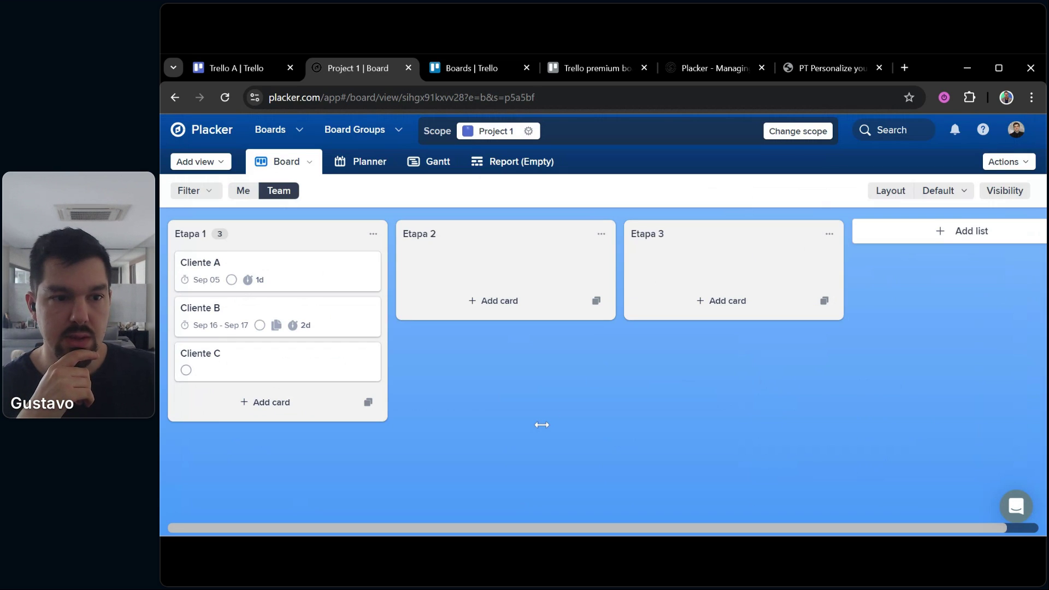
Step: Move the Custo total attribute directly below Custo por hora, then return to the Project 1 board
left_click(527, 133)
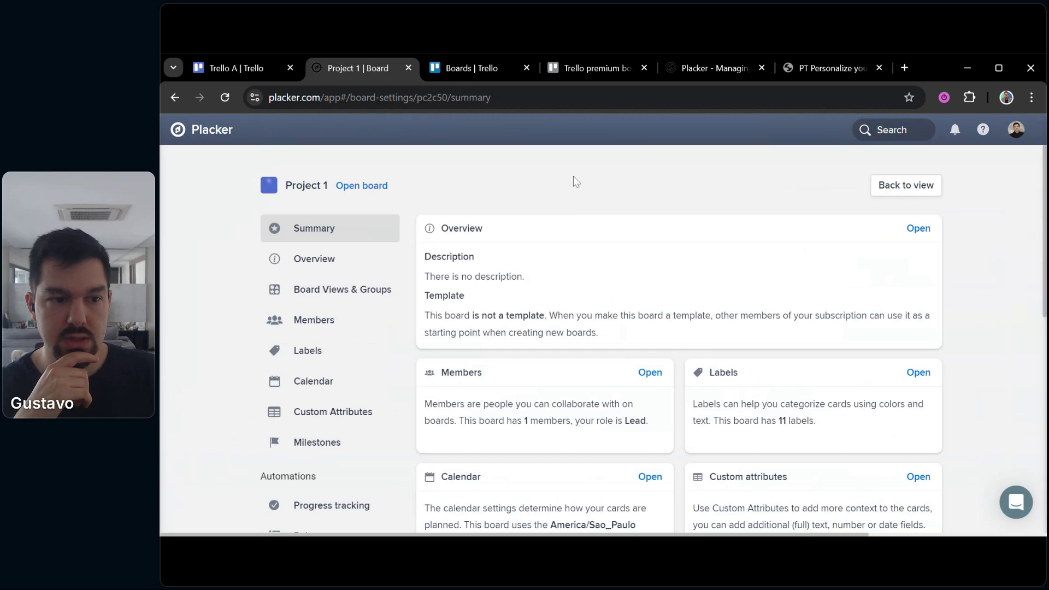
left_click(330, 413)
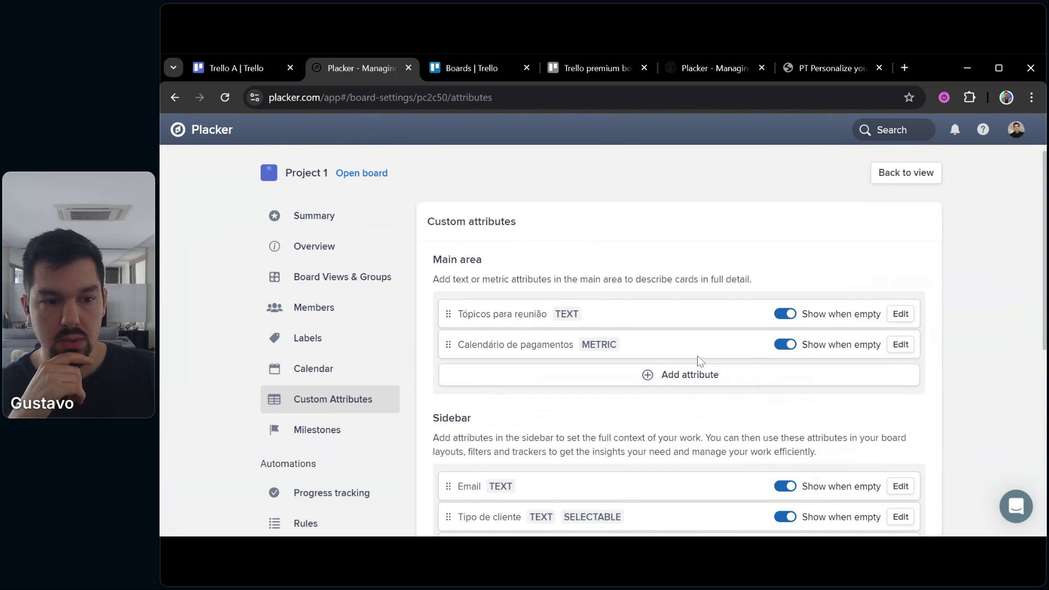
scroll(699, 328, "down", 5)
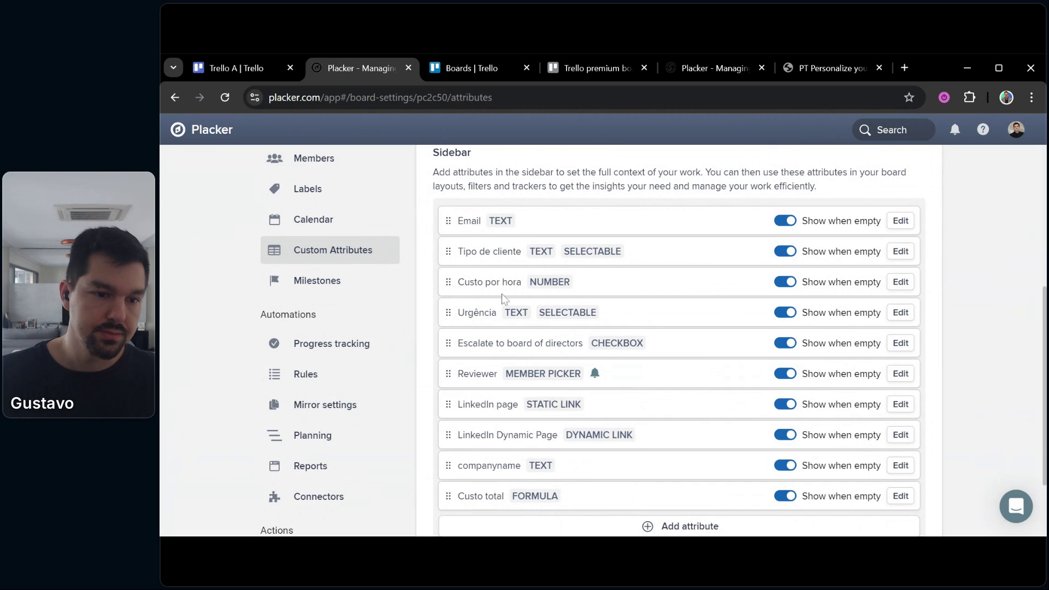
left_click_drag(458, 494, 464, 281)
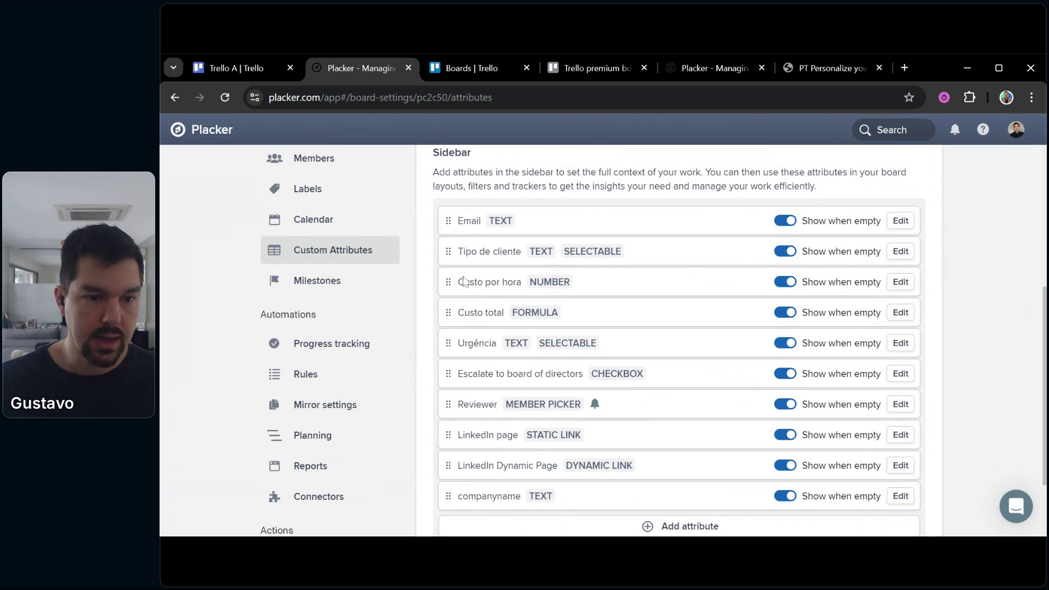
scroll(516, 307, "up", 5)
left_click(267, 170)
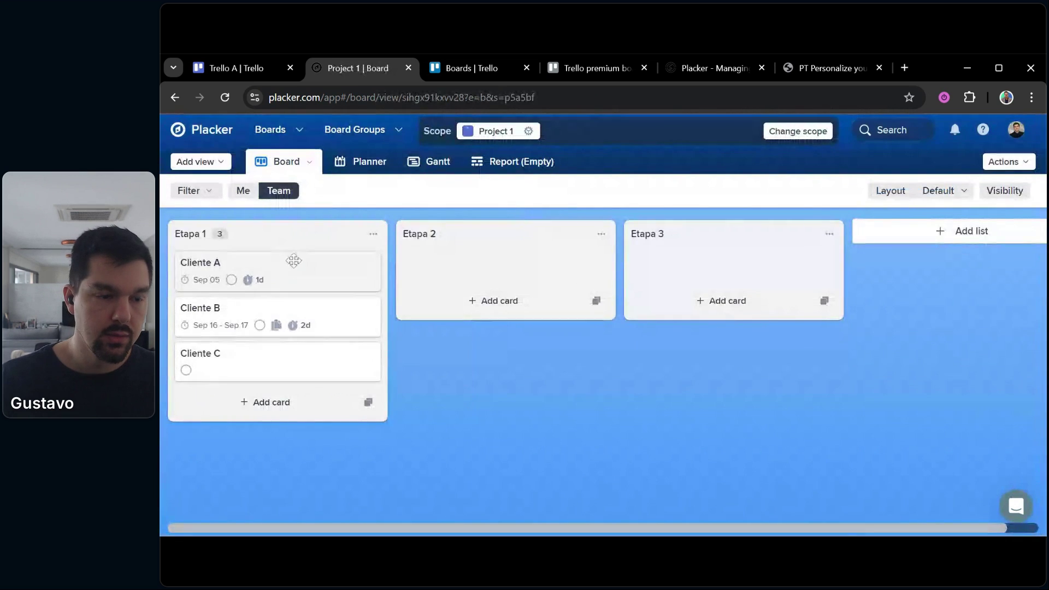
Step: Change Cliente A's Custo por hora from 150 to 100 so Custo total becomes 800, then close the card
left_click(305, 266)
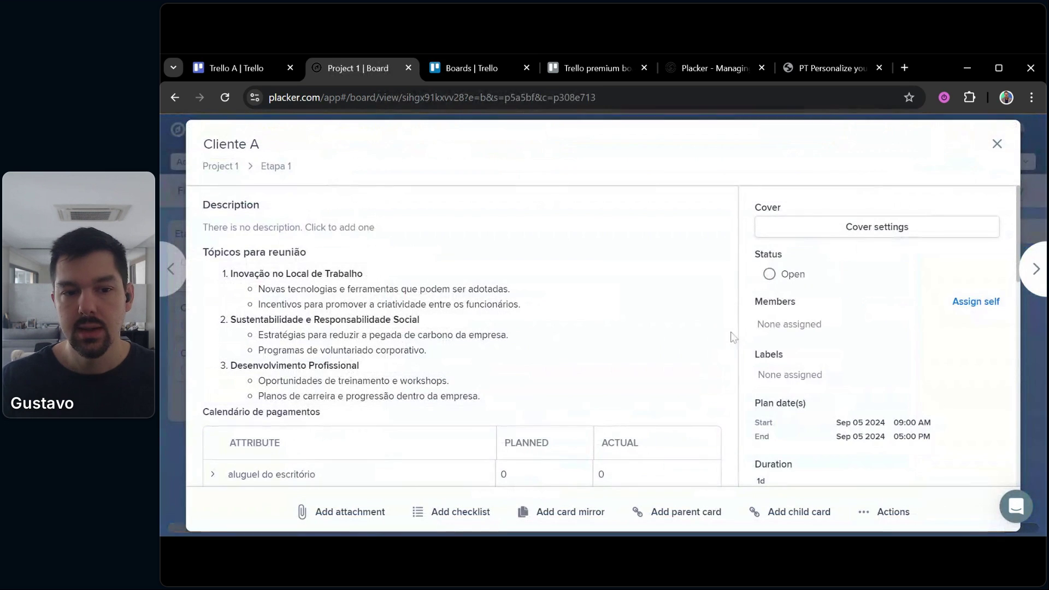
scroll(734, 335, "down", 1)
scroll(513, 237, "up", 1)
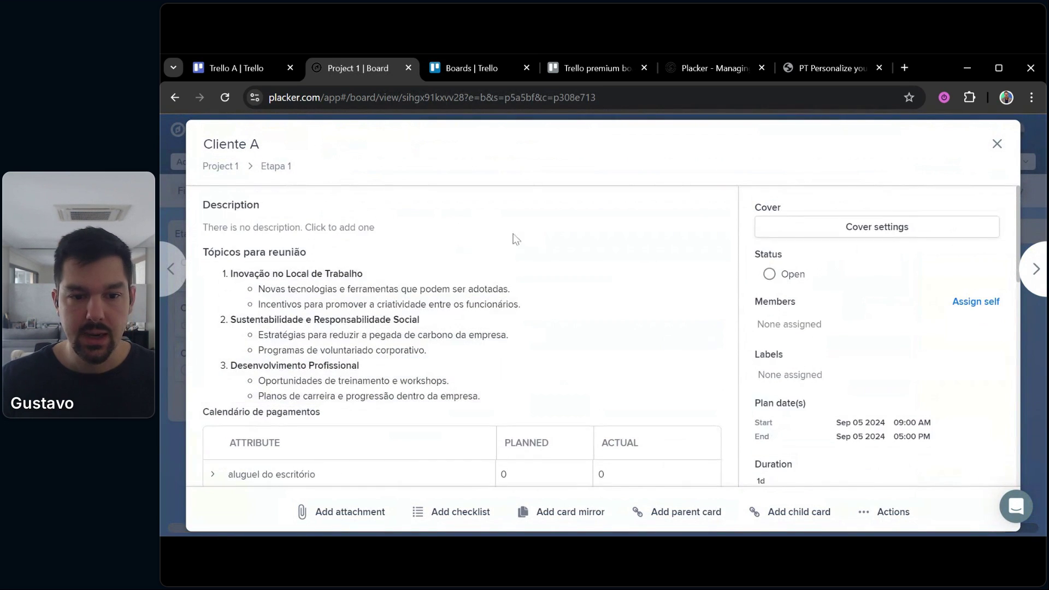
scroll(710, 327, "down", 5)
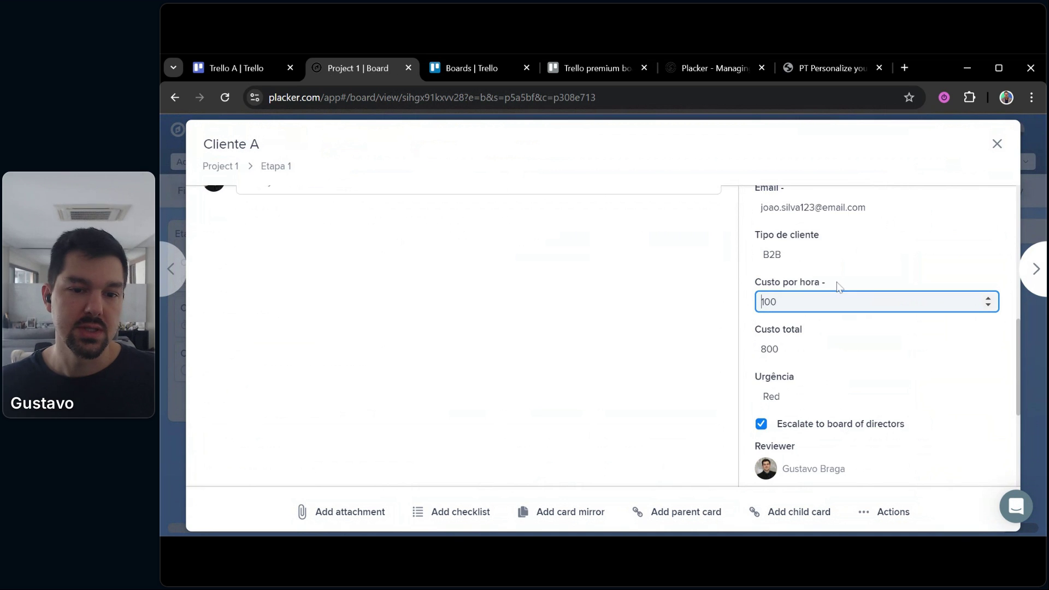
left_click(700, 278)
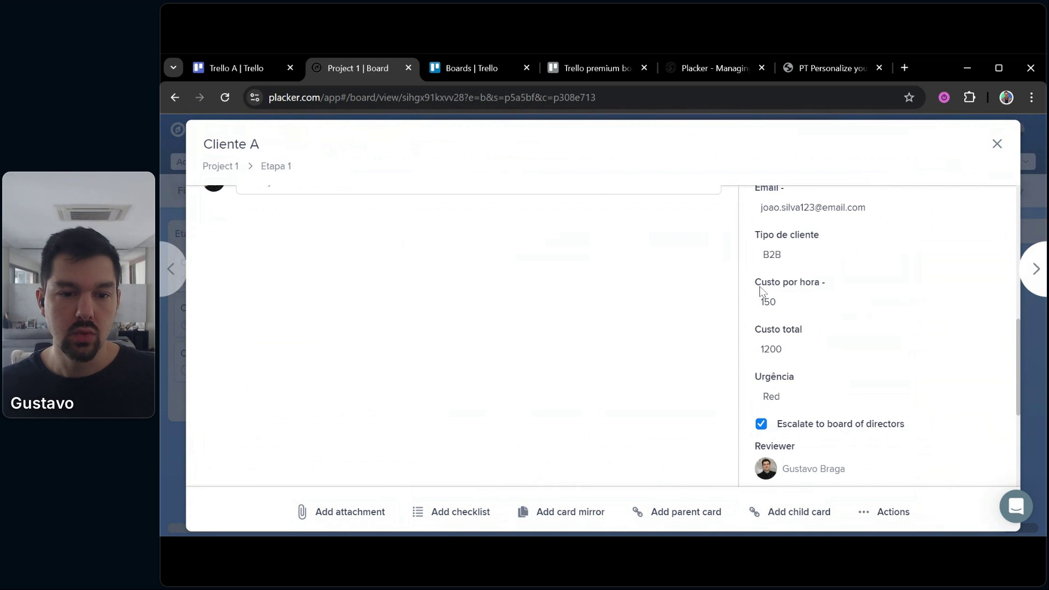
left_click(776, 301)
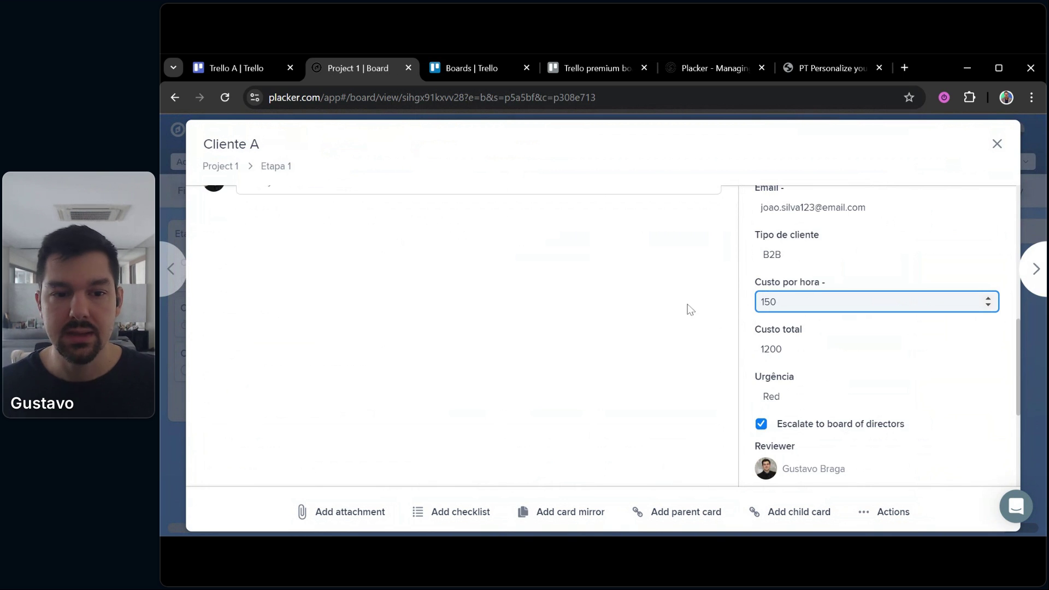
left_click(698, 367)
left_click(770, 302)
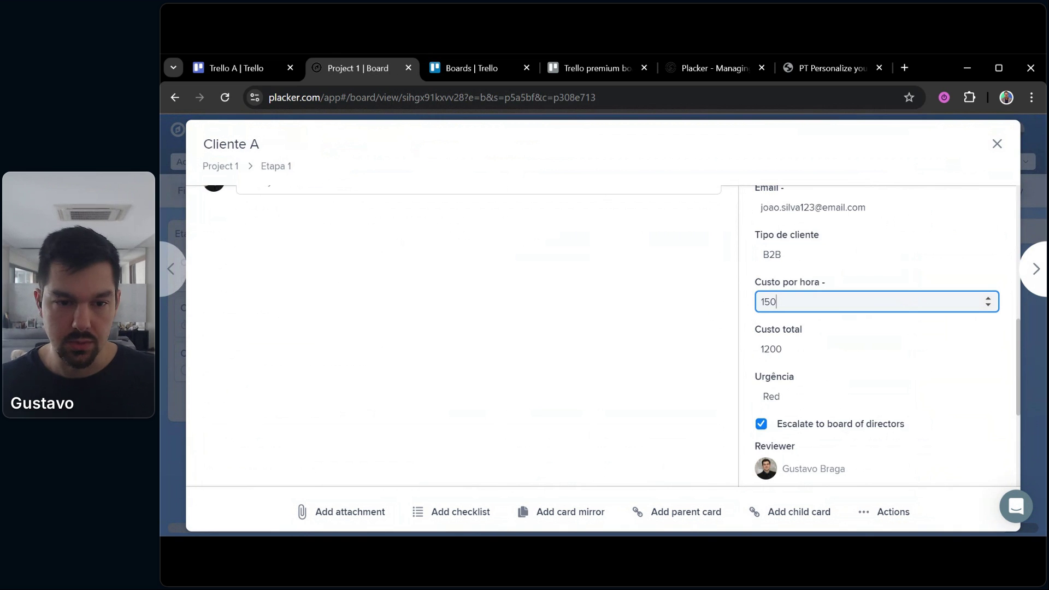
key("BackSpace")
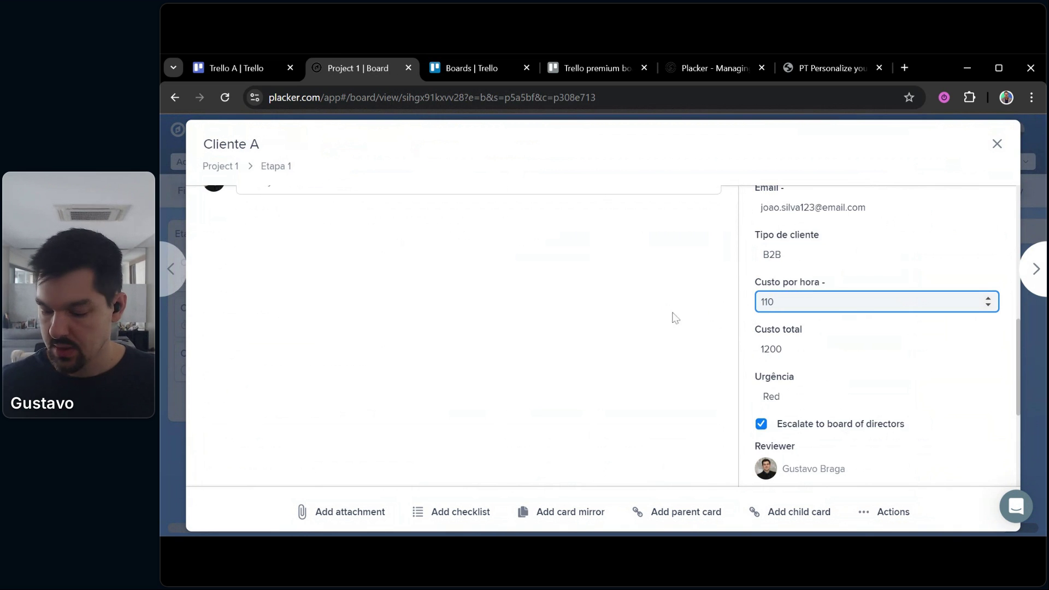
type("0")
left_click(649, 332)
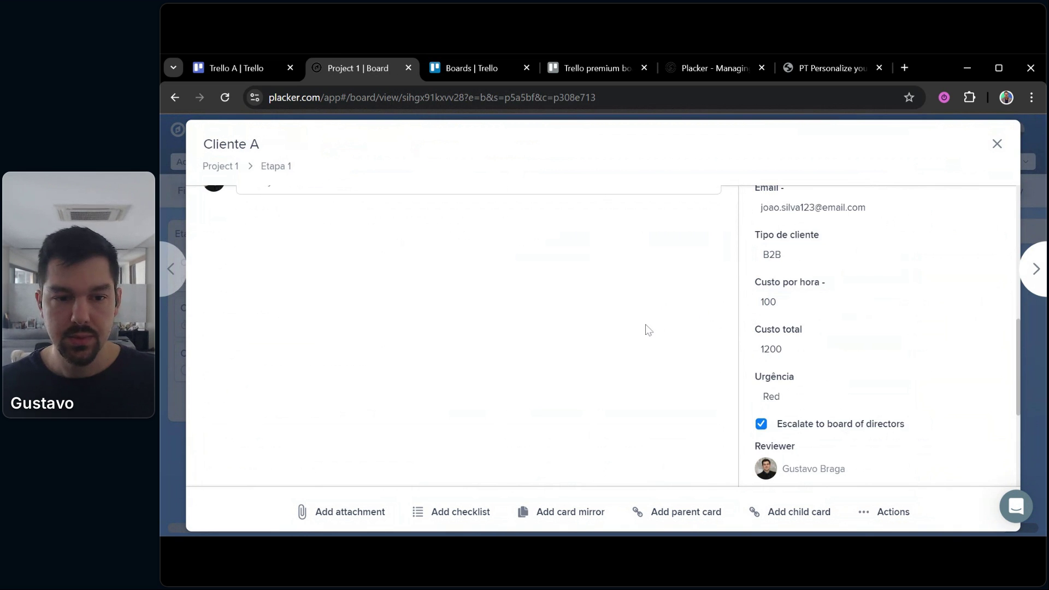
left_click(995, 148)
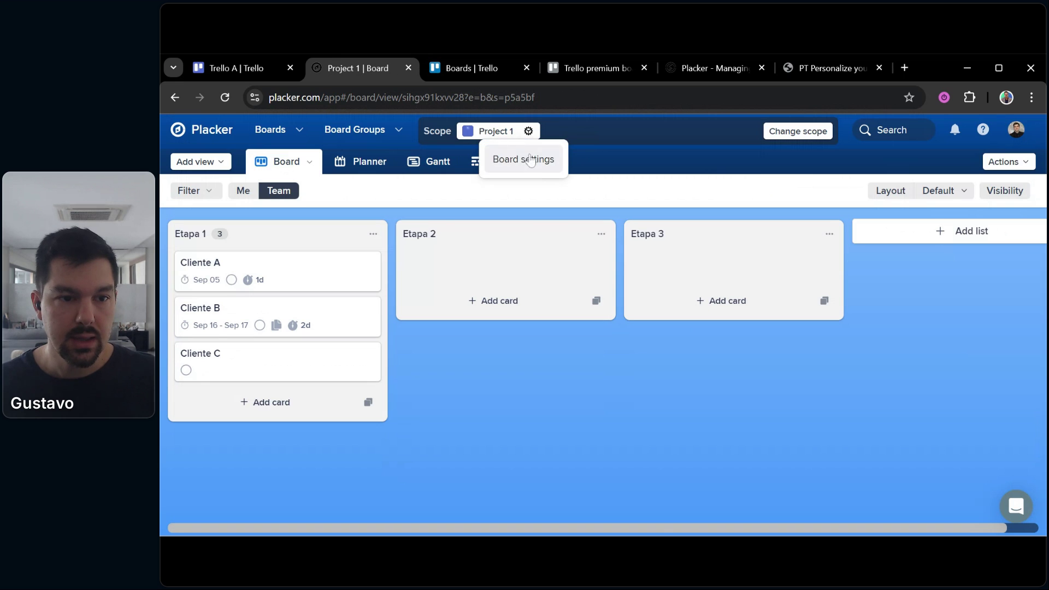
left_click(536, 165)
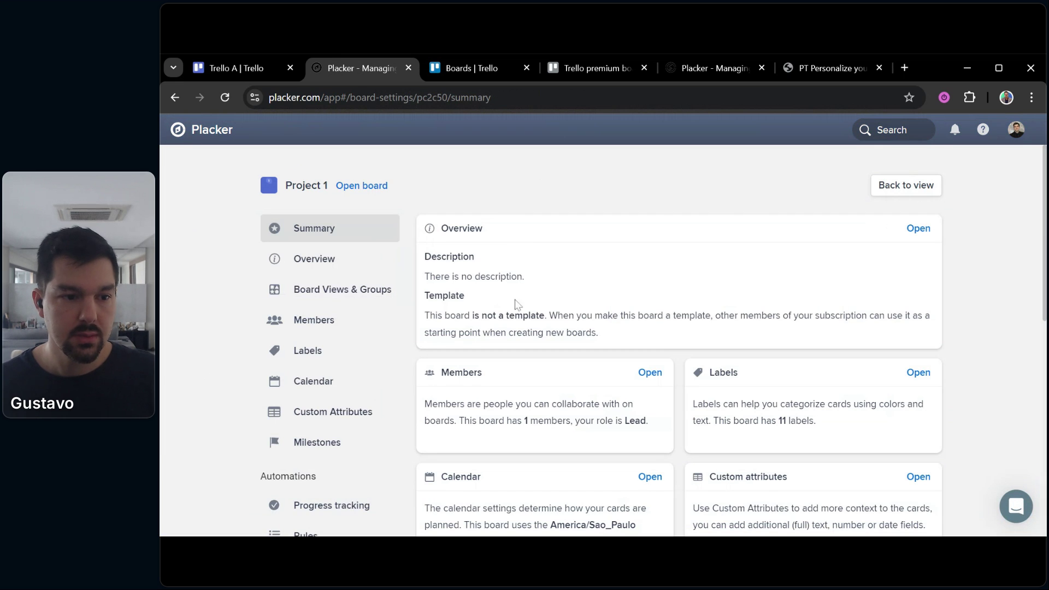
left_click(349, 411)
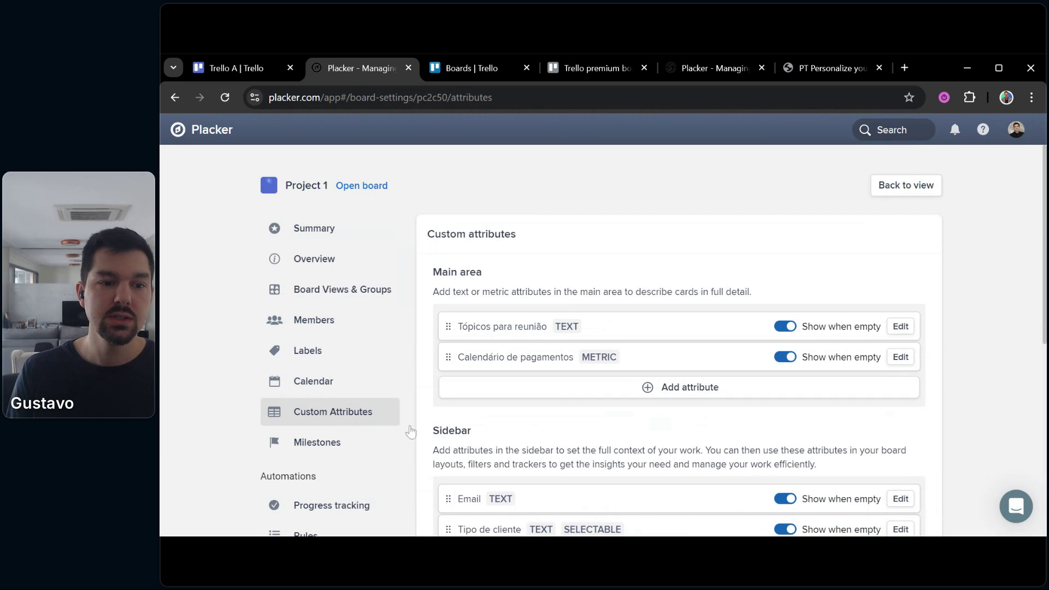
scroll(650, 419, "down", 1)
scroll(650, 420, "down", 4)
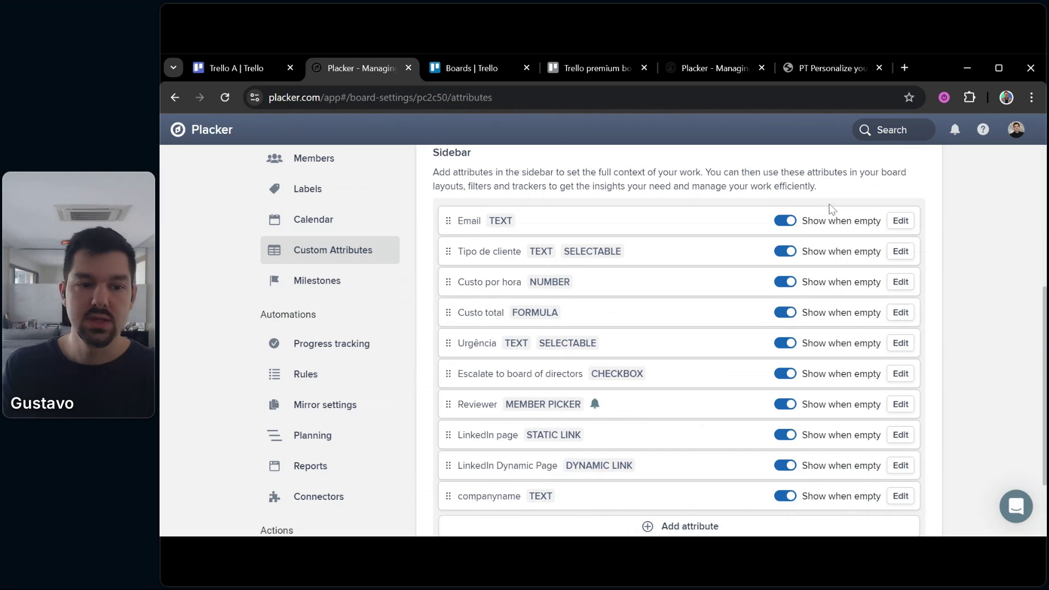
left_click(900, 312)
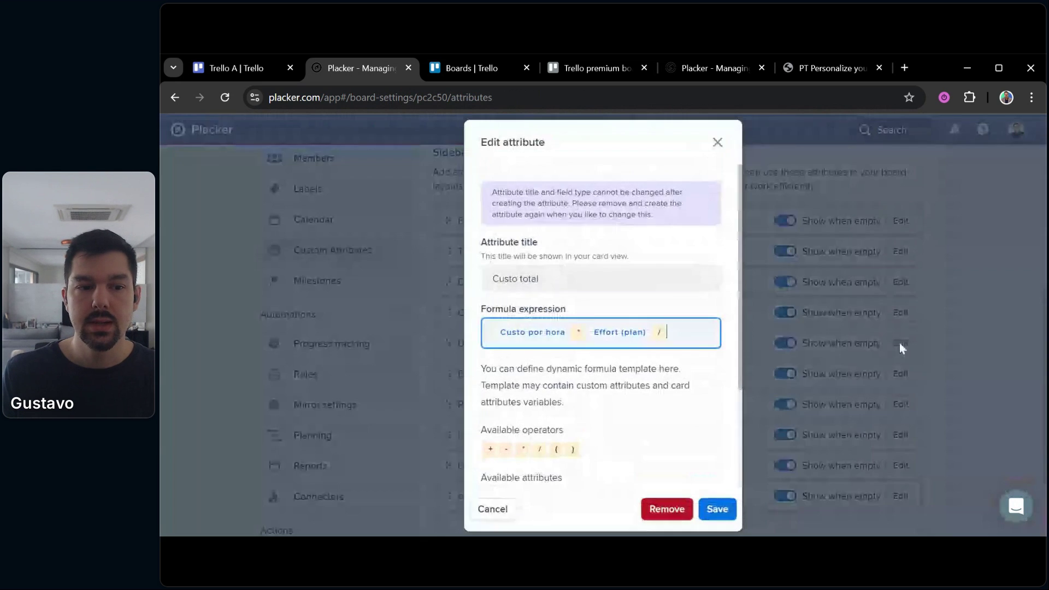
left_click(628, 385)
scroll(667, 393, "down", 3)
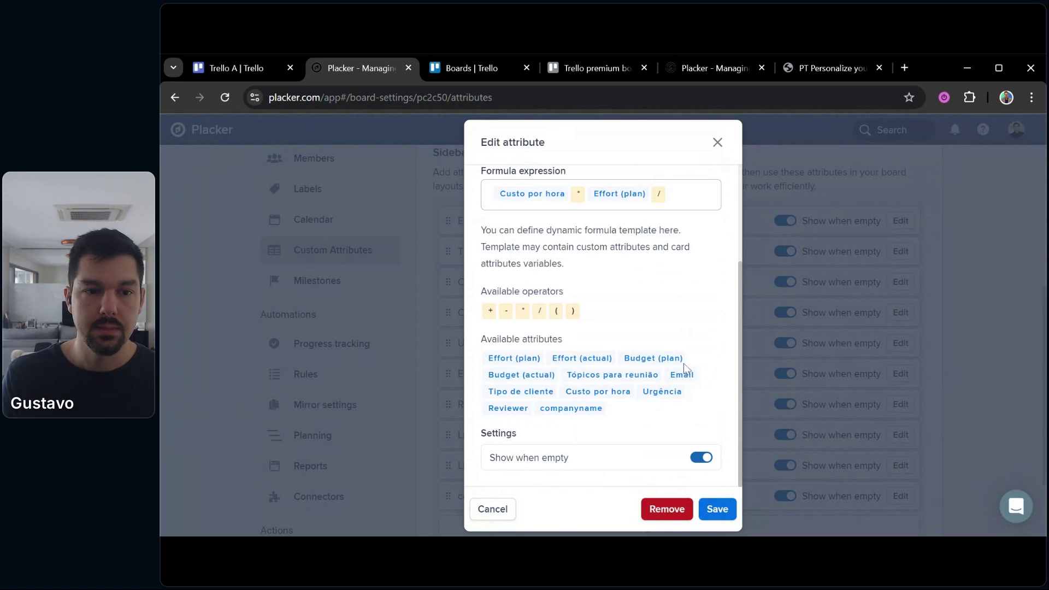
scroll(683, 369, "up", 1)
left_click(667, 263)
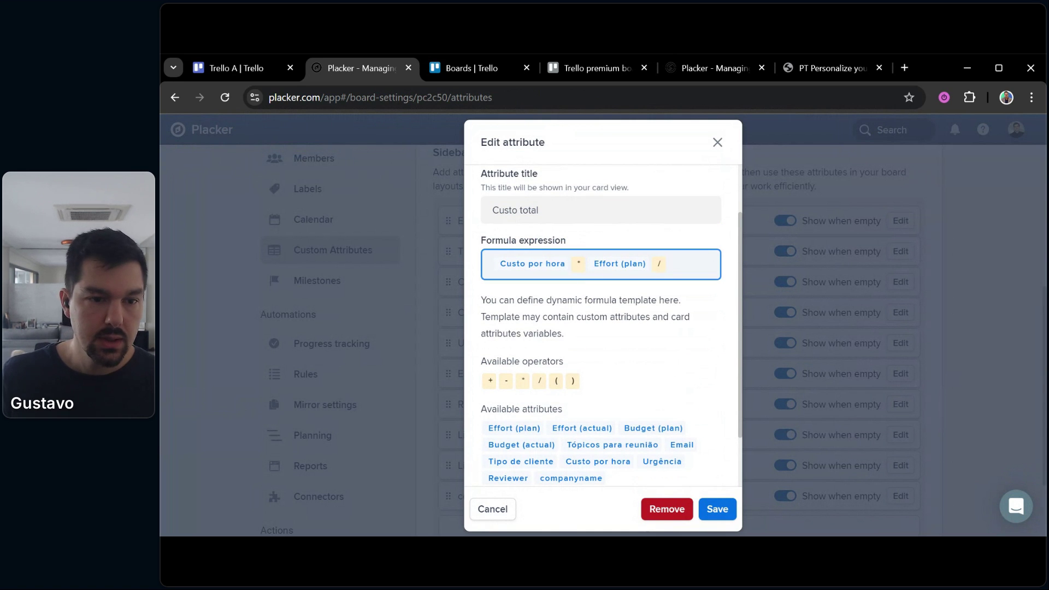
type("60")
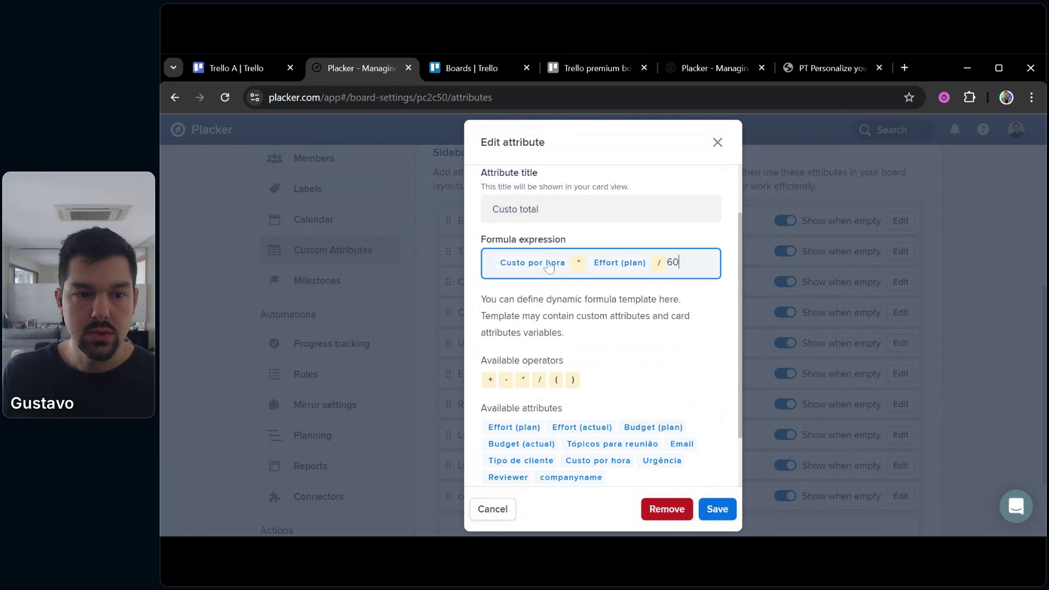
key("Tab")
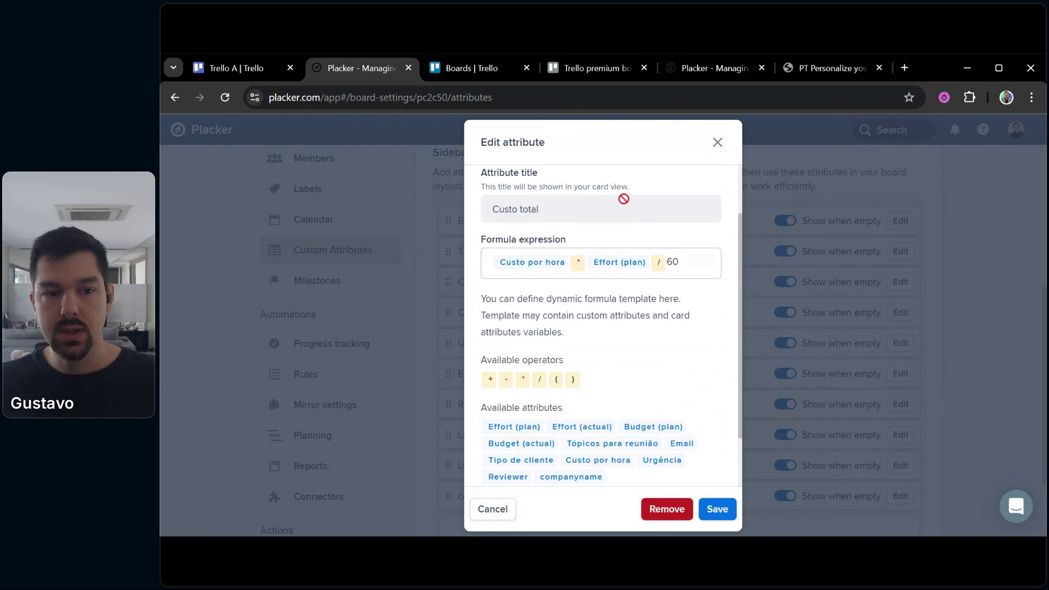
left_click(681, 256)
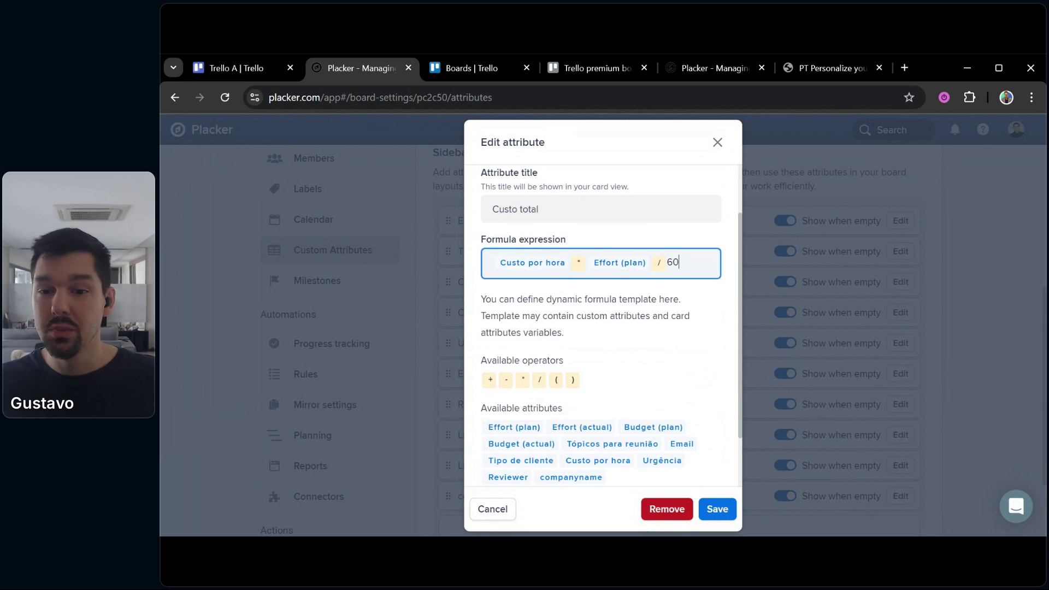
left_click(741, 359)
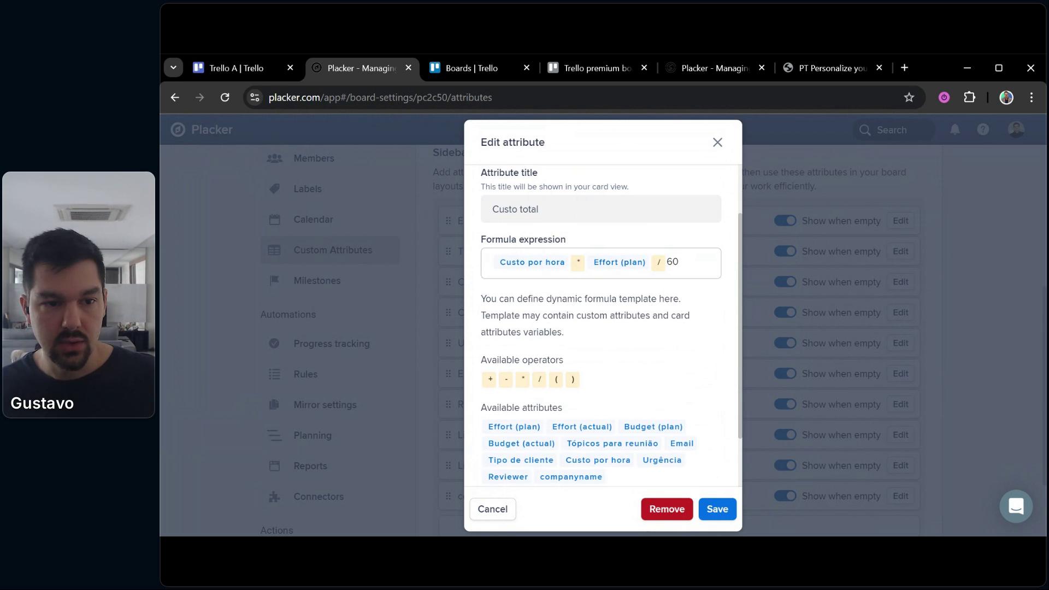
scroll(652, 333, "down", 2)
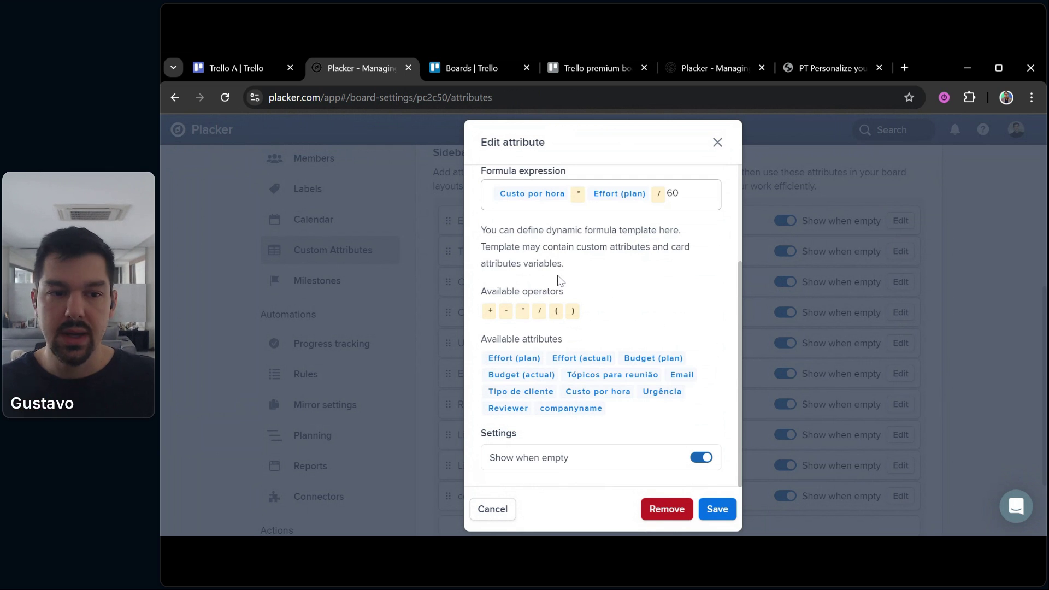
scroll(558, 280, "up", 2)
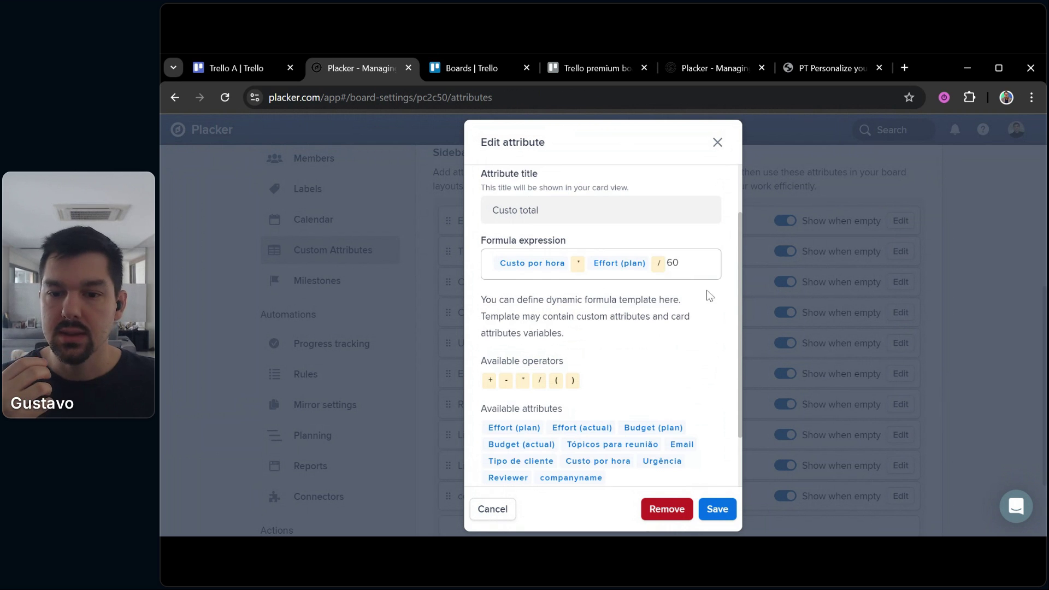
left_click(718, 142)
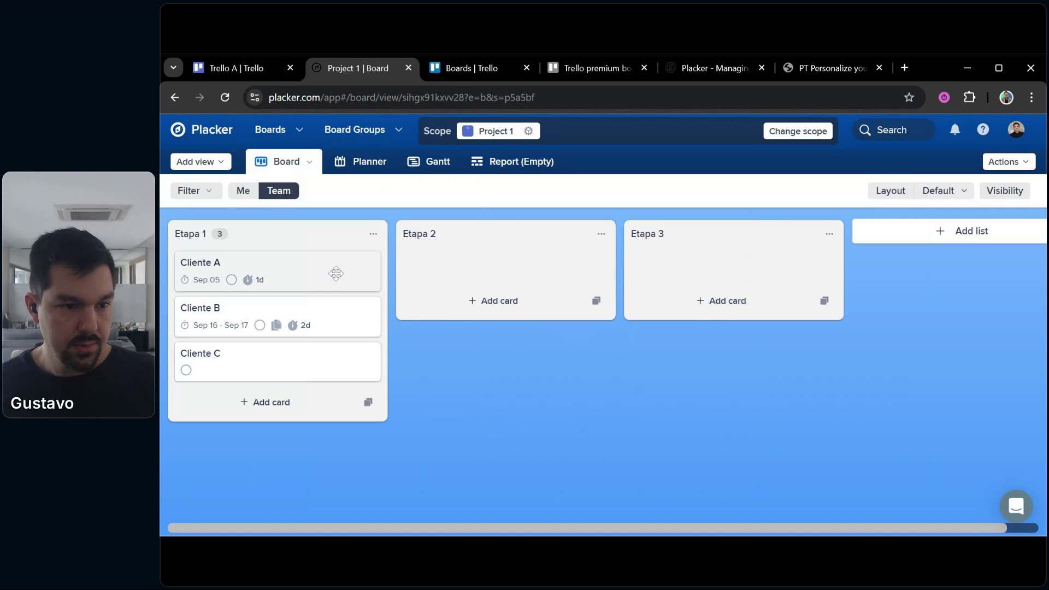
left_click(335, 272)
scroll(843, 413, "down", 5)
scroll(843, 413, "down", 4)
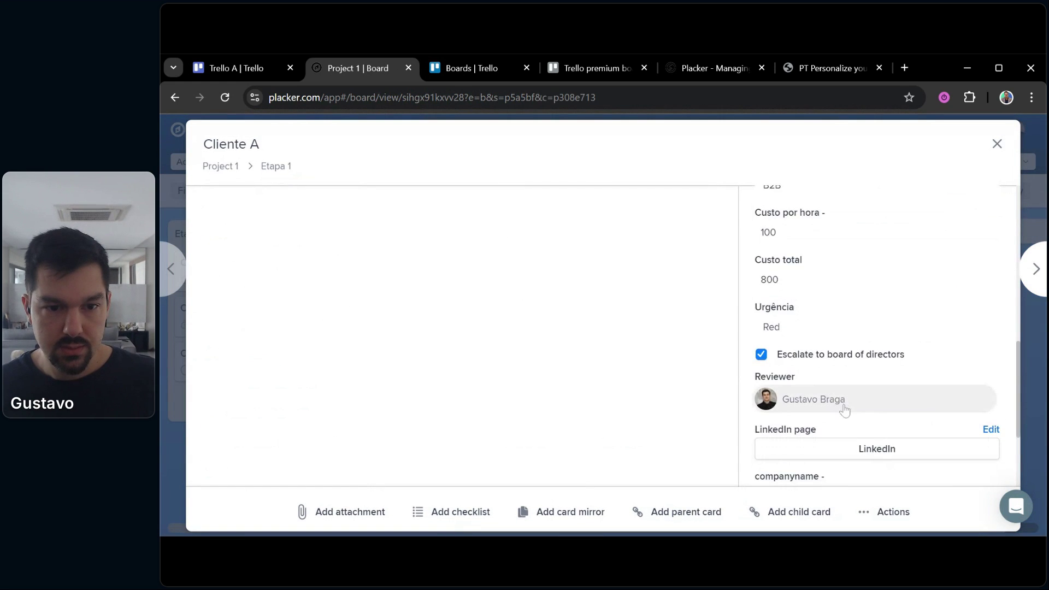
scroll(841, 409, "up", 1)
left_click(759, 306)
left_click(720, 324)
scroll(764, 355, "up", 5)
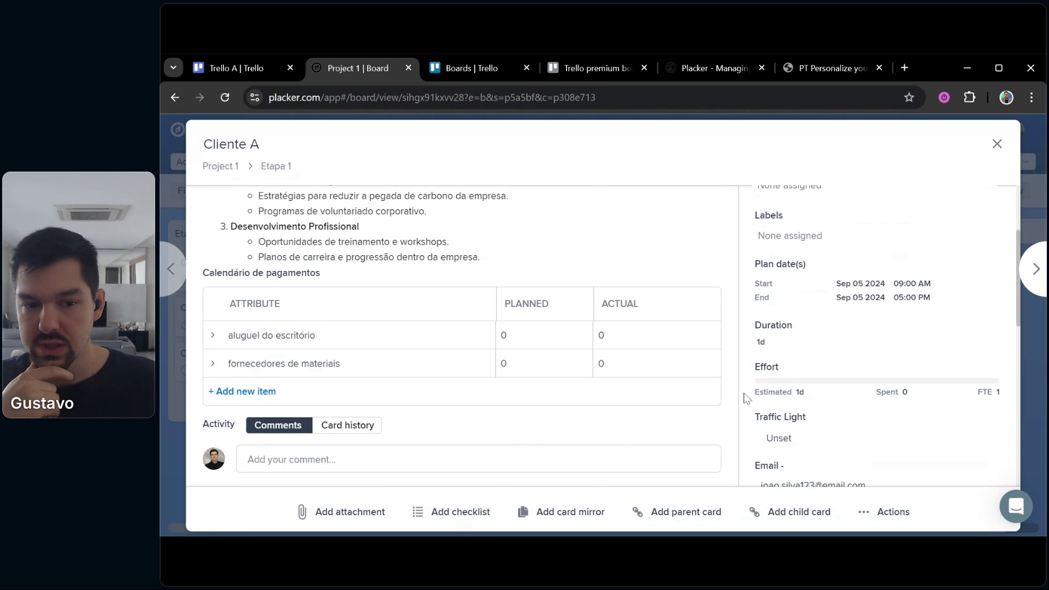
scroll(808, 359, "up", 3)
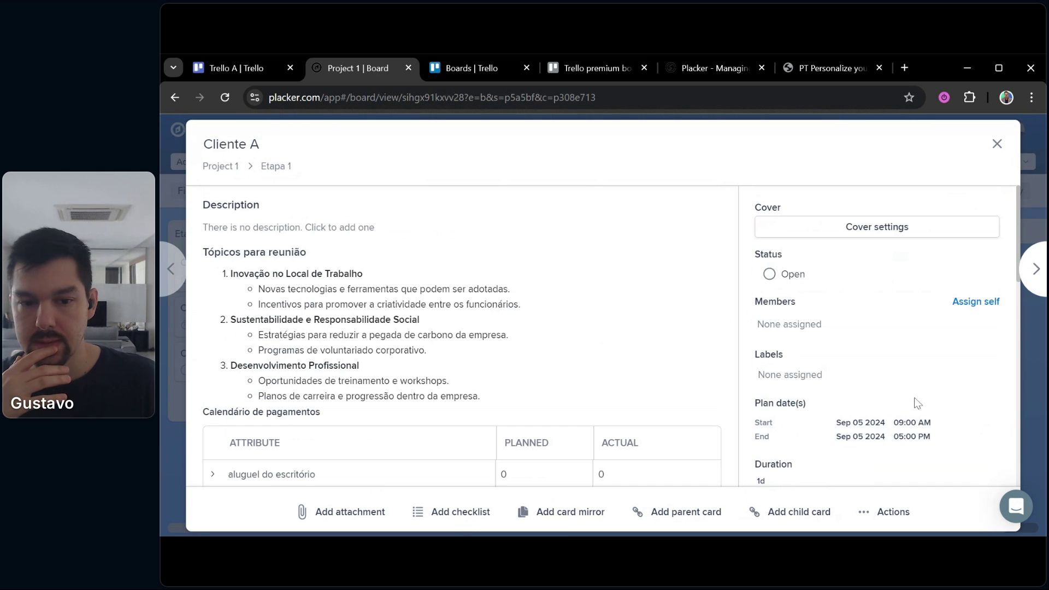
scroll(899, 404, "down", 15)
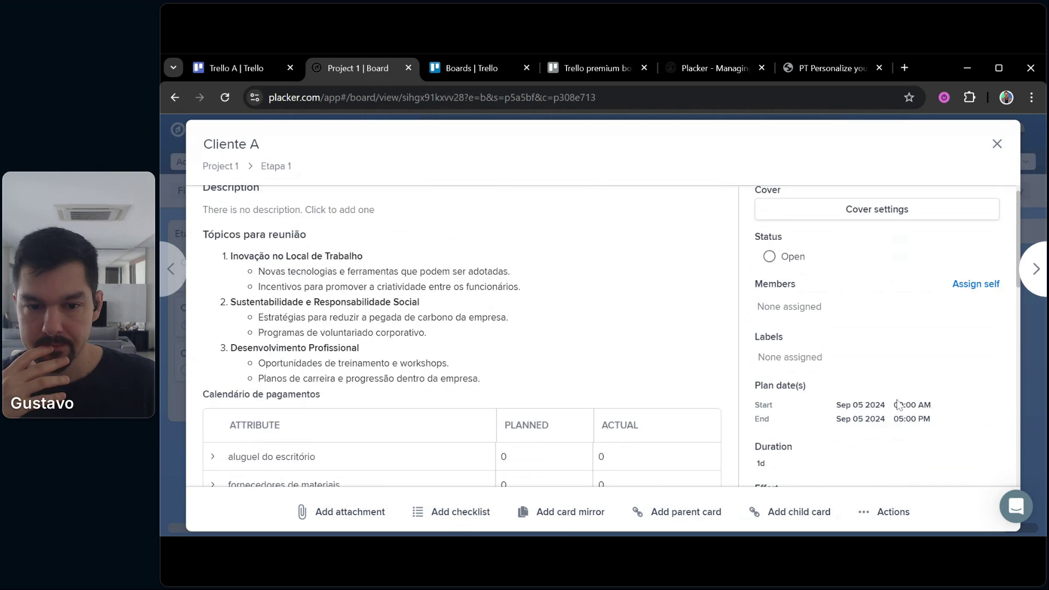
scroll(896, 404, "up", 3)
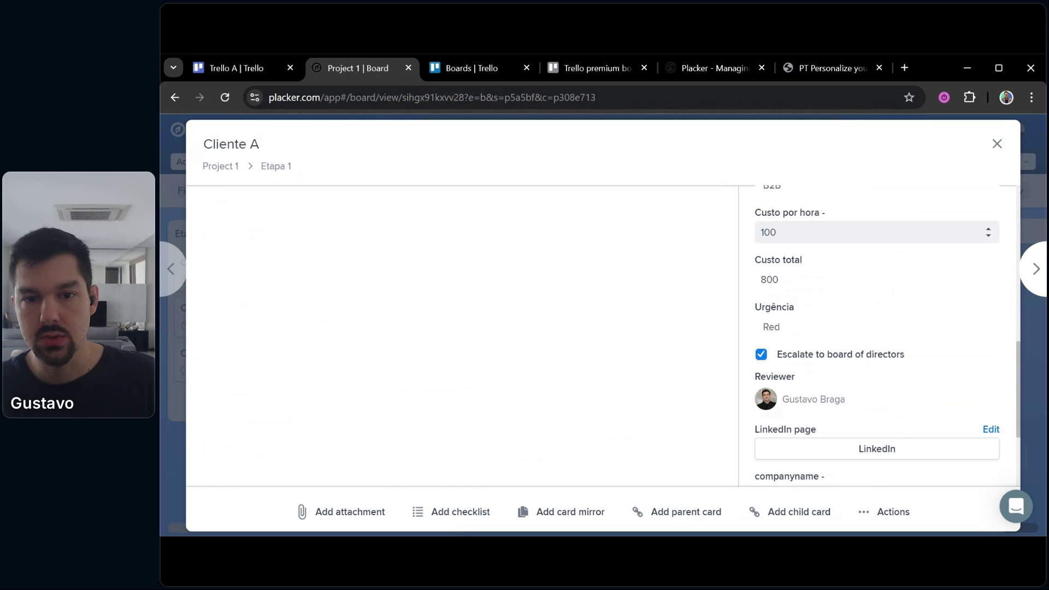
left_click(996, 144)
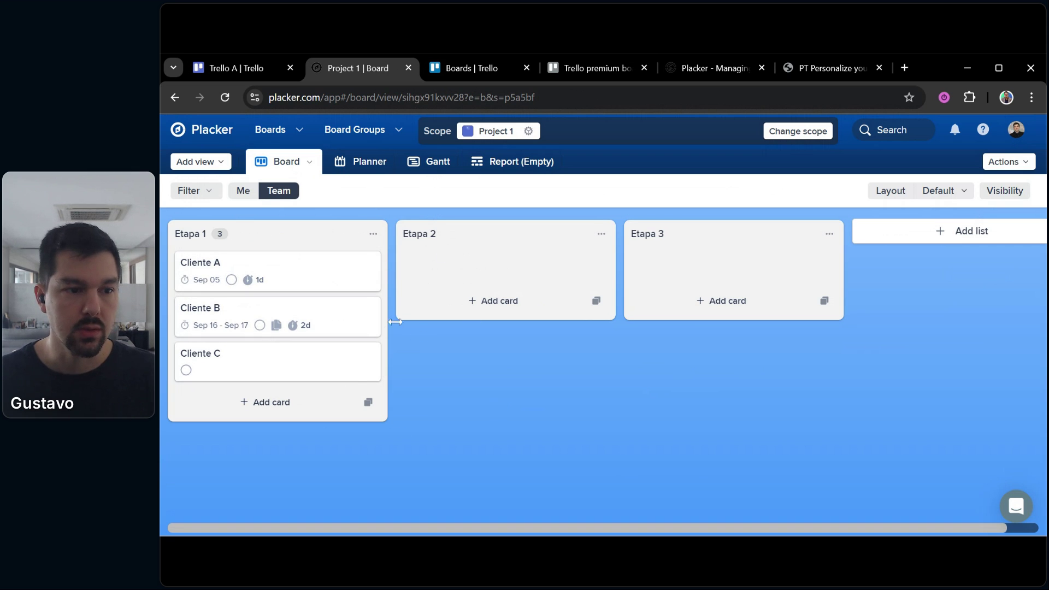
Step: Show Project 1 as a Gantt timeline and reschedule Cliente C to around Sep 20 with 2d duration
left_click(429, 172)
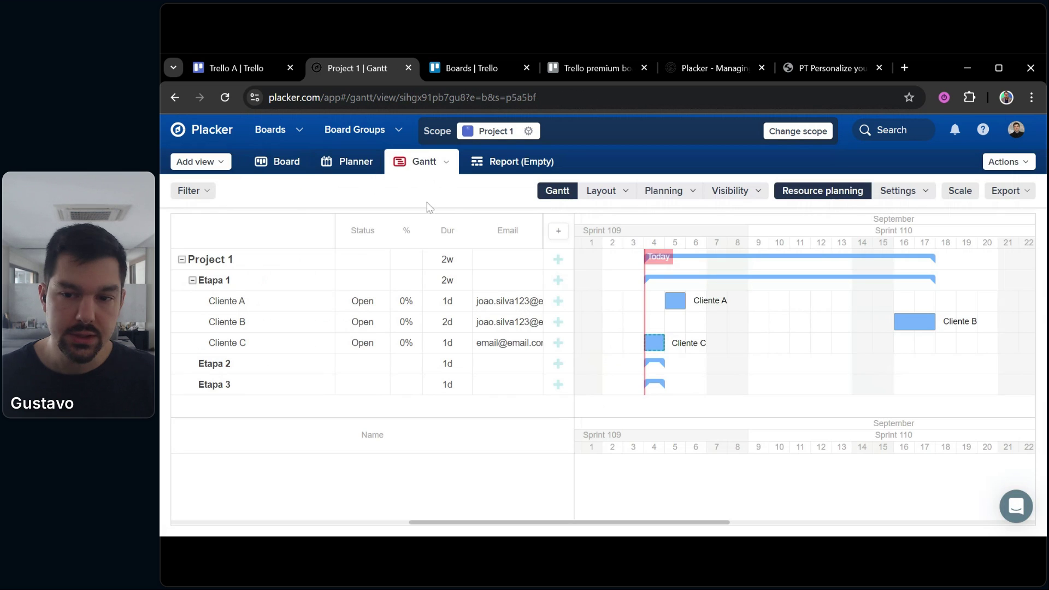
mouse_move(808, 363)
left_mouse_down()
mouse_move(761, 364)
mouse_move(826, 356)
mouse_move(820, 349)
left_mouse_up()
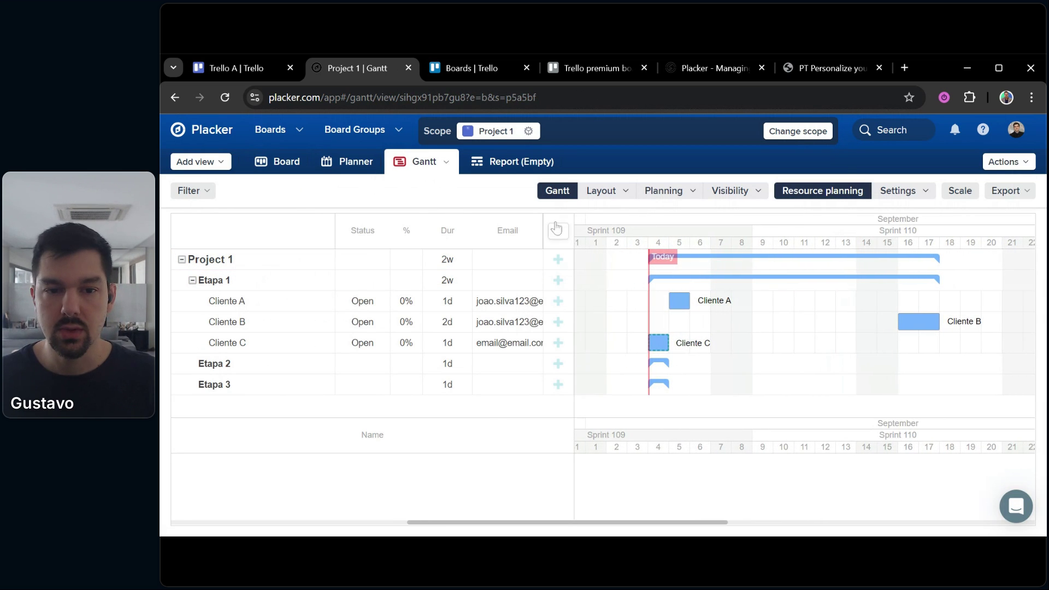
left_click_drag(651, 345, 950, 345)
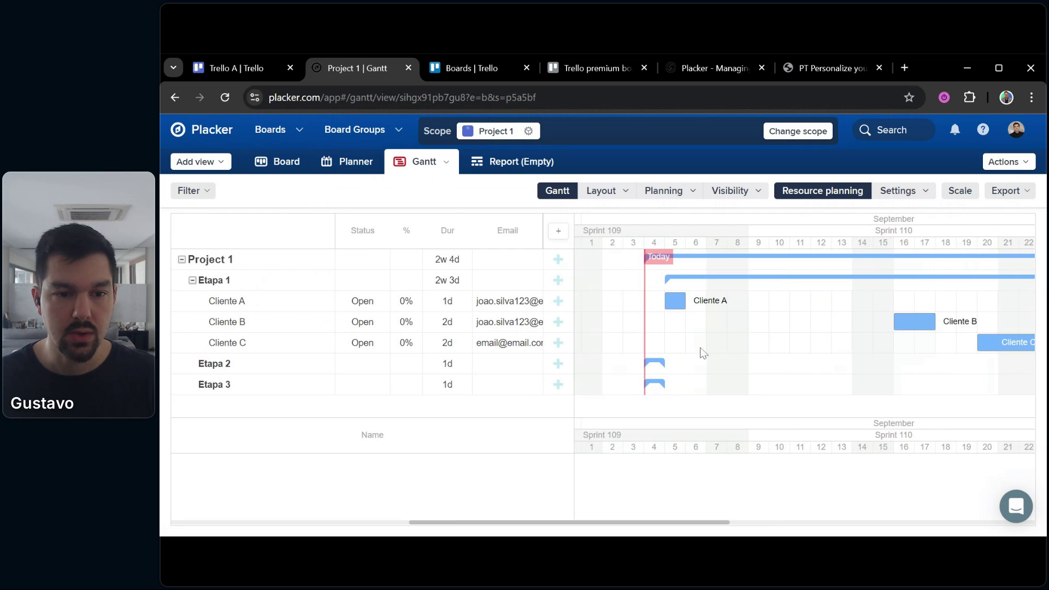
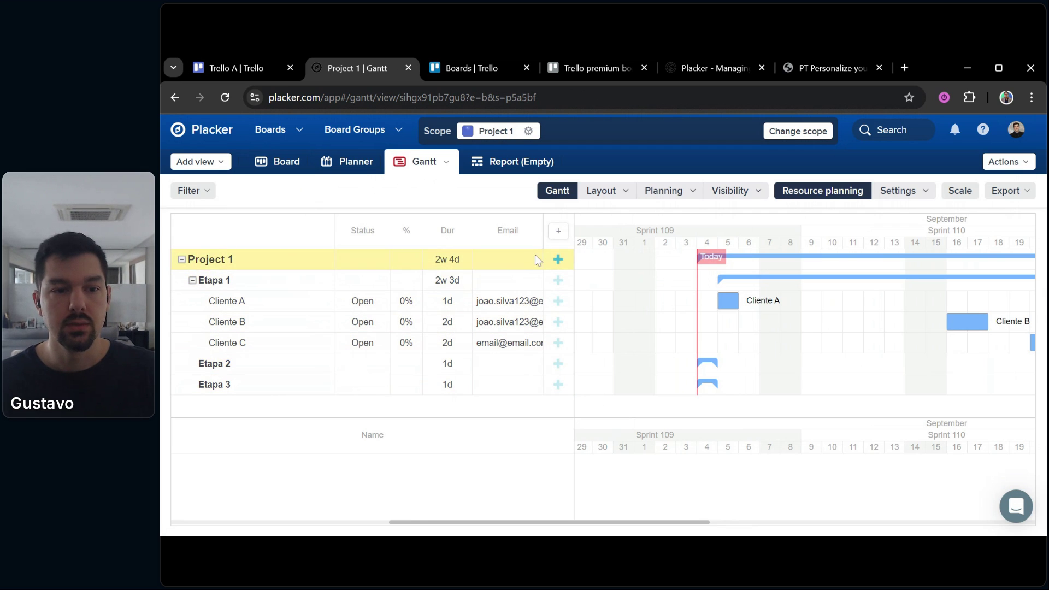
Step: Swap the Gantt table's Email column for Custo total, showing 800 and 1600
left_click(557, 234)
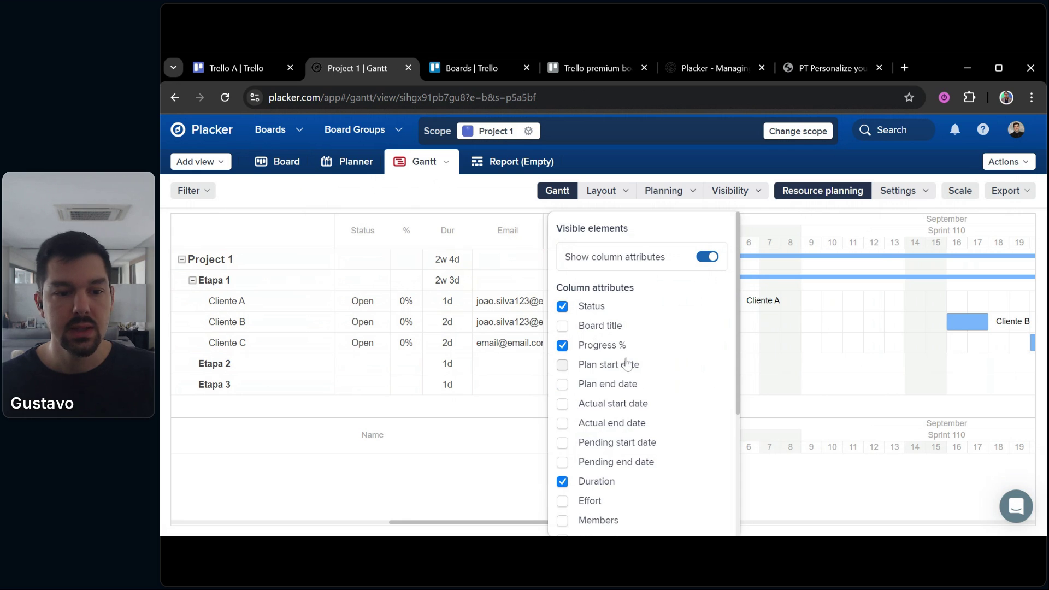
scroll(627, 363, "down", 4)
scroll(627, 358, "up", 4)
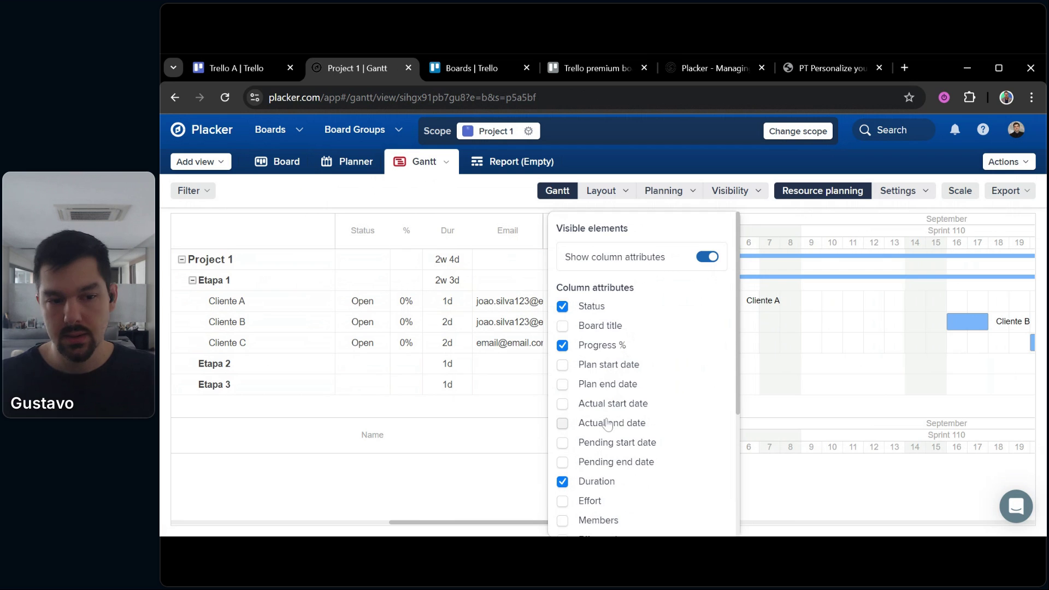
scroll(608, 424, "down", 3)
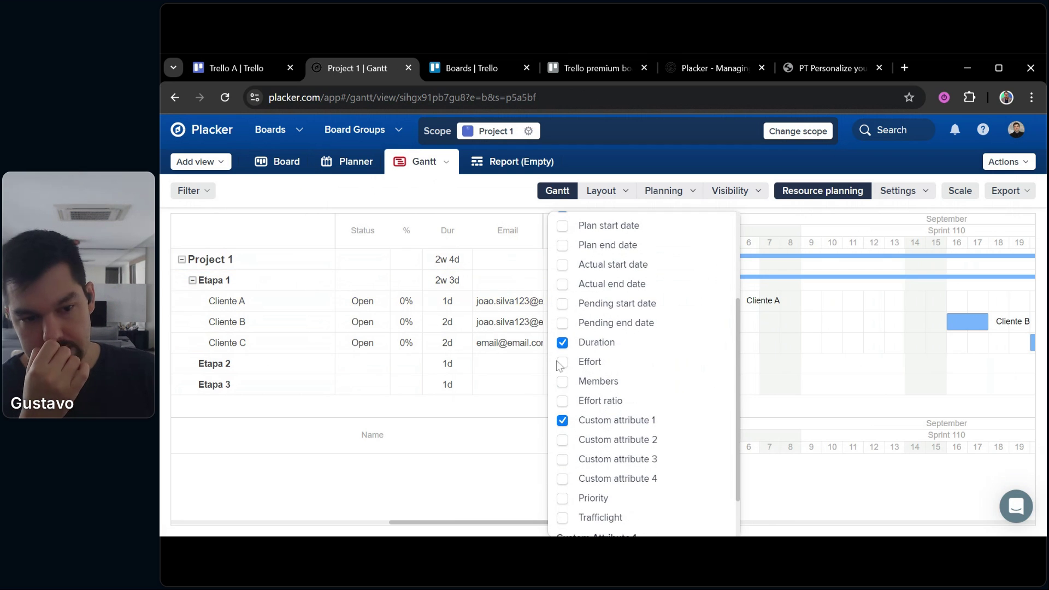
scroll(564, 361, "down", 1)
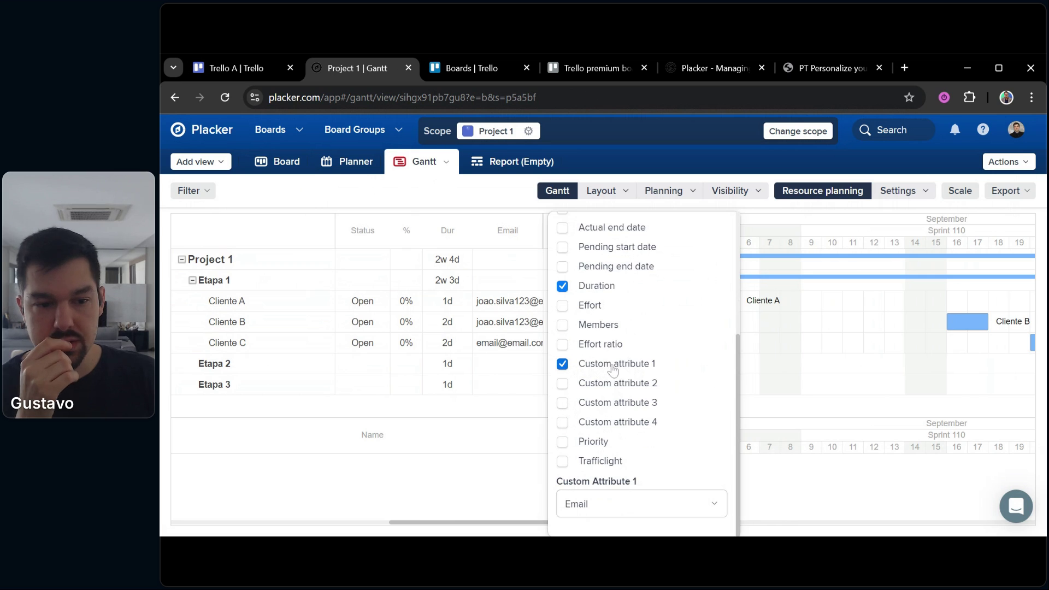
left_click(628, 505)
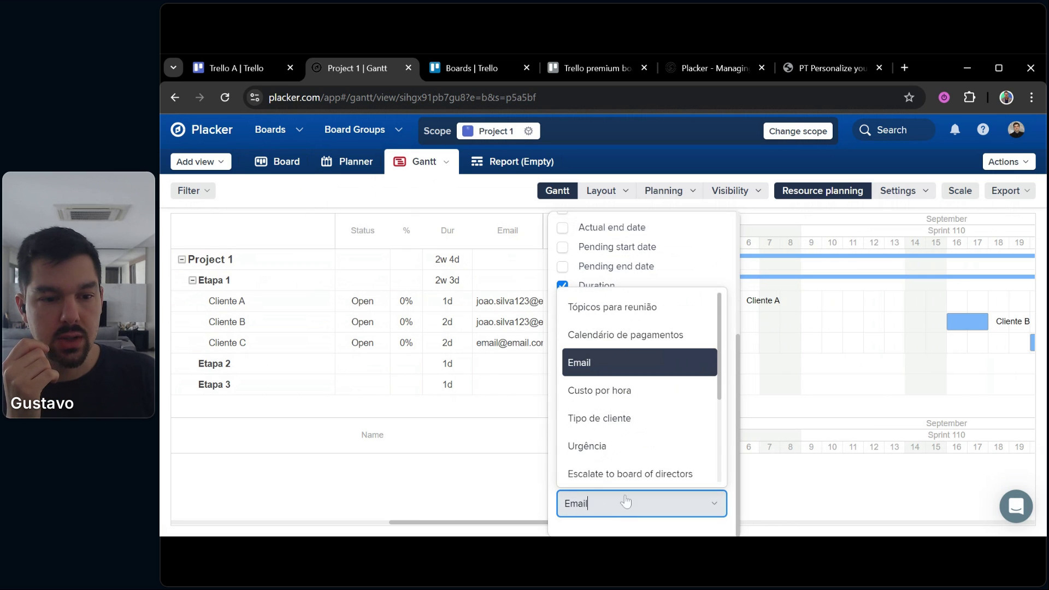
scroll(663, 428, "down", 5)
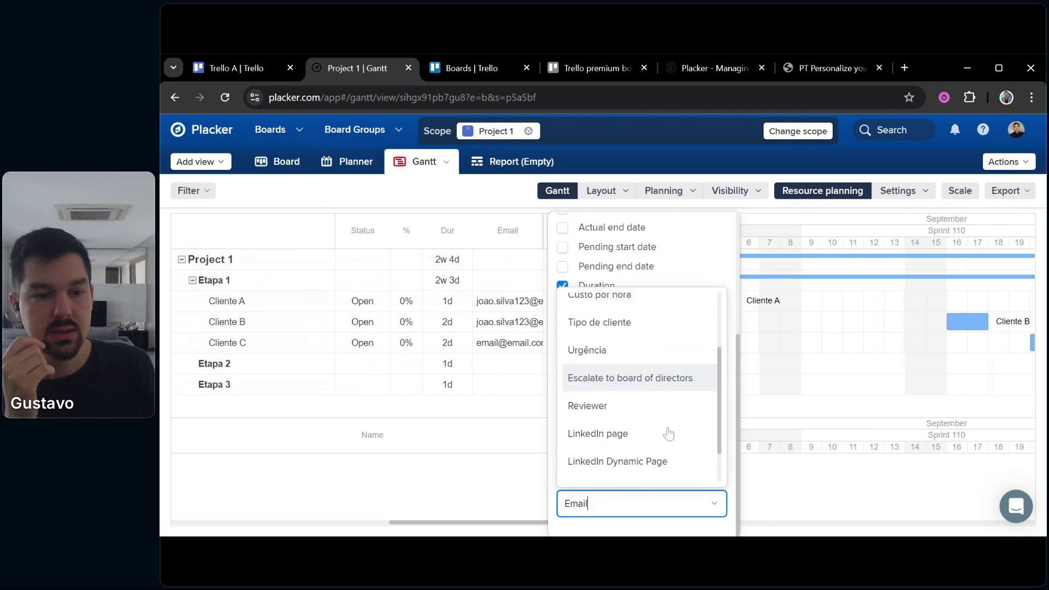
left_click(639, 472)
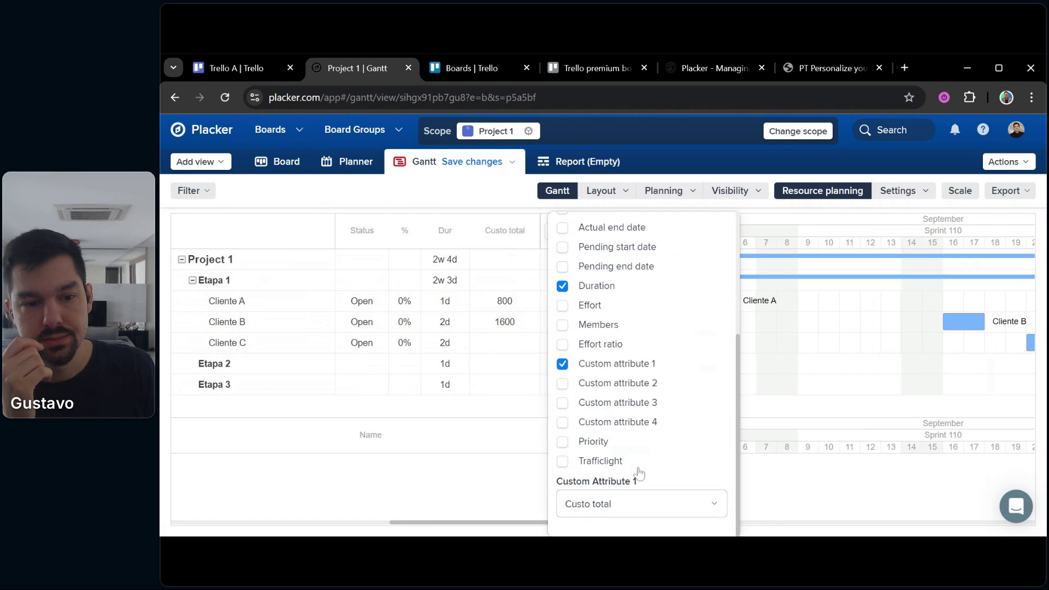
left_click(493, 434)
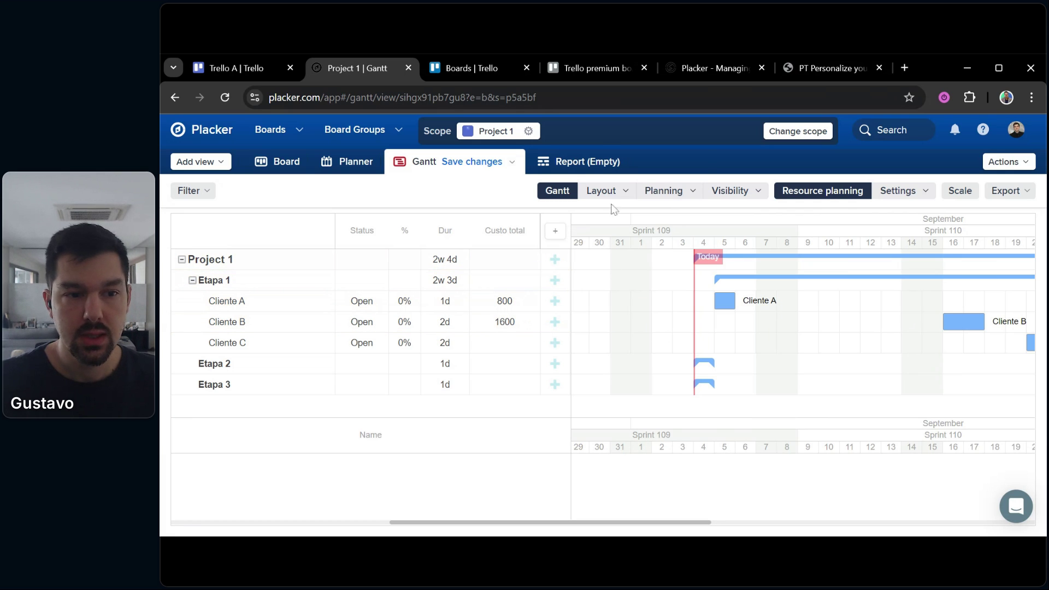
Step: Open Project 1's report and review its card table, 5d Effort, 2400 Custo total and weekly chart
left_click(570, 162)
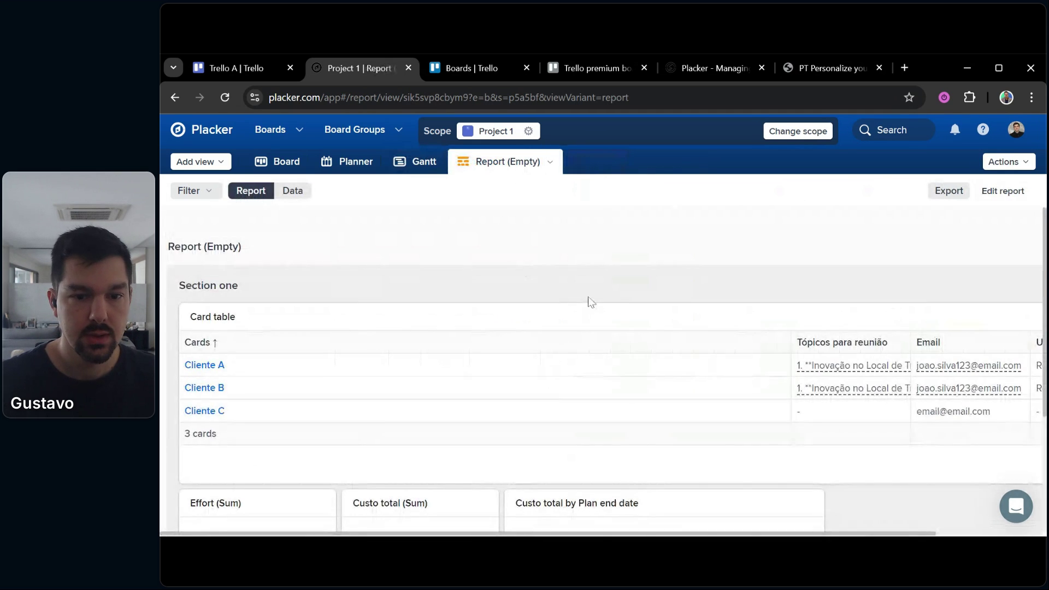
scroll(590, 303, "down", 3)
scroll(599, 303, "up", 3)
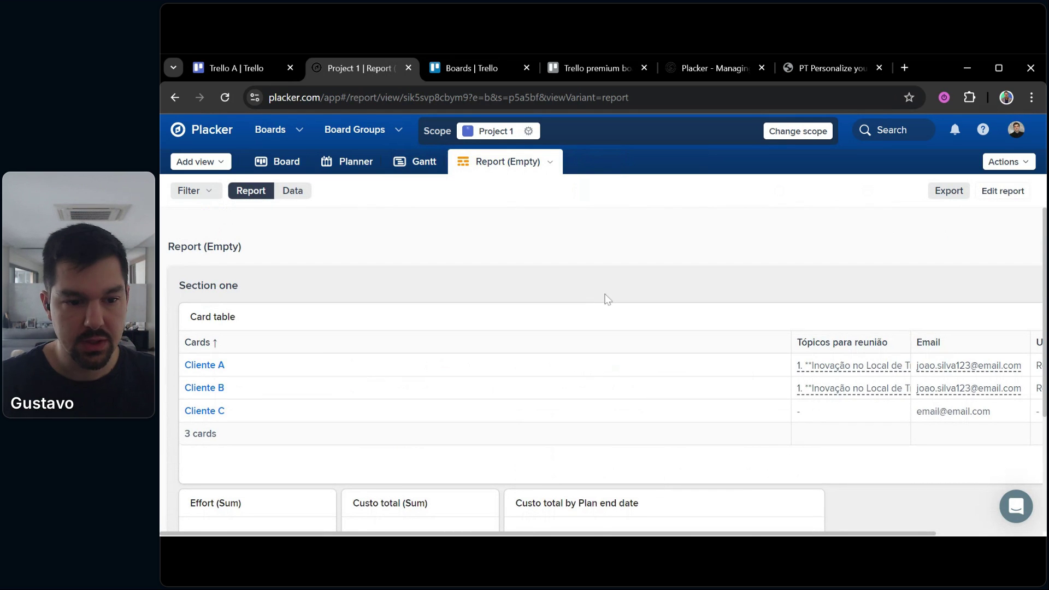
scroll(606, 297, "down", 3)
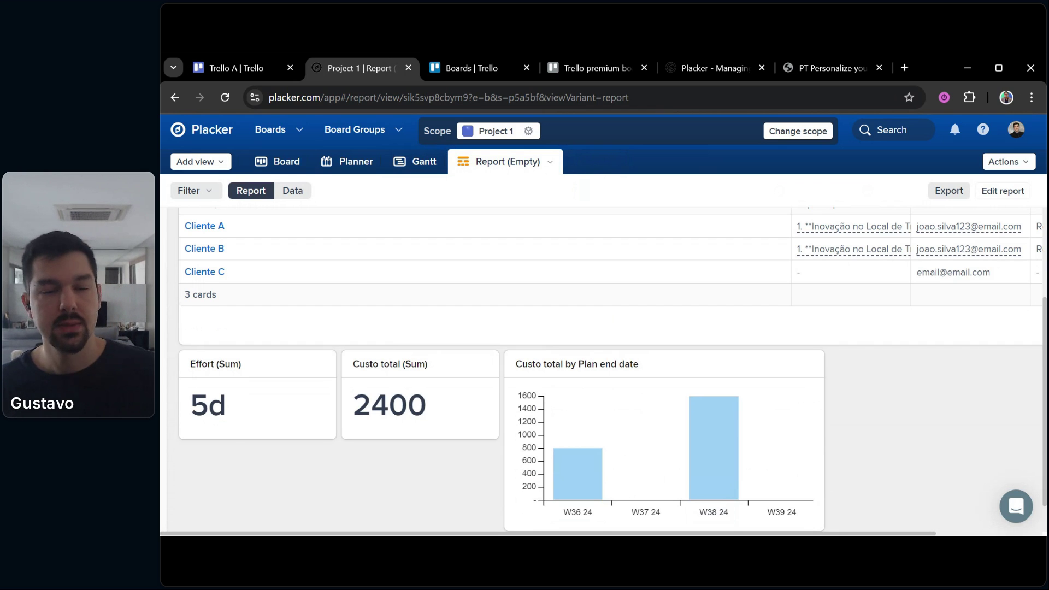
scroll(654, 335, "up", 3)
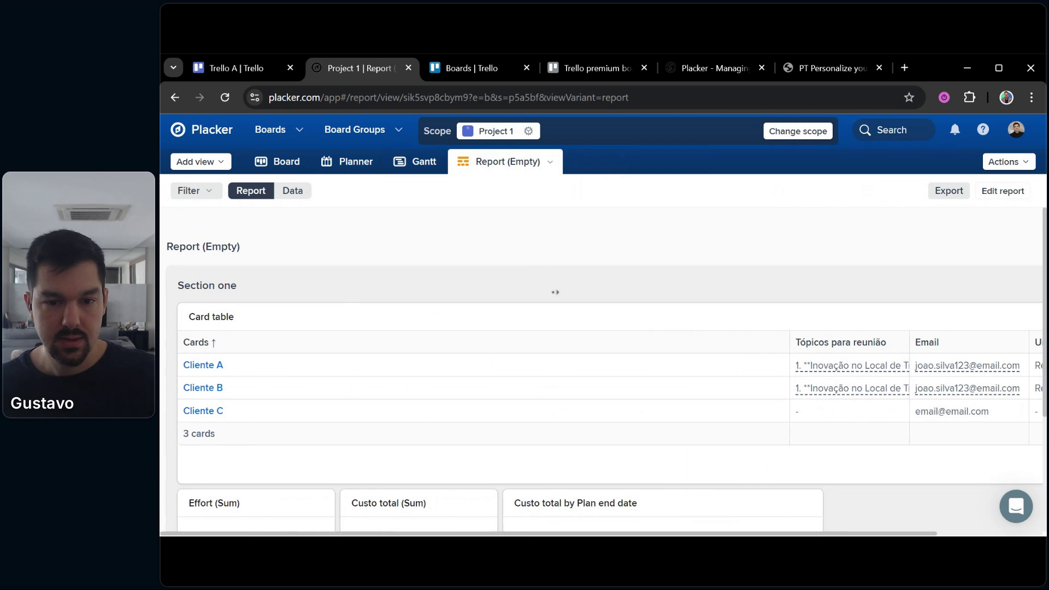
scroll(525, 293, "right", 3)
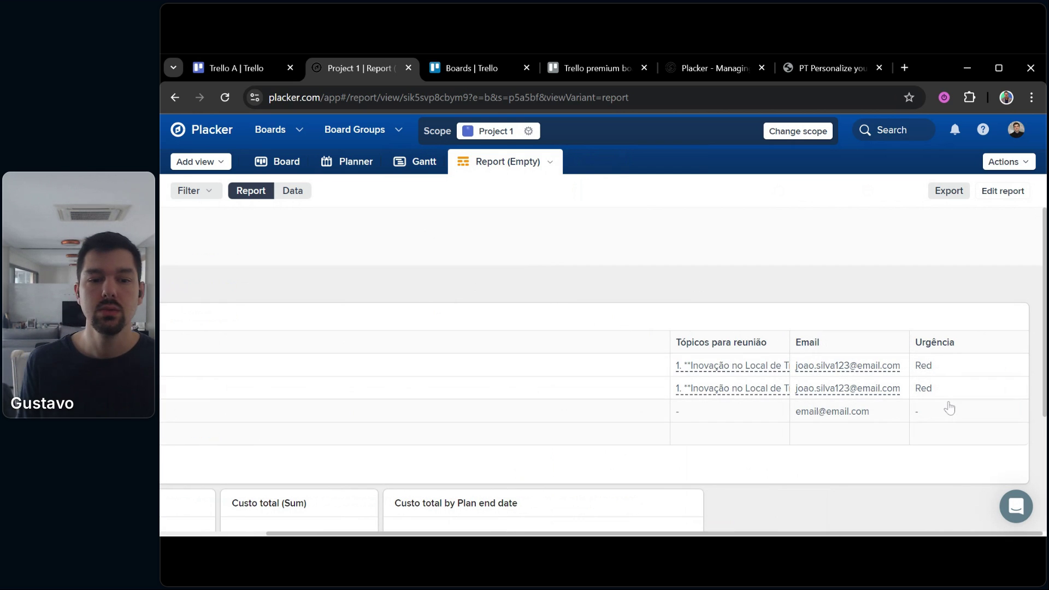
scroll(774, 302, "left", 3)
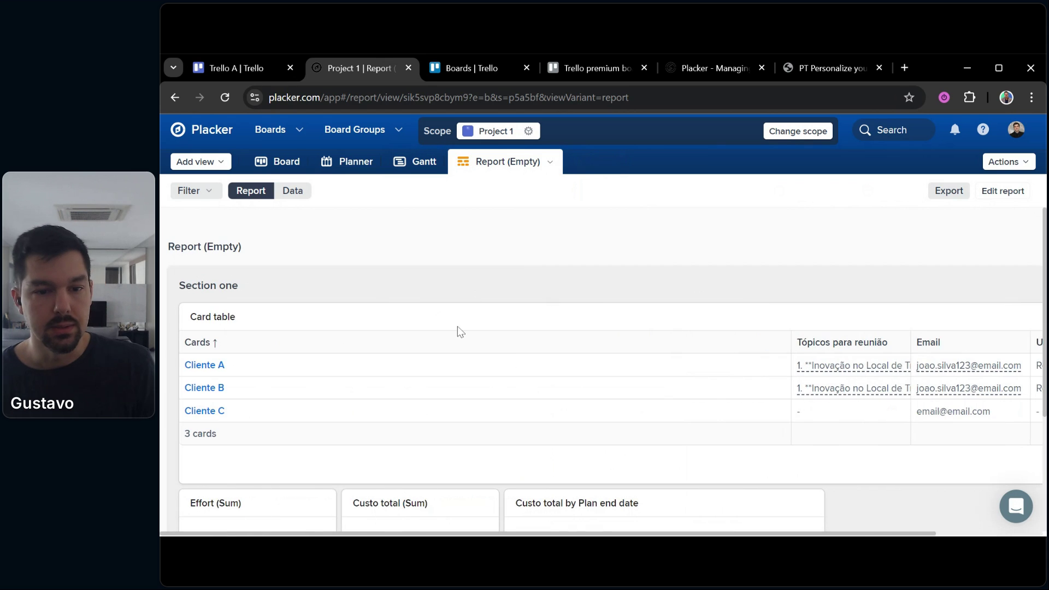
Step: Set the report's Card table text columns to Flexible columns and save the view
left_click(1002, 190)
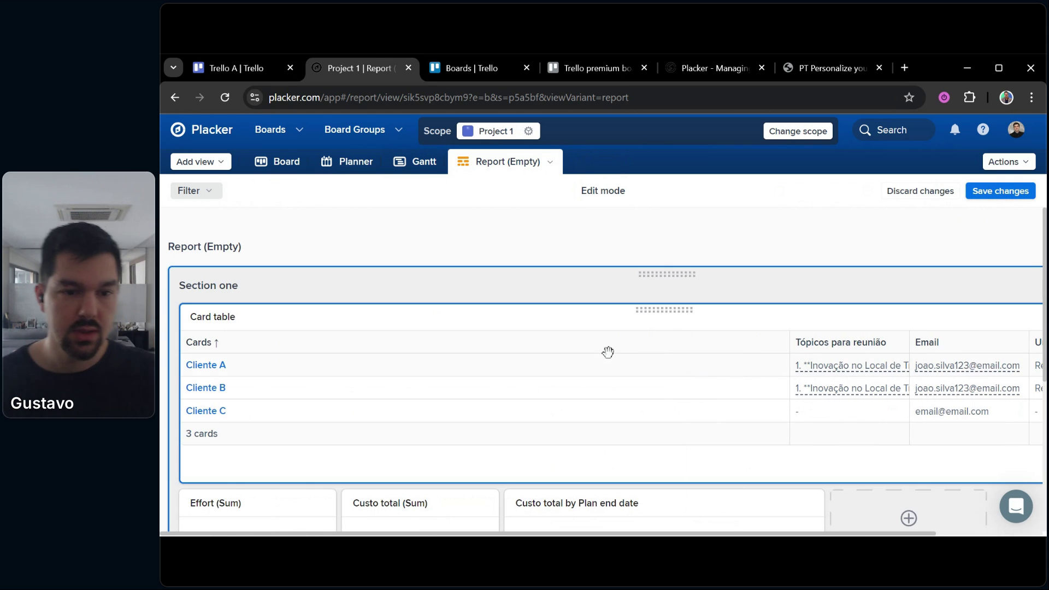
left_click(616, 324)
scroll(967, 370, "down", 3)
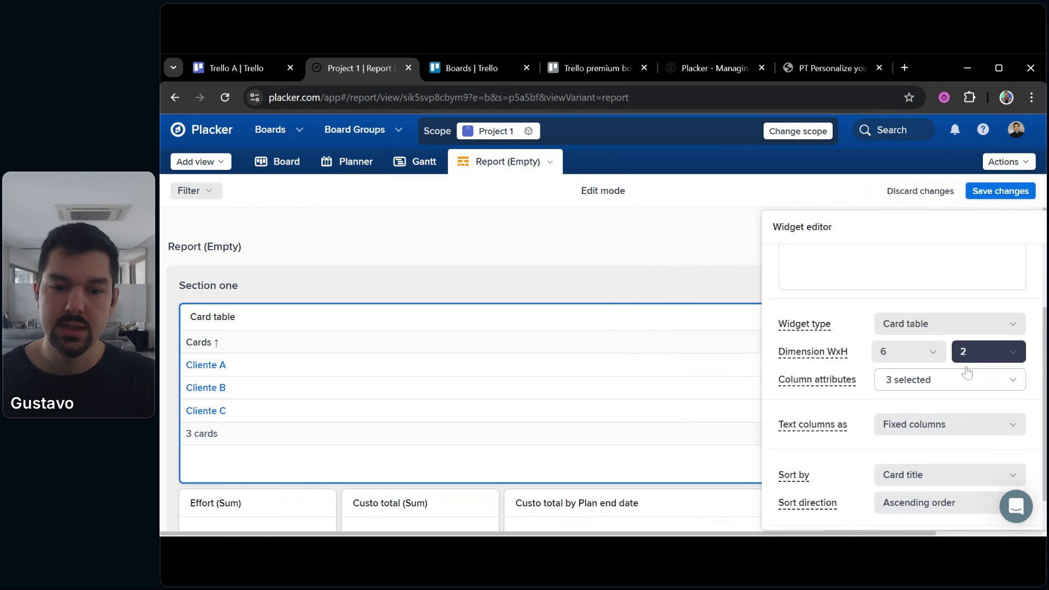
left_click(920, 384)
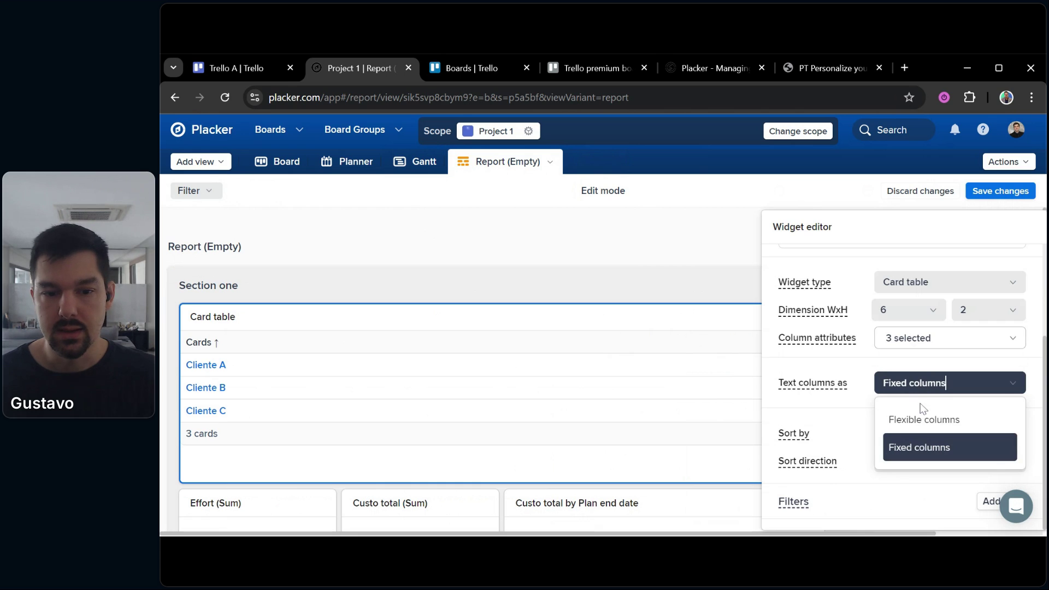
left_click(898, 419)
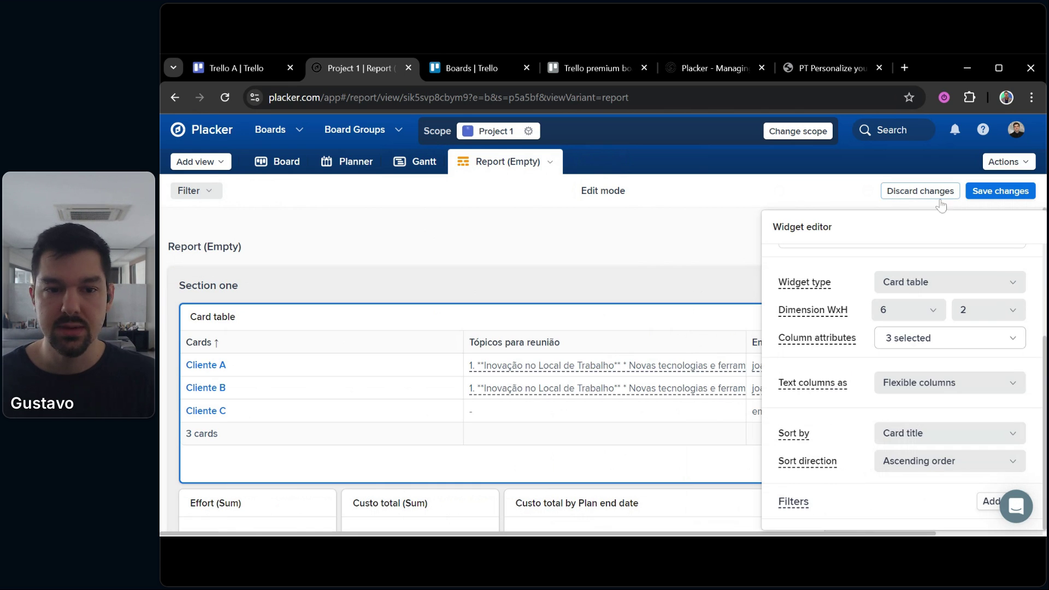
left_click(698, 224)
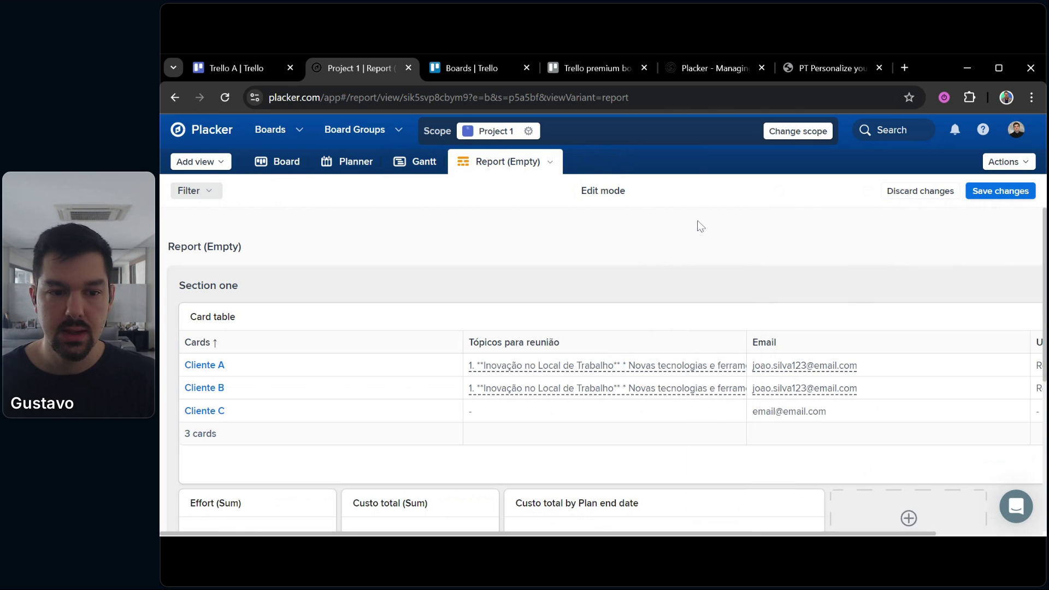
left_click(994, 196)
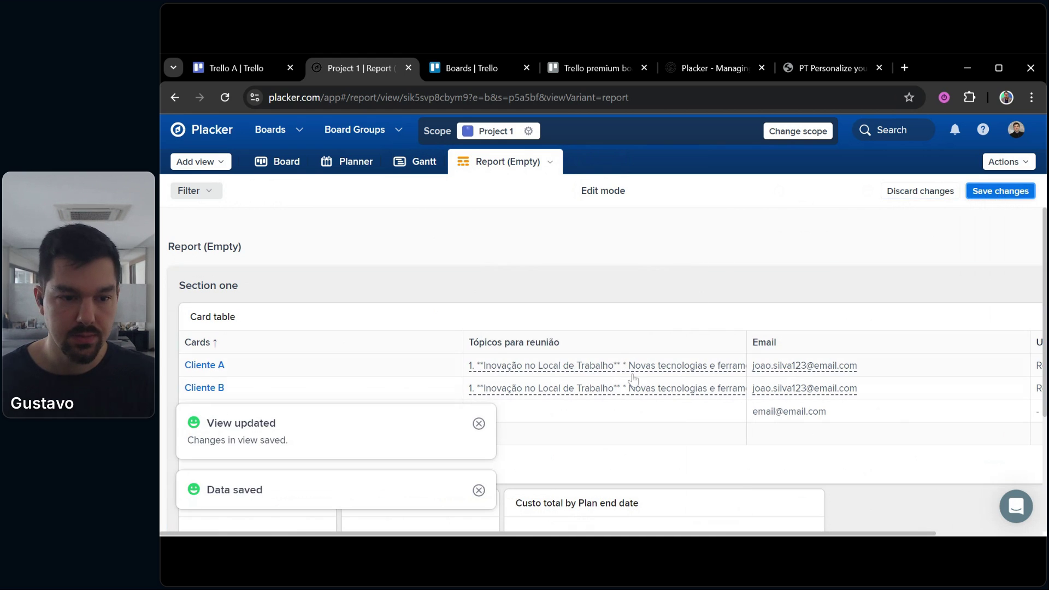
left_click(478, 423)
Step: Dismiss the Data saved notice and check Cliente A's details from the card table
left_click(479, 490)
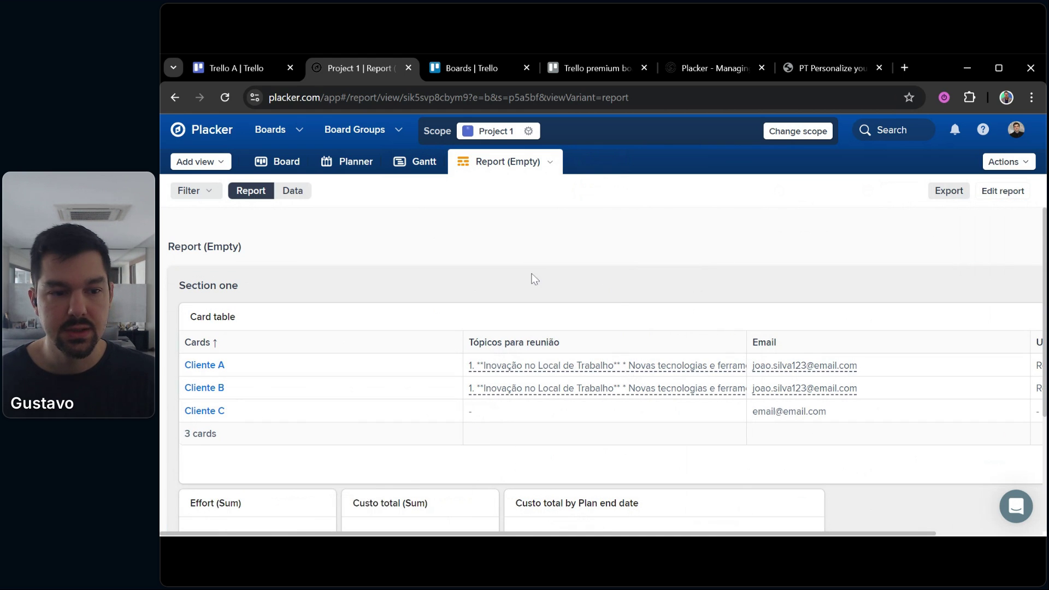
scroll(534, 280, "down", 2)
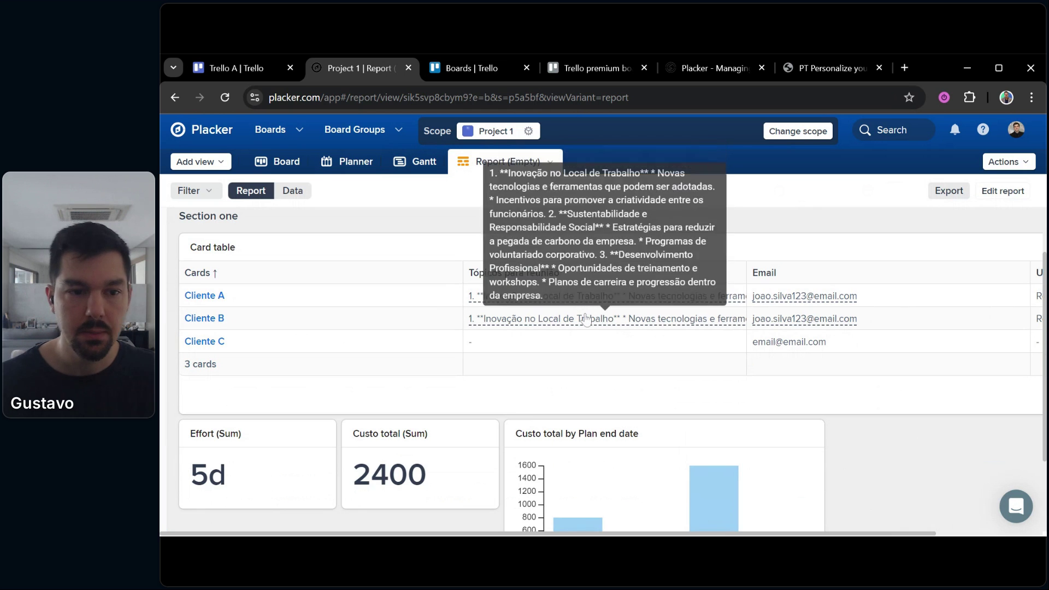
left_click(247, 301)
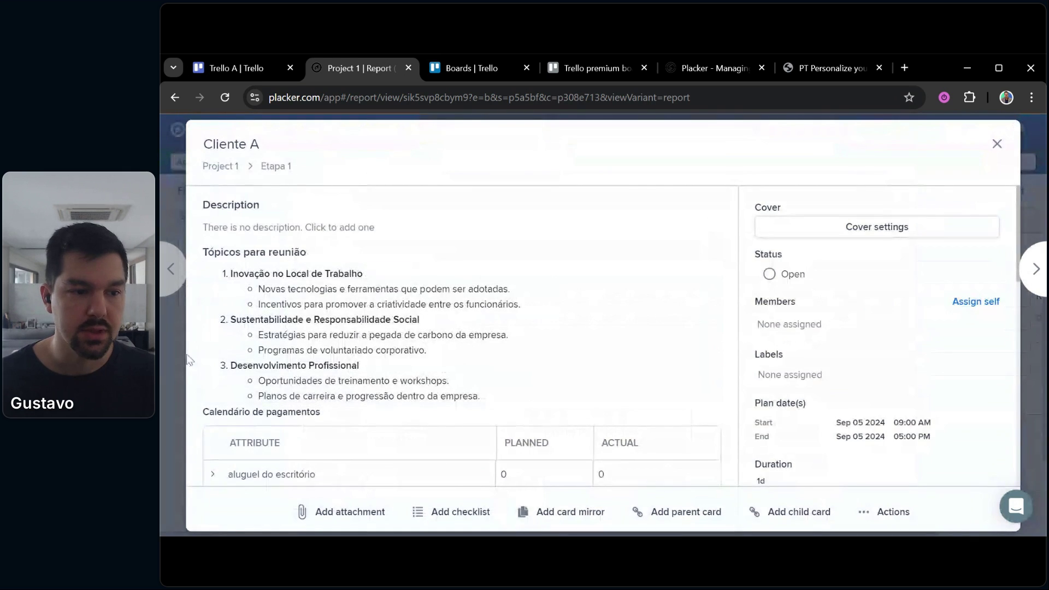
left_click(185, 358)
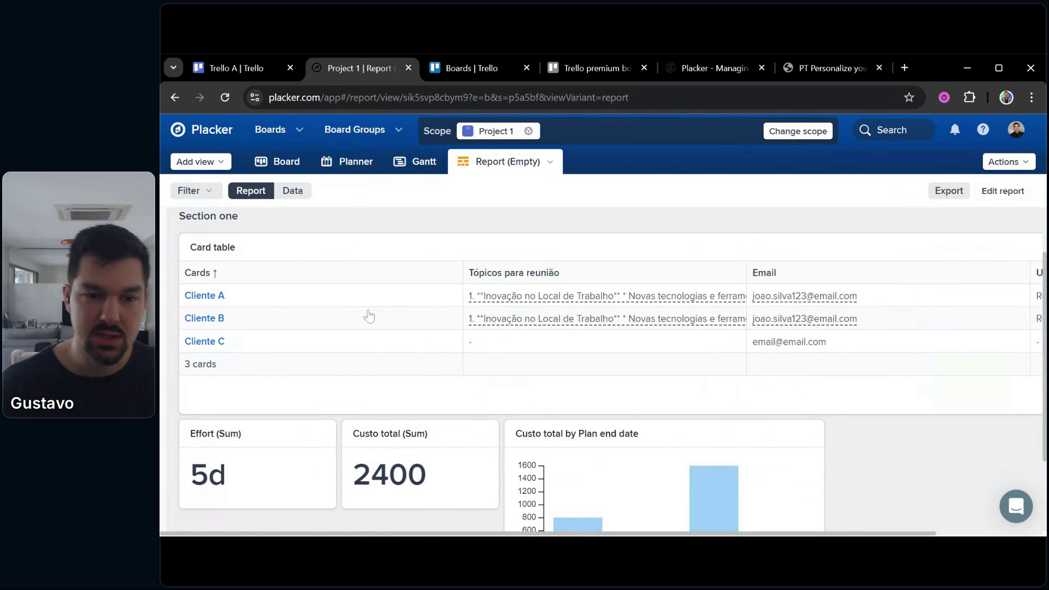
scroll(749, 235, "right", 3)
scroll(621, 260, "left", 3)
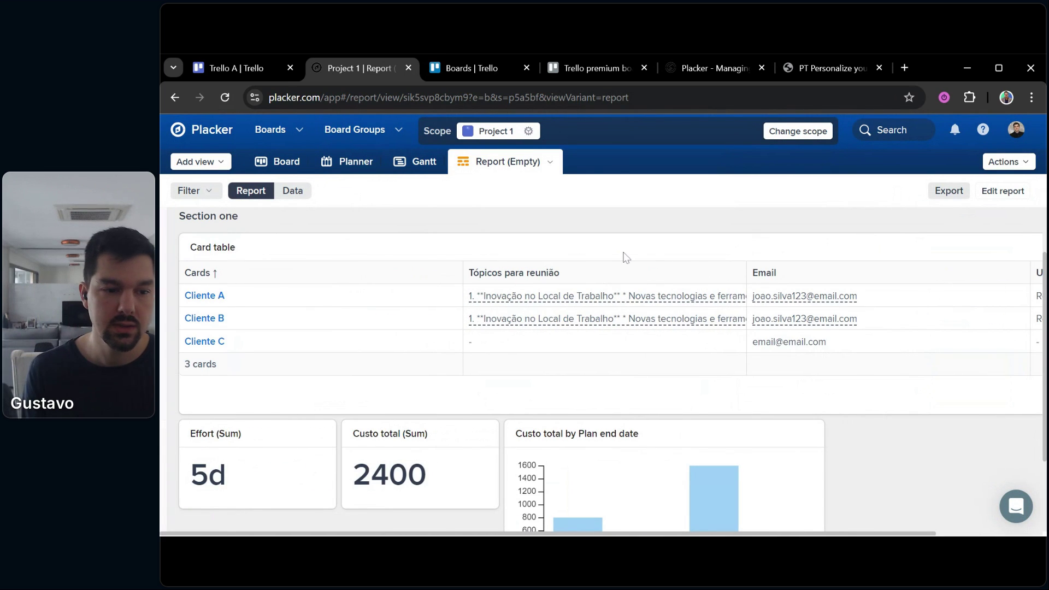
scroll(626, 257, "down", 2)
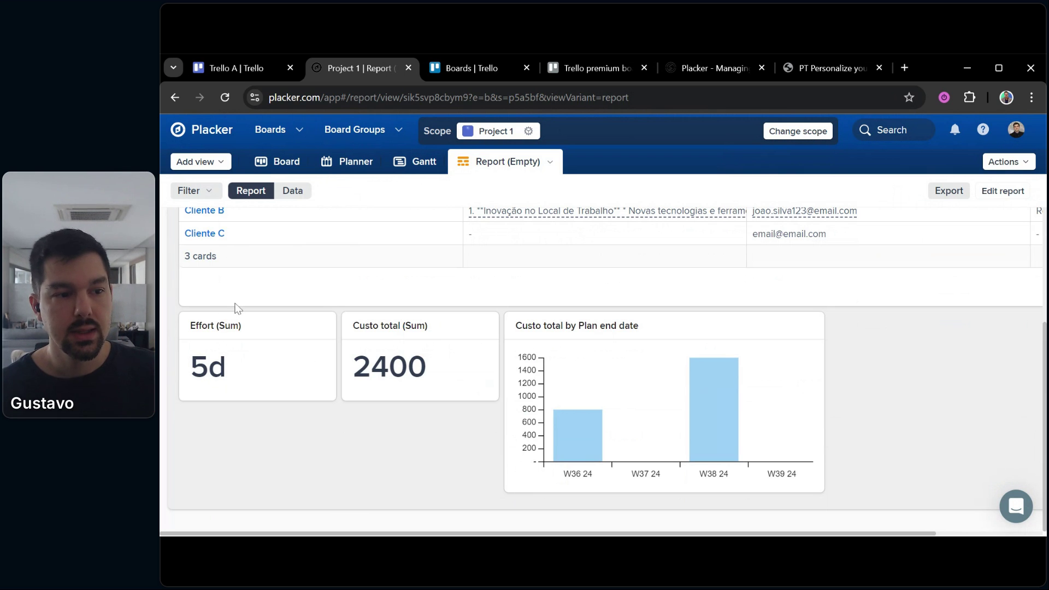
scroll(231, 302, "up", 3)
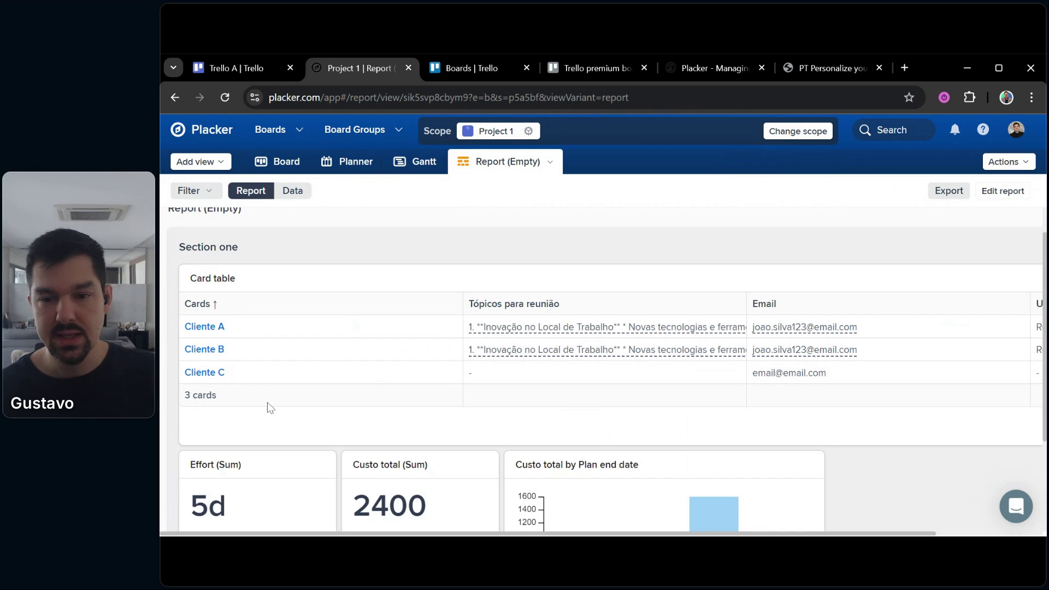
scroll(274, 411, "down", 1)
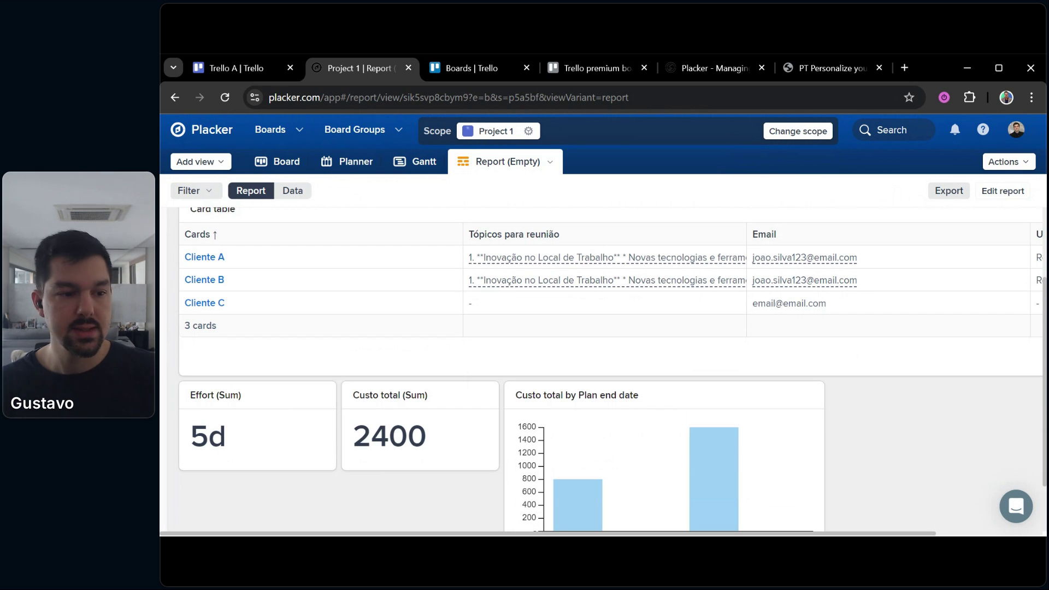
Step: Highlight the Effort total of 5d and the Custo total of 2400
left_click_drag(183, 440, 229, 440)
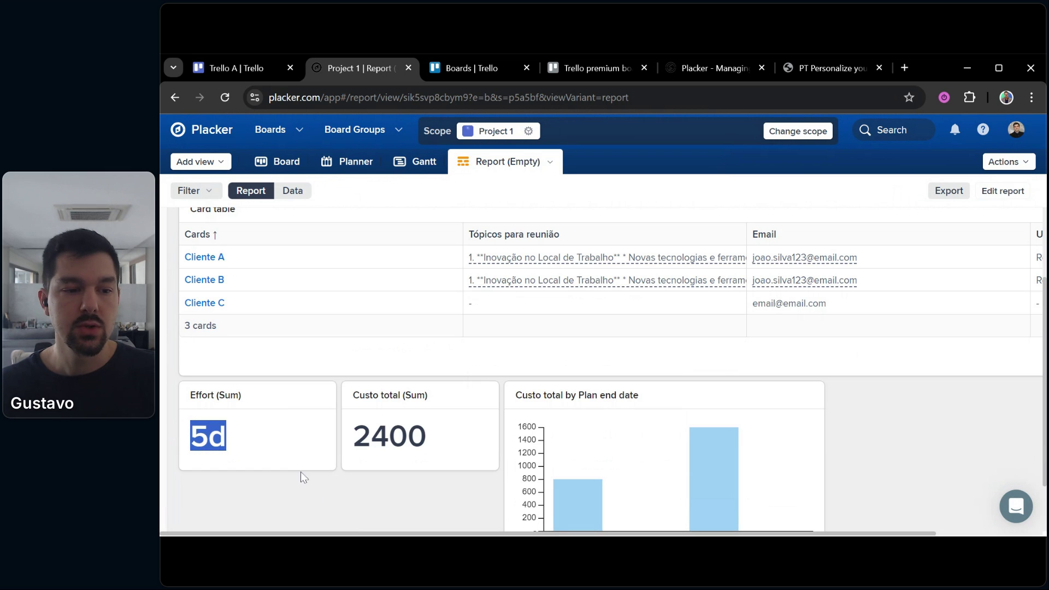
left_click(174, 422)
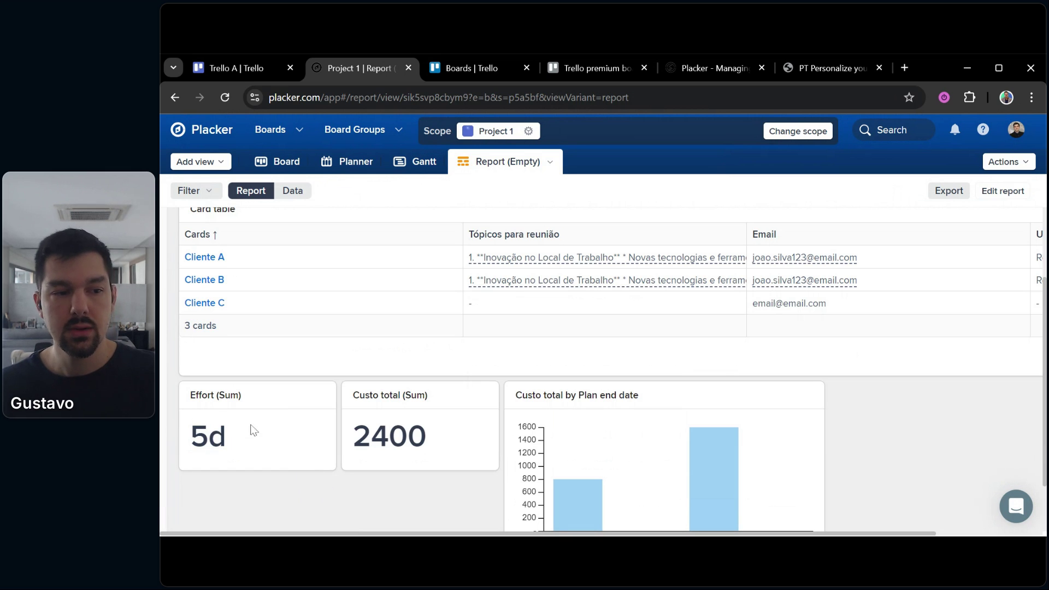
left_click_drag(191, 440, 231, 440)
left_click(258, 486)
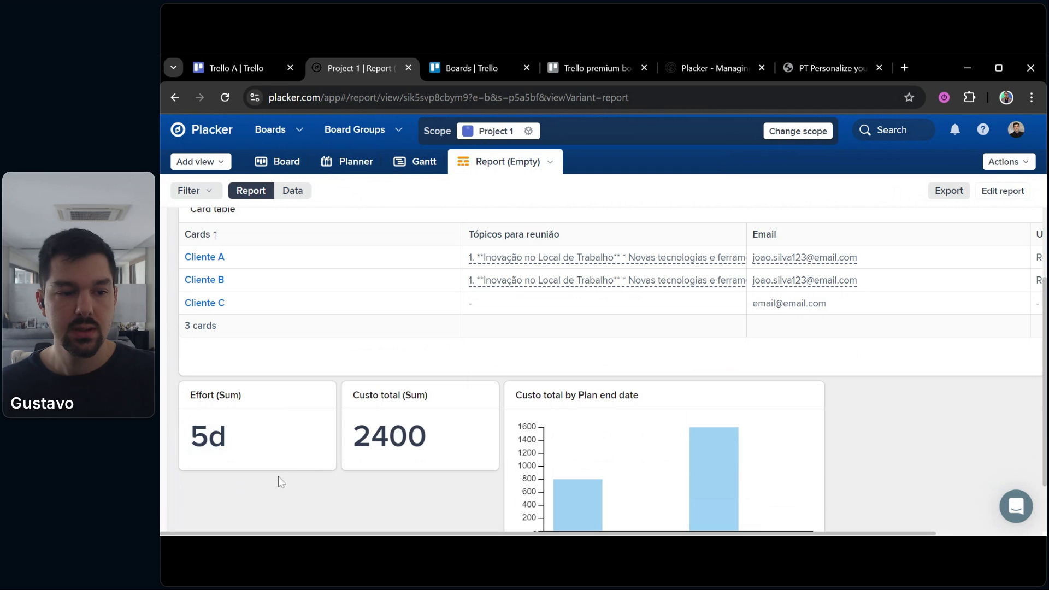
left_click_drag(338, 454, 437, 460)
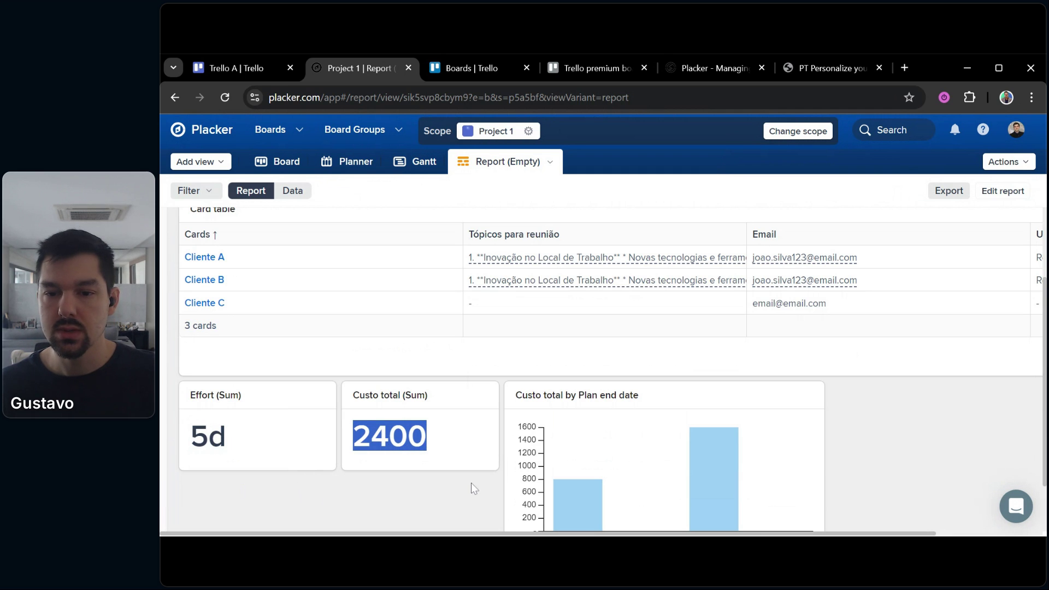
left_click(382, 465)
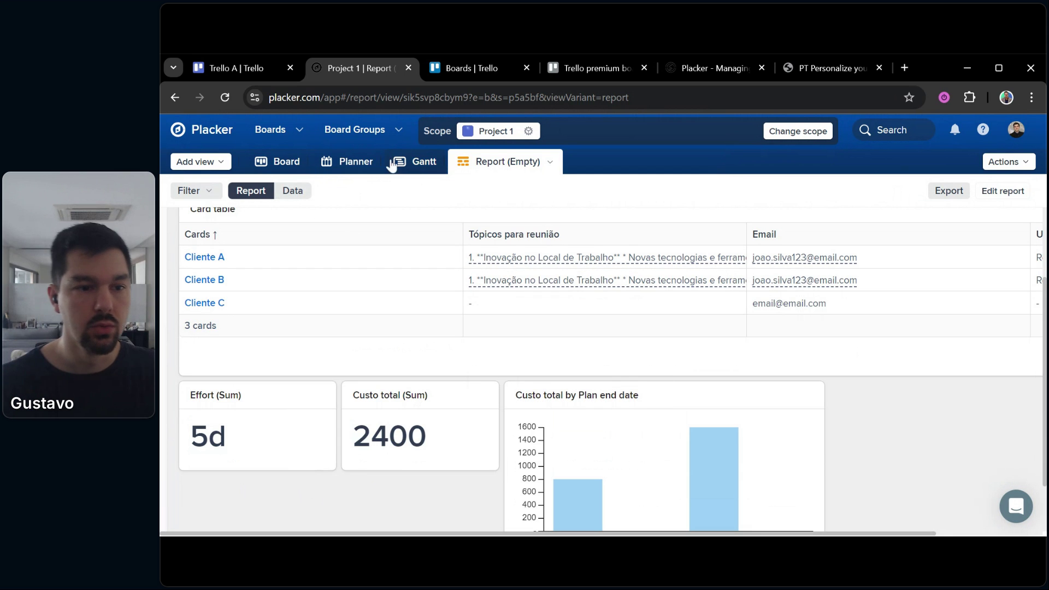
Step: In the Gantt timeline, extend Cliente C to end one day later
left_click(414, 162)
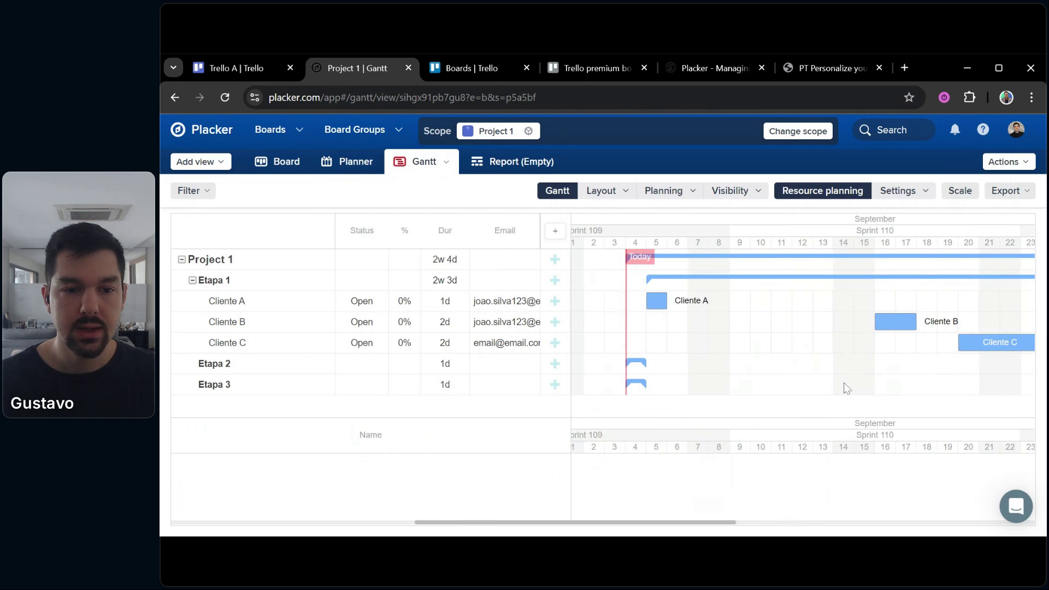
left_click_drag(817, 371, 637, 367)
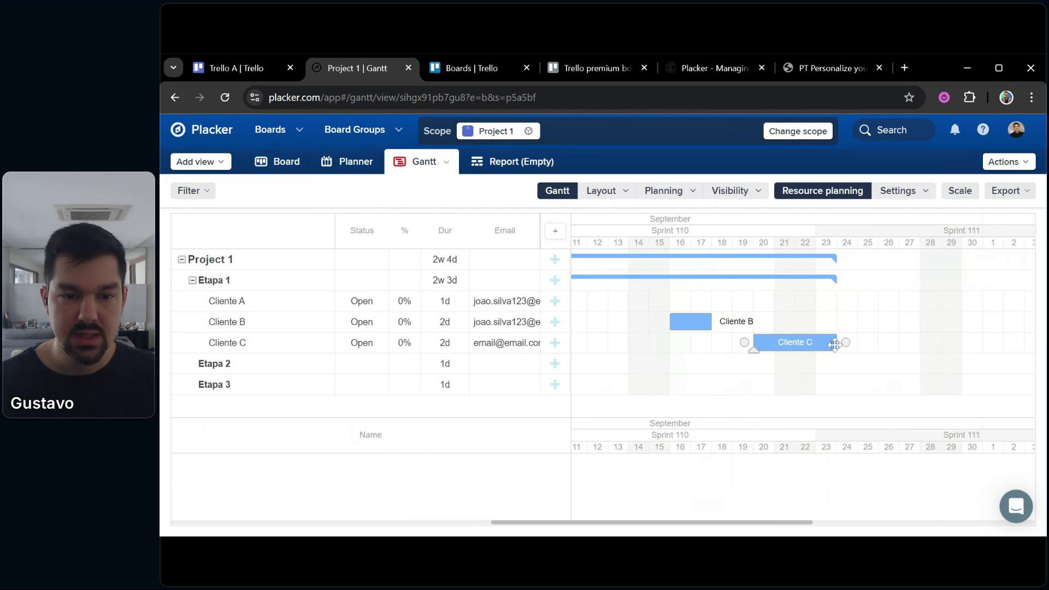
left_click_drag(835, 342, 857, 342)
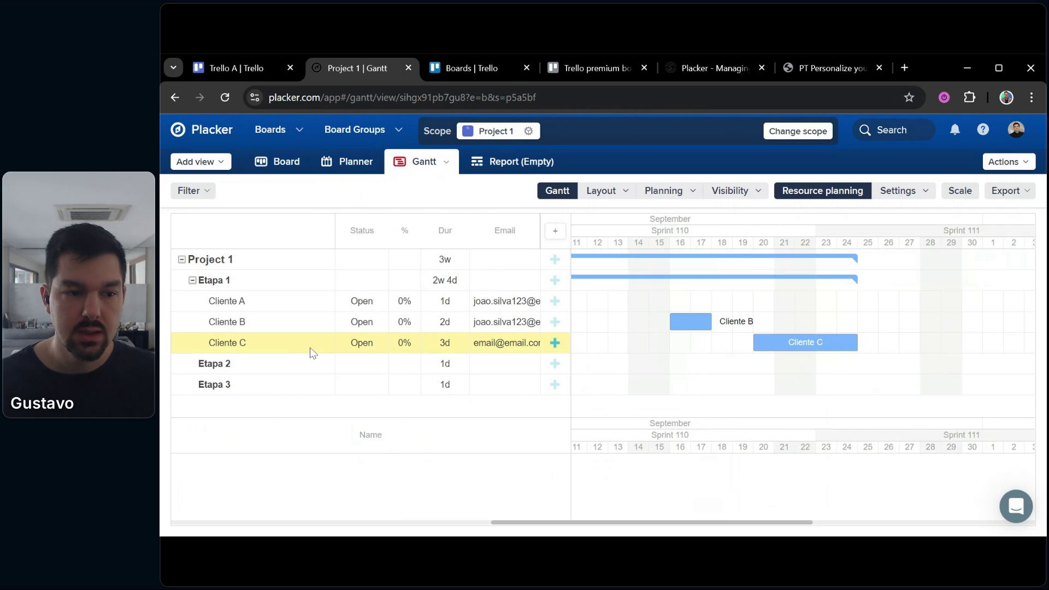
Step: Set Cliente C's Custo por hora to 50 and return to the report
left_click(283, 344)
scroll(1002, 392, "down", 15)
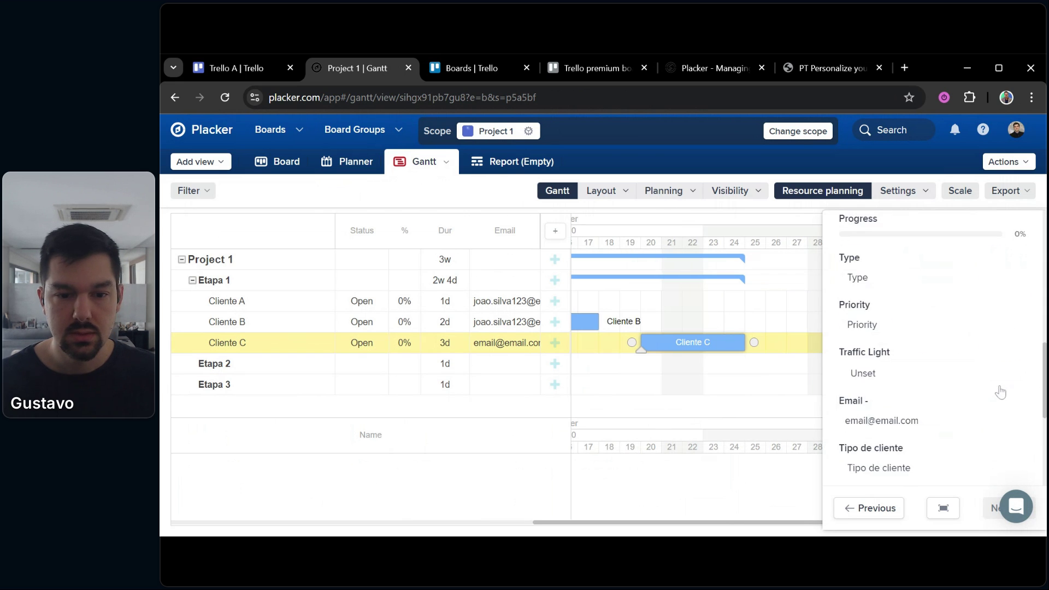
scroll(1001, 392, "down", 4)
scroll(852, 356, "up", 3)
scroll(874, 355, "up", 2)
left_click(879, 326)
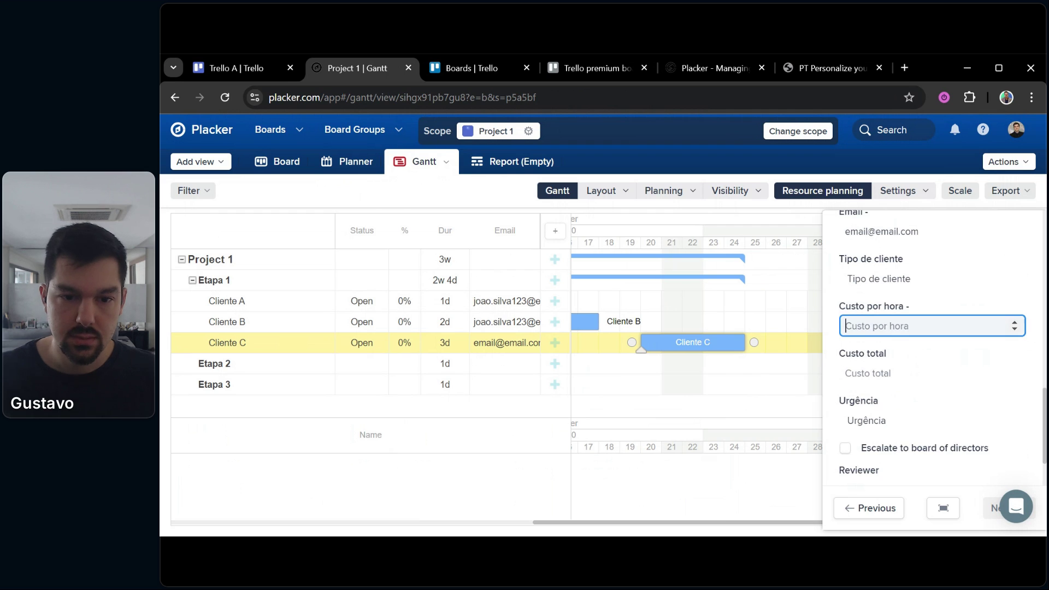
type("50")
left_click(835, 384)
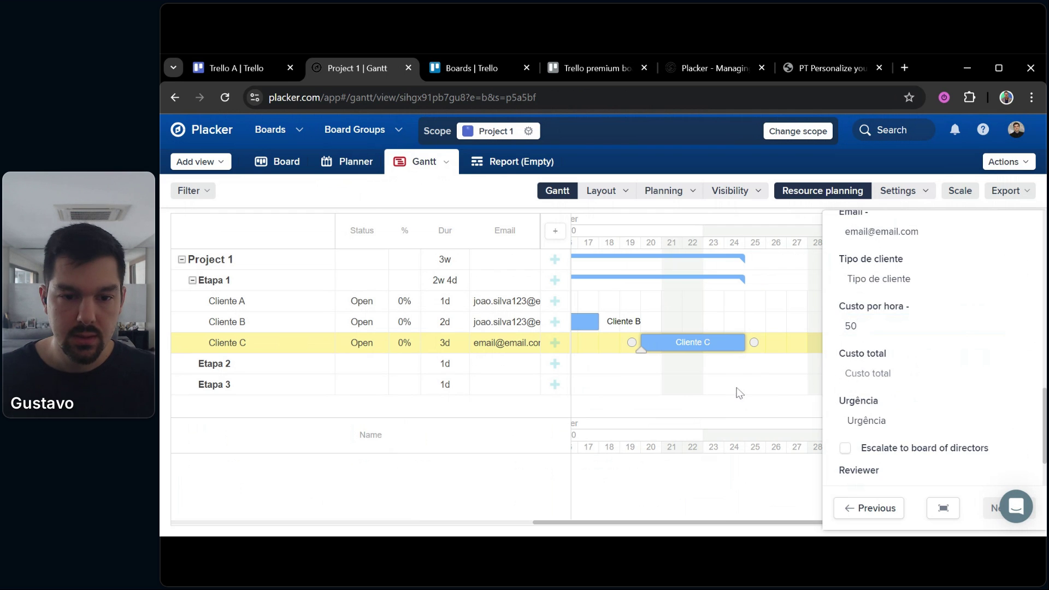
left_click(727, 391)
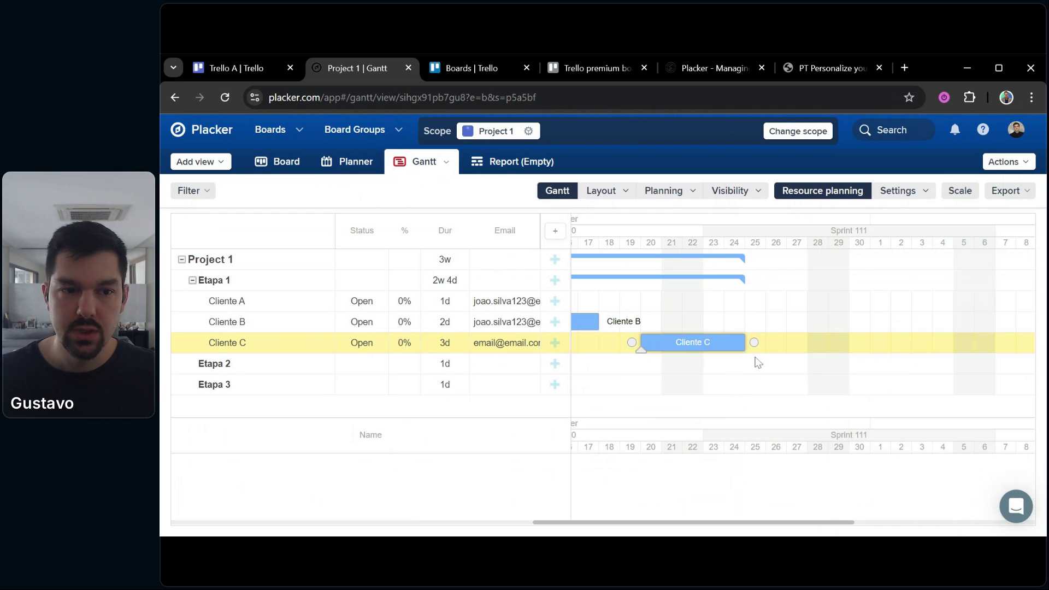
left_click(519, 164)
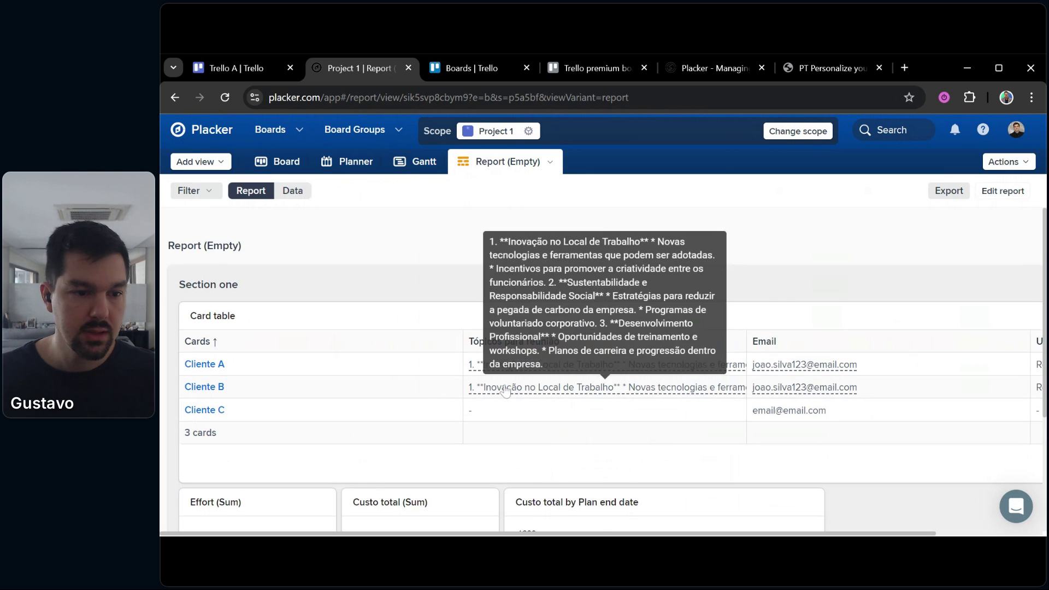
Step: Check the report's updated totals of 6d and 3600, then open the Board view
scroll(365, 415, "down", 3)
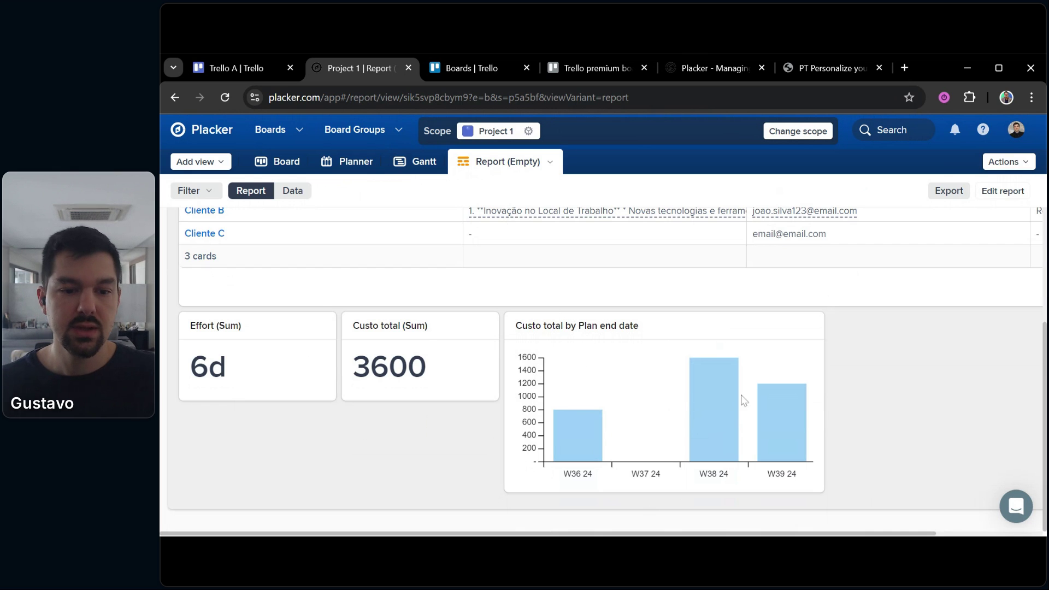
mouse_move(712, 426)
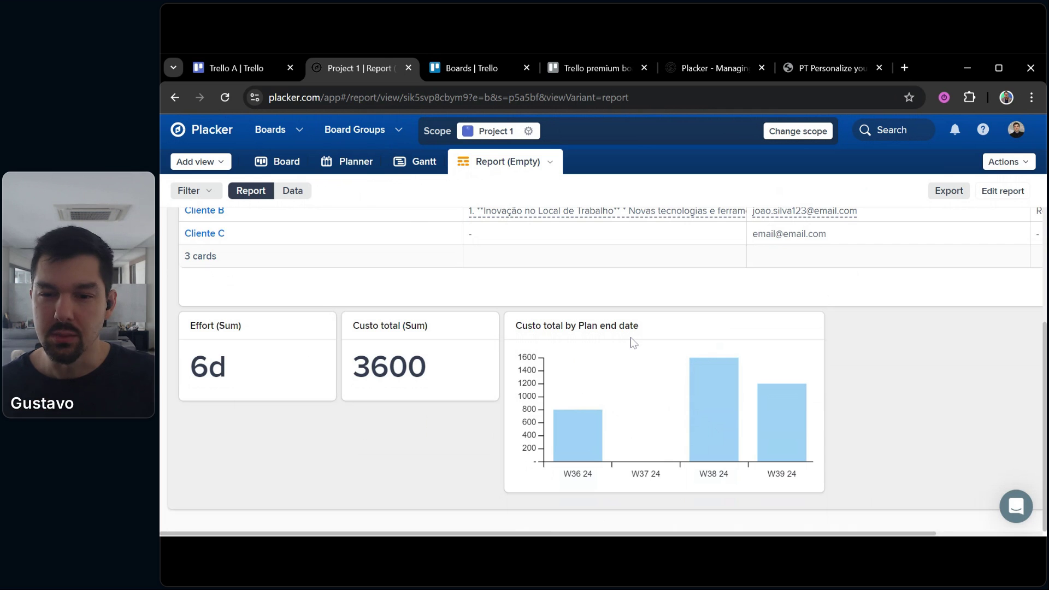
mouse_move(568, 433)
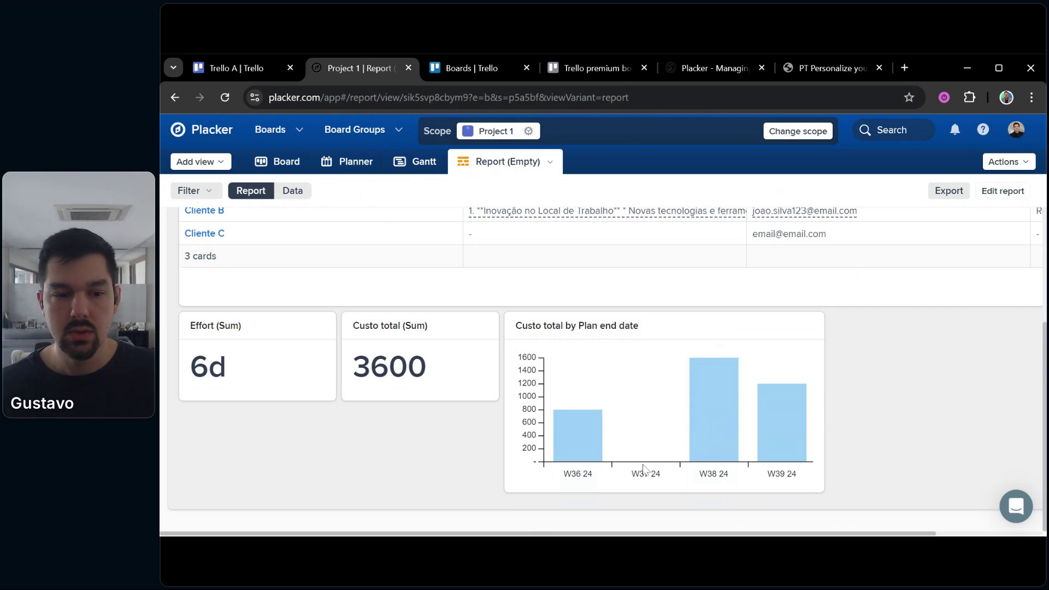
mouse_move(711, 399)
mouse_move(784, 431)
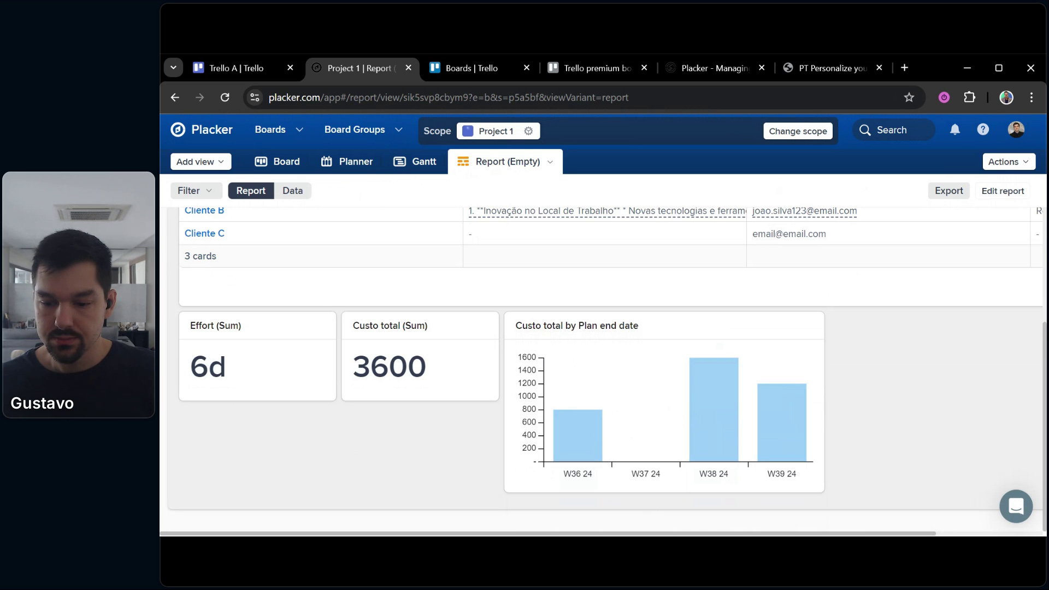
scroll(509, 368, "up", 5)
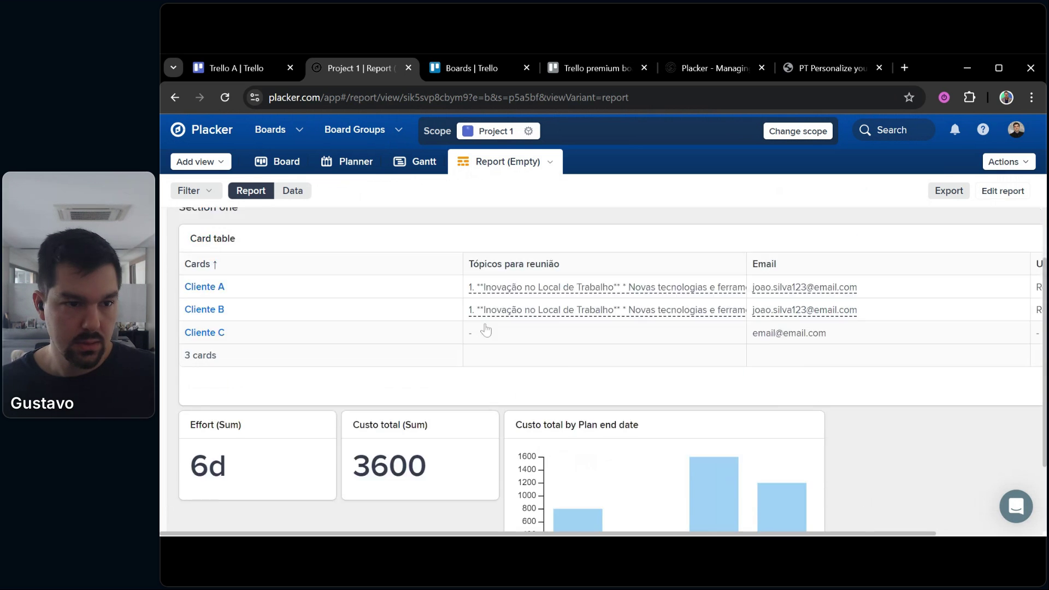
left_click(277, 161)
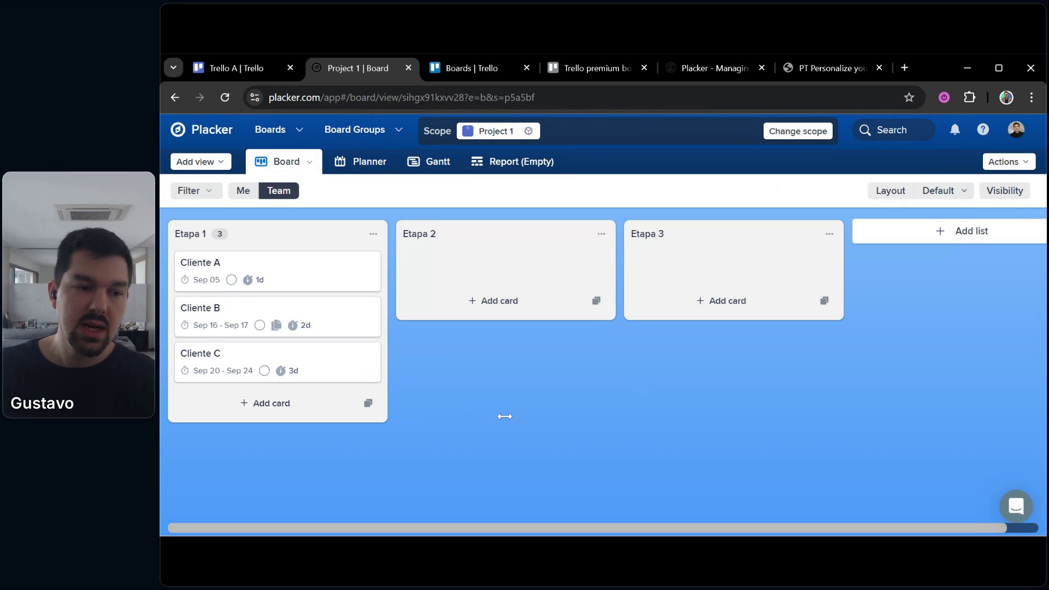
Step: Open Cliente A's card and expand the aluguel do escritório and fornecedores de materiais rows
left_click(352, 367)
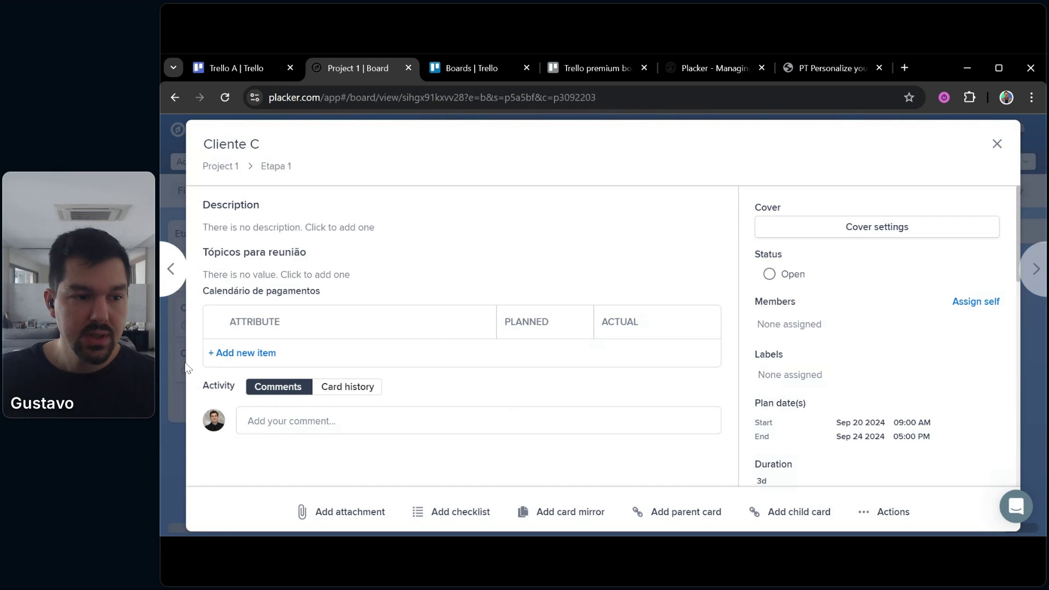
left_click(181, 362)
left_click(315, 265)
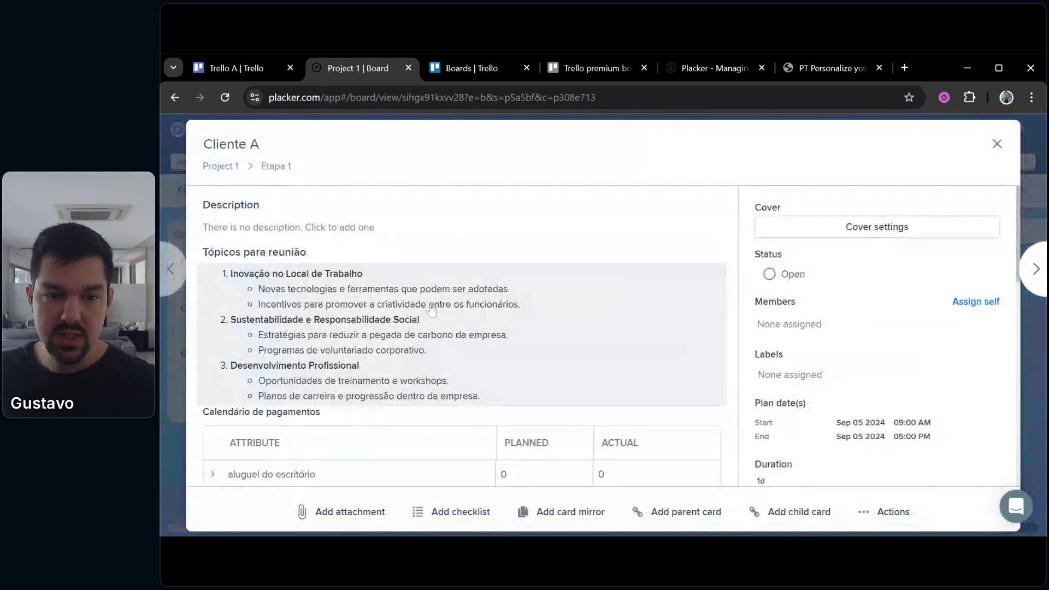
scroll(431, 309, "down", 3)
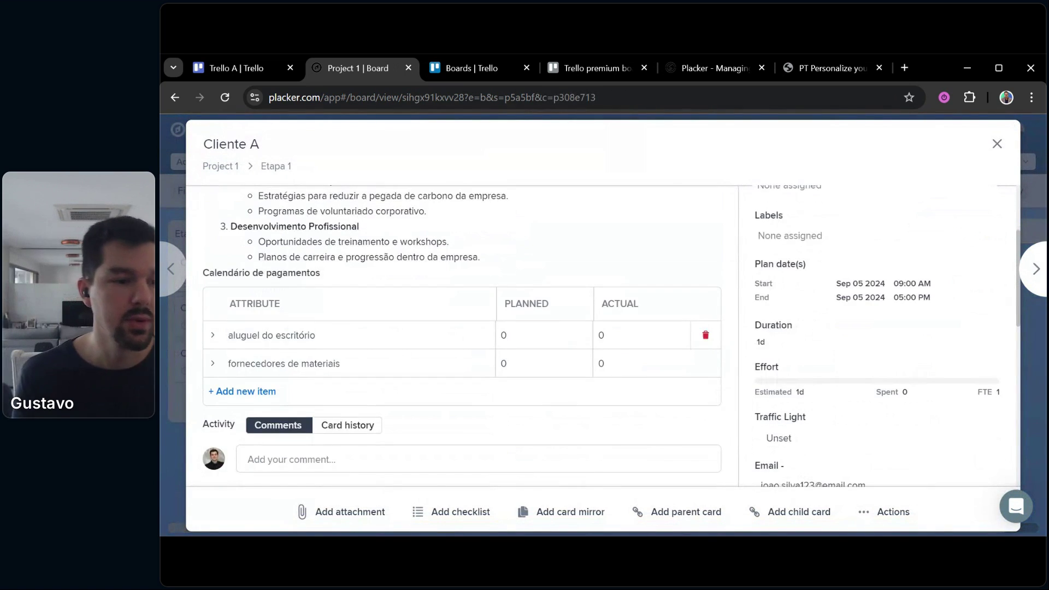
left_click(216, 340)
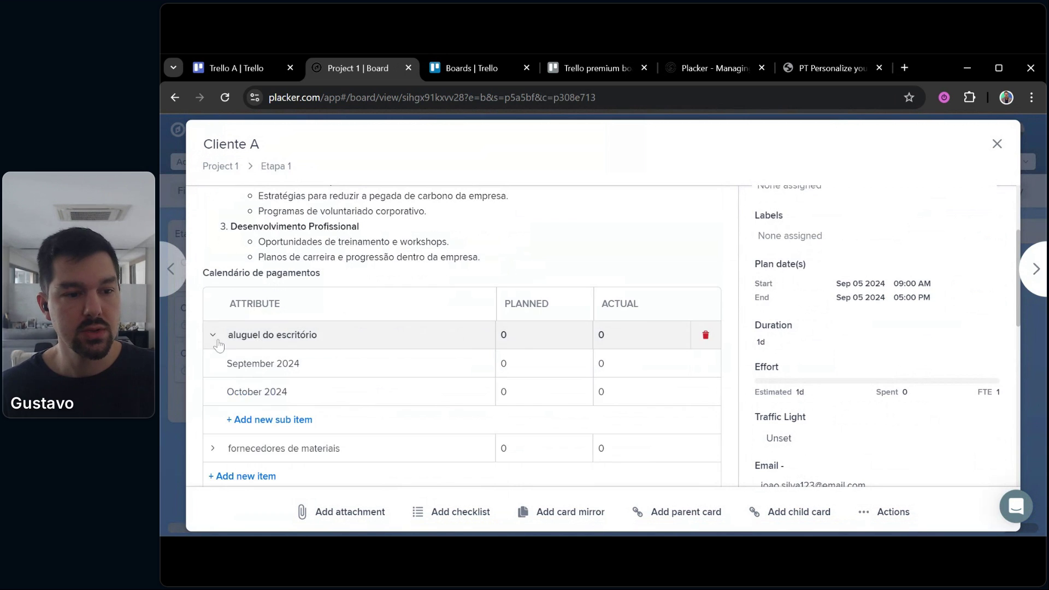
scroll(218, 344, "down", 2)
left_click(213, 307)
scroll(213, 307, "up", 1)
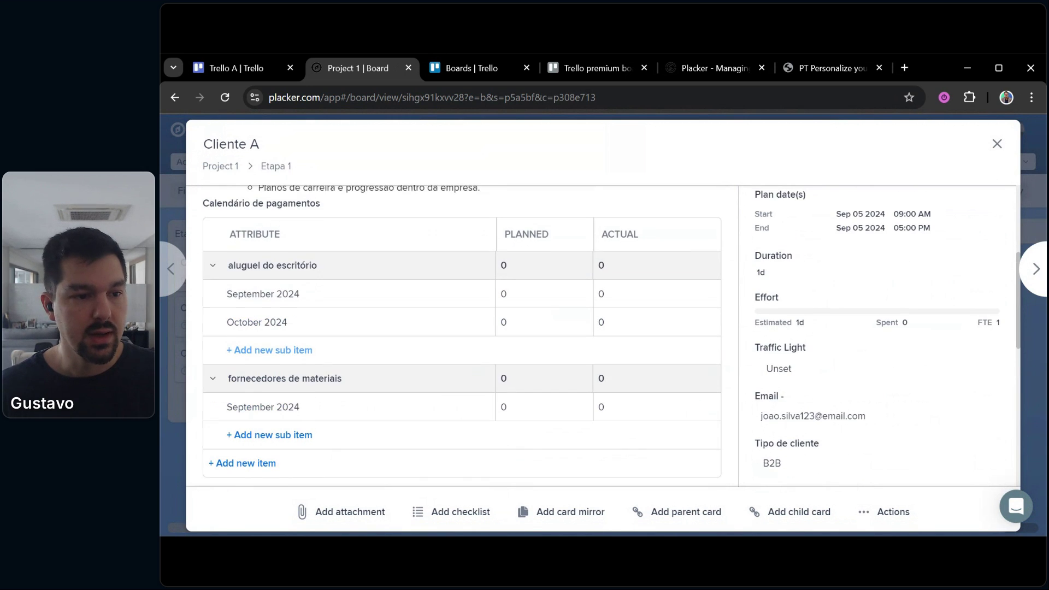
Step: Enter planned office rent of 1000 for September and 1200 for October
left_click(471, 298)
type("1000")
key("Return")
type("1200")
key("Up")
key("Down")
key("Up")
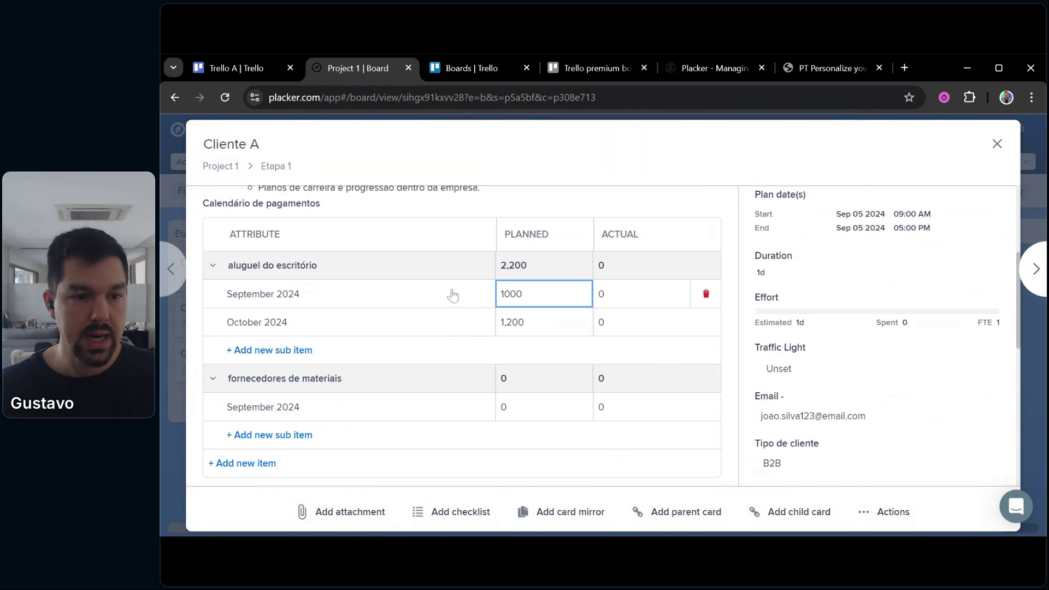
Step: Enter actual rent of 1100 and 1200, and add a November 2024 row
left_click(639, 294)
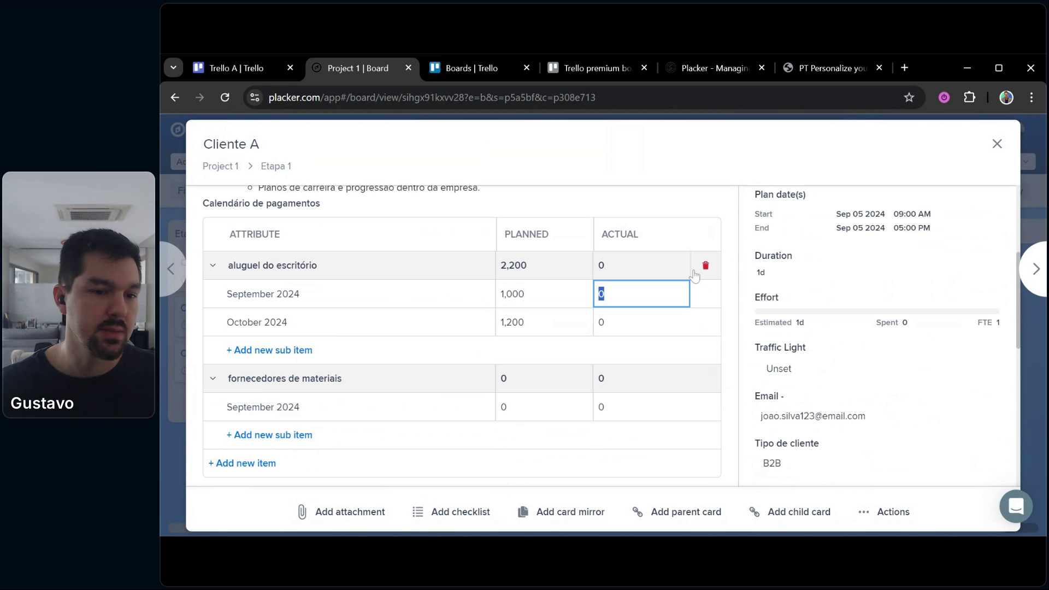
type("11000")
key("BackSpace")
key("Down")
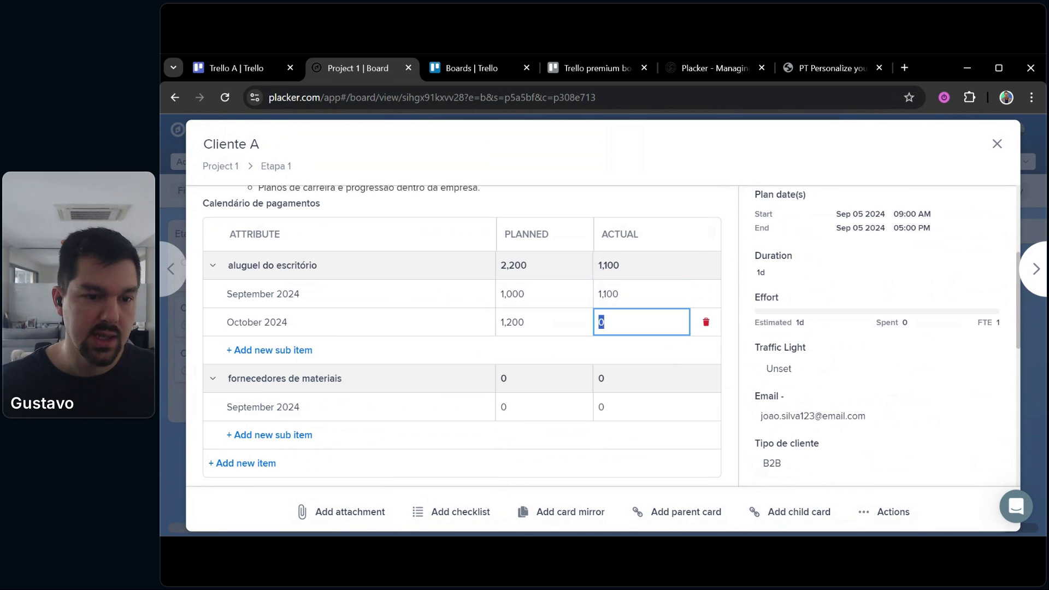
type("1200")
left_click(644, 356)
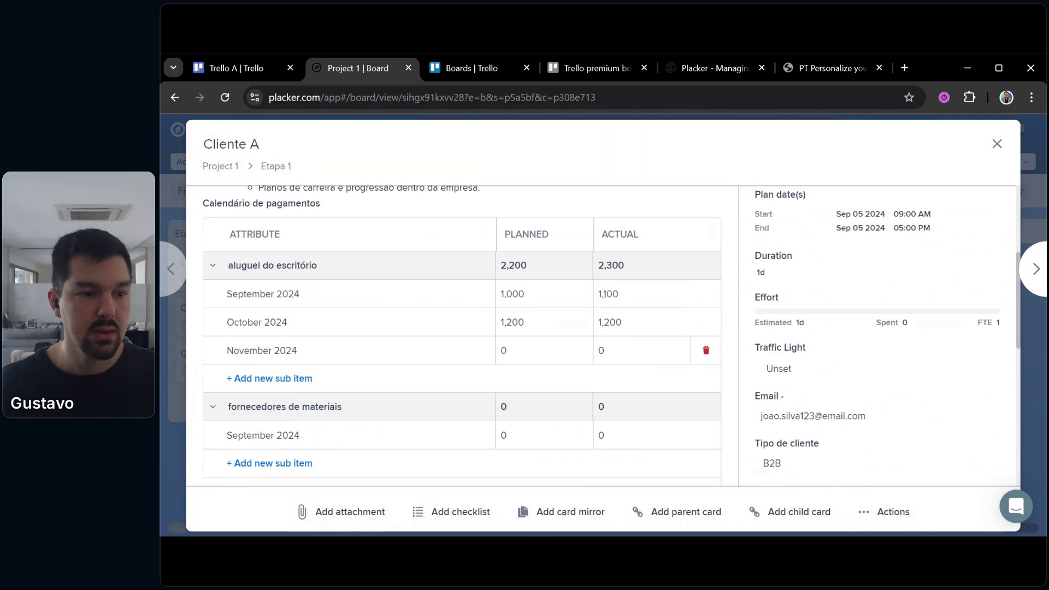
scroll(309, 355, "up", 2)
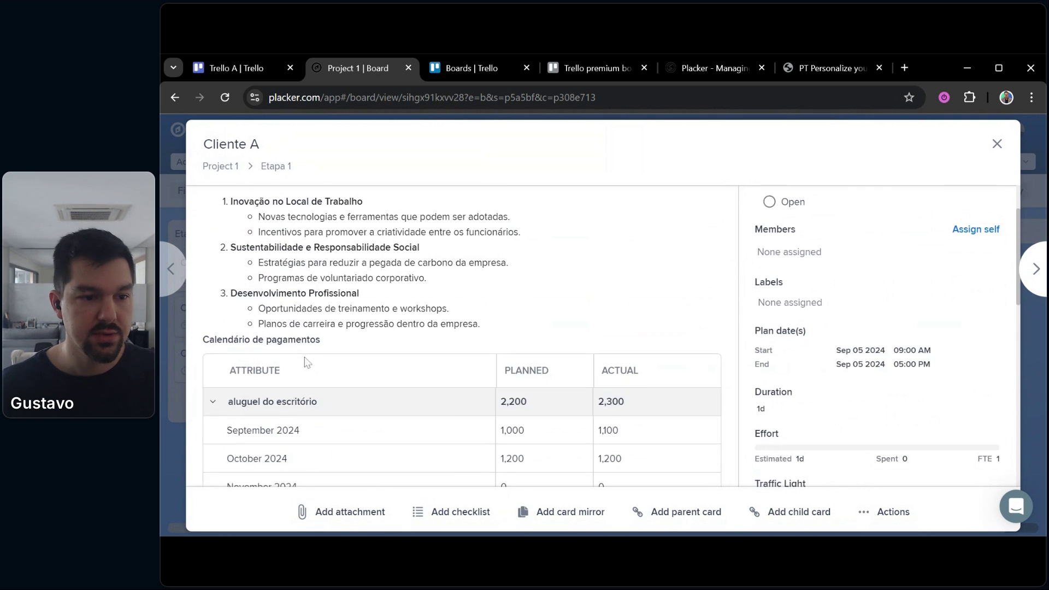
scroll(305, 371, "down", 1)
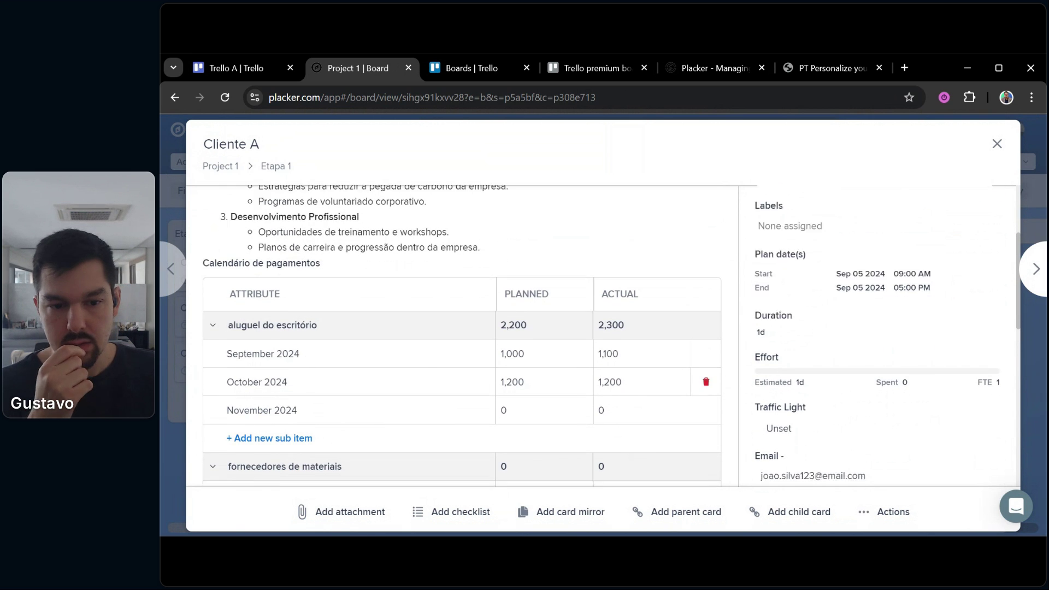
scroll(803, 367, "down", 5)
scroll(826, 348, "up", 1)
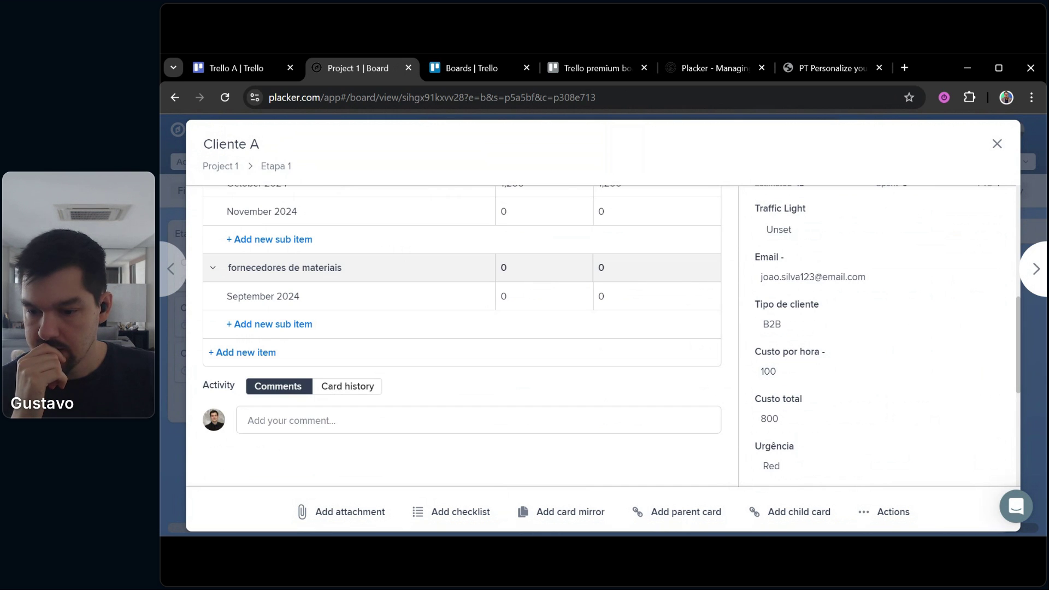
scroll(798, 437, "down", 3)
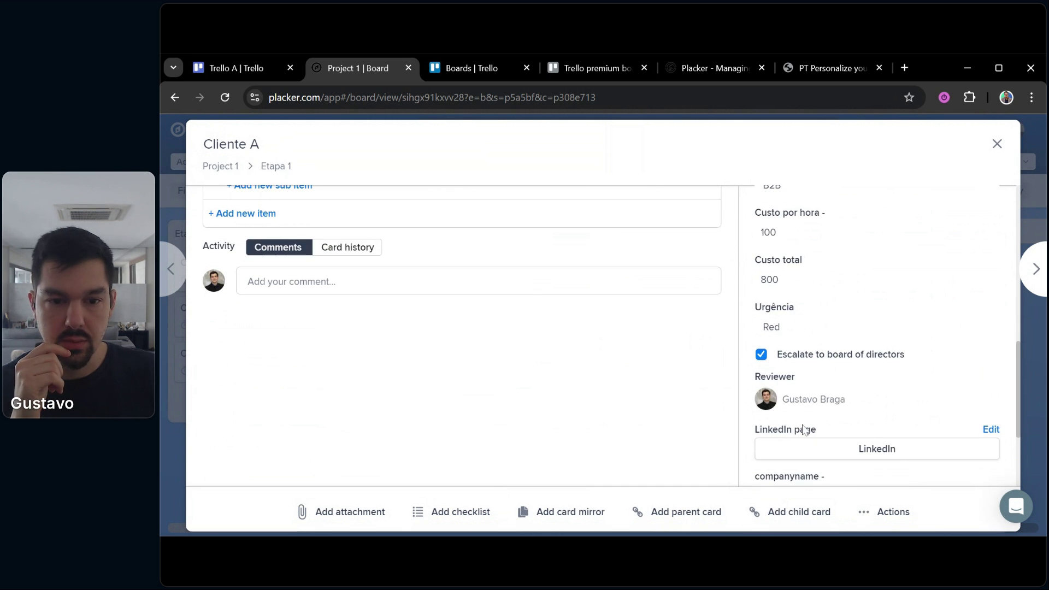
scroll(803, 428, "down", 2)
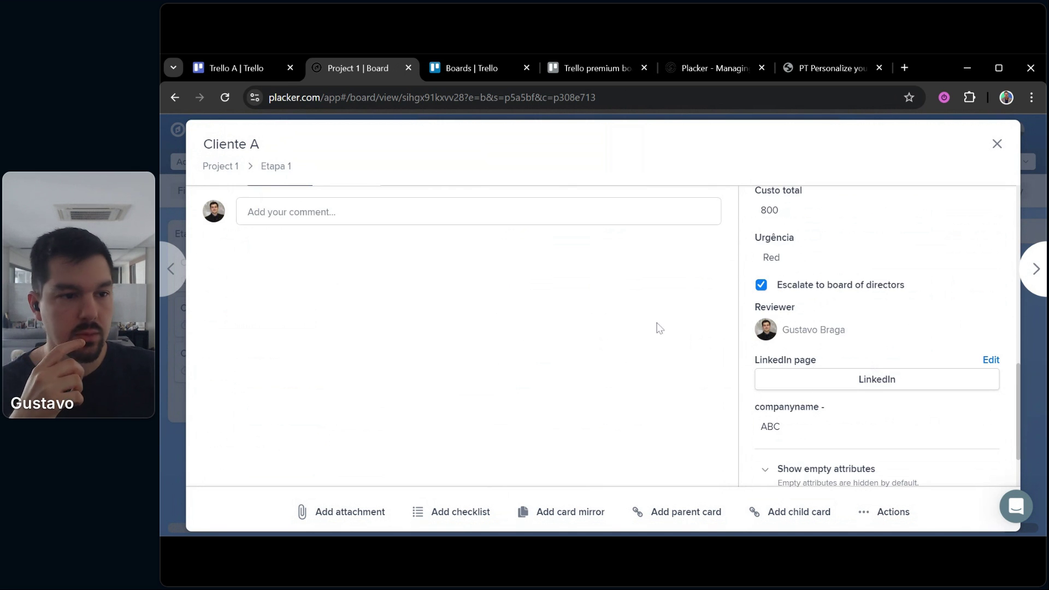
scroll(577, 396, "up", 2)
scroll(628, 386, "down", 3)
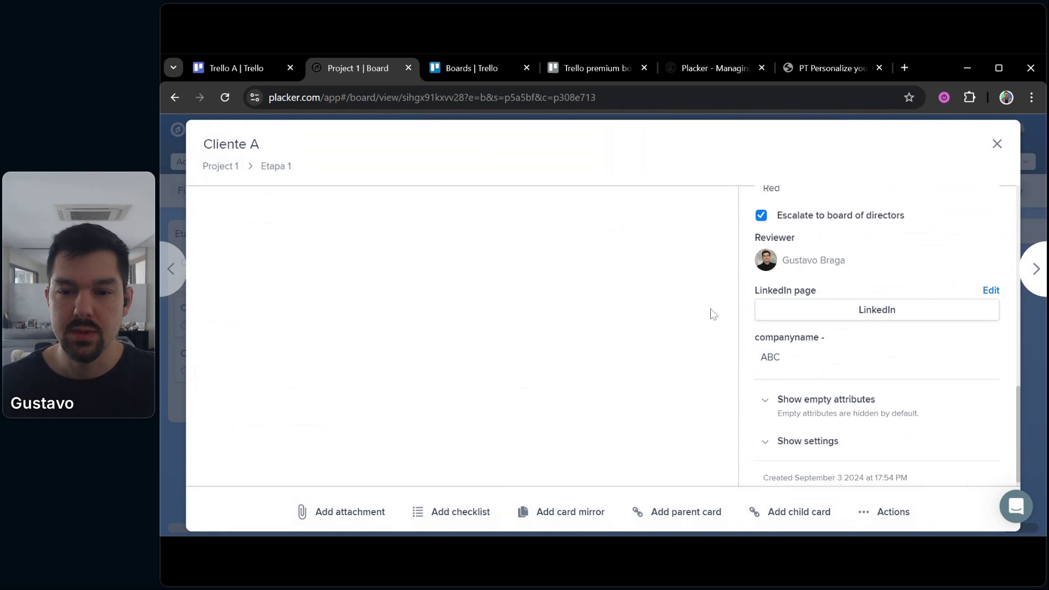
left_click(842, 318)
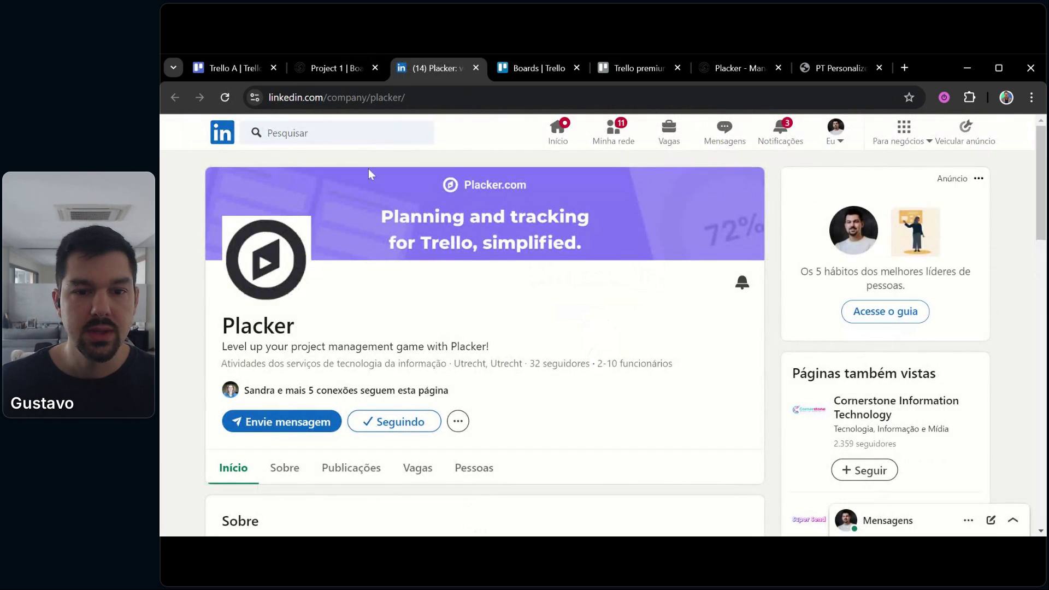
left_click(342, 67)
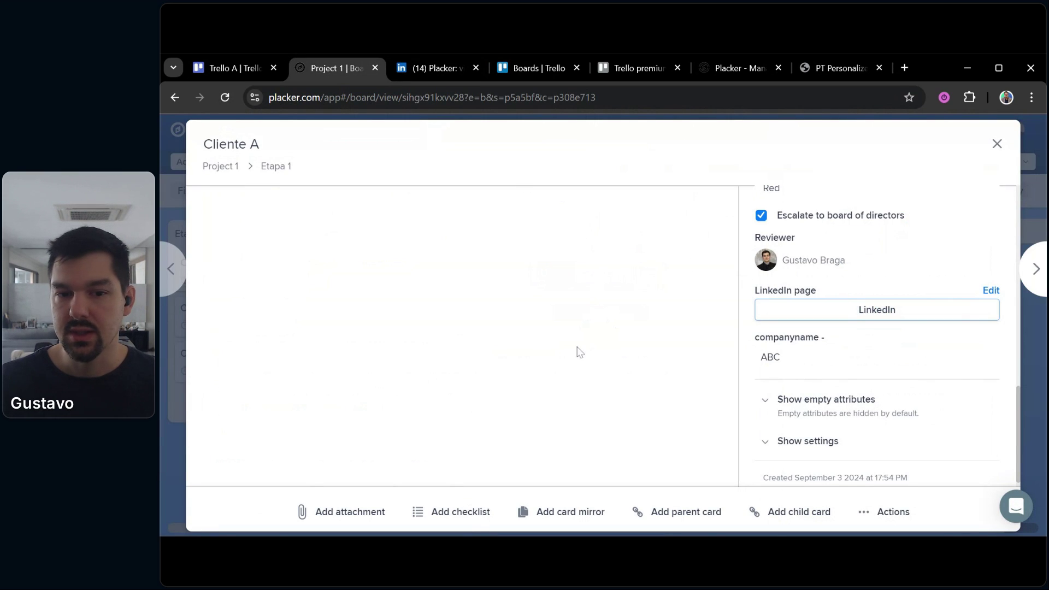
left_click(991, 290)
left_click_drag(946, 310, 939, 310)
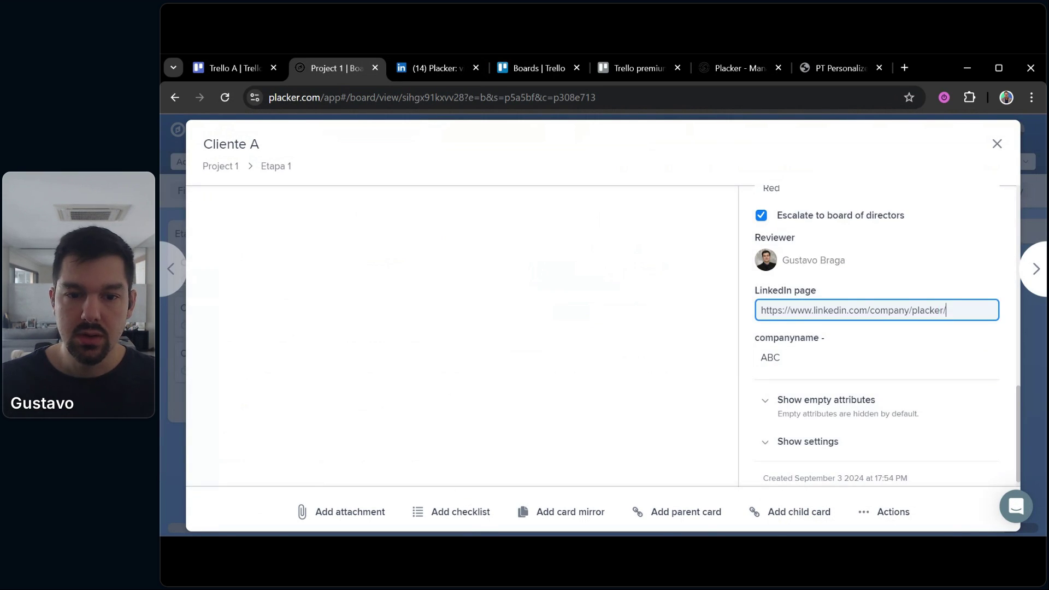
double_click(927, 310)
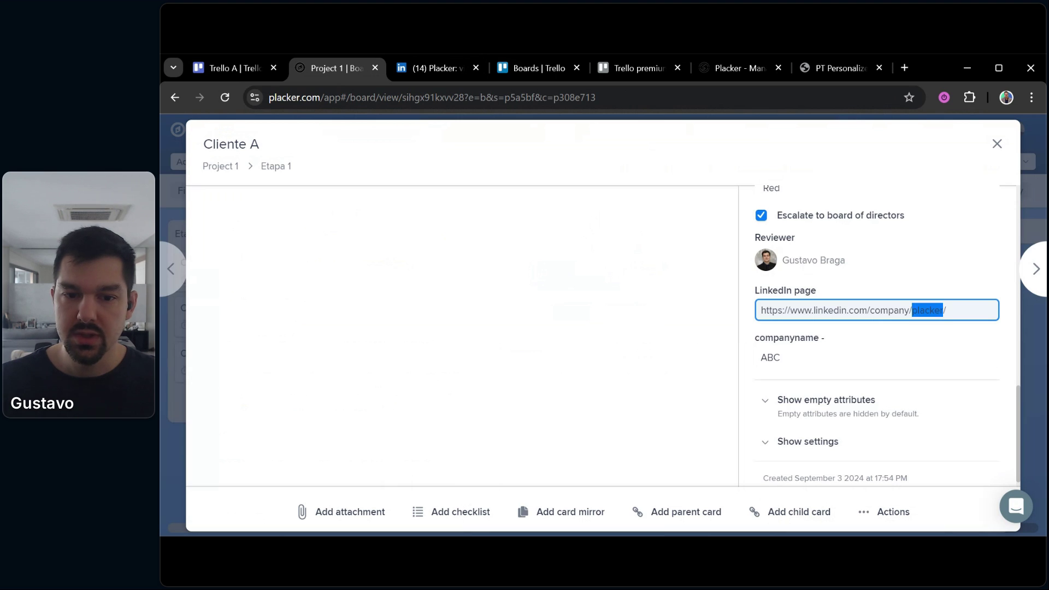
left_click(584, 366)
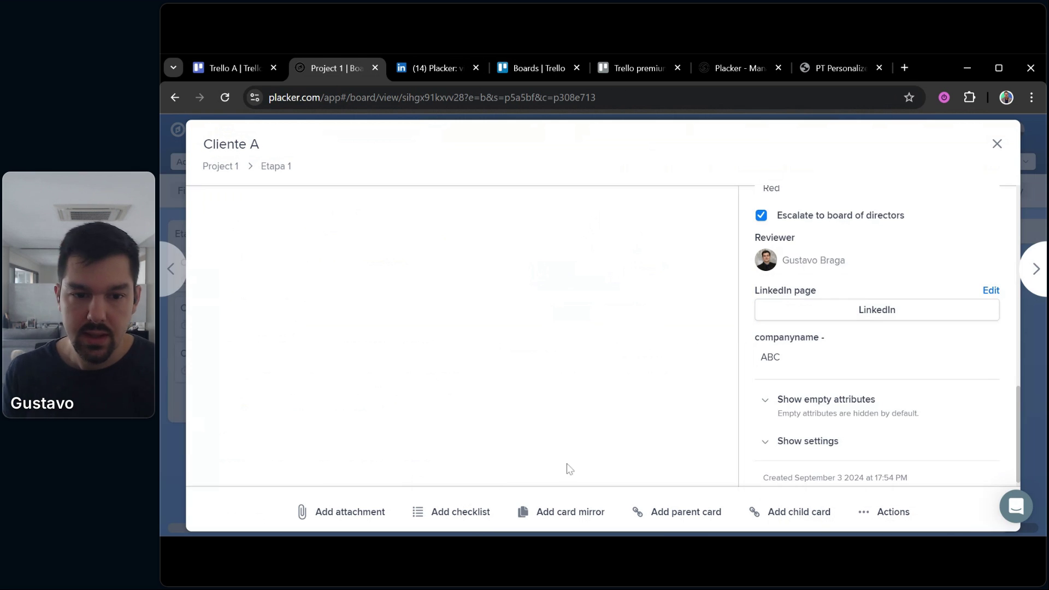
scroll(583, 432, "up", 5)
scroll(601, 424, "up", 4)
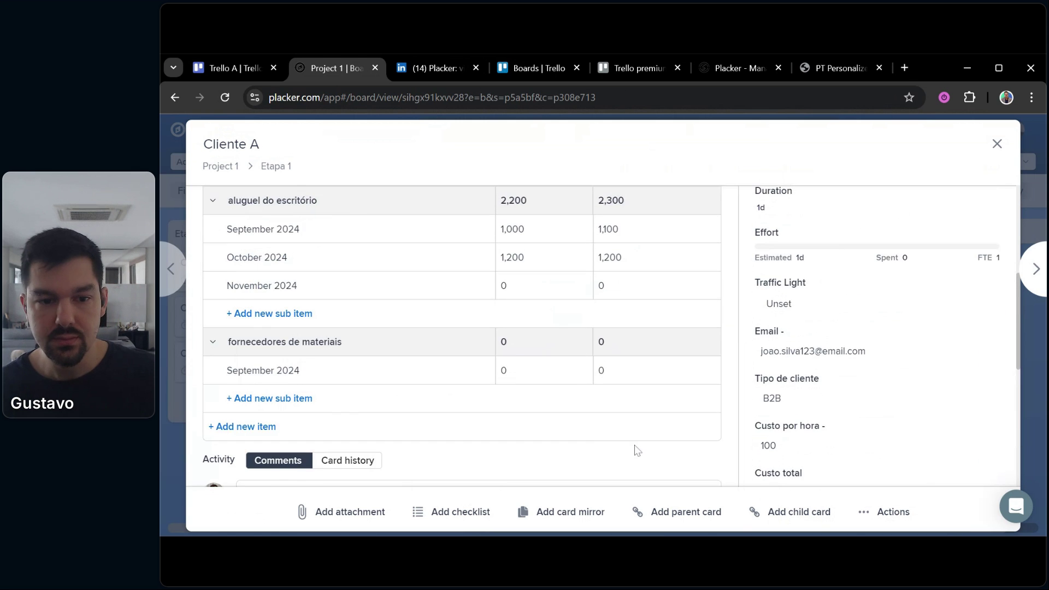
scroll(705, 421, "down", 9)
scroll(800, 338, "up", 1)
left_click(807, 332)
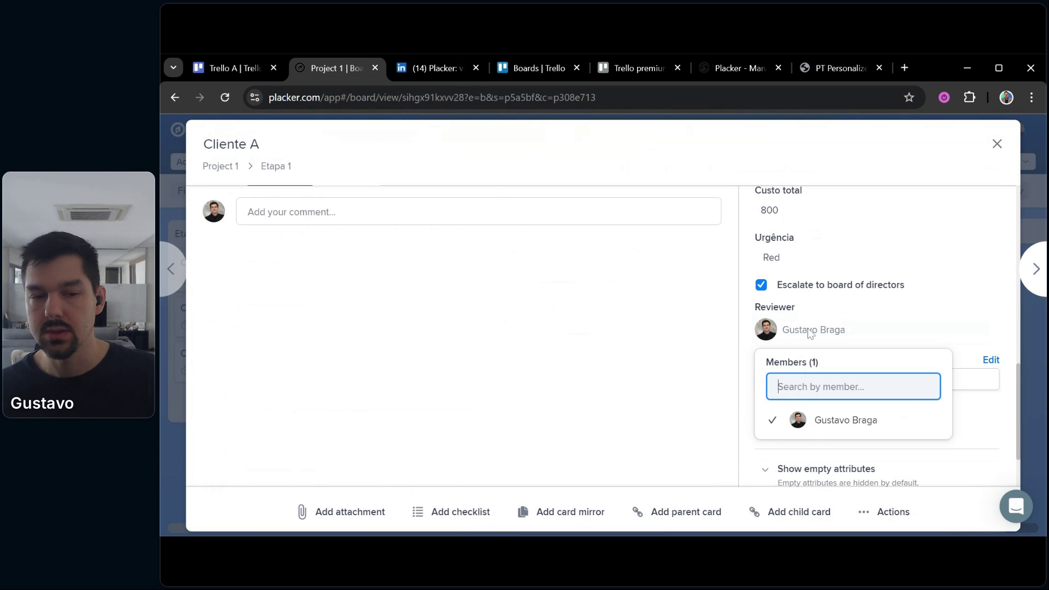
left_click(730, 344)
scroll(709, 346, "up", 8)
scroll(698, 336, "up", 3)
left_click(790, 324)
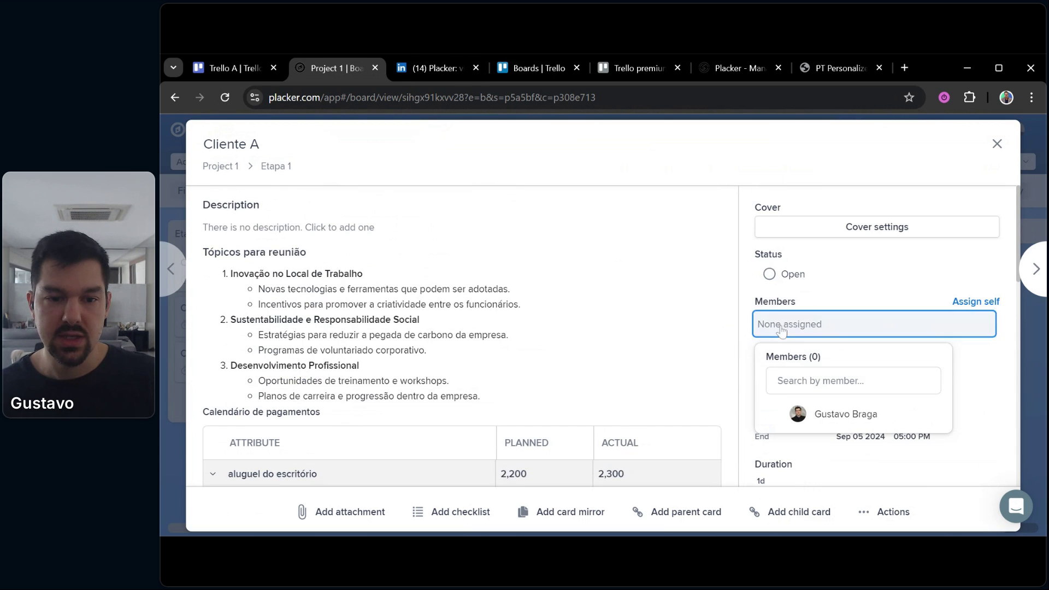
left_click(746, 313)
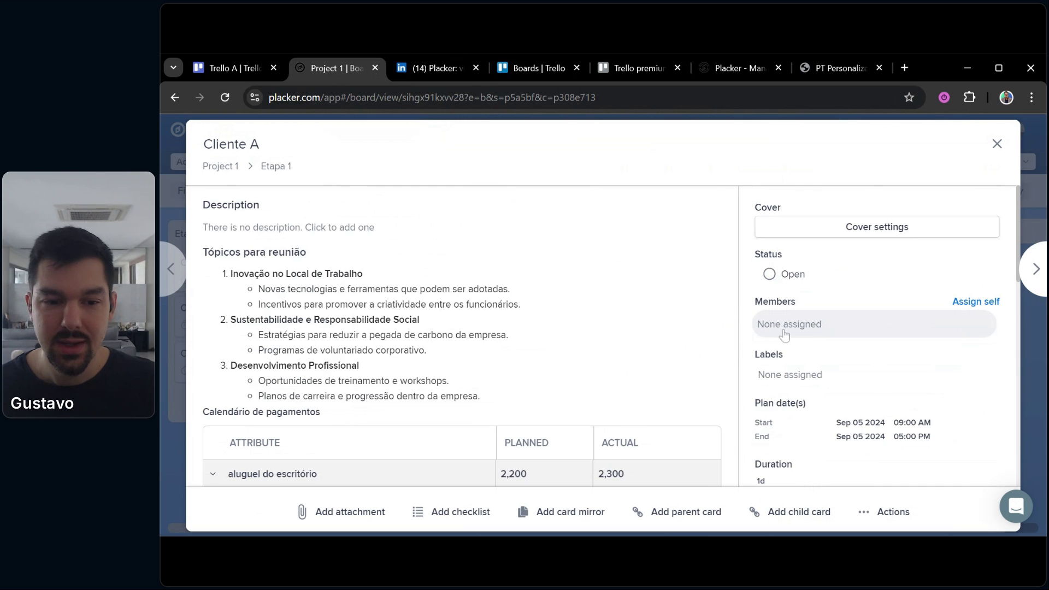
scroll(814, 333, "down", 15)
left_click(813, 331)
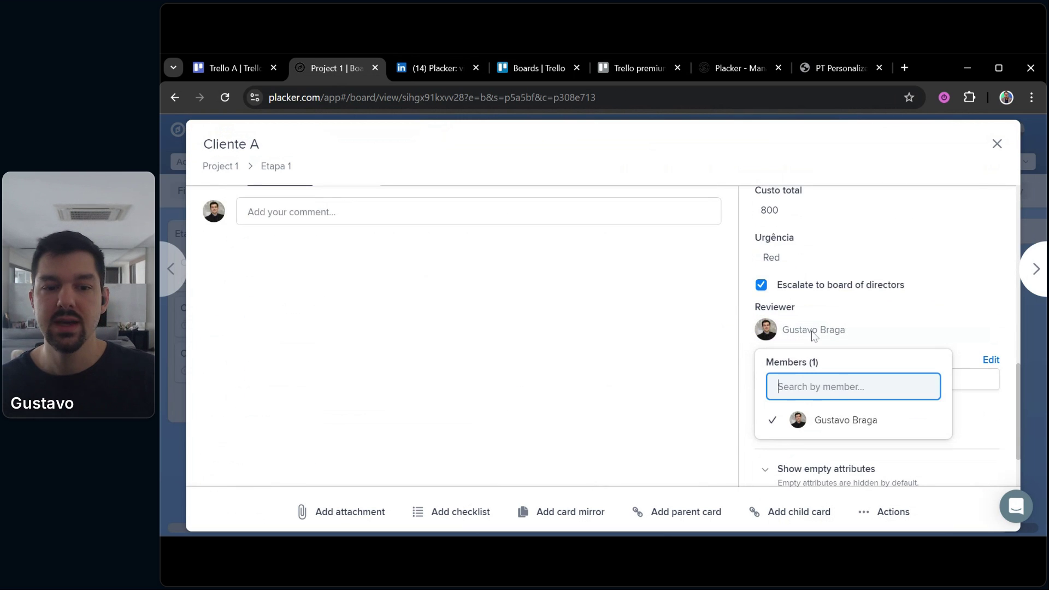
left_click(706, 332)
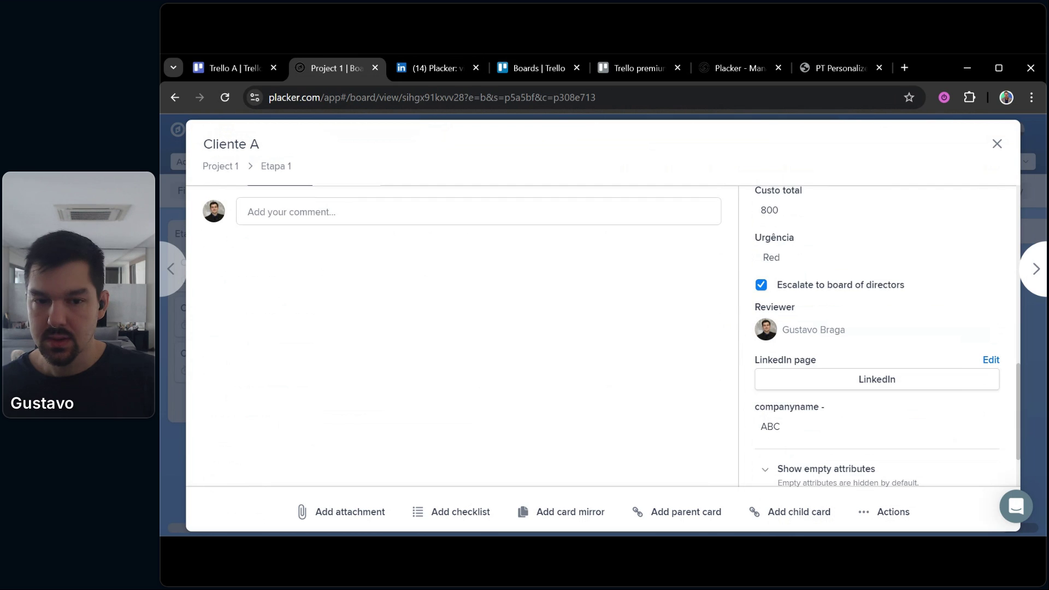
scroll(746, 354, "up", 1)
left_click(761, 354)
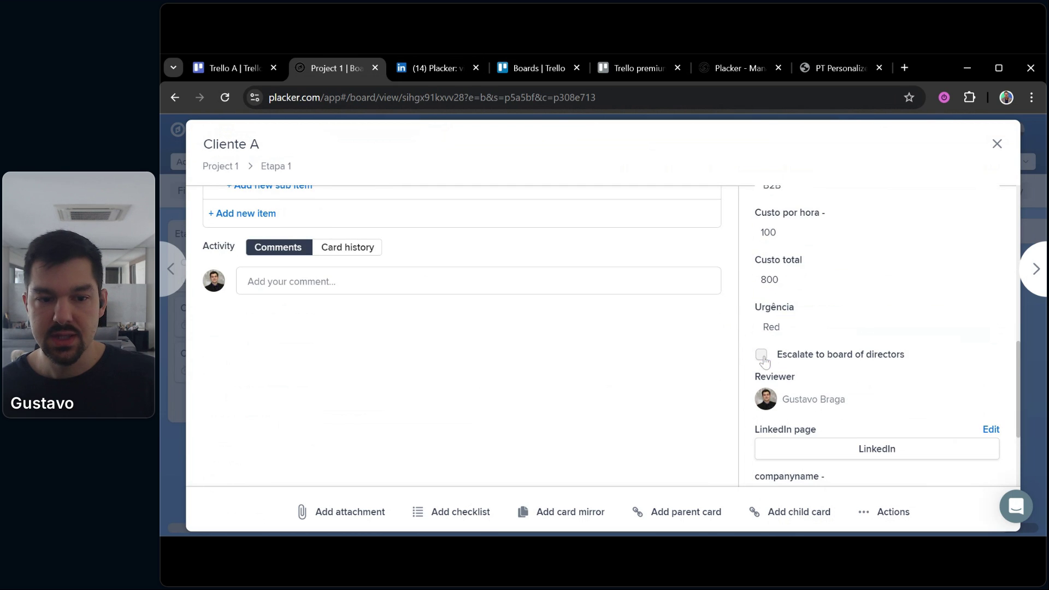
left_click(761, 356)
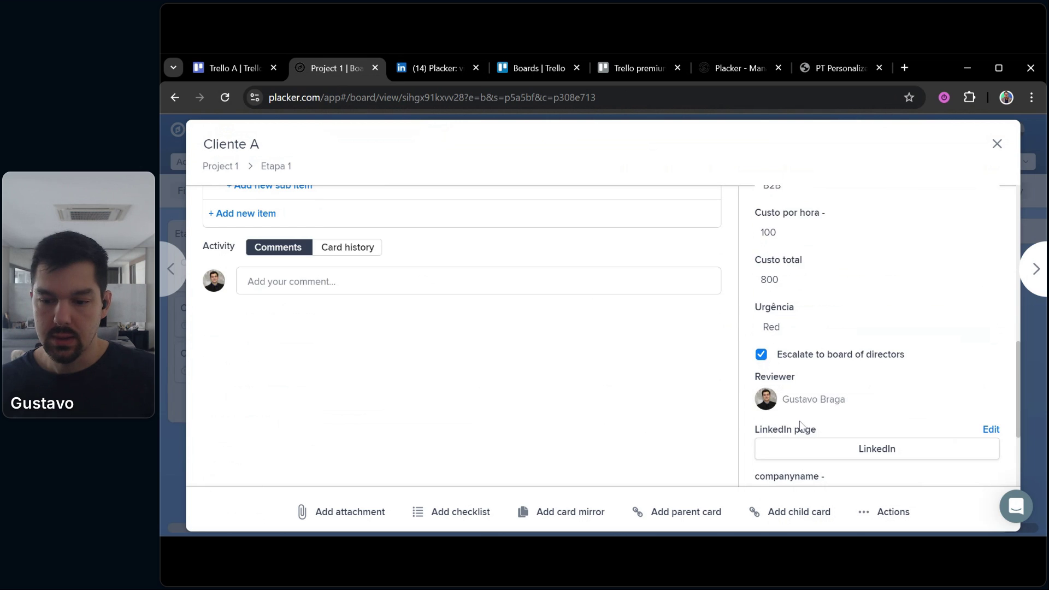
scroll(798, 427, "up", 1)
scroll(751, 429, "down", 1)
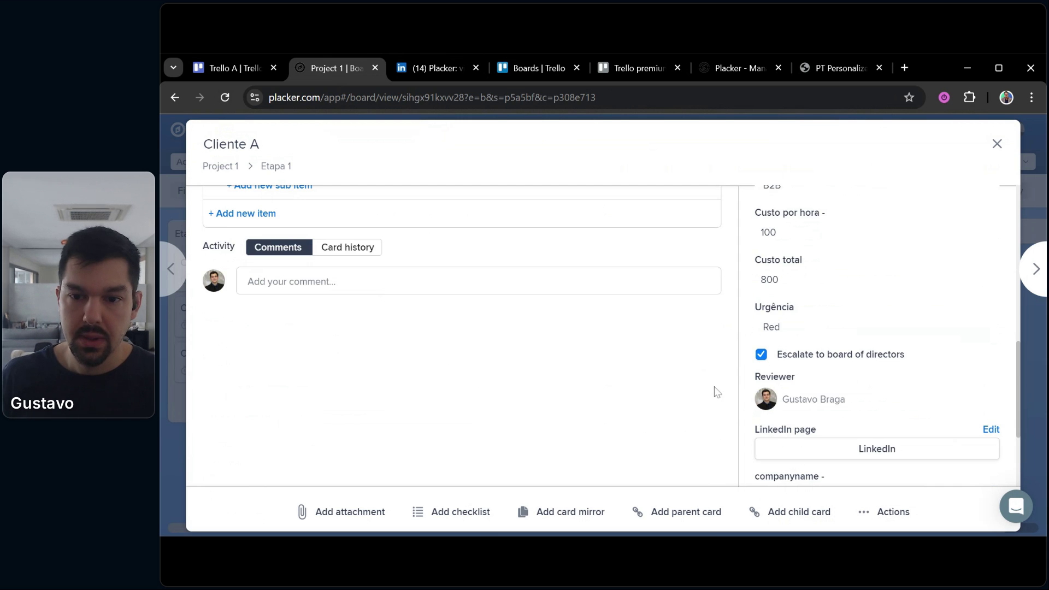
scroll(718, 398, "up", 3)
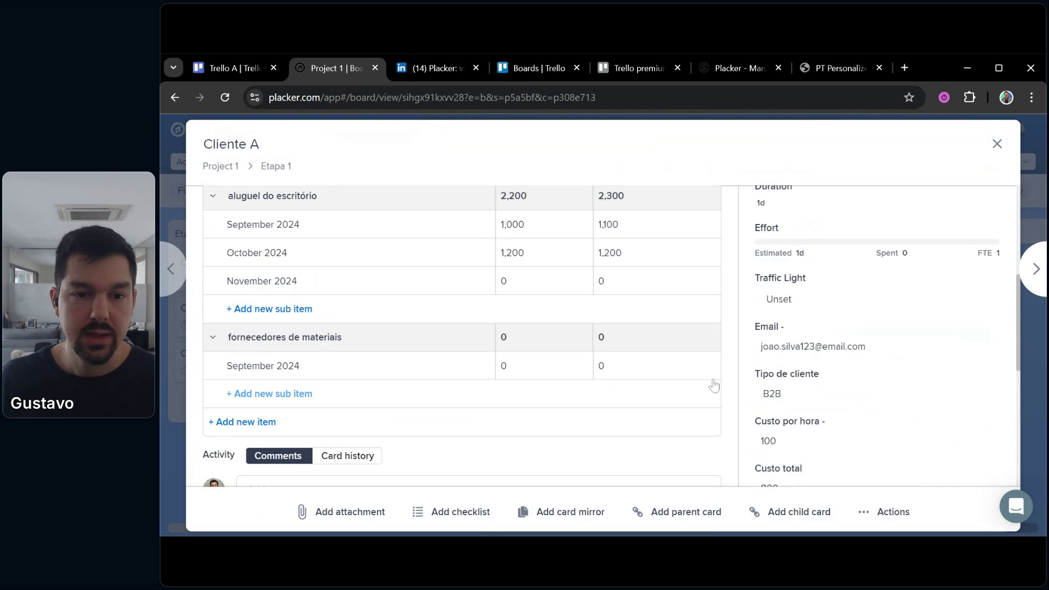
Step: Move Cliente C from Etapa 1 into Etapa 2
left_click(995, 144)
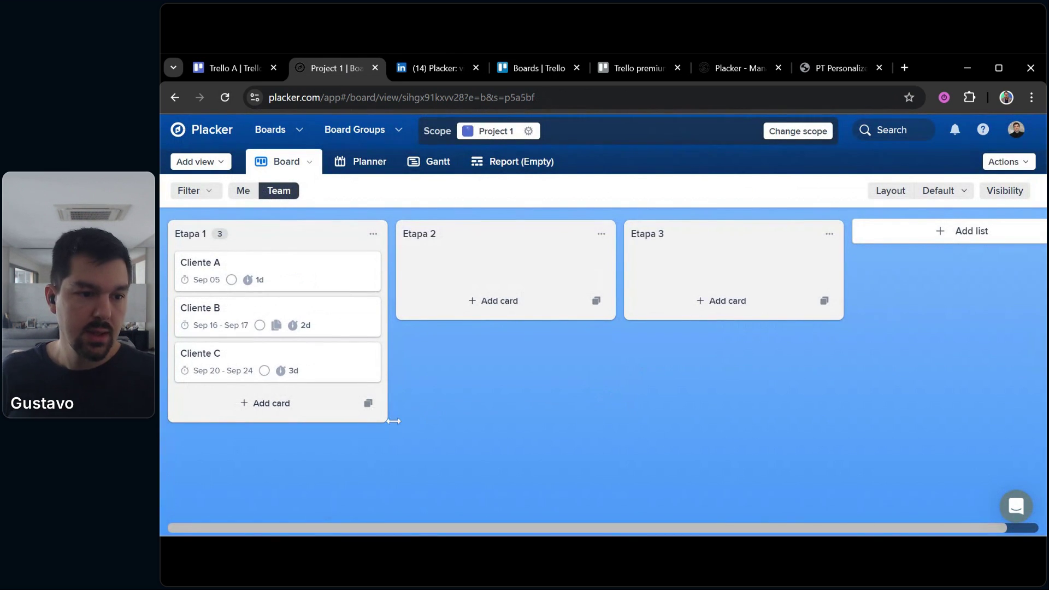
left_click_drag(329, 361, 519, 263)
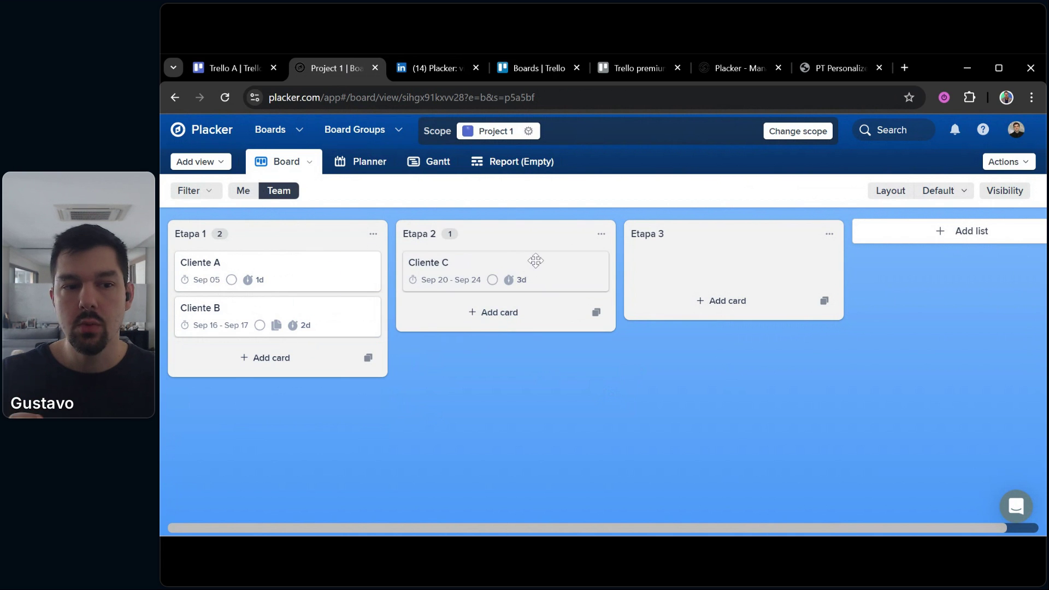
left_click(530, 266)
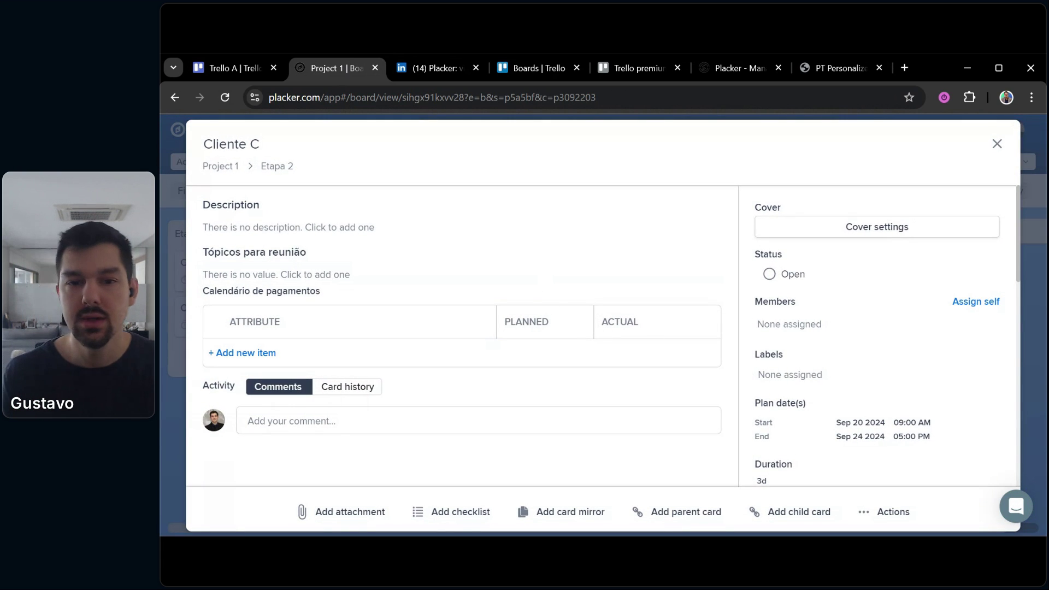
left_click(997, 144)
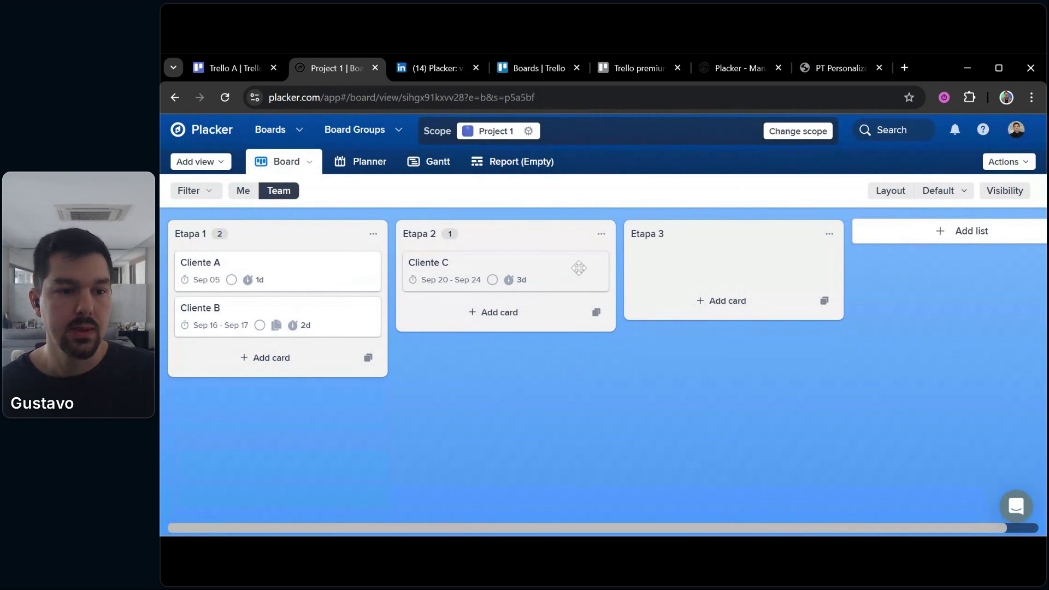
left_click_drag(571, 265, 483, 248)
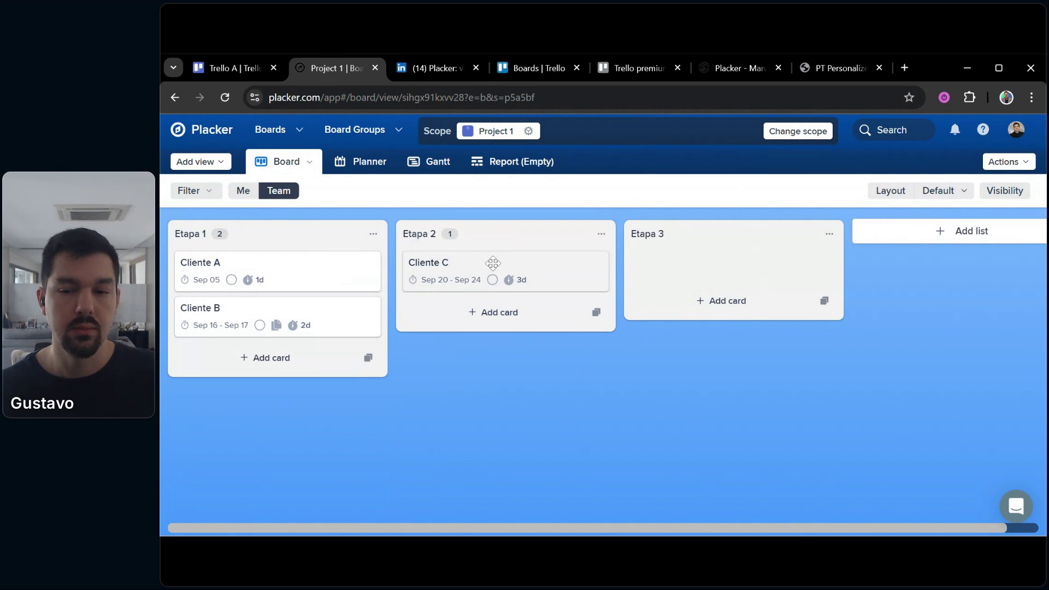
Step: Assign the team member to the Cliente C card
left_click(516, 268)
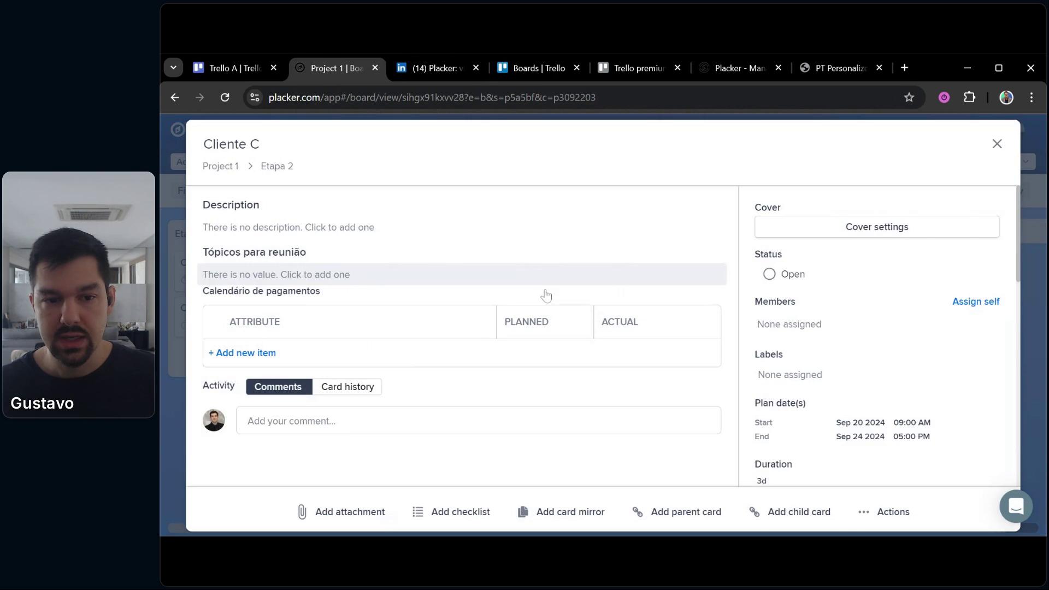
left_click(788, 328)
left_click(845, 414)
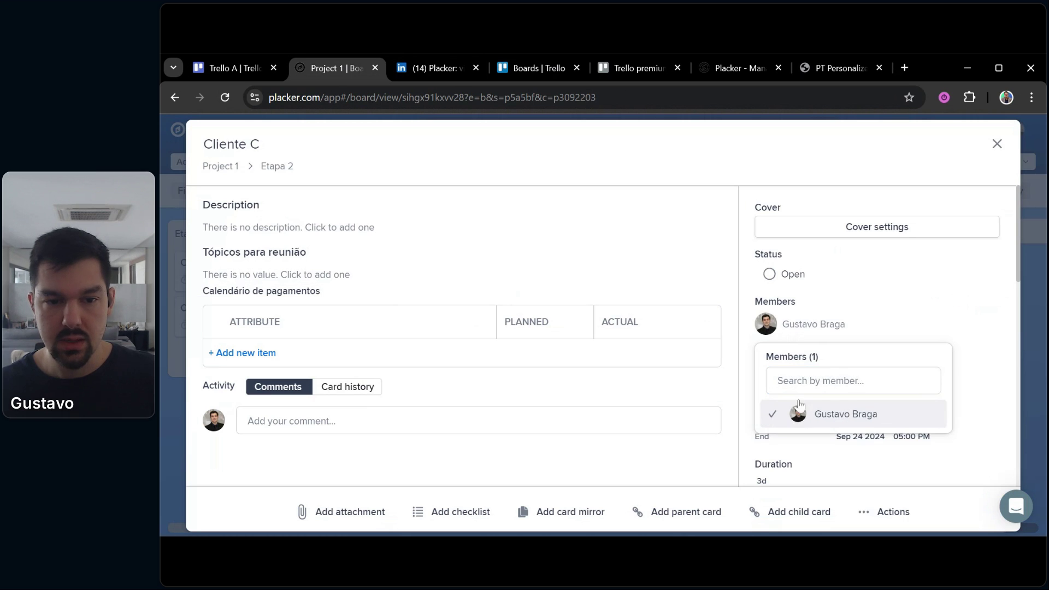
left_click(693, 272)
left_click(993, 146)
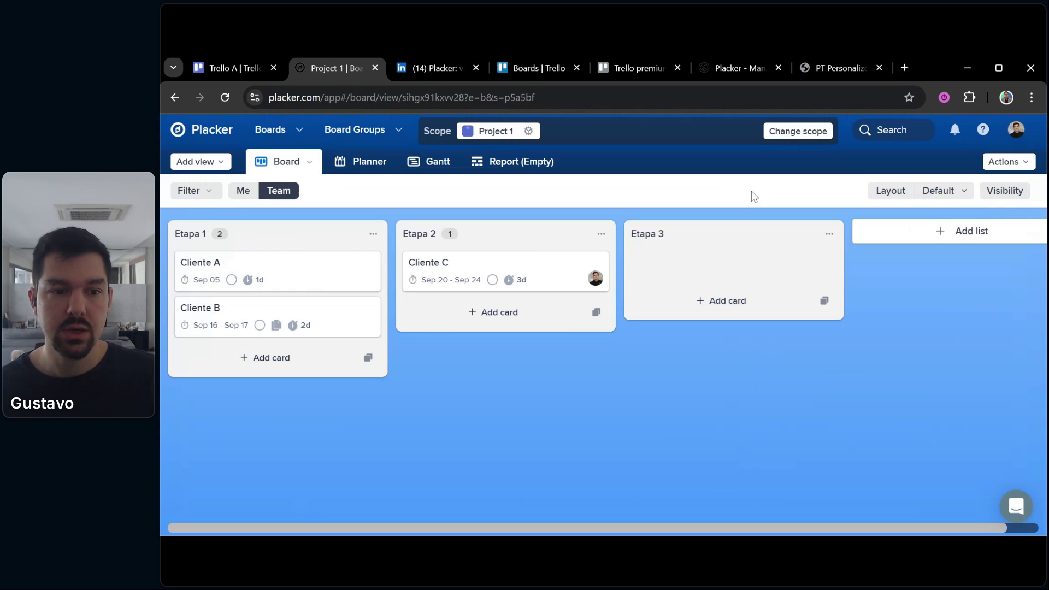
Step: Set the team member as Cliente C's Reviewer and check its personal-board mirror
left_click(529, 287)
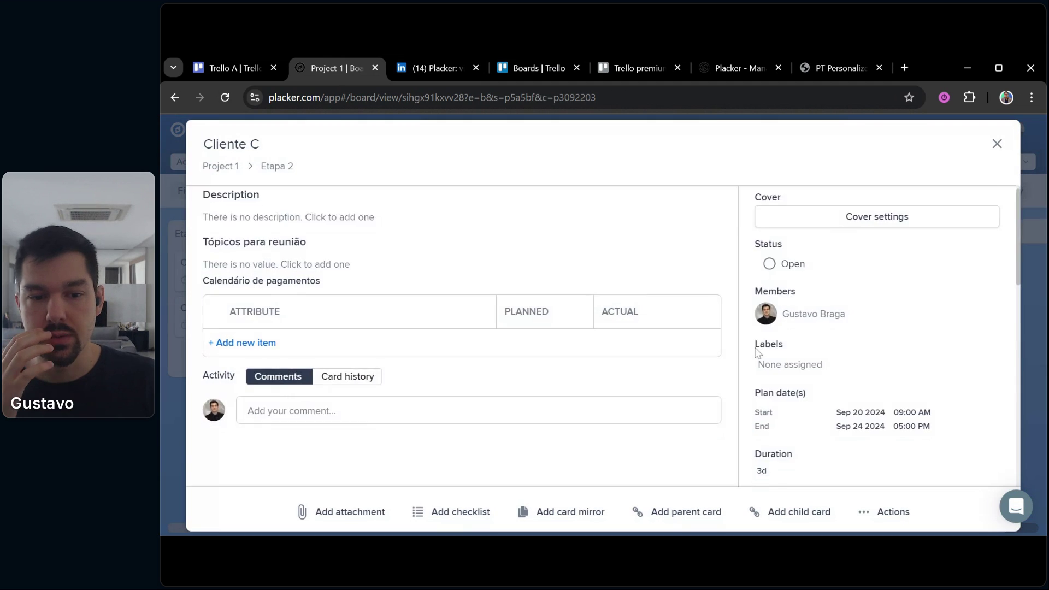
scroll(754, 351, "down", 5)
left_click(753, 351)
left_click_drag(761, 346, 836, 346)
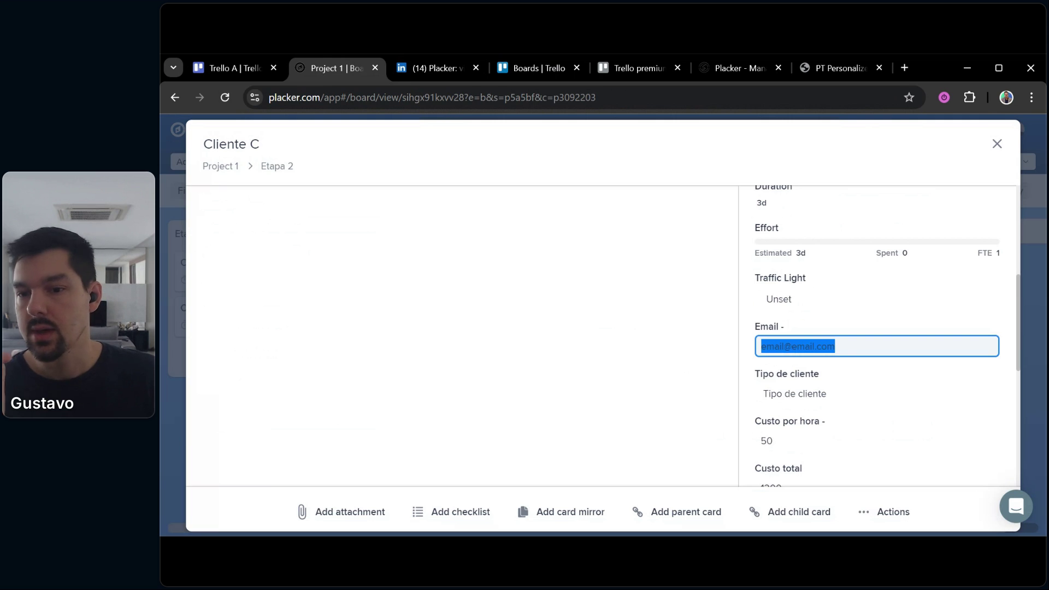
left_click(728, 358)
scroll(729, 363, "down", 5)
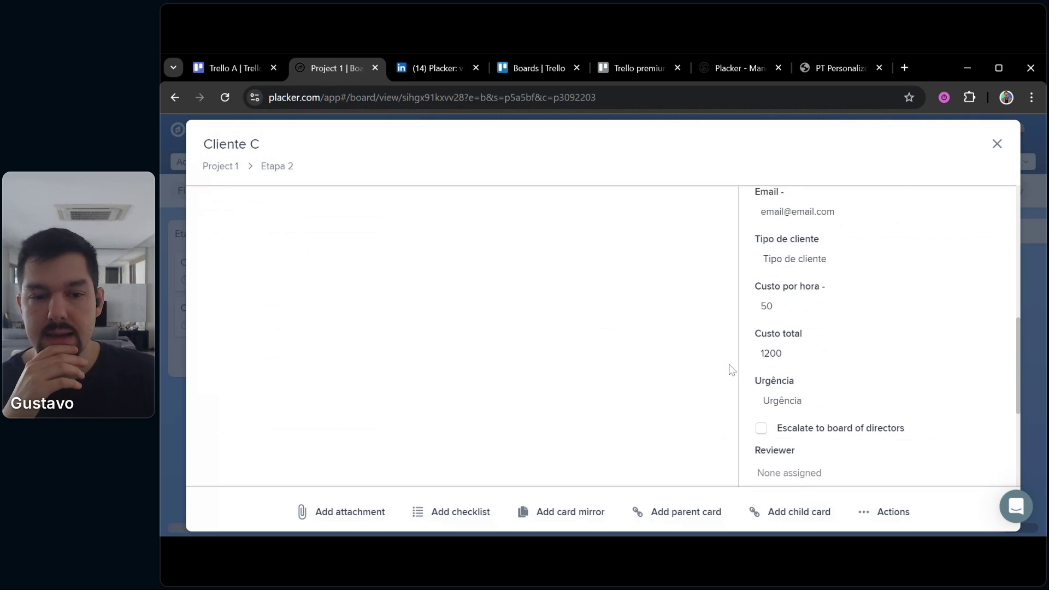
scroll(730, 370, "down", 1)
left_click(795, 342)
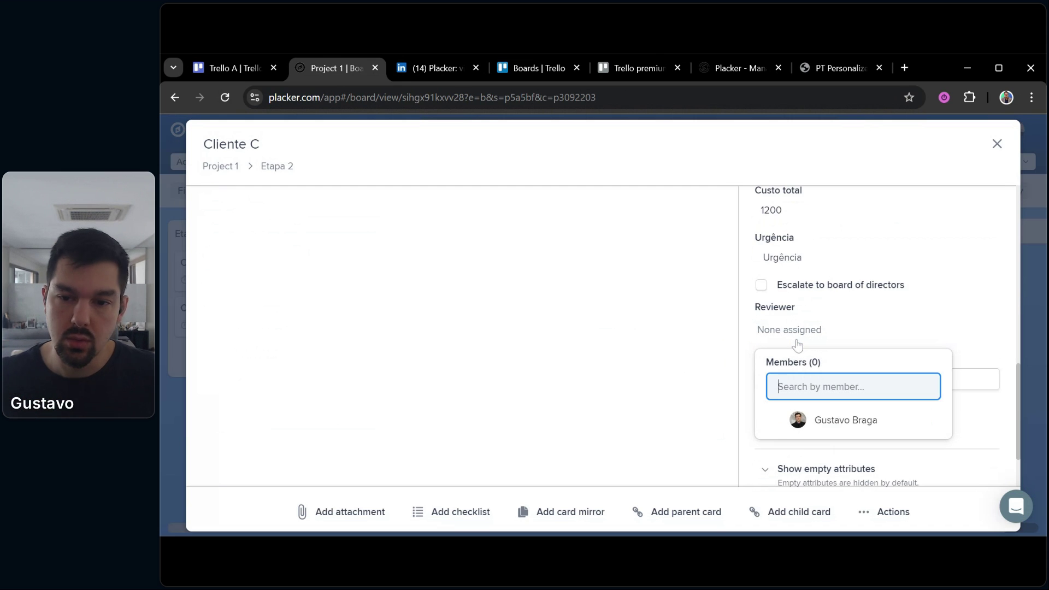
left_click(826, 427)
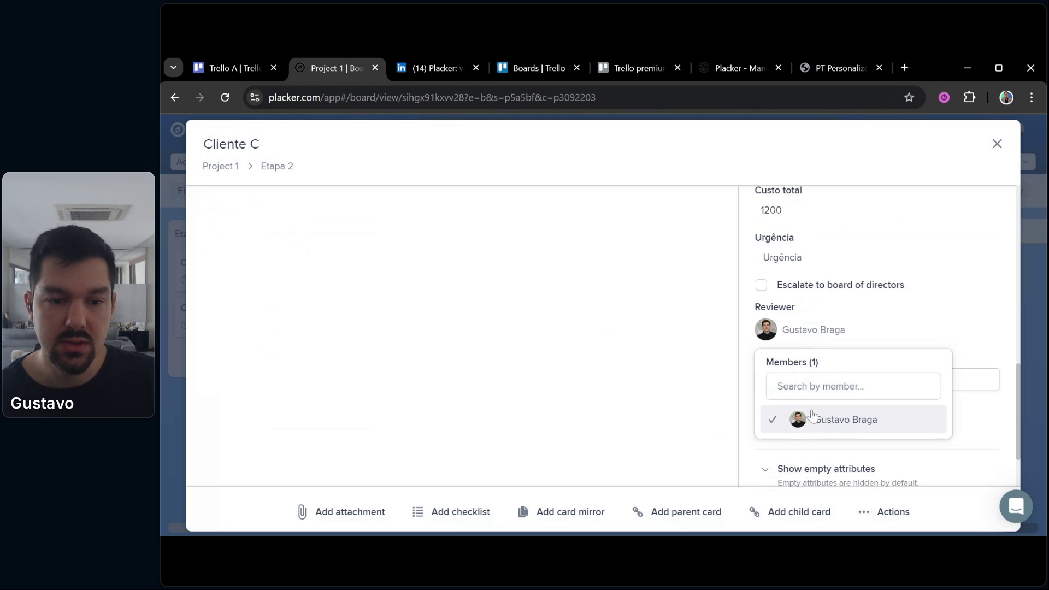
left_click(677, 381)
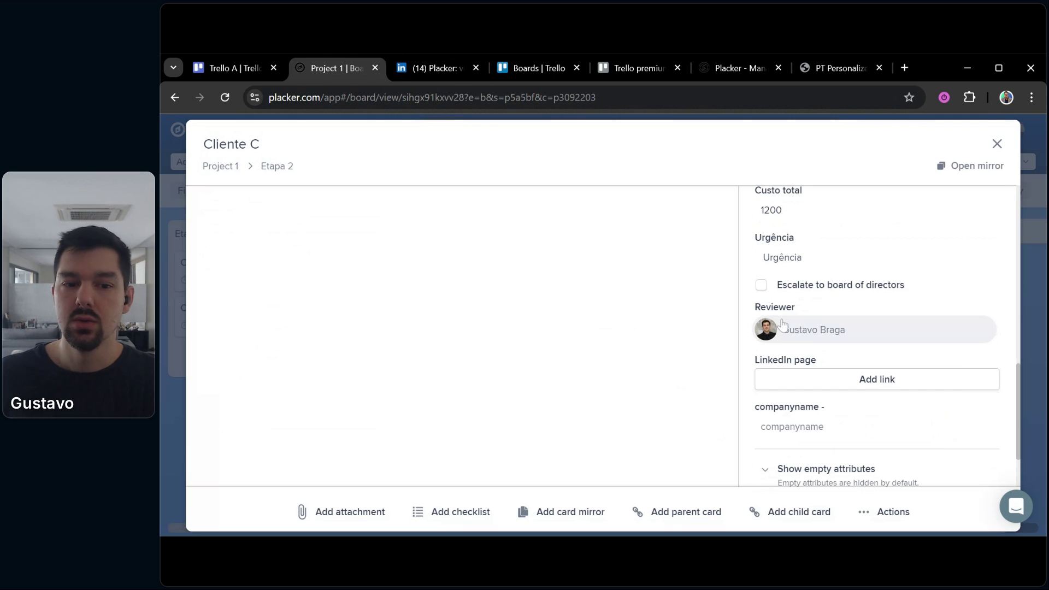
left_click(972, 174)
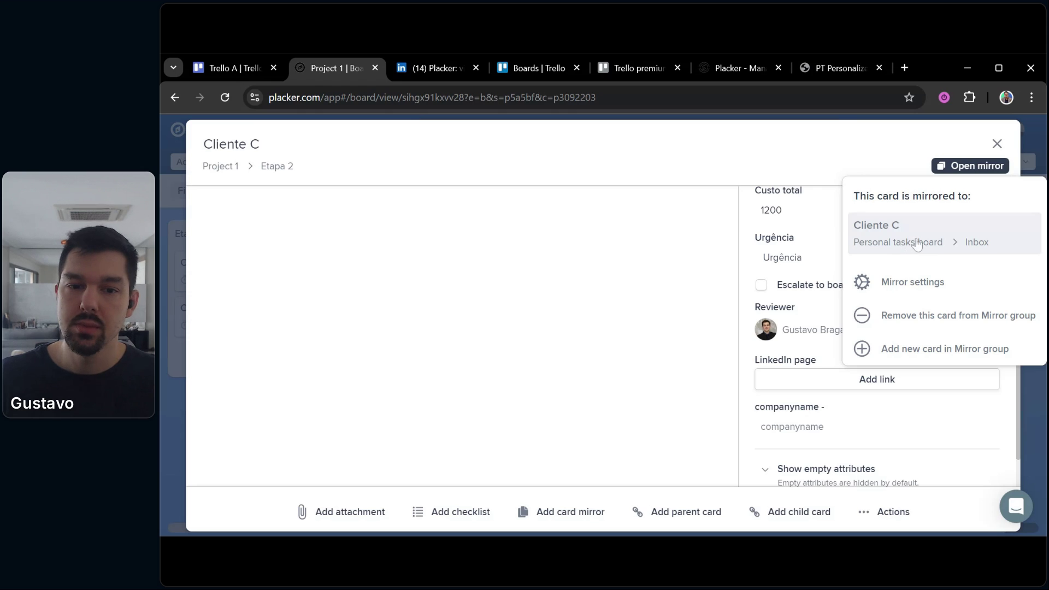
left_click(997, 144)
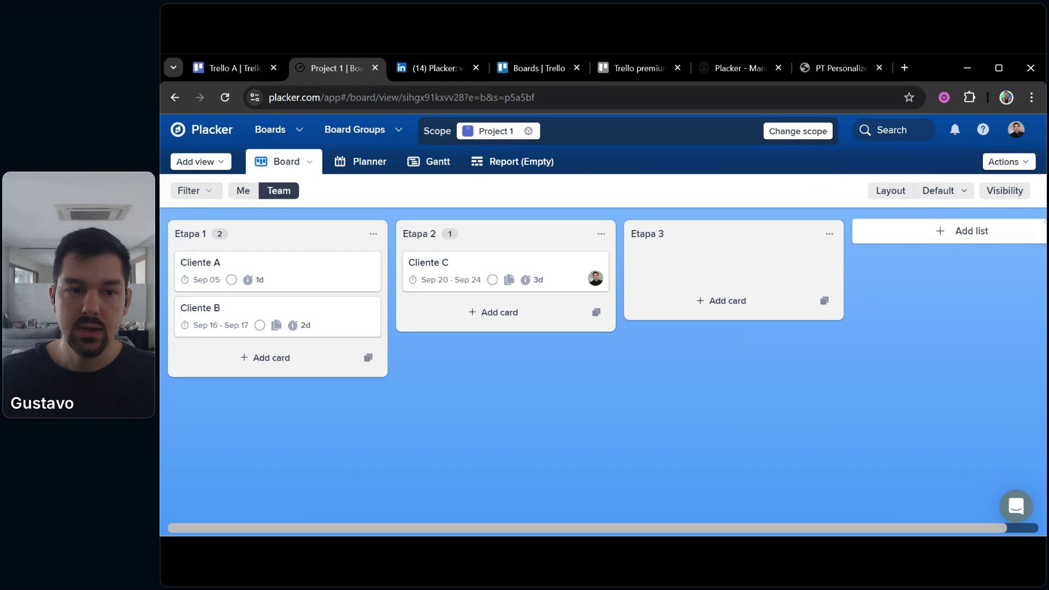
Step: Open Project 1's board rules and edit the Enviar para quadro pessoal rule
left_click(528, 132)
left_click(516, 164)
scroll(346, 377, "down", 2)
scroll(349, 372, "down", 2)
left_click(305, 482)
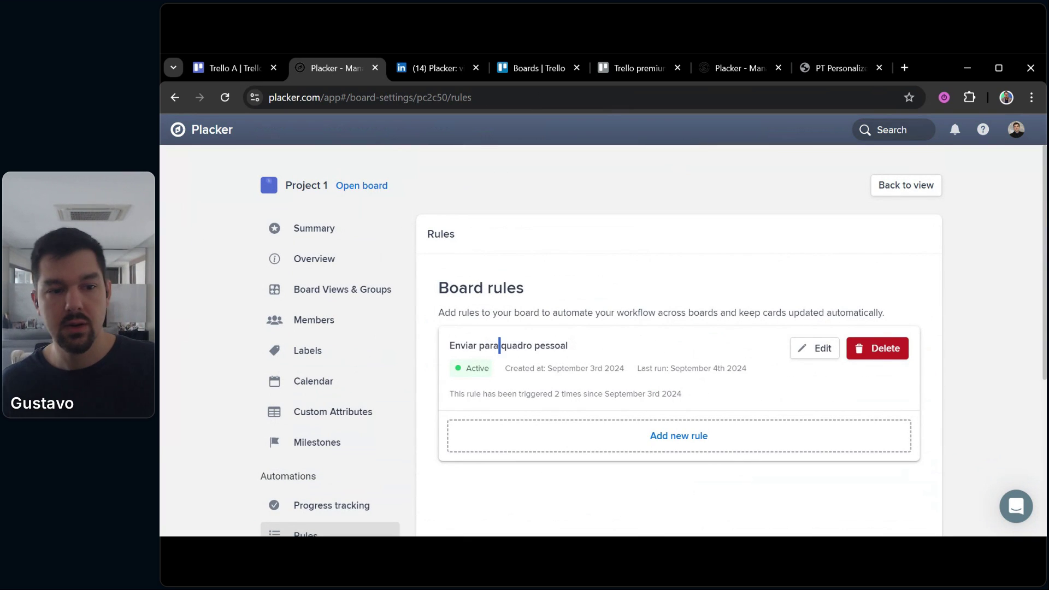
left_click(793, 350)
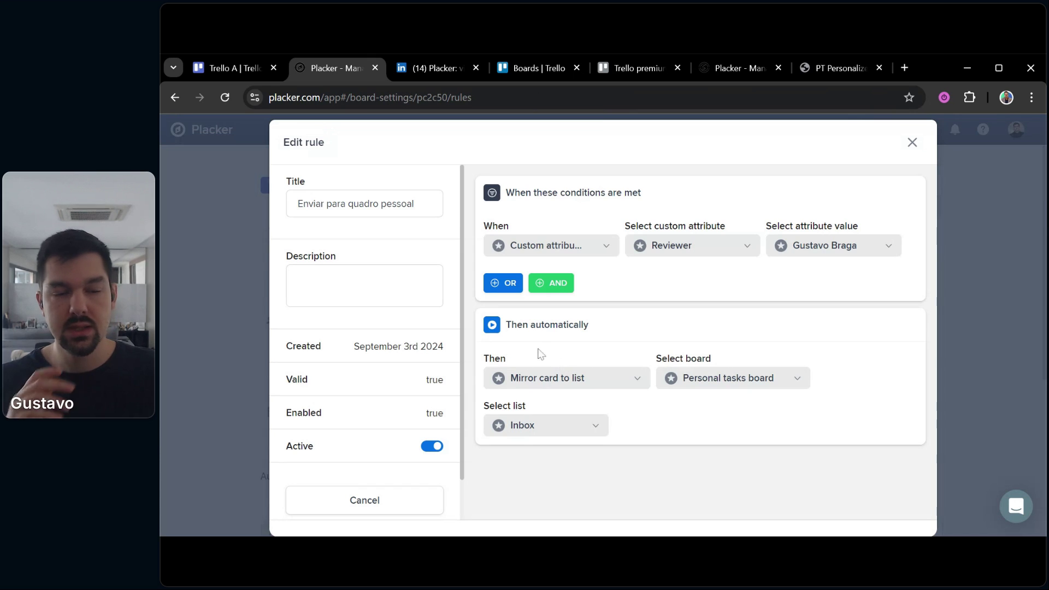
Step: Confirm the rule triggers when Reviewer is set to the reviewer user, then return to the board
left_click(565, 249)
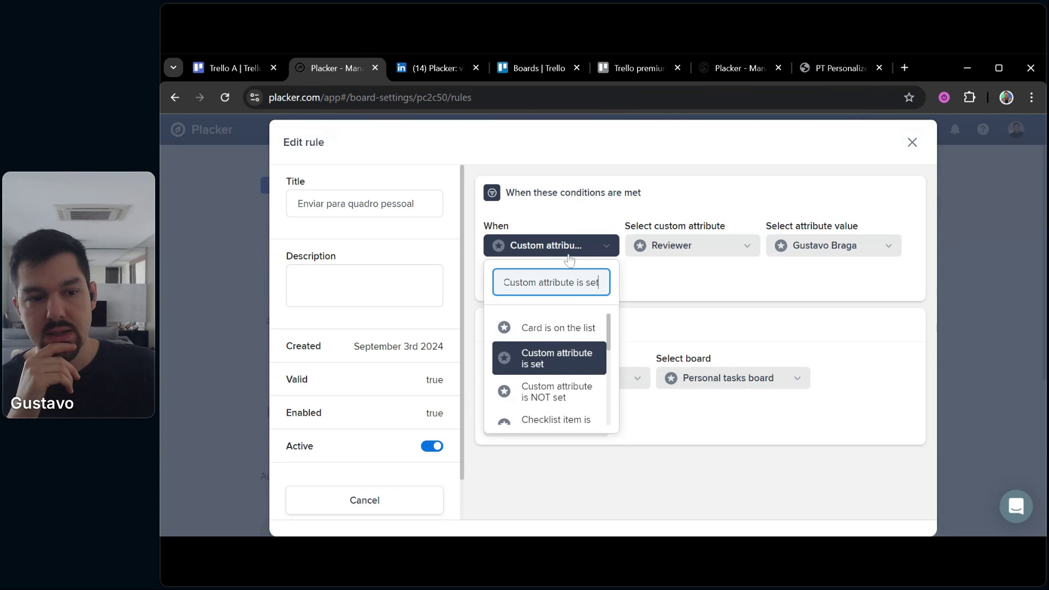
left_click(578, 359)
left_click(703, 245)
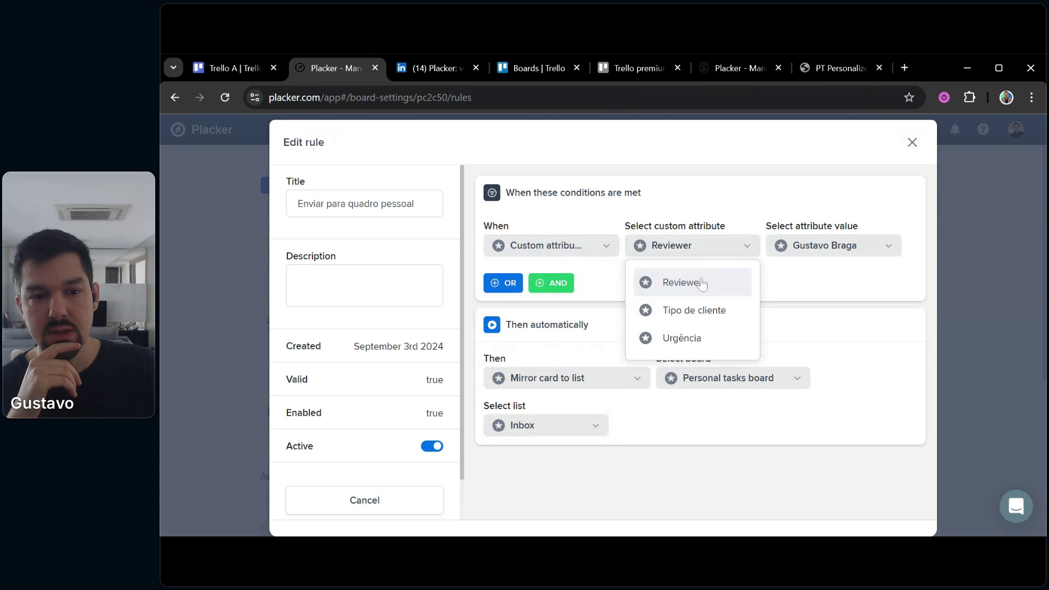
left_click(692, 239)
left_click(797, 243)
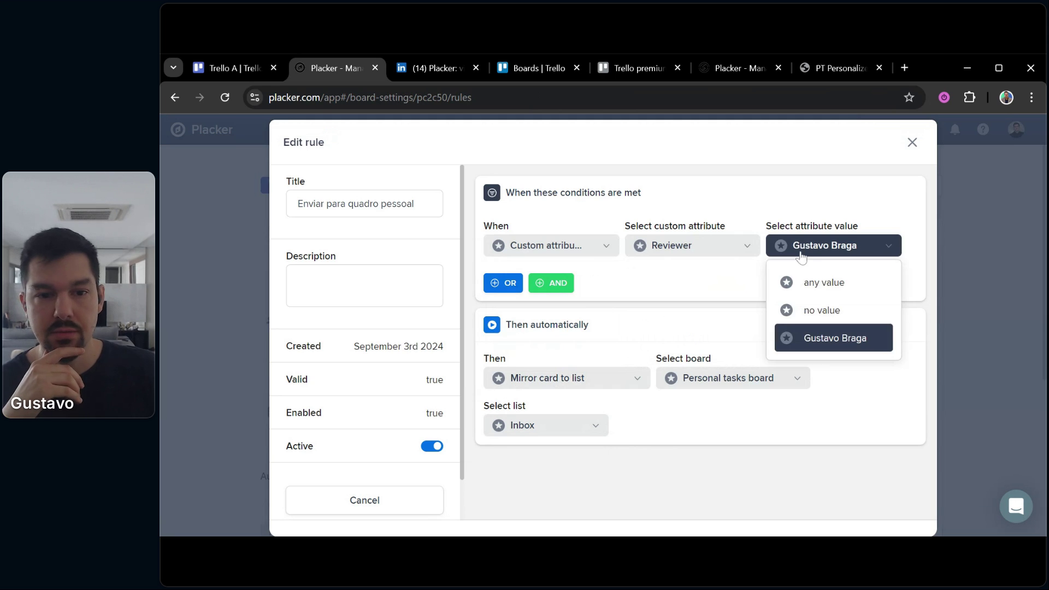
left_click(833, 338)
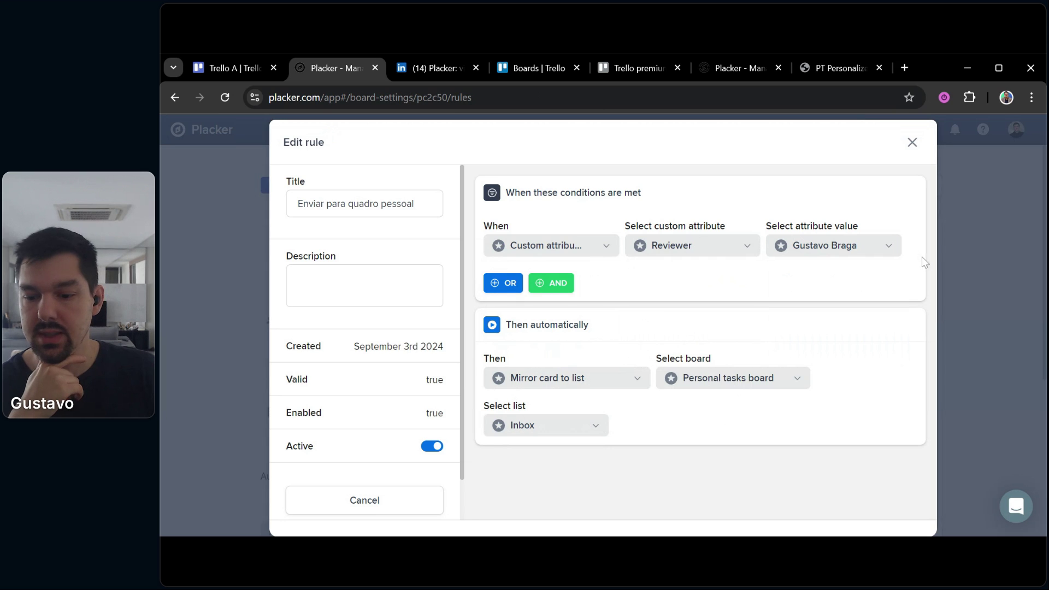
left_click(912, 143)
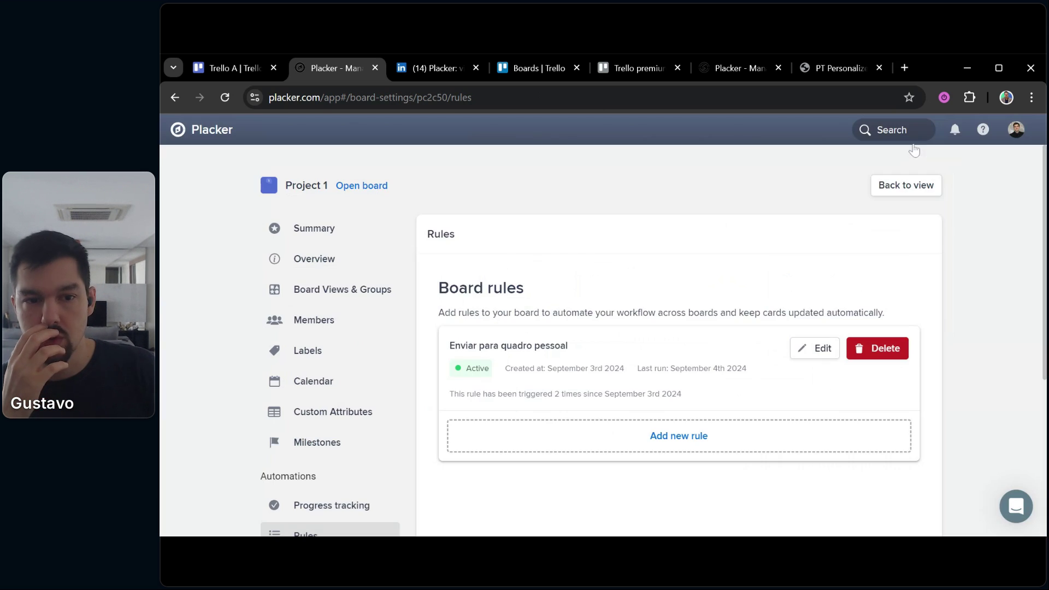
left_click(905, 185)
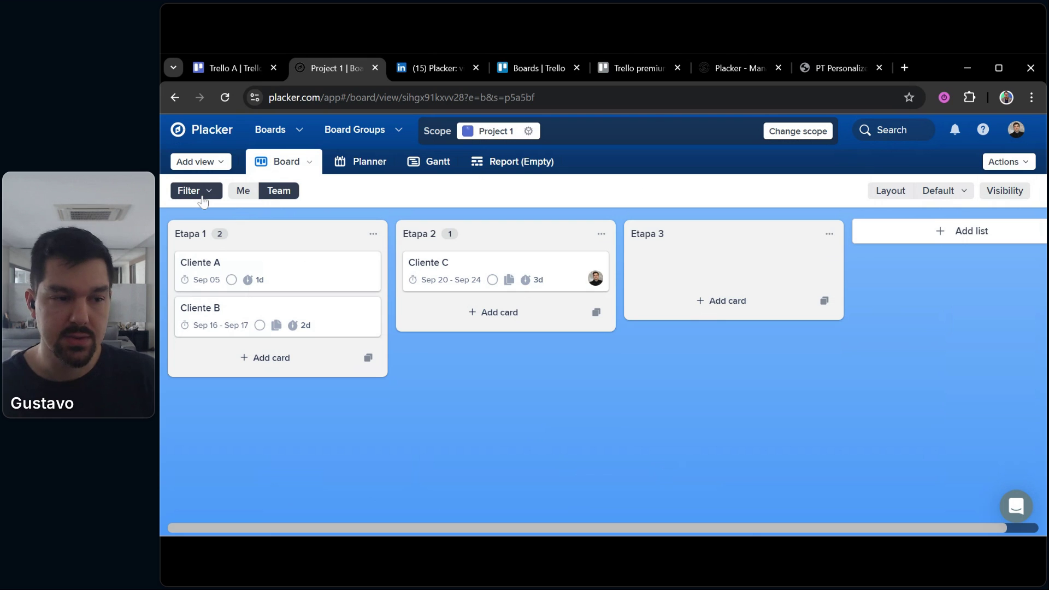
left_click(213, 197)
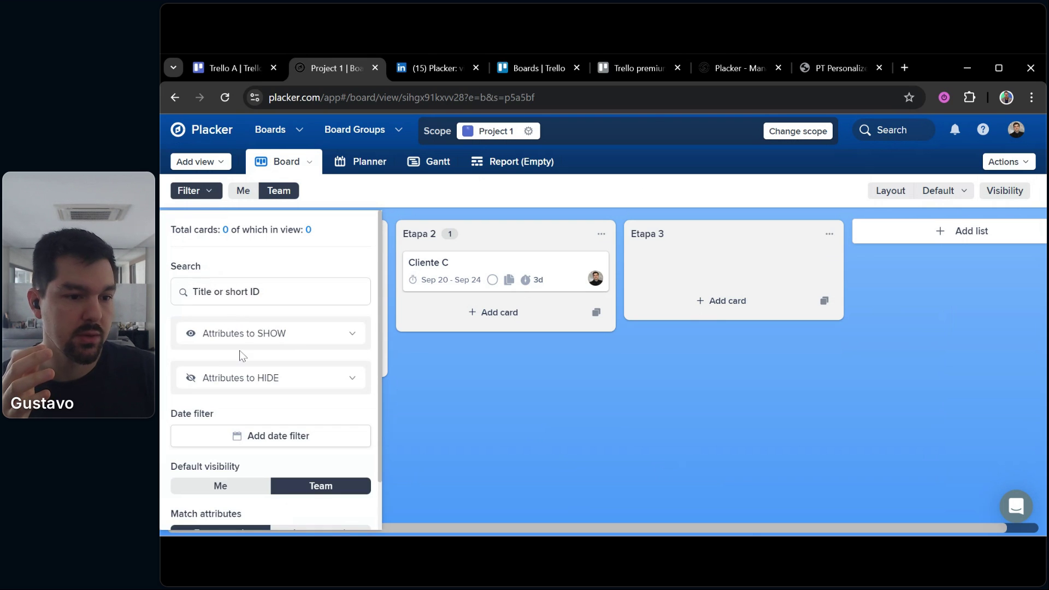
left_click(353, 334)
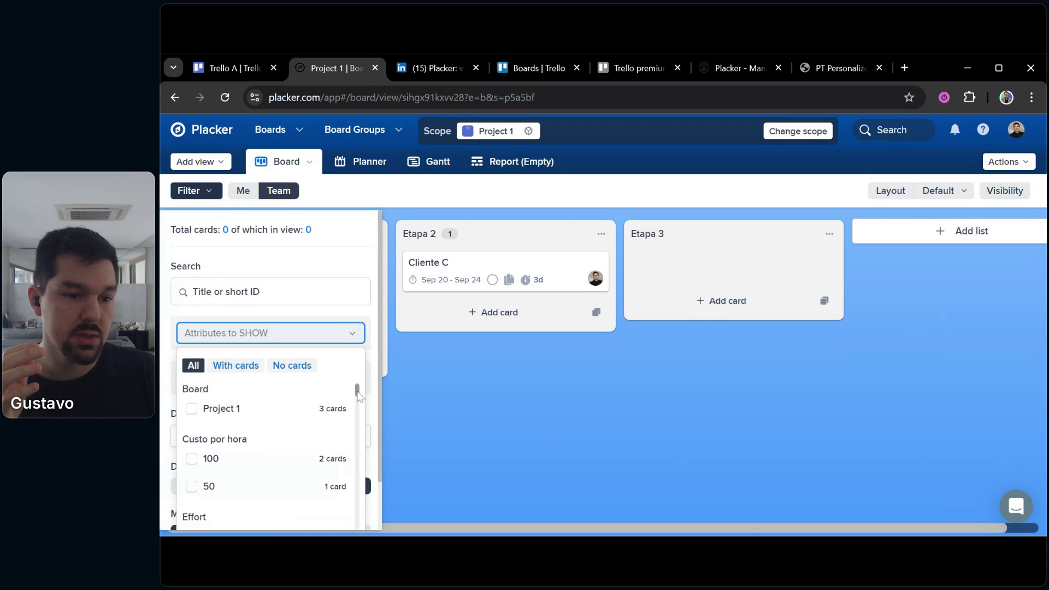
left_click_drag(359, 396, 357, 523)
scroll(357, 523, "down", 10)
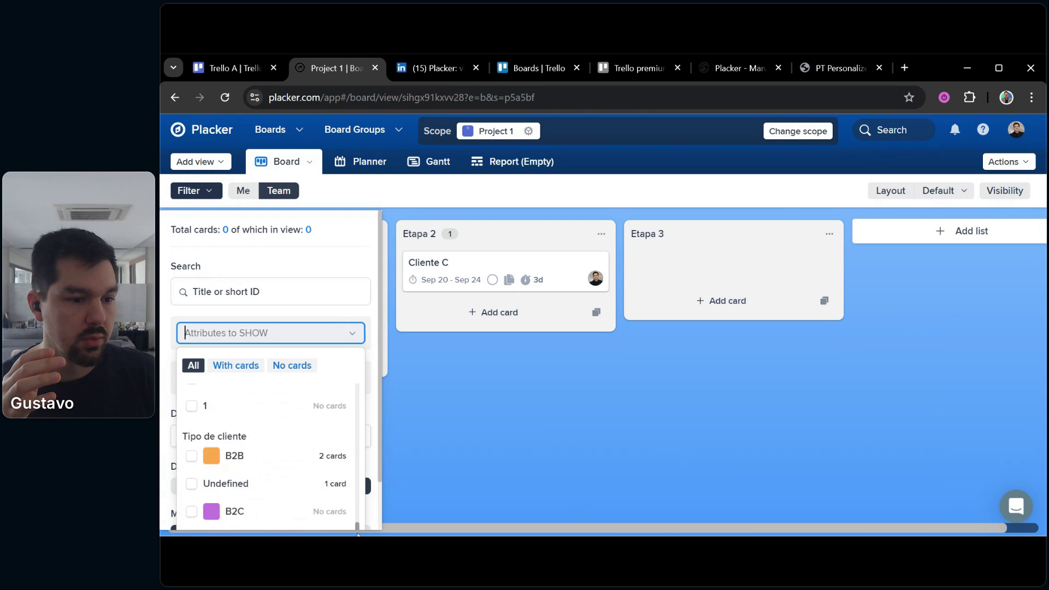
scroll(357, 491, "up", 10)
left_click(431, 333)
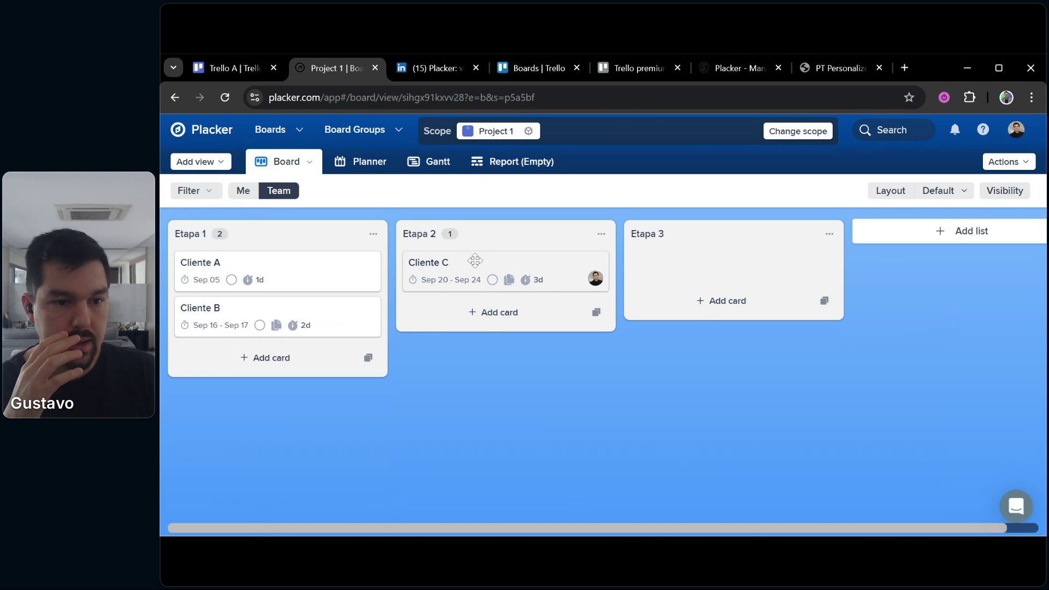
left_click(474, 261)
scroll(810, 385, "down", 4)
scroll(810, 385, "down", 5)
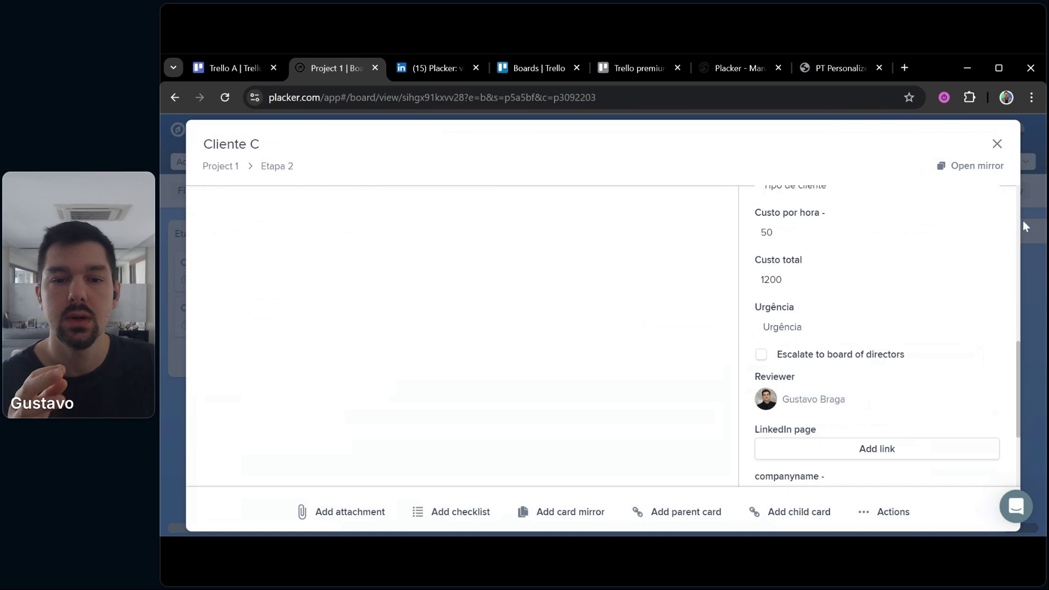
left_click(996, 144)
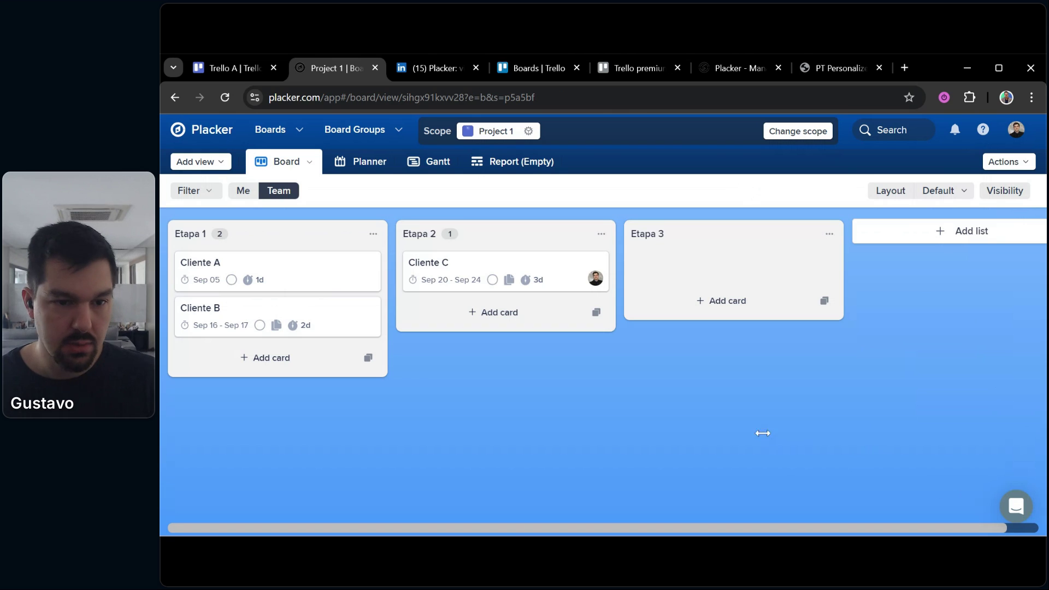
Step: View the Intercom support chat's Messages, close the chat, and open a new browser tab
left_click(1015, 506)
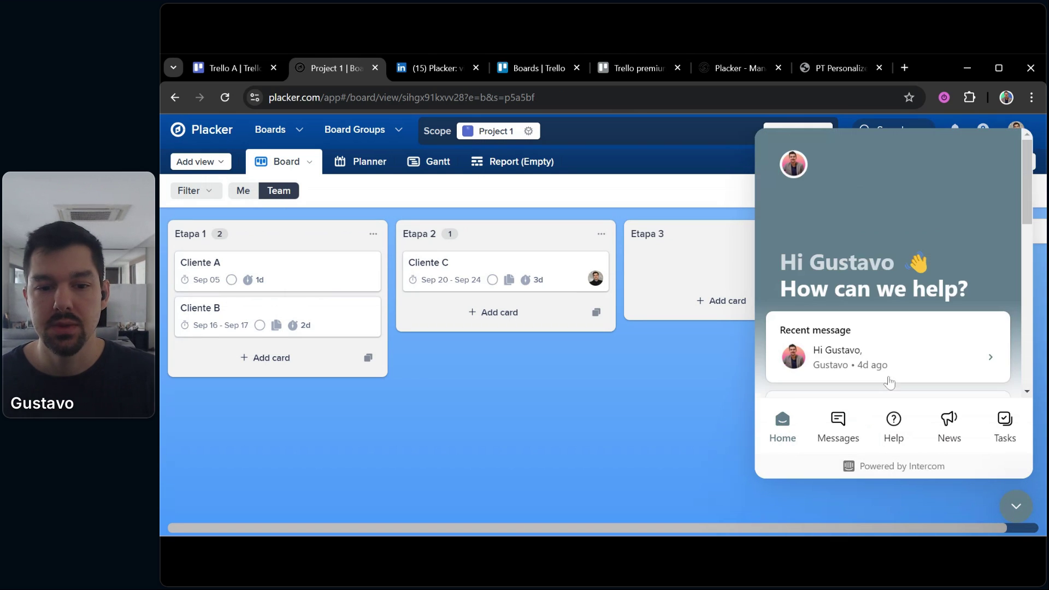
left_click(844, 425)
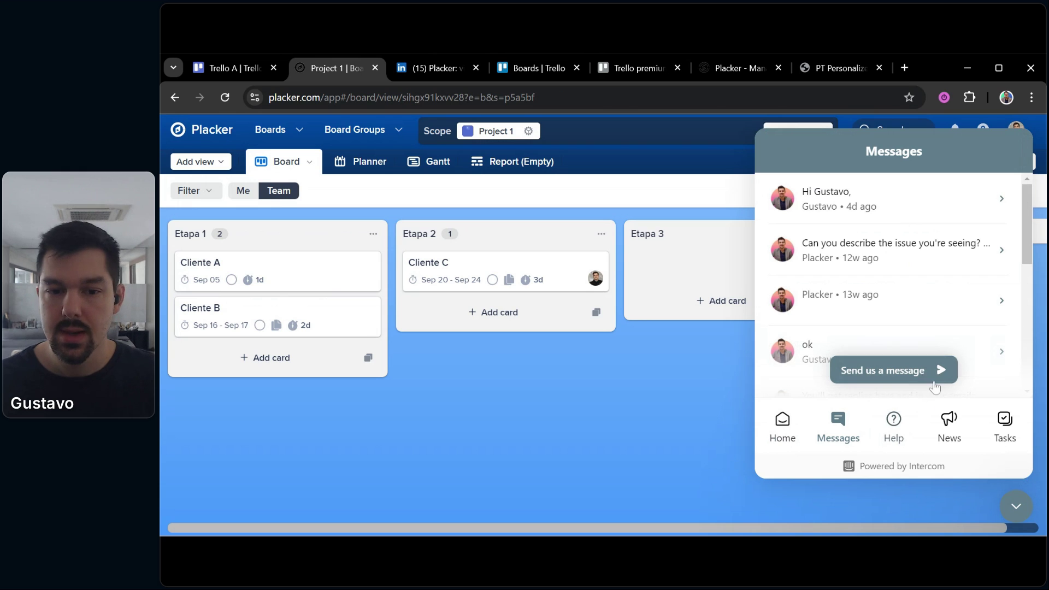
left_click(1015, 506)
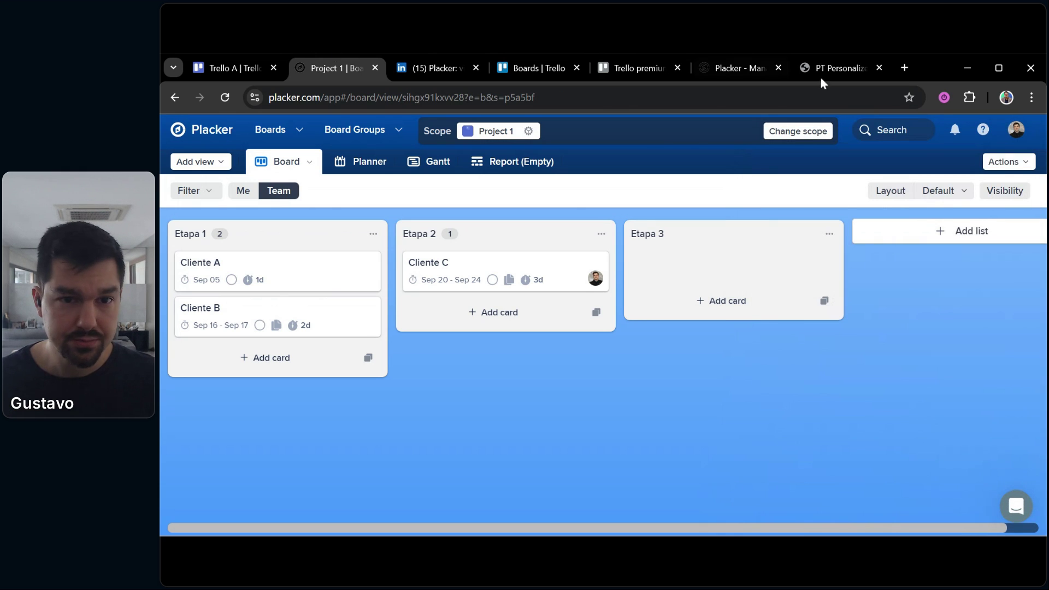
left_click(902, 70)
Step: Load the Placker Help Center at help.placker.com and start another blank tab
type("help.placker.com")
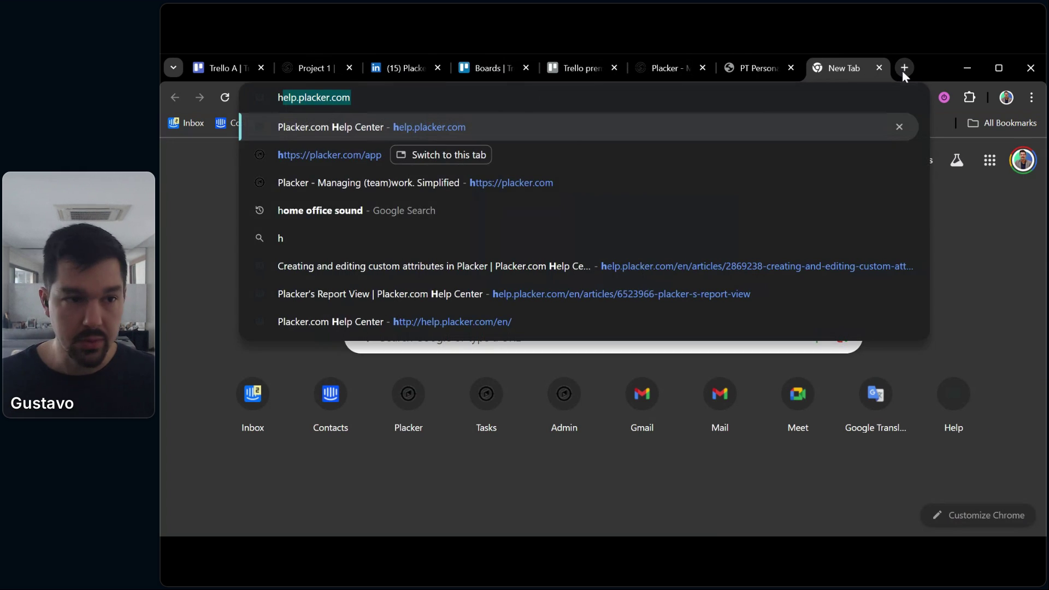
key("Return")
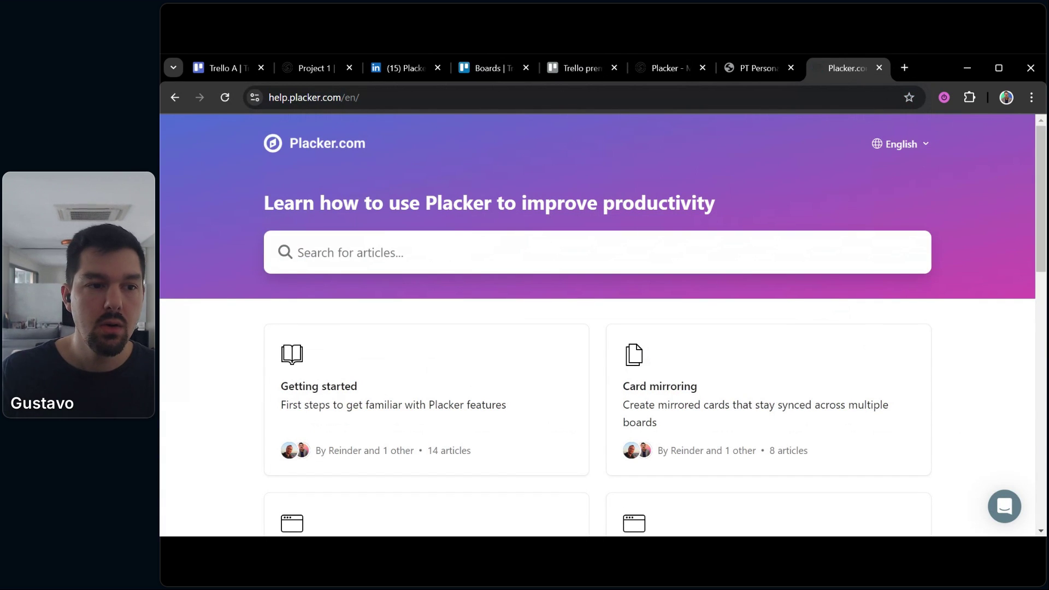
key("ctrl+t")
Step: Browse Placker's YouTube channel at youtube.com/placker, then return to the Trello premium board
type("youtube.com")
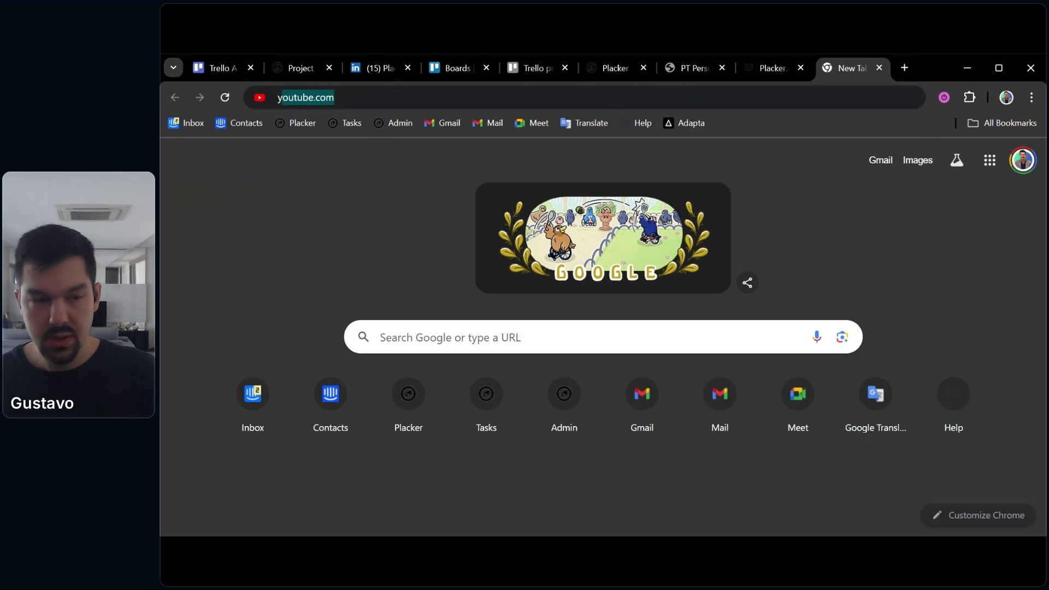
key("Down")
key("Down")
key("Return")
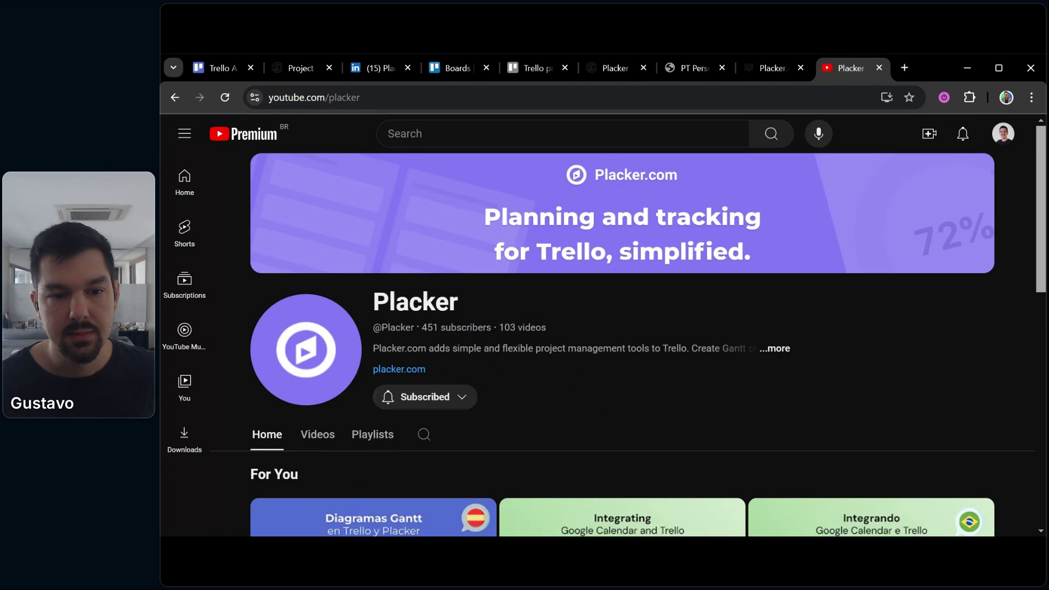
scroll(345, 355, "down", 4)
scroll(606, 265, "down", 3)
scroll(606, 271, "up", 2)
scroll(604, 234, "up", 4)
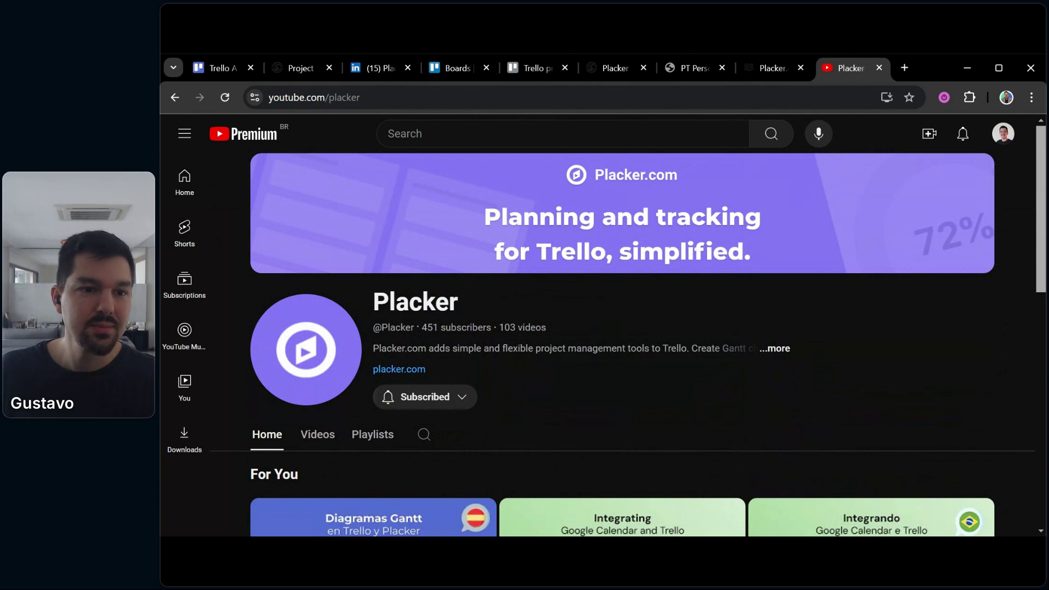
left_click(527, 69)
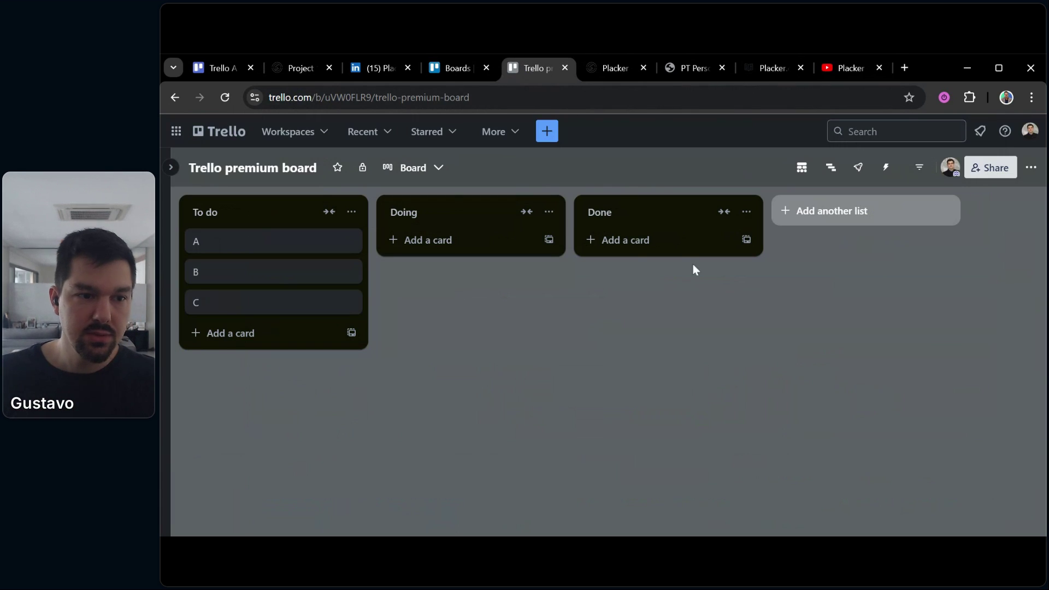
Step: Look through card A's details on the Trello board, then go back to Placker Project 1
left_click(319, 248)
scroll(810, 323, "down", 5)
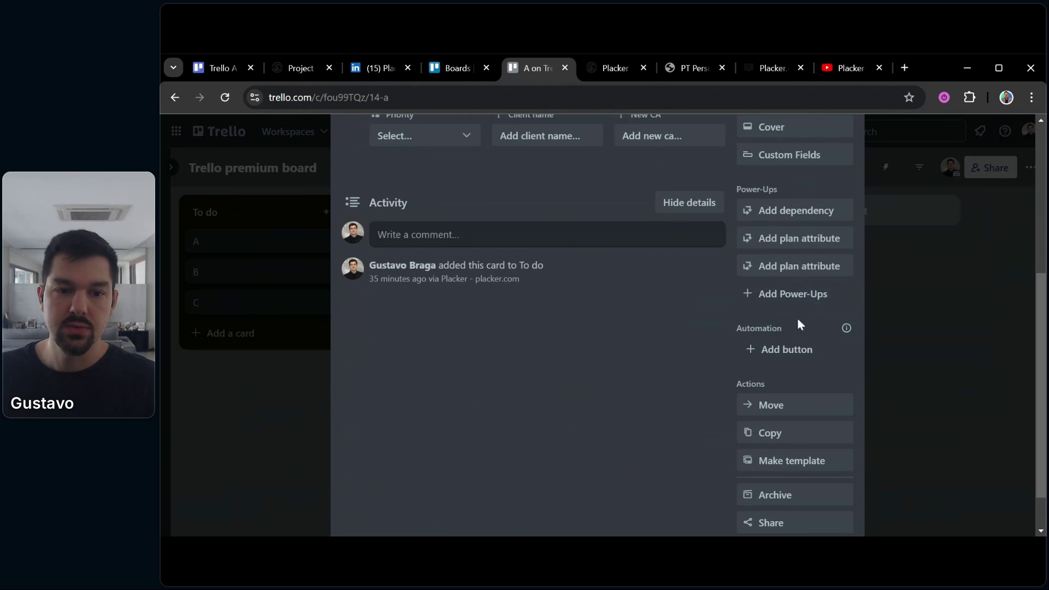
scroll(791, 319, "up", 5)
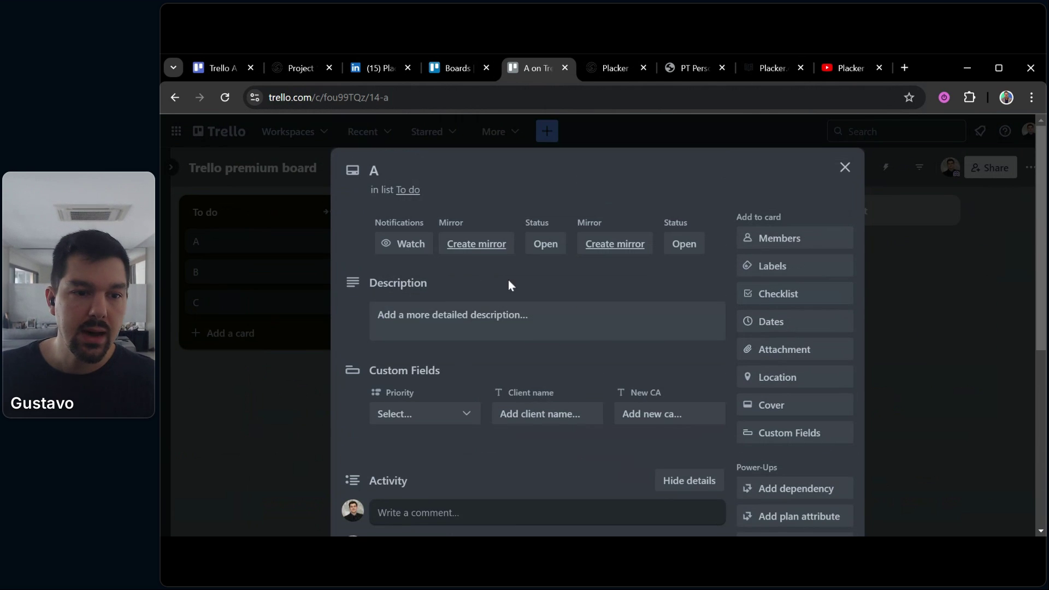
left_click(280, 463)
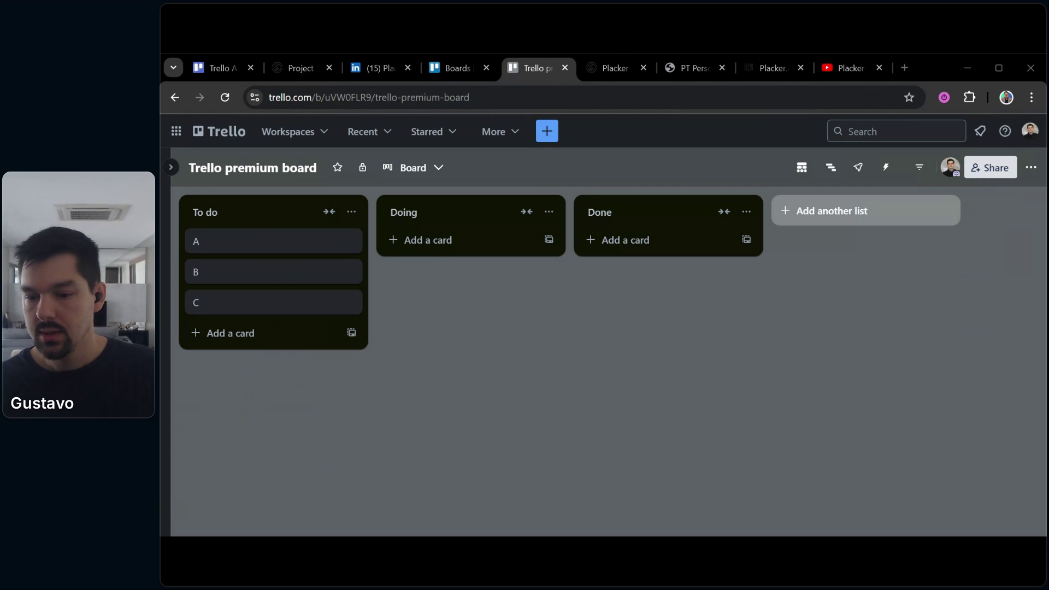
left_click(288, 79)
left_click(530, 263)
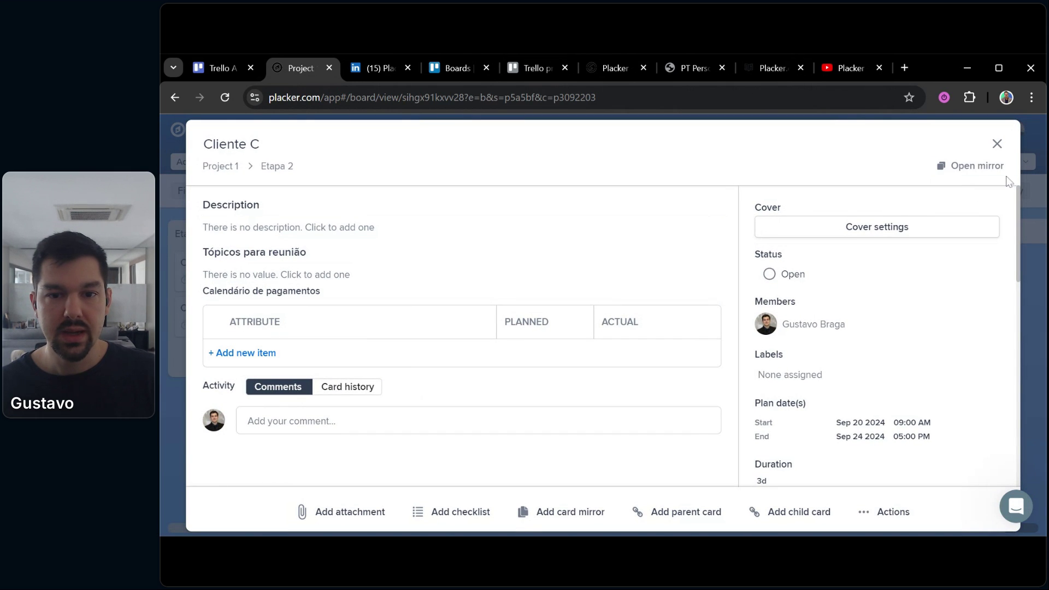
left_click(996, 171)
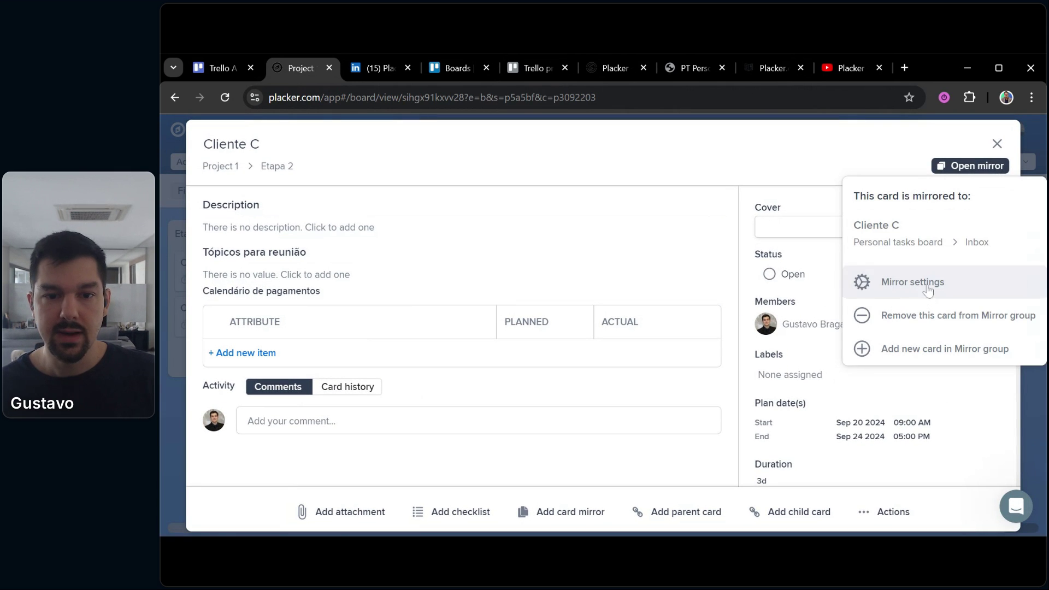
left_click(920, 242)
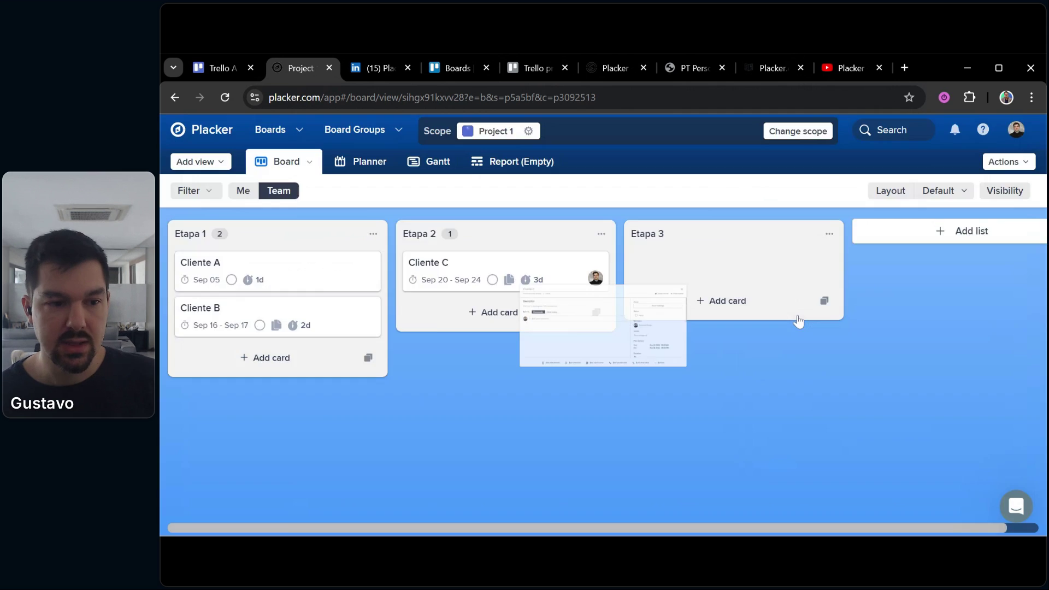
scroll(862, 362, "down", 5)
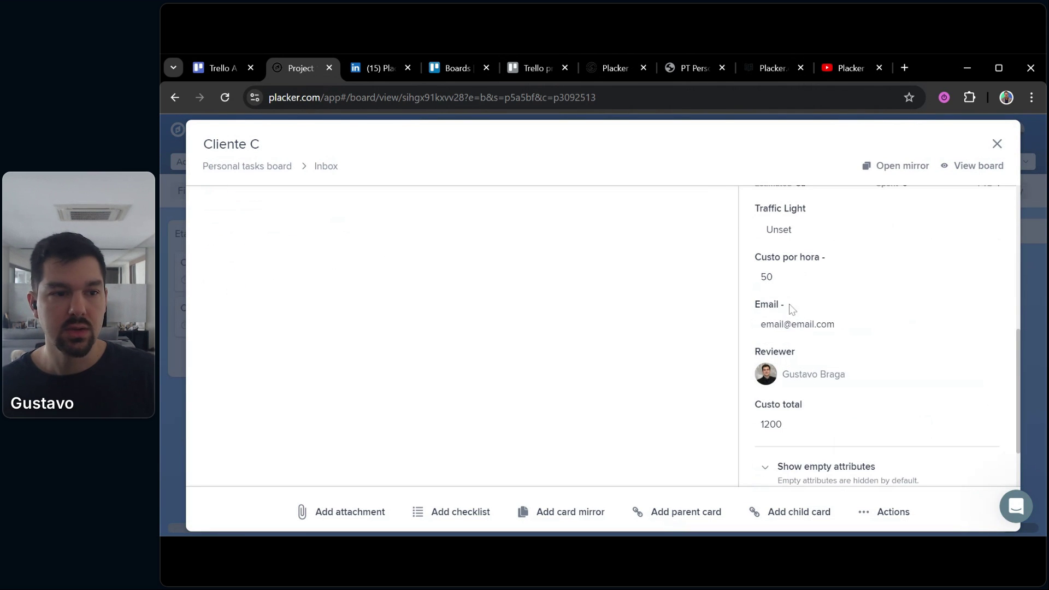
left_click(171, 436)
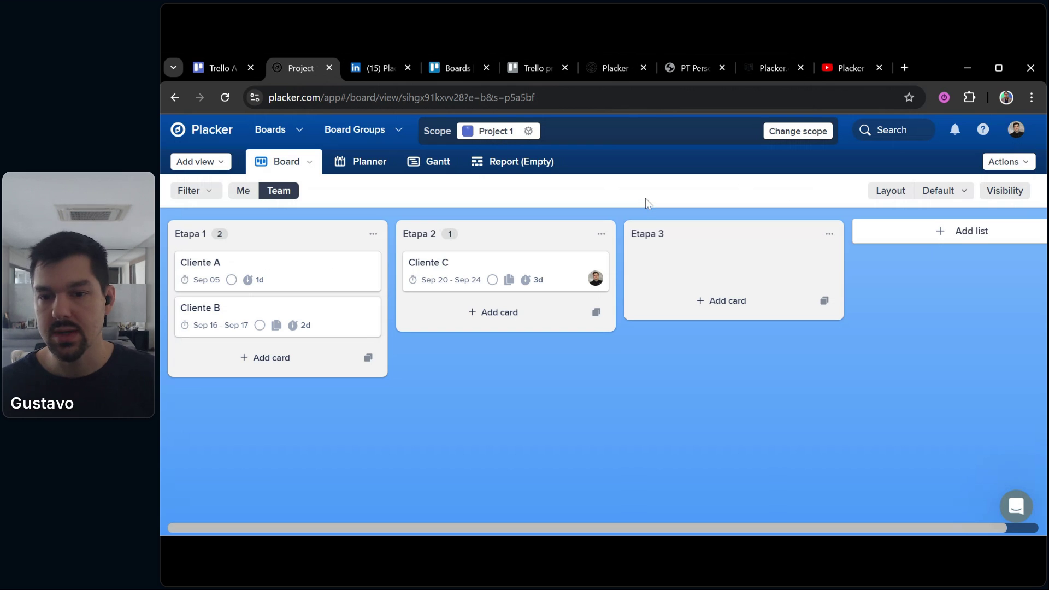